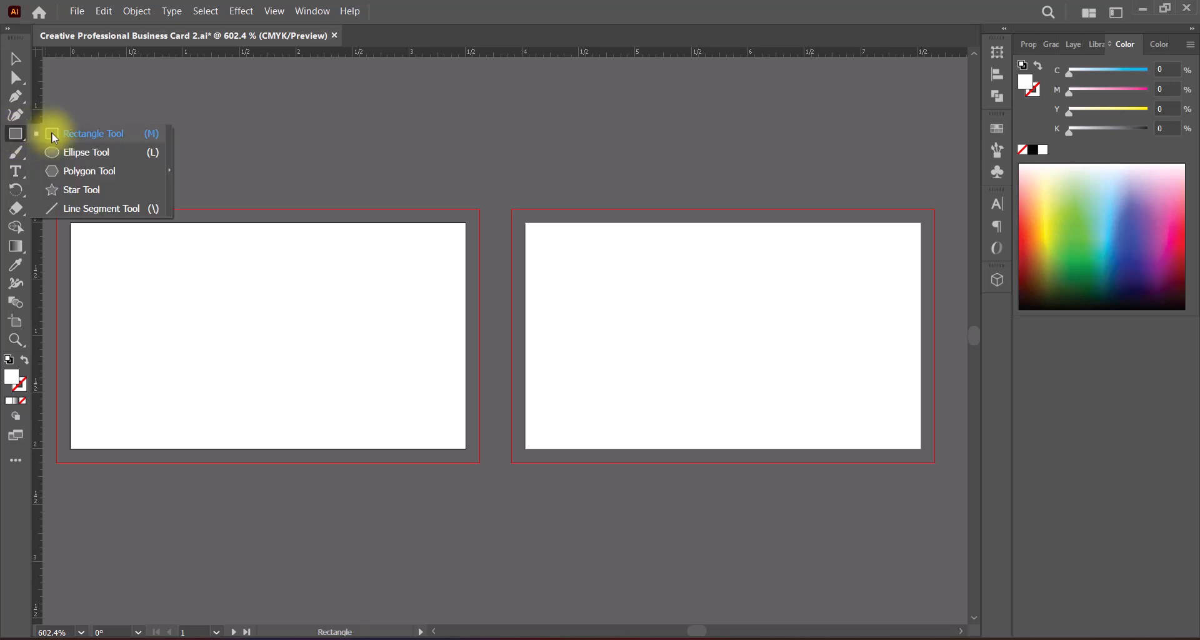
Step: Draw a rectangle over the first artboard and resize it to 3.25 in wide by 1.75 in high
drag(56, 209, 479, 464)
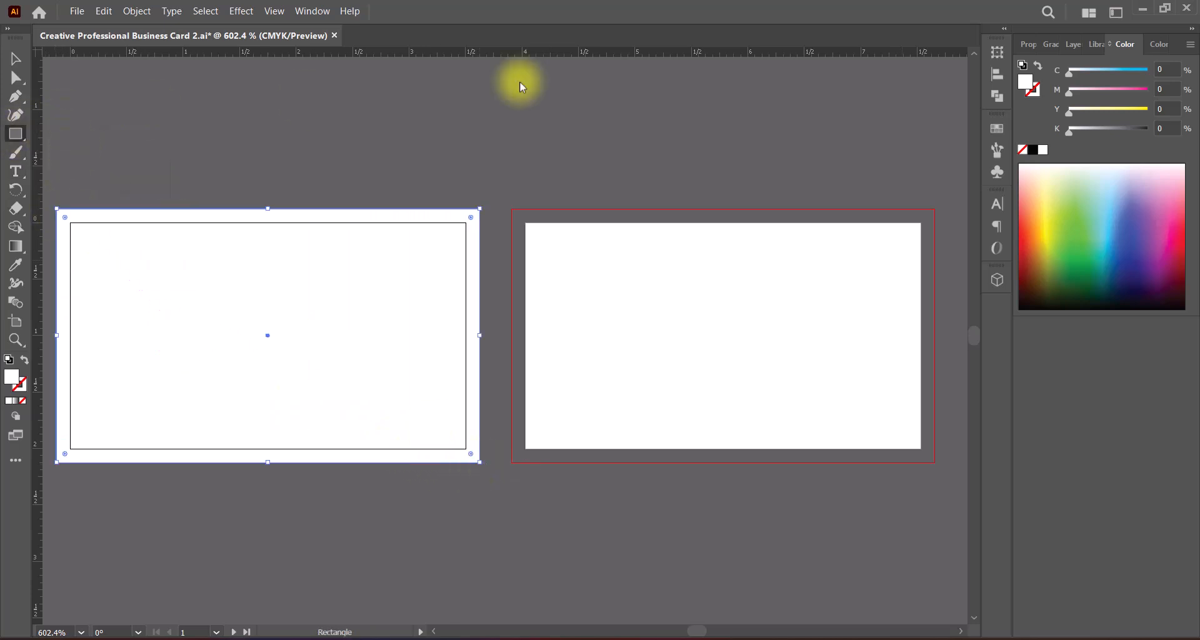
click(1028, 44)
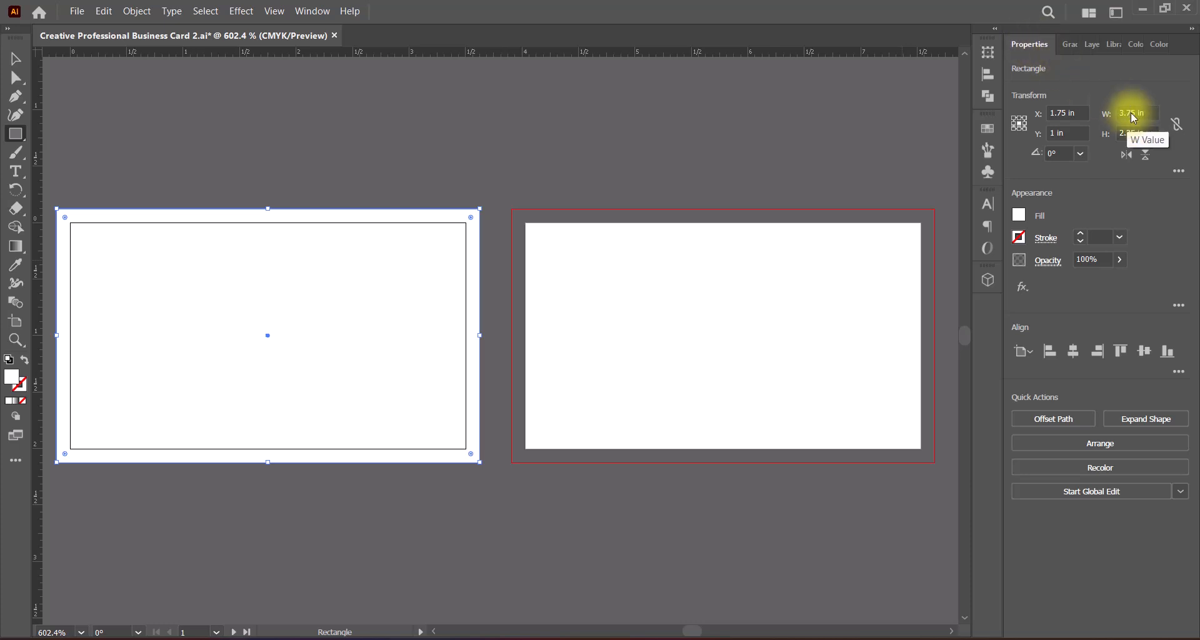
drag(1130, 113, 1126, 113)
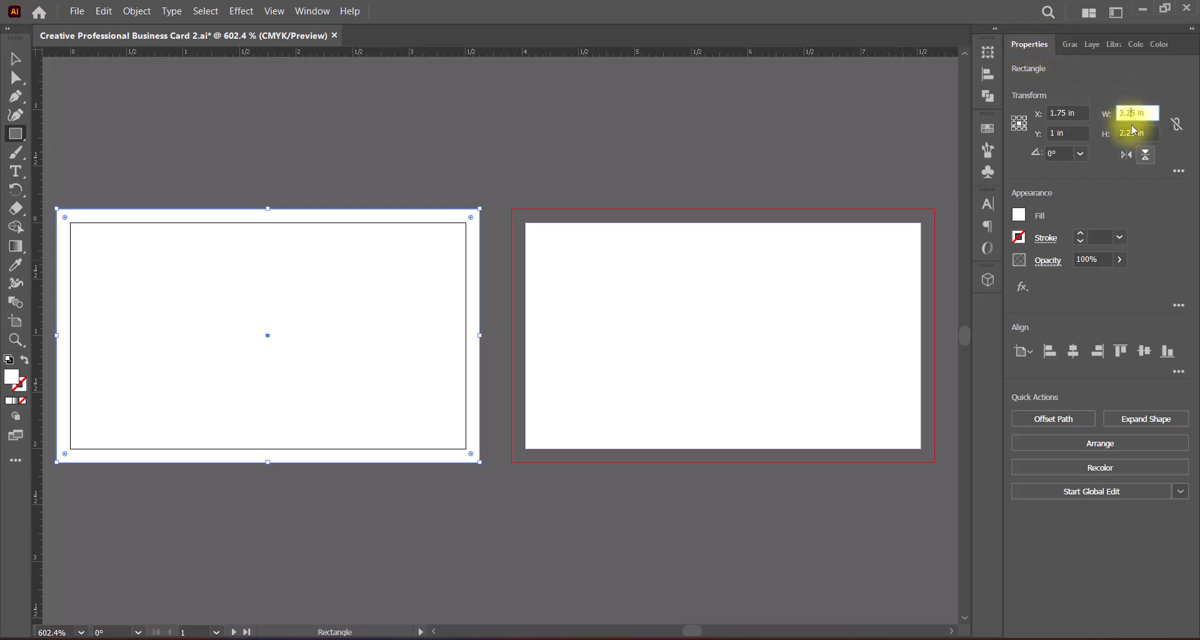
text(2)
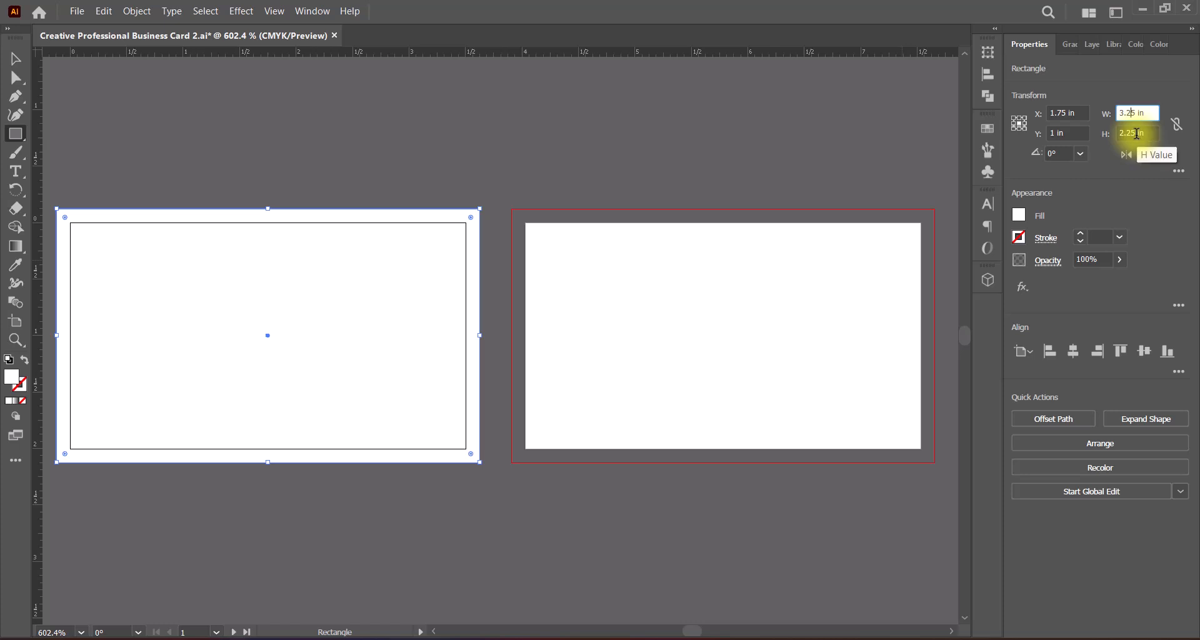
double_click(1136, 133)
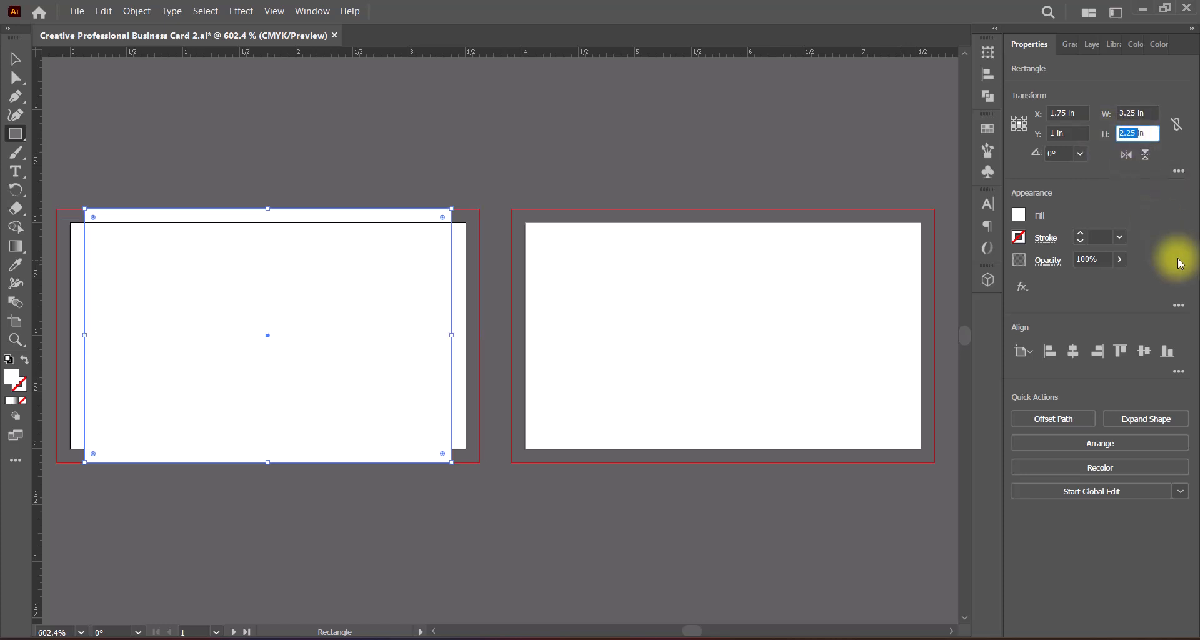
key(Return)
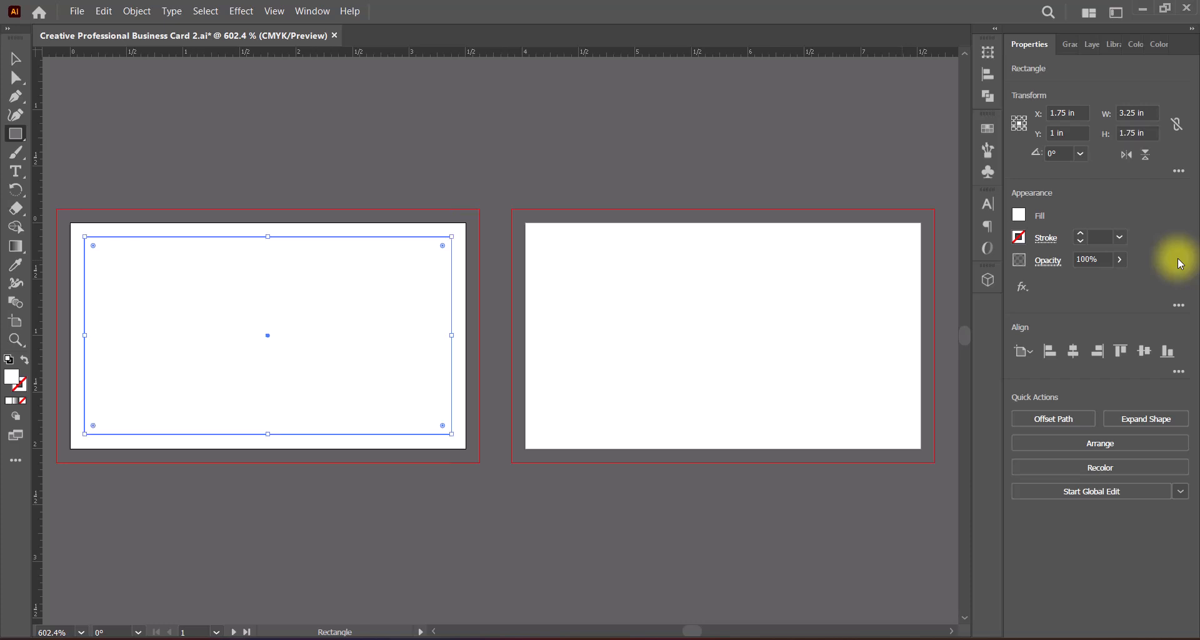
Step: Convert the inner rectangle on the first artboard into a guide
right_click(297, 236)
click(369, 527)
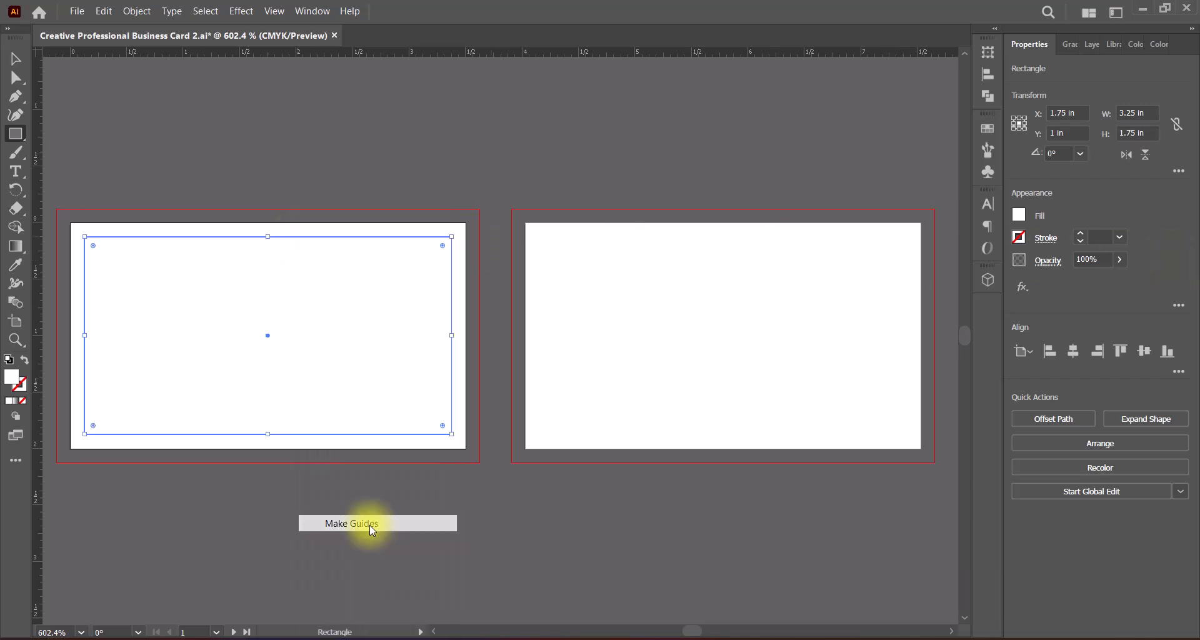
click(16, 59)
click(201, 130)
Step: Duplicate the safe-area guide to the matching position on the second artboard and save the document
click(283, 236)
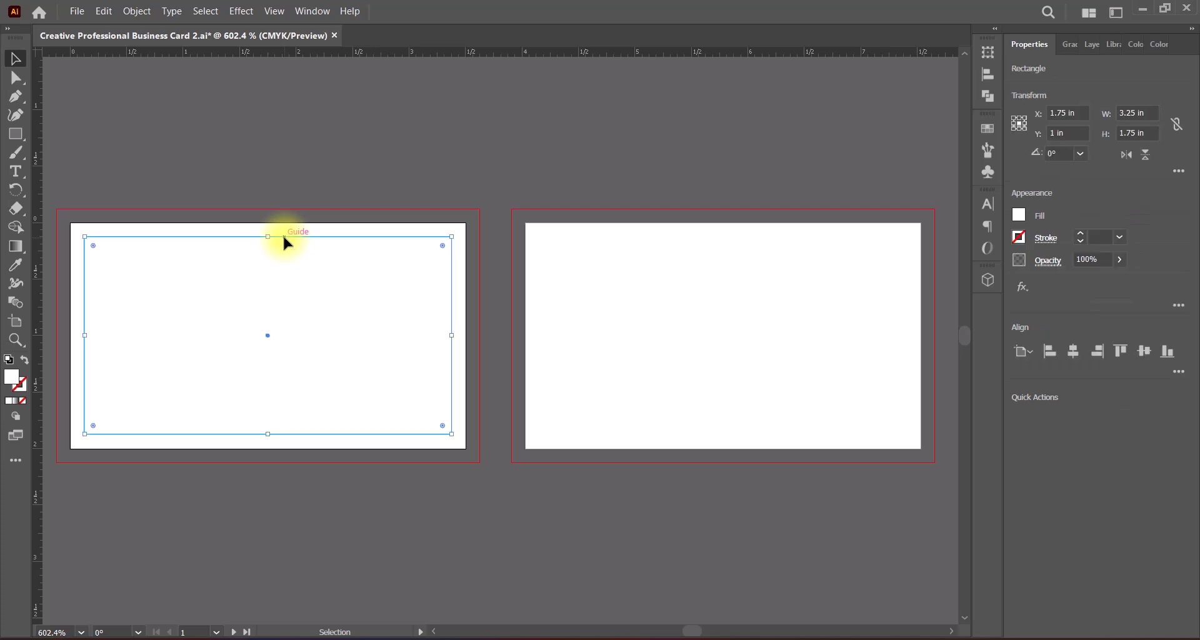
drag(283, 236, 739, 238)
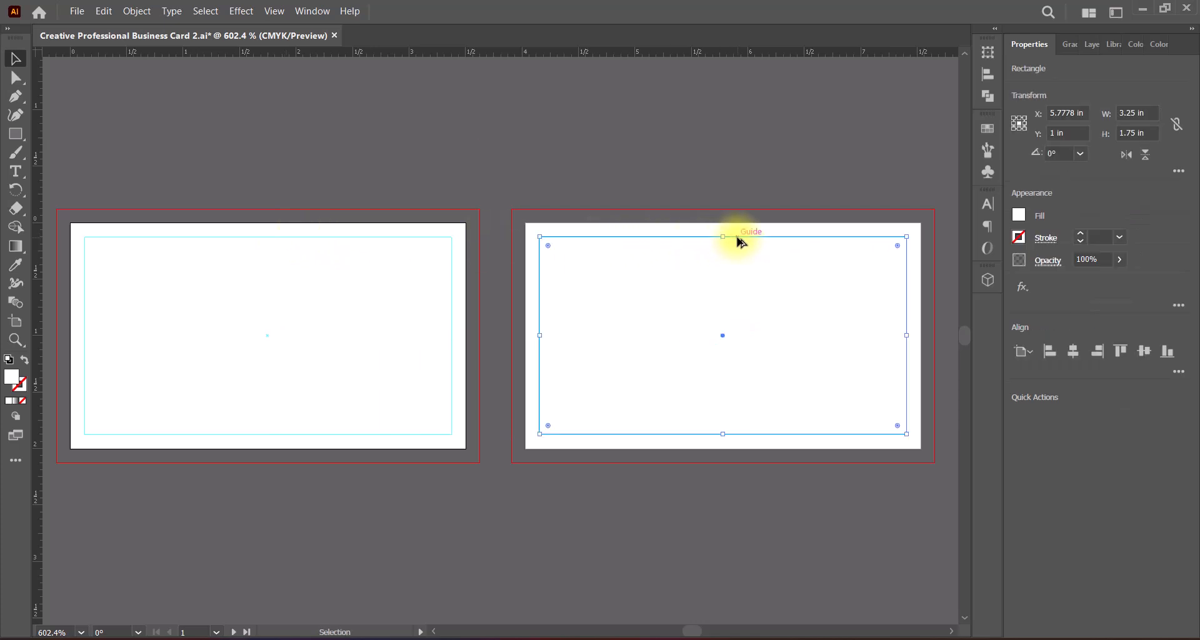
click(623, 517)
key(ctrl+s)
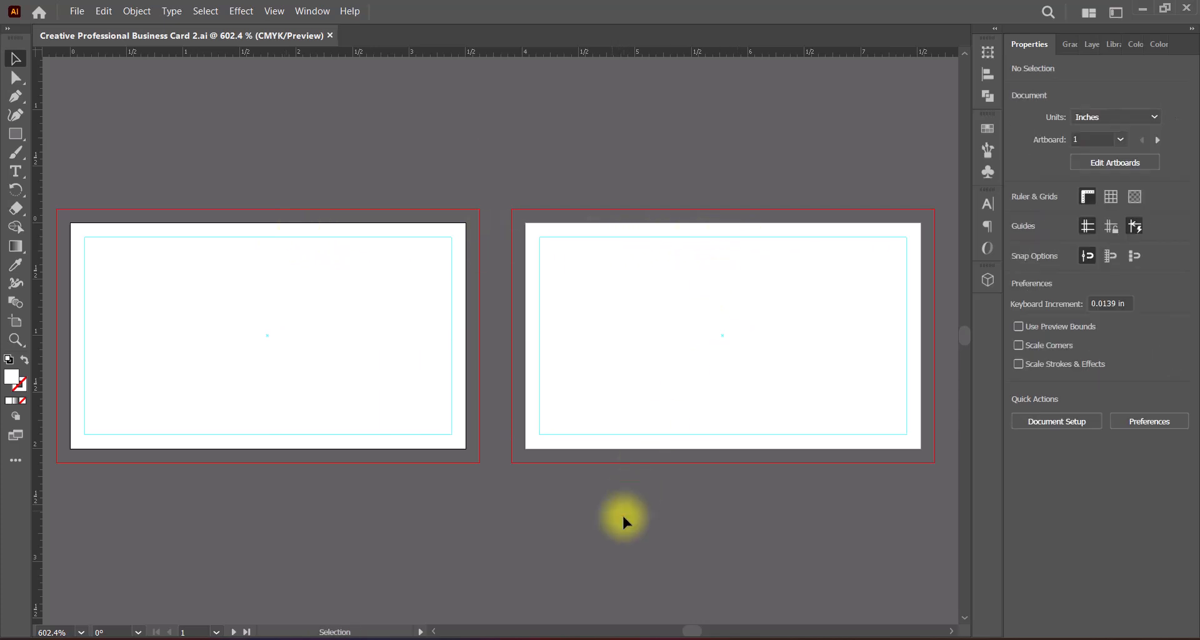
Step: Draw a 3.75 by 2.25 in rectangle covering the first artboard out to its bleed edges, and save the document
drag(16, 134, 56, 129)
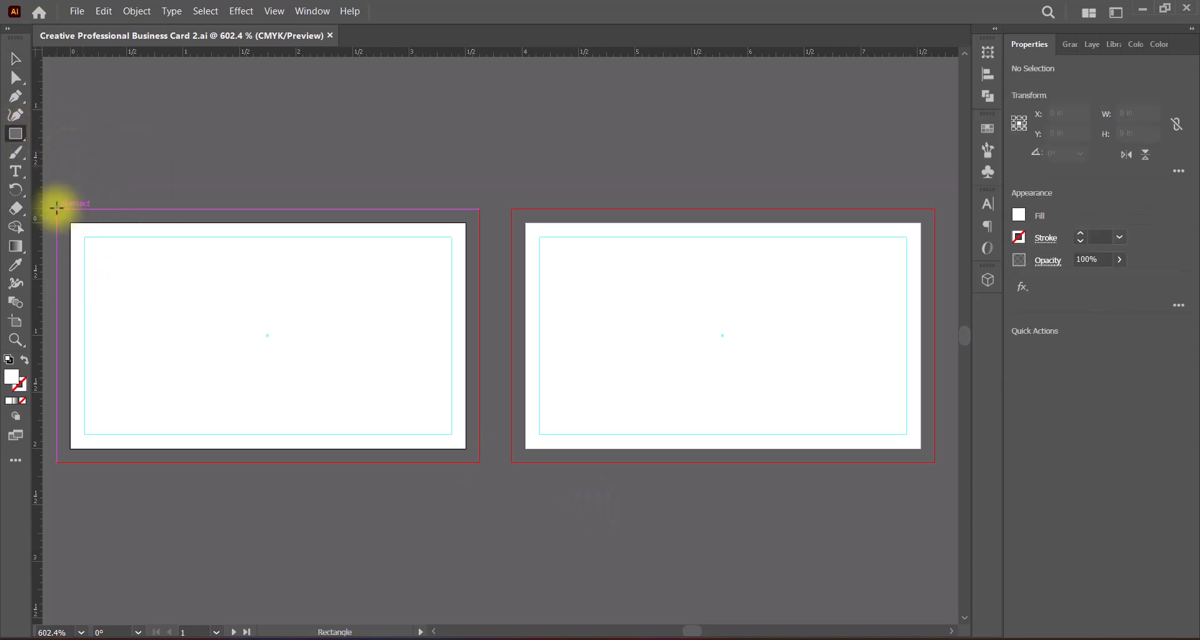
drag(56, 208, 480, 463)
click(16, 59)
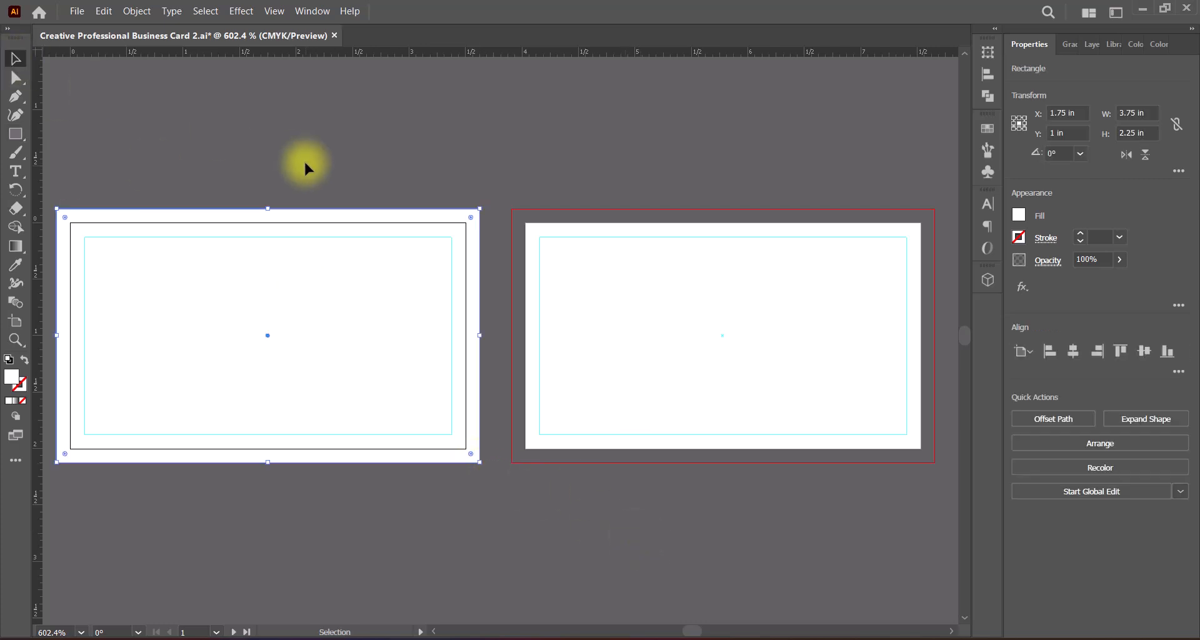
click(305, 166)
key(ctrl+s)
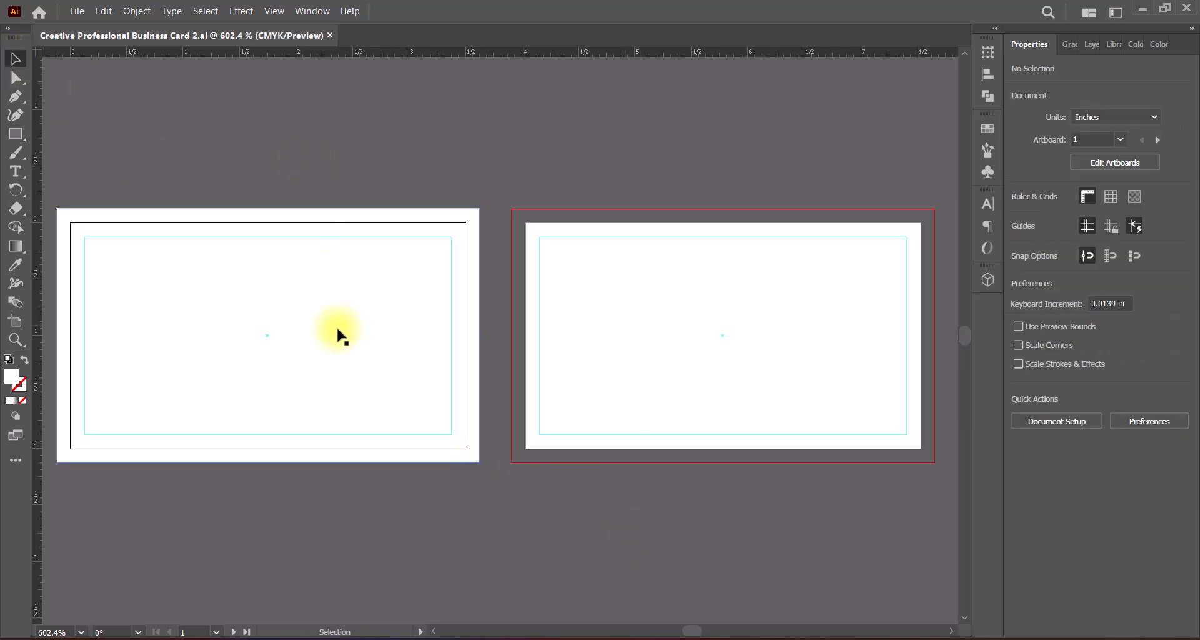
Step: Fill the background rectangle on the first artboard with the default white-to-black linear gradient
drag(337, 328, 552, 340)
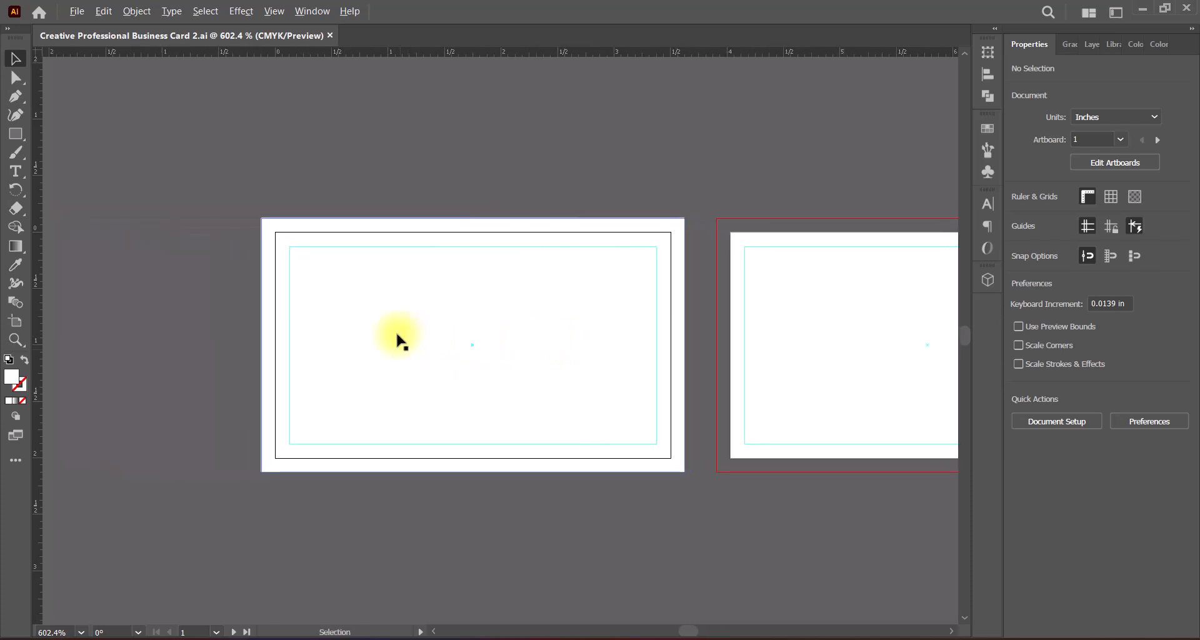
scroll(396, 337, up, 2)
drag(638, 370, 586, 369)
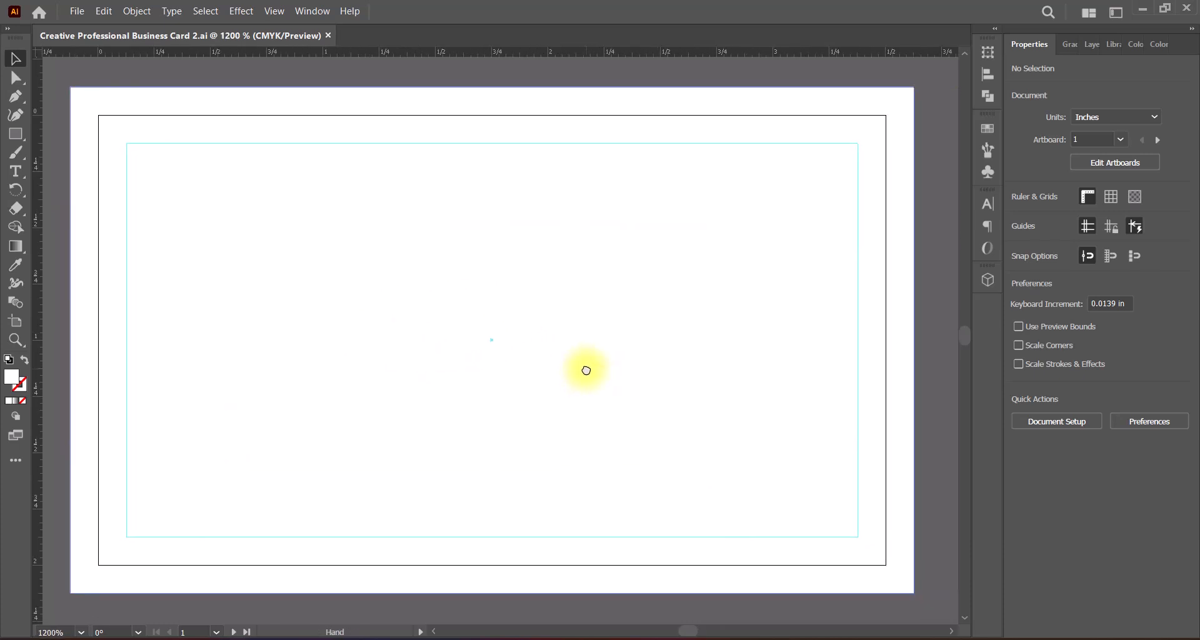
click(45, 632)
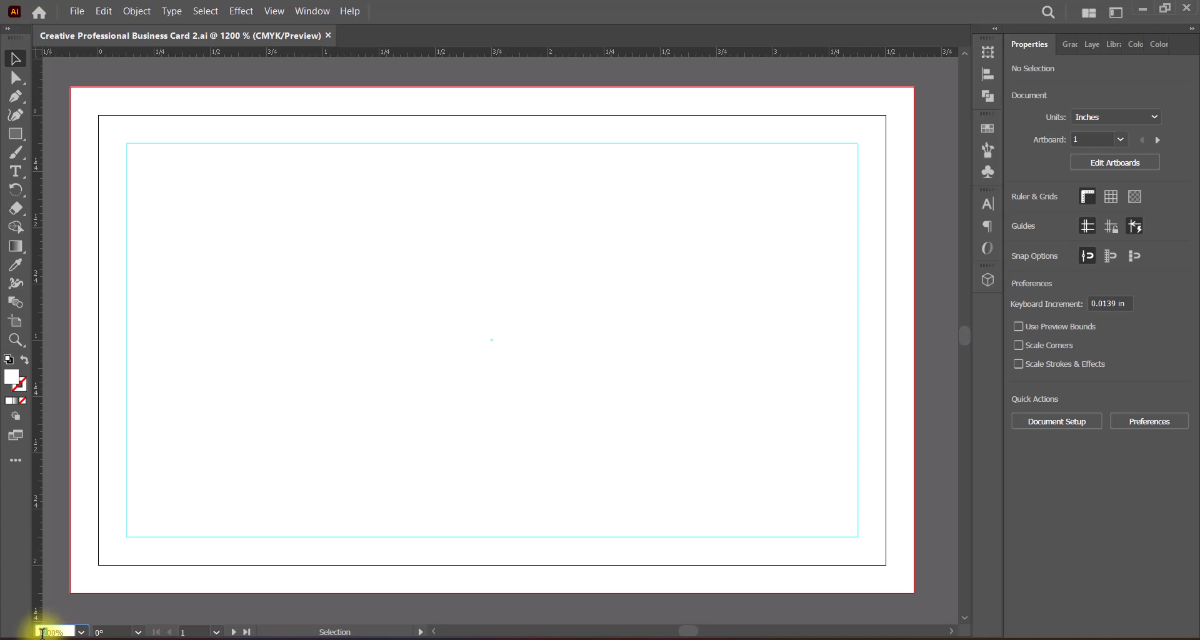
text(0)
key(Return)
drag(567, 392, 556, 385)
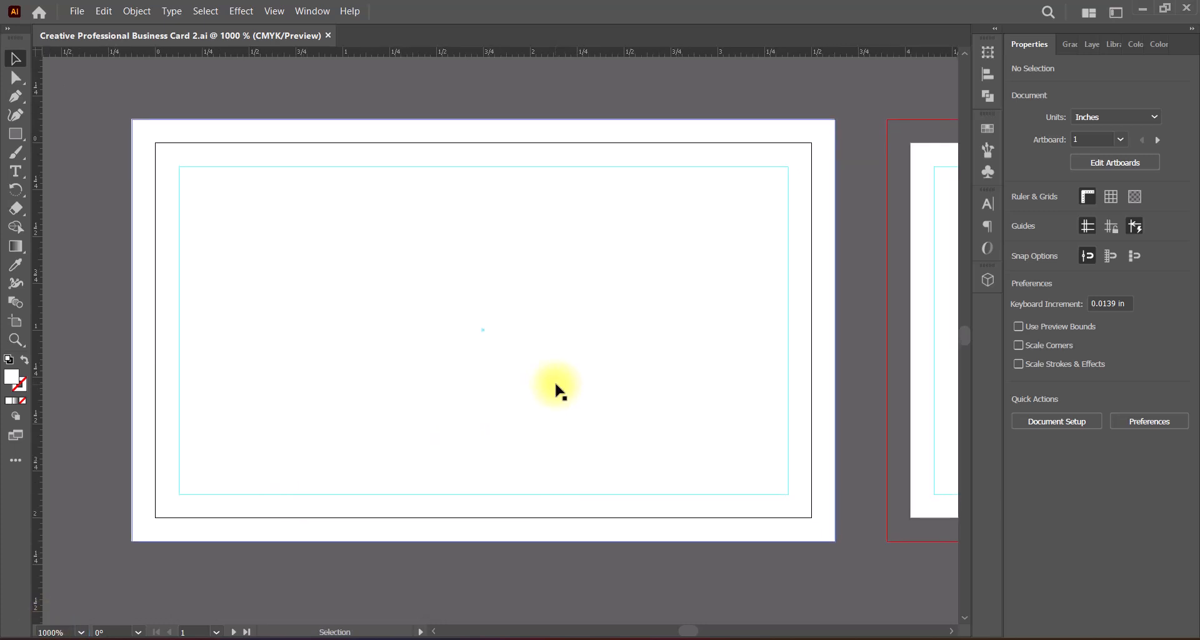
click(15, 403)
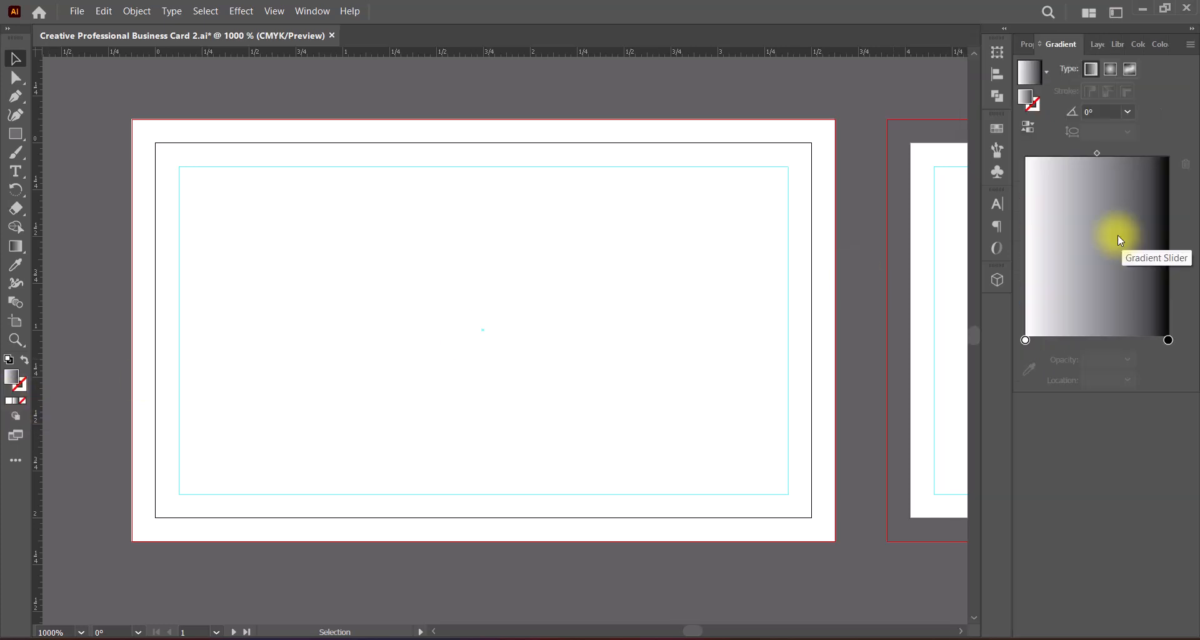
click(674, 346)
click(16, 401)
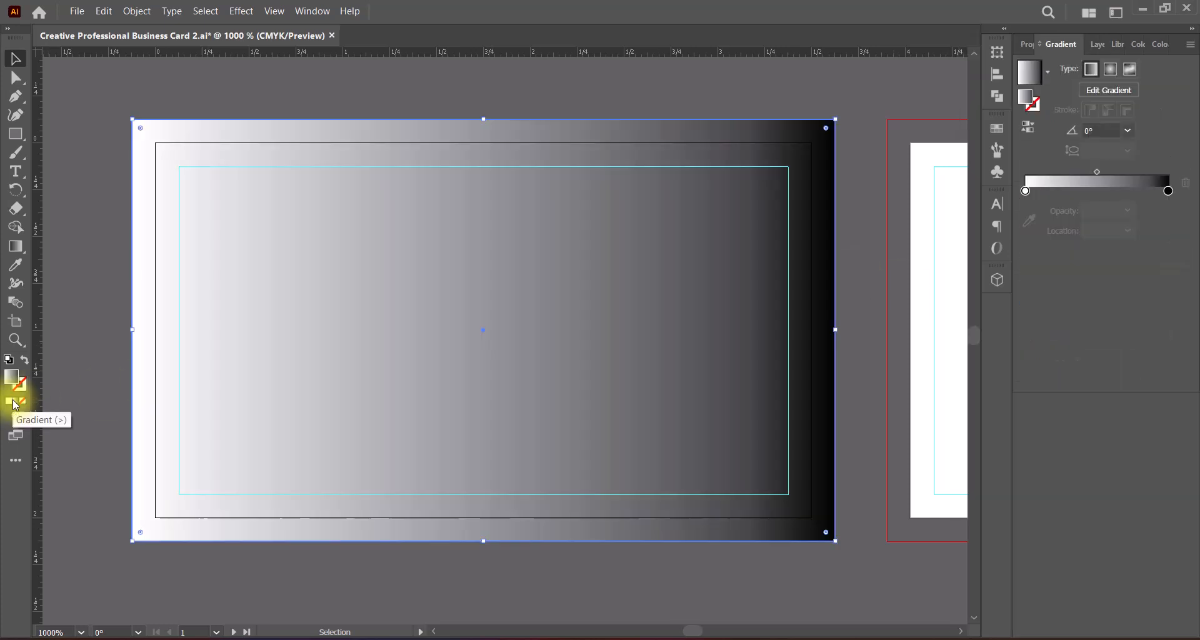
Step: Set the background gradient's angle to -90° so it runs from white at the top to black below
click(1128, 131)
click(1146, 215)
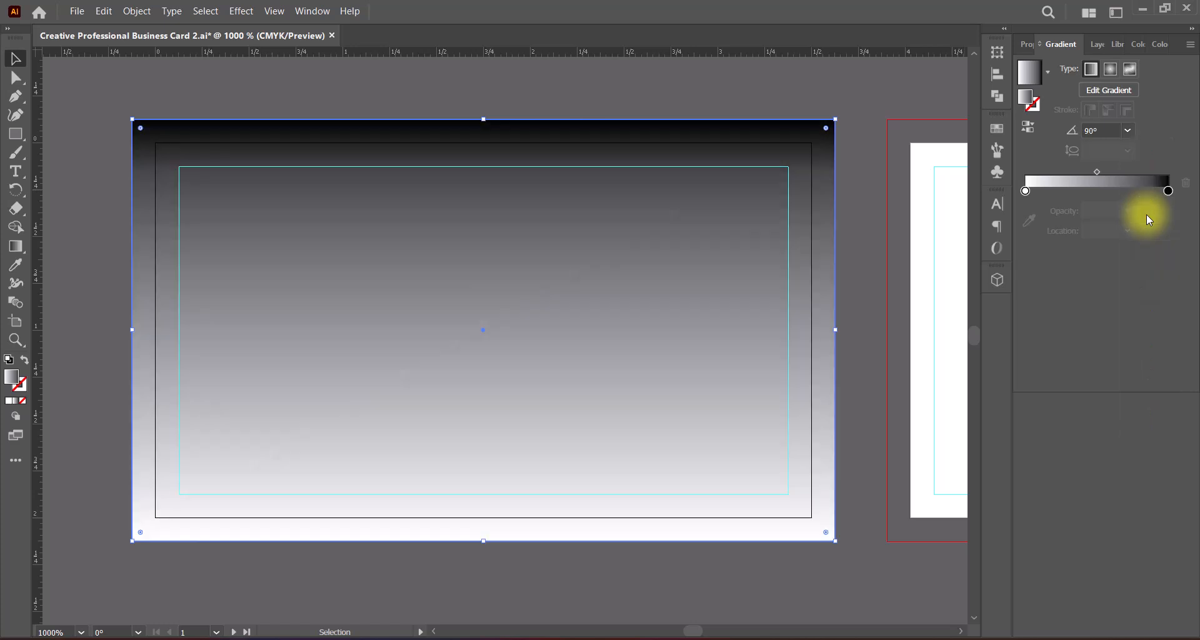
click(1127, 130)
click(1146, 360)
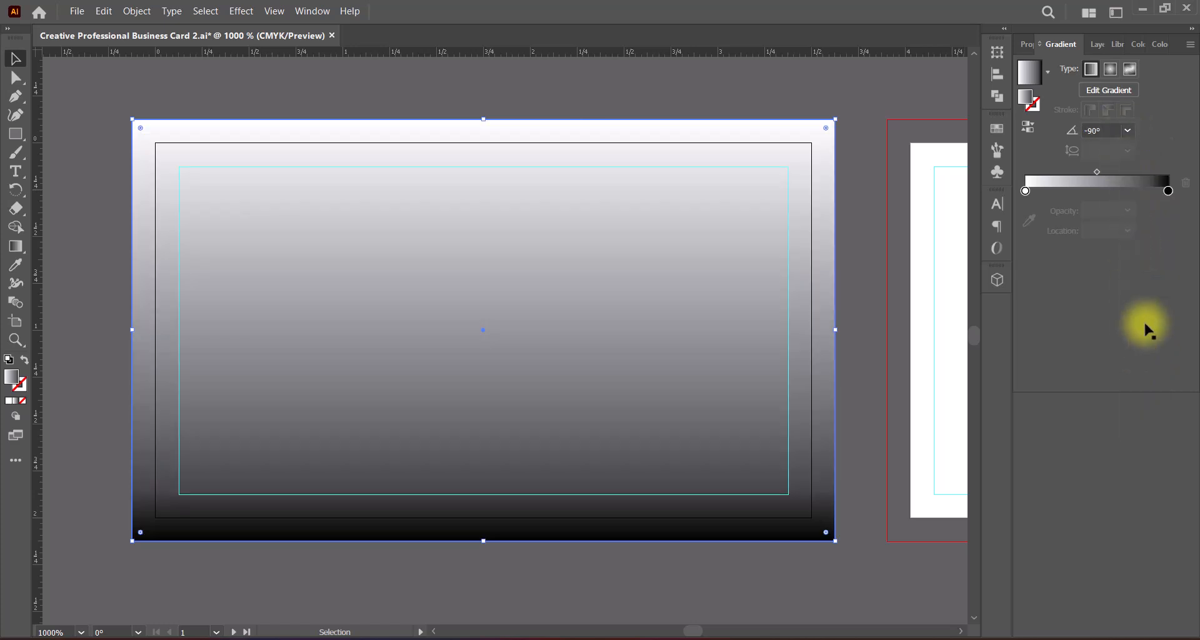
Step: Recolor the gradient's black end stop with the darkest brown swatch
double_click(1168, 190)
click(966, 274)
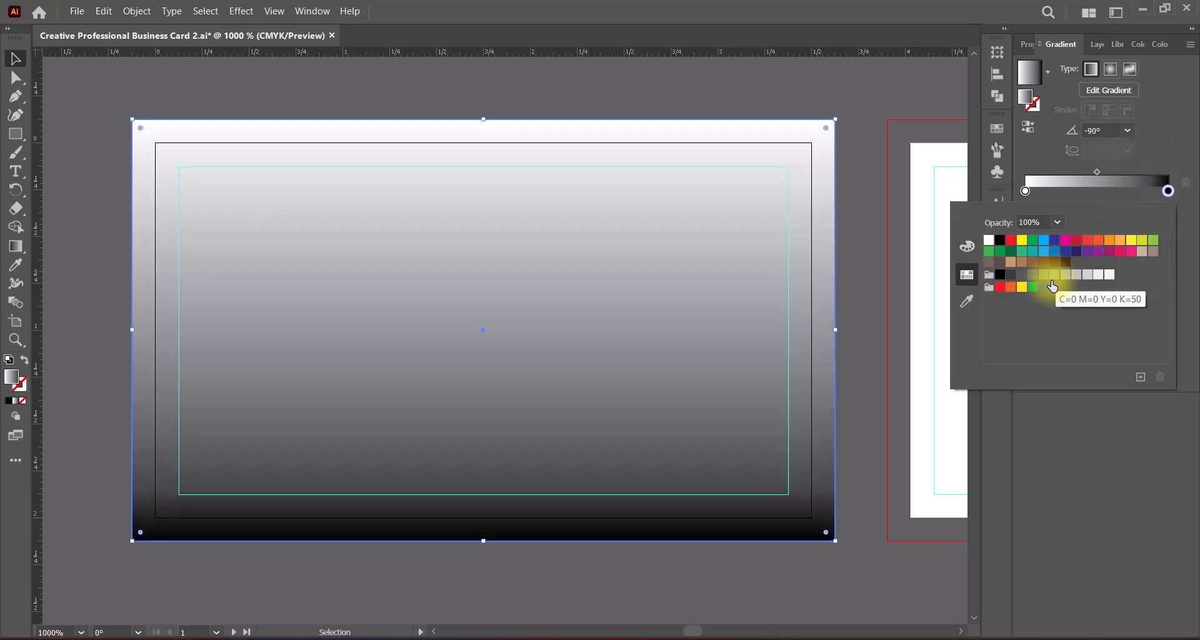
click(1076, 252)
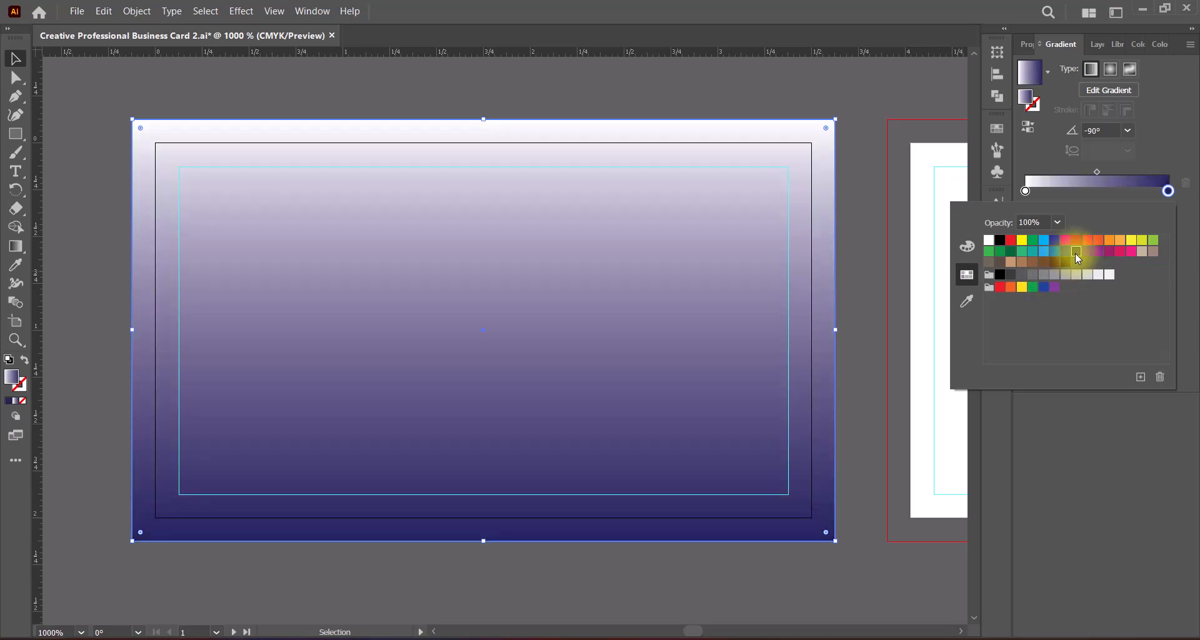
click(1065, 263)
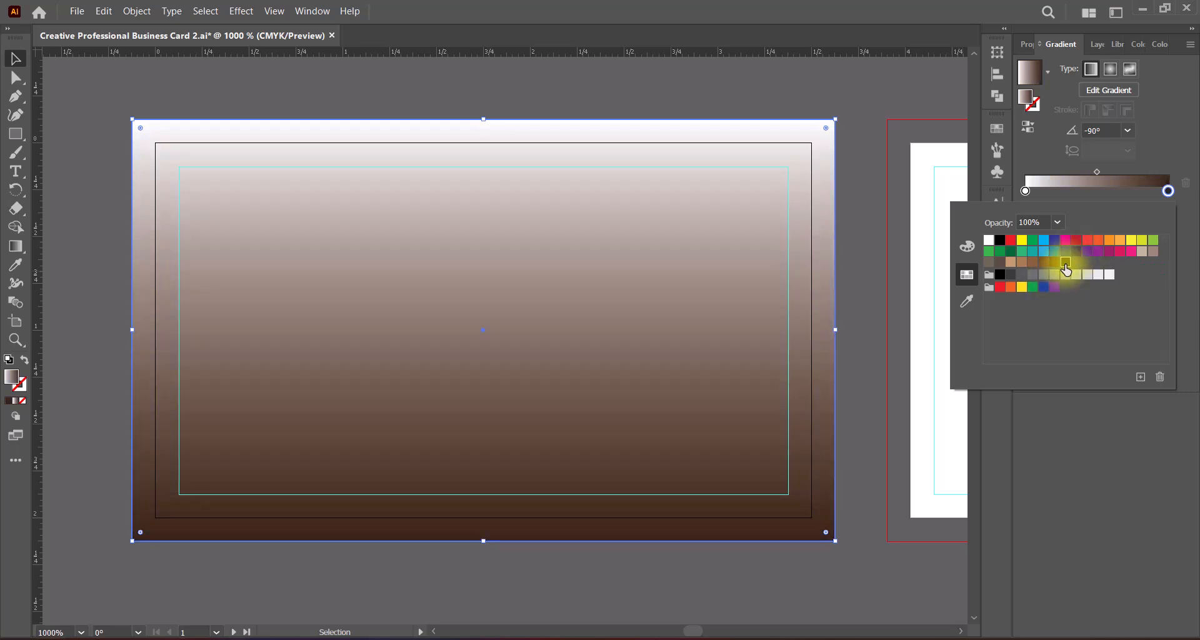
click(1055, 264)
click(1066, 263)
click(1166, 155)
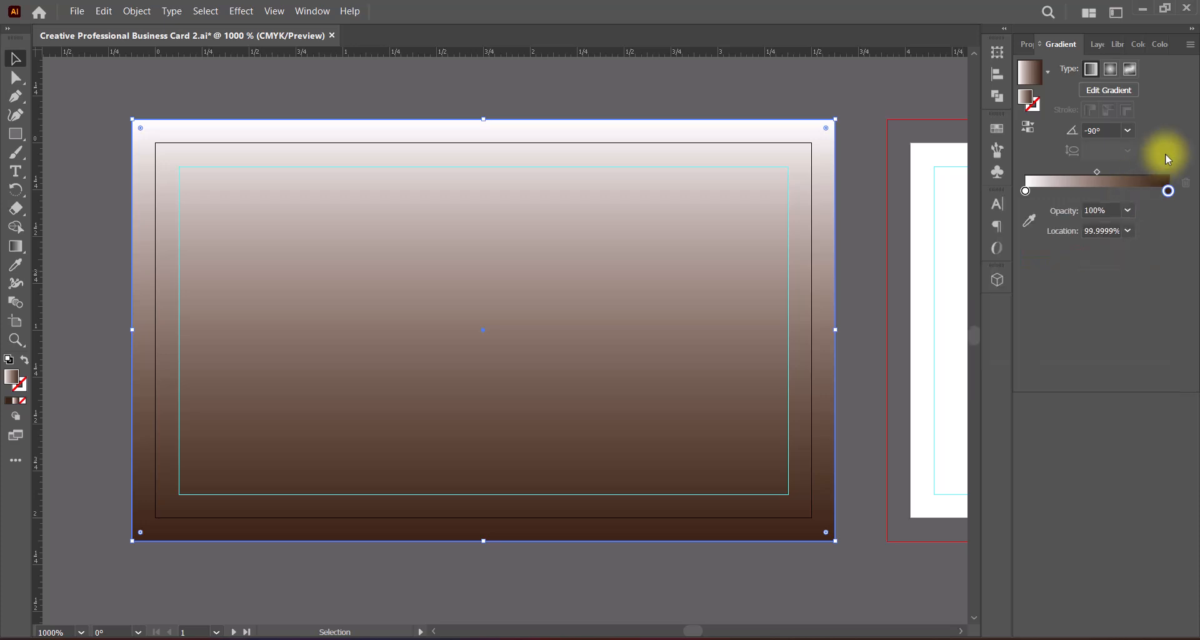
Step: Darken the brown gradient stop by changing its color mix to C 54, Y 100 and K 81
double_click(1167, 190)
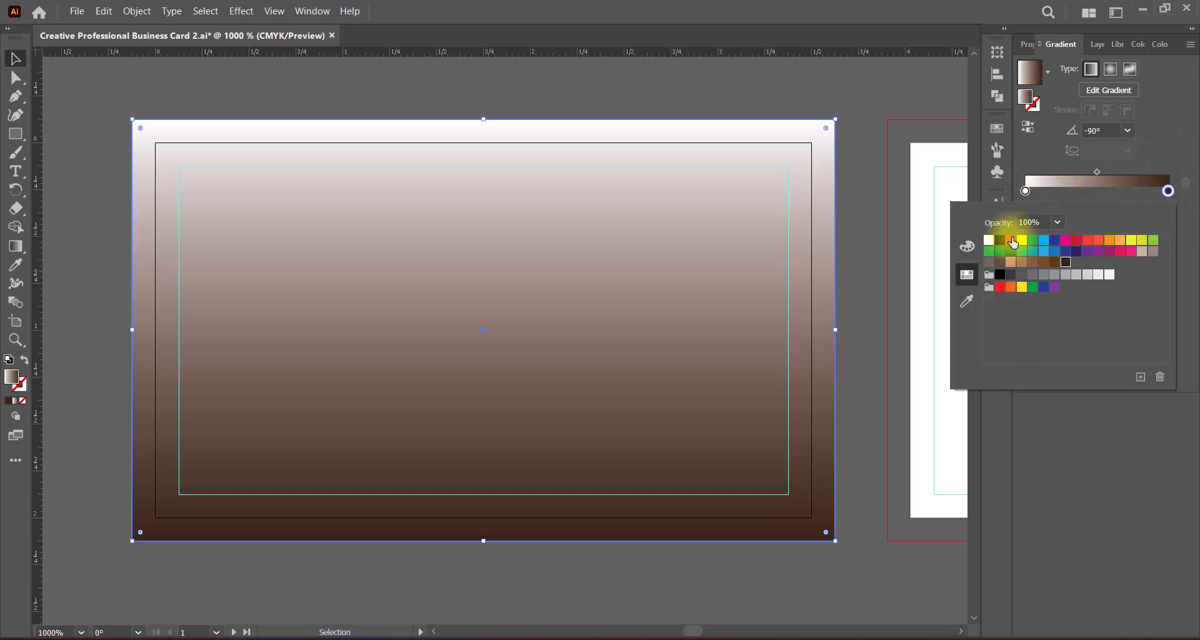
click(966, 247)
drag(1104, 291, 1164, 289)
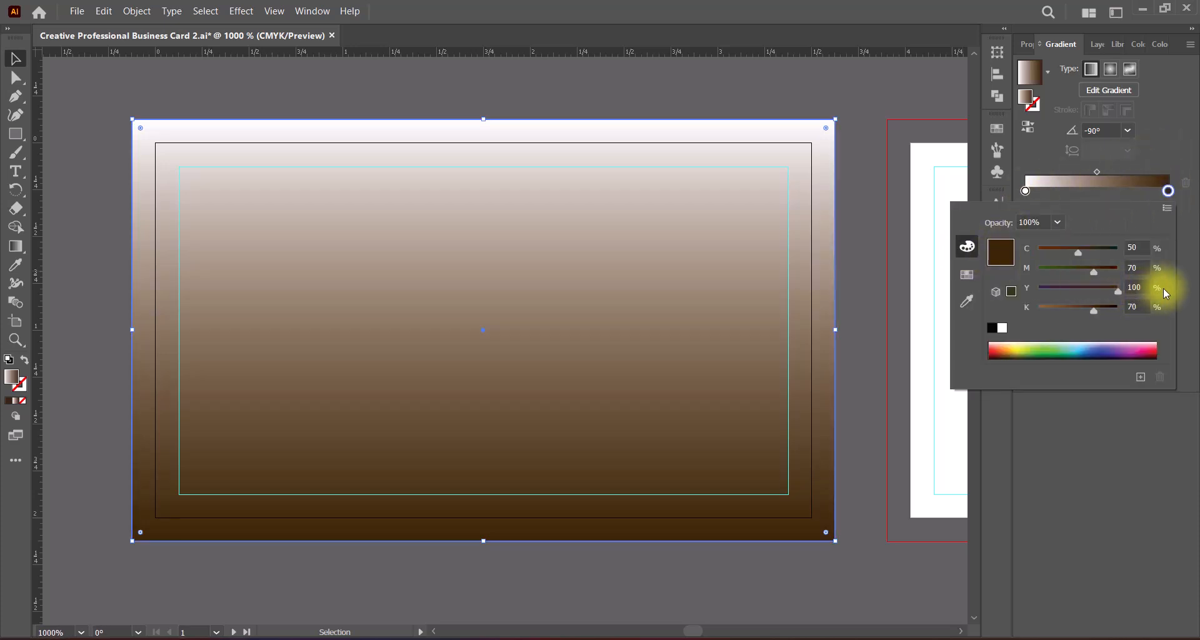
mouse_move(1078, 253)
mouse_down()
mouse_move(1097, 252)
mouse_move(1063, 252)
mouse_move(1086, 255)
mouse_up()
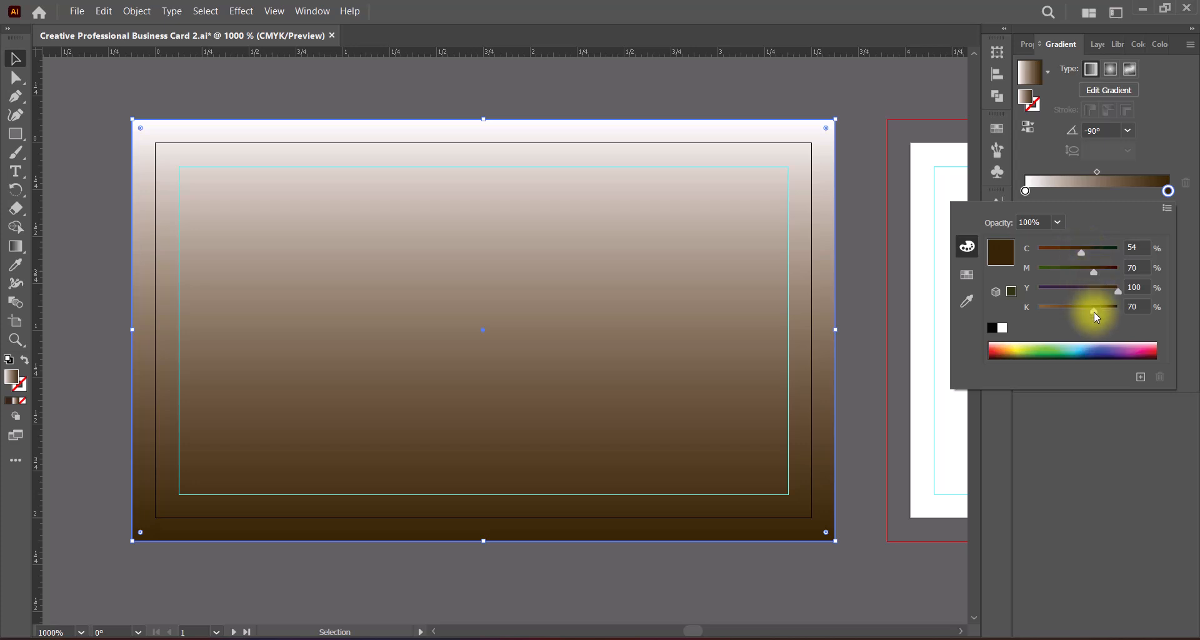
drag(1094, 310, 1102, 309)
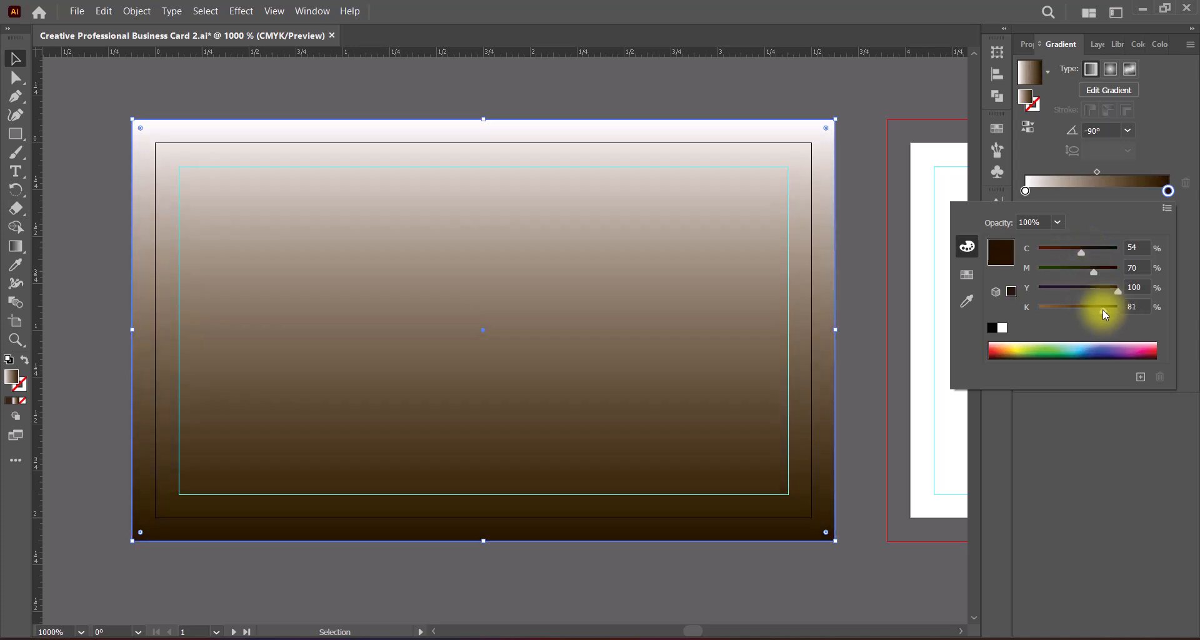
Step: Recolor the gradient's white stop with the beige swatch C=25 M=25 Y=40 K=0
click(1025, 191)
click(967, 274)
click(1141, 252)
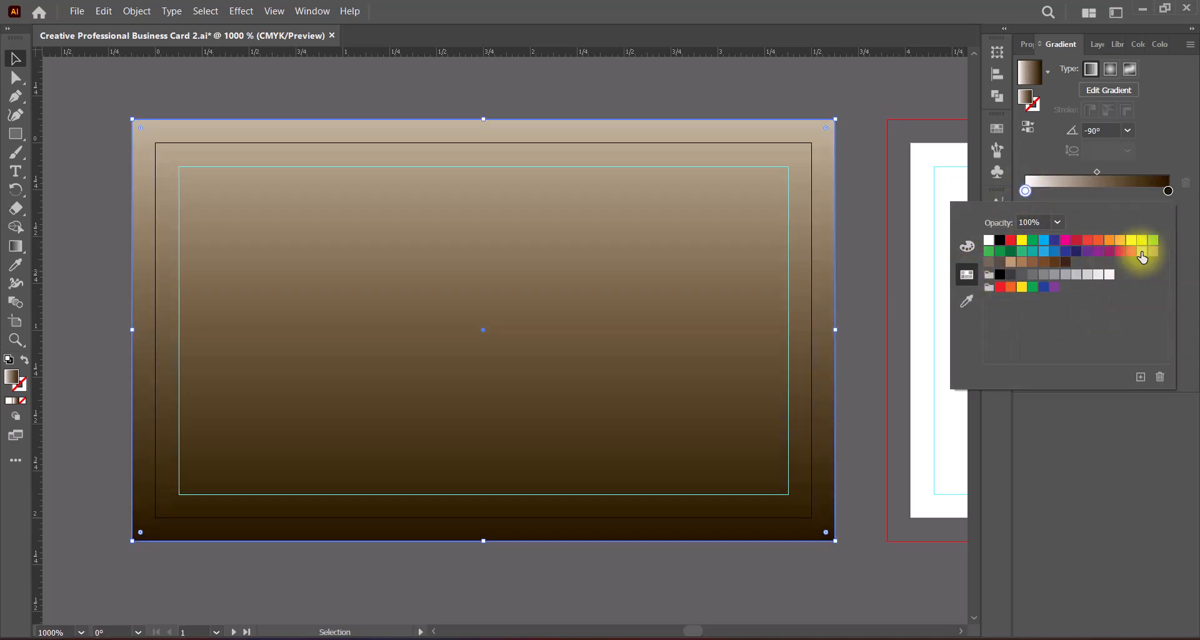
click(1150, 250)
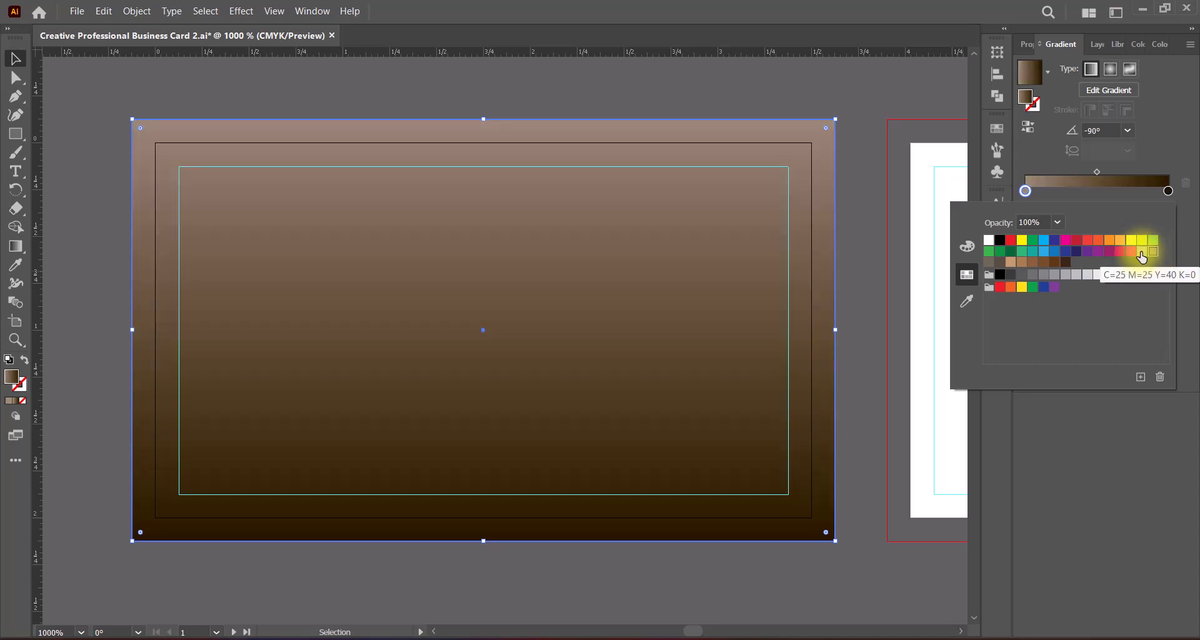
click(1141, 252)
click(1154, 249)
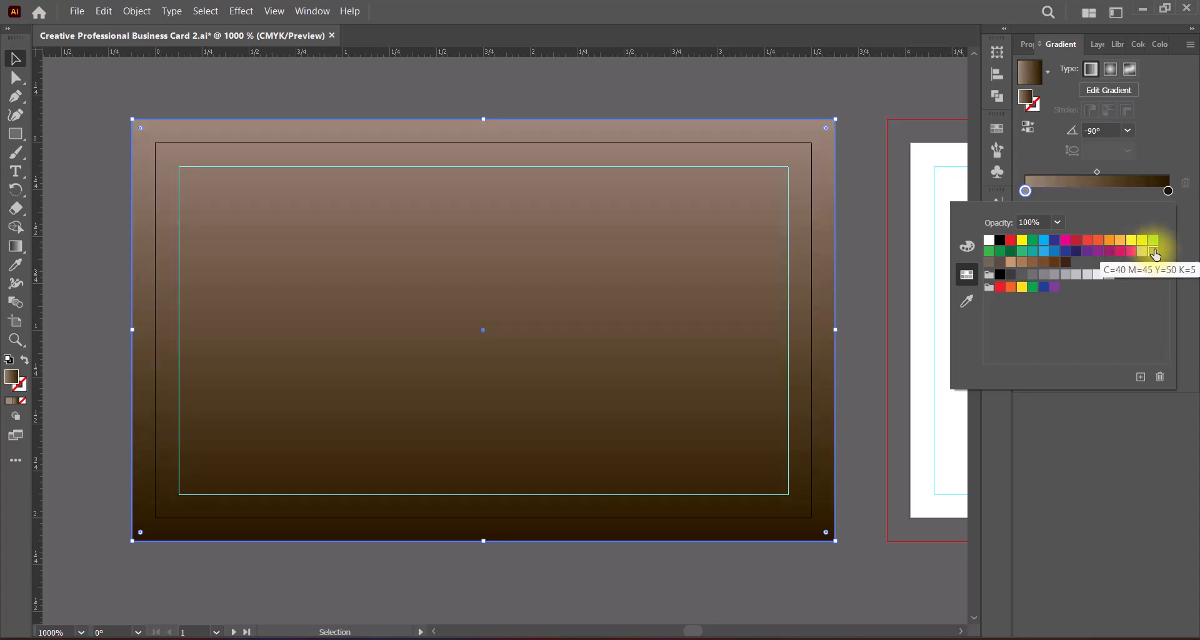
click(1143, 252)
Step: Warm the beige gradient stop by setting its color mix to C 0, M 25, Y 40 and K 12, and save the document
click(967, 247)
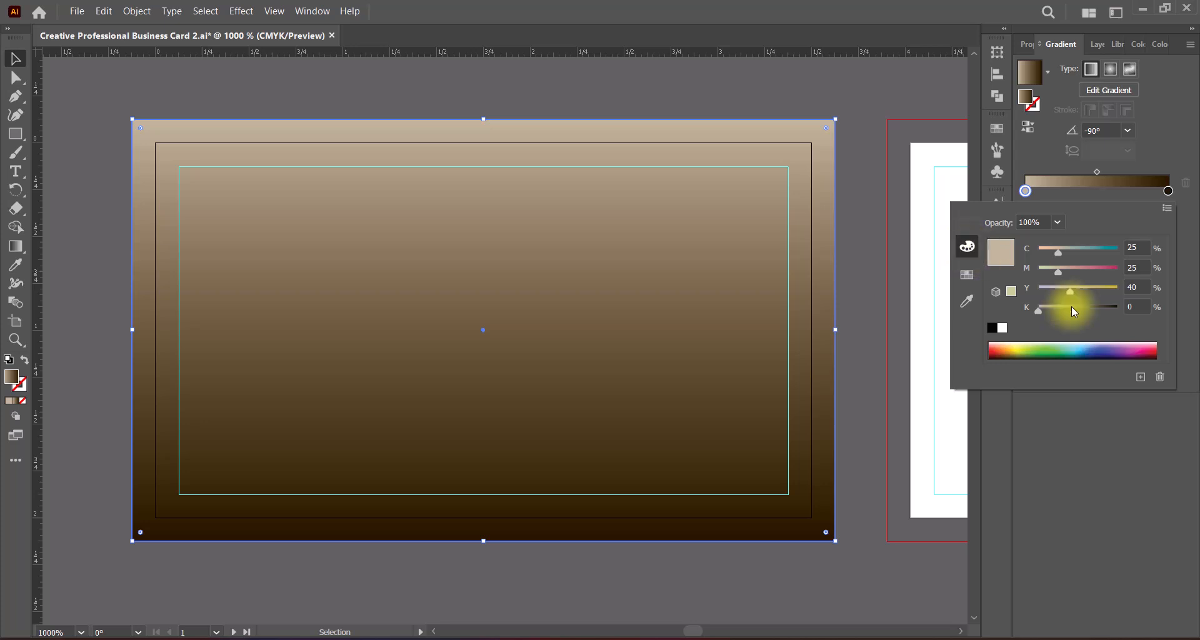
drag(1058, 252, 1016, 251)
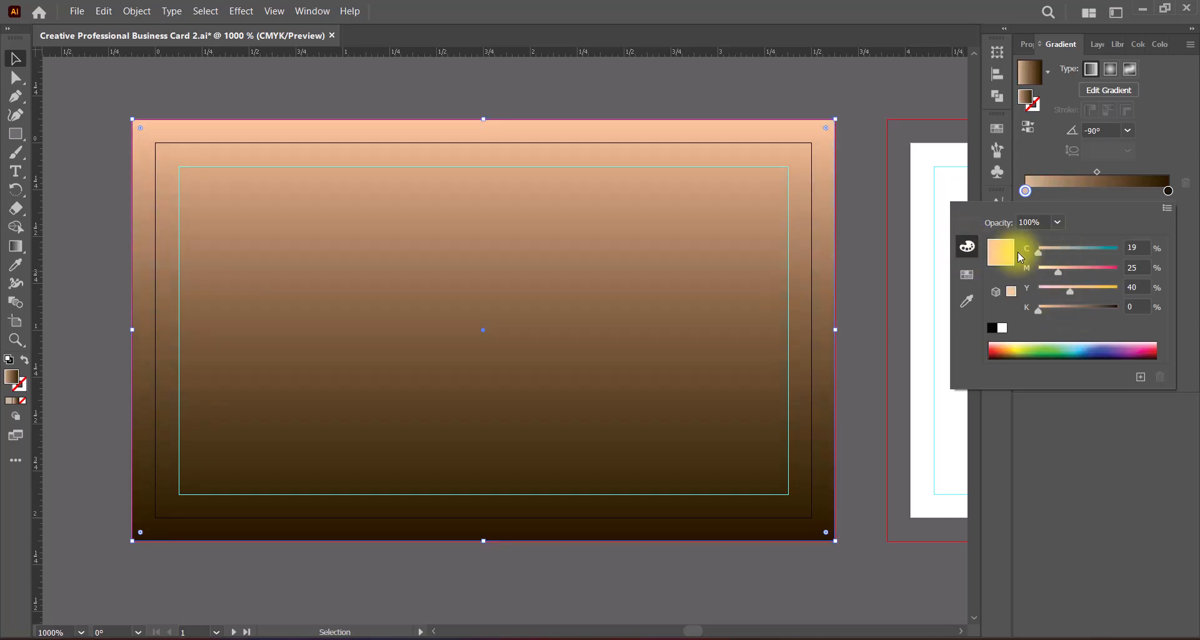
drag(1038, 312, 1048, 309)
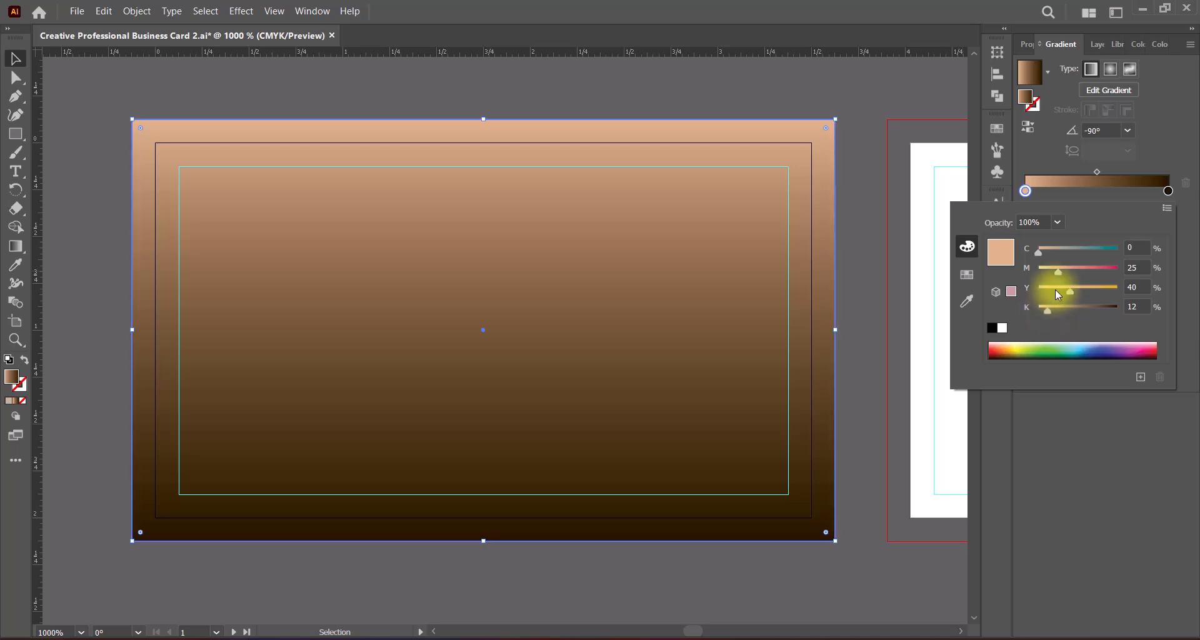
click(1074, 451)
click(856, 367)
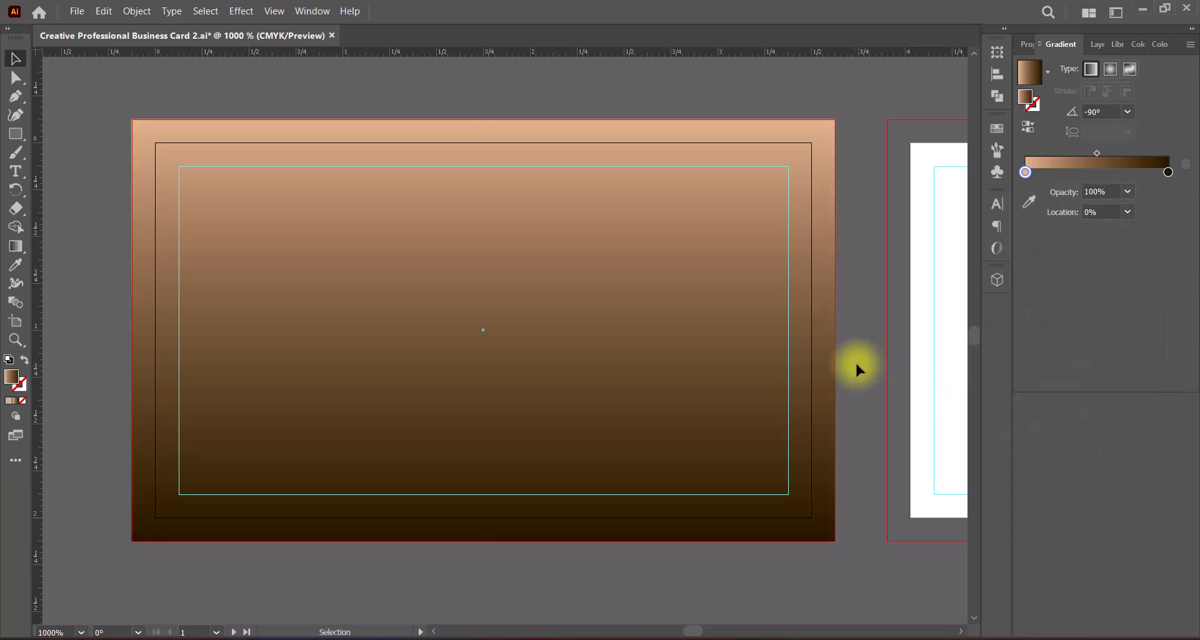
key(ctrl+s)
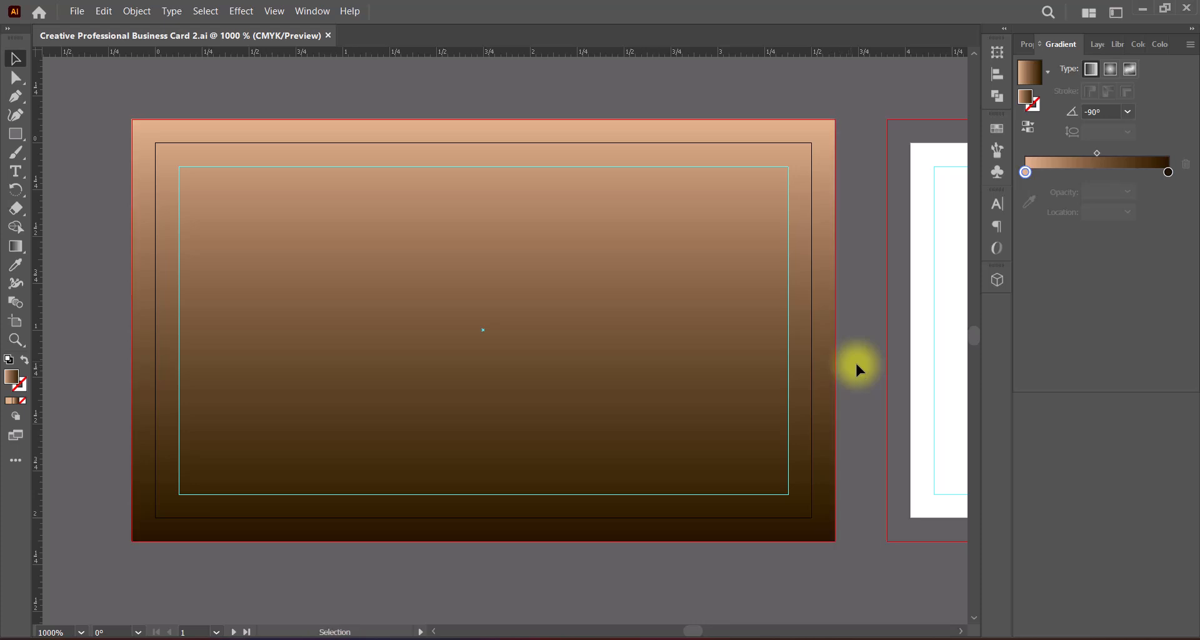
Step: Draw a rectangle, switch its gradient to a solid fill and move it into the background's upper-left corner
click(18, 134)
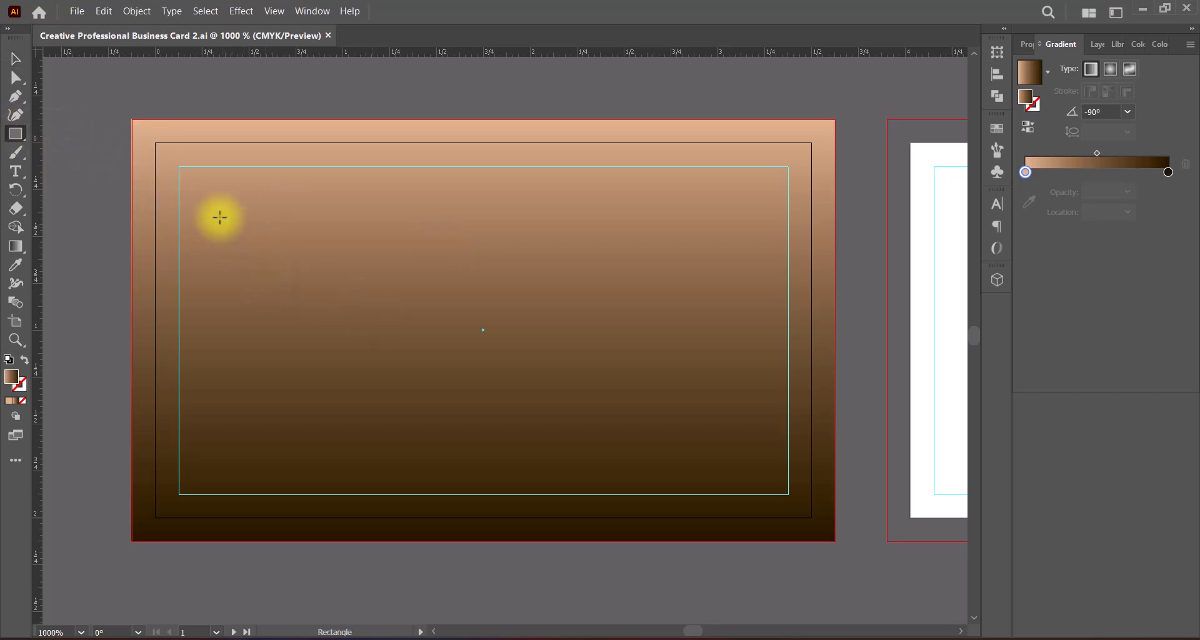
drag(220, 220, 439, 392)
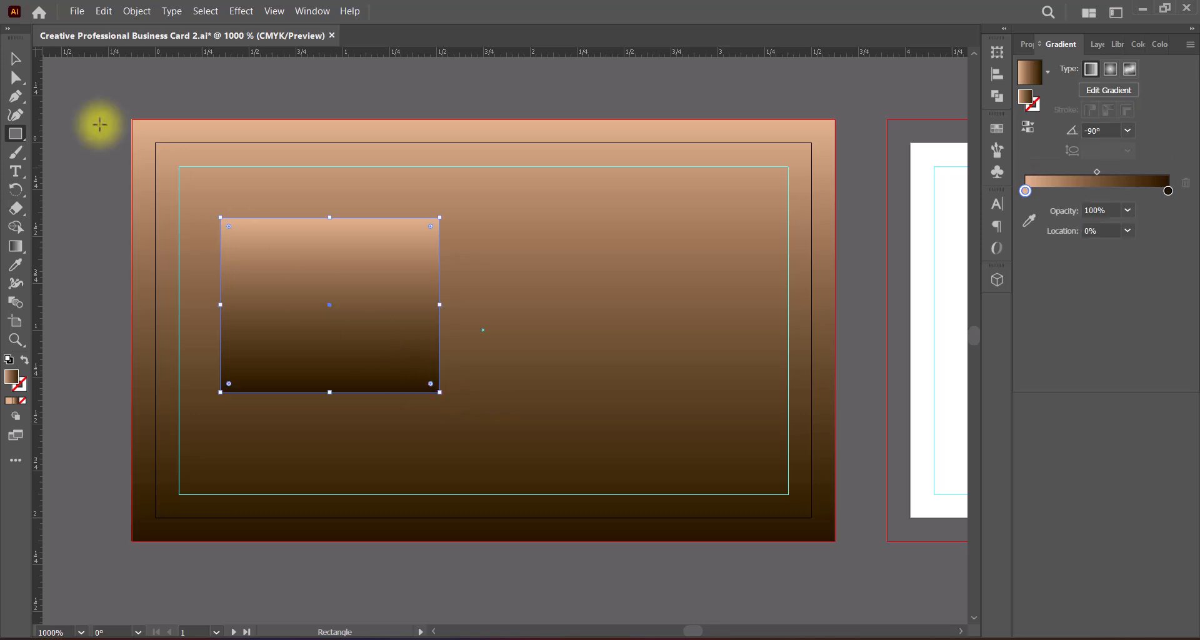
click(16, 59)
click(10, 401)
drag(319, 350, 271, 247)
Step: Change the fill of the rectangle in the background's corner to white
double_click(11, 376)
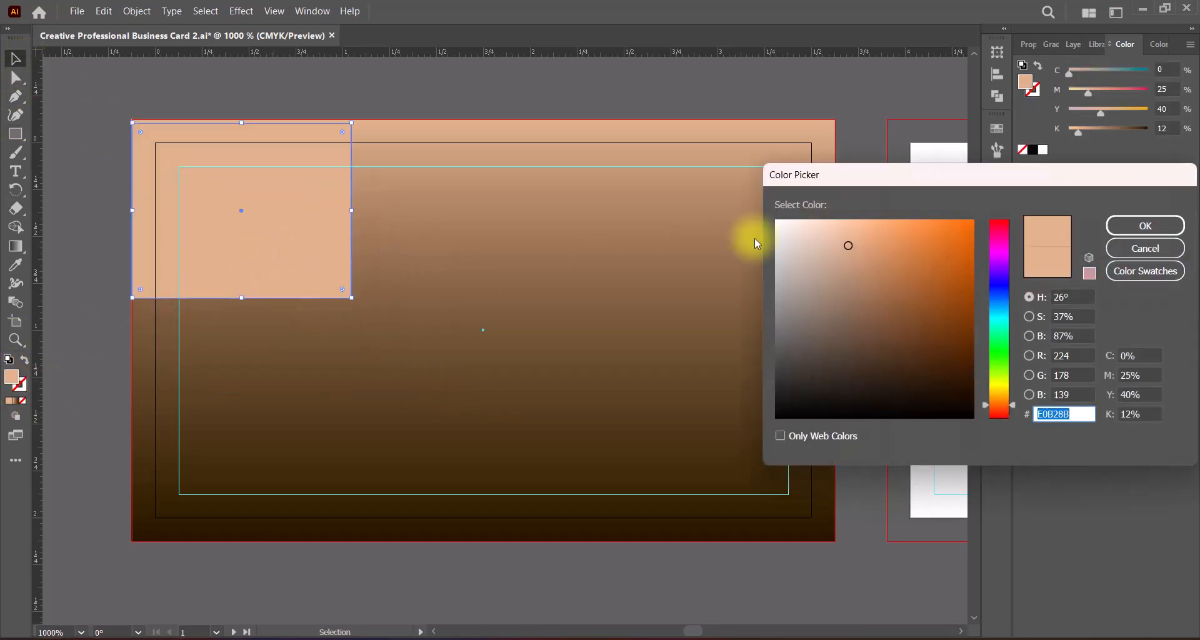
drag(778, 233, 761, 199)
key(Return)
Step: Duplicate the white rectangle to the background's upper-right corner and into the space between the two along the top edge
drag(290, 234, 703, 246)
click(296, 565)
click(303, 248)
click(509, 247)
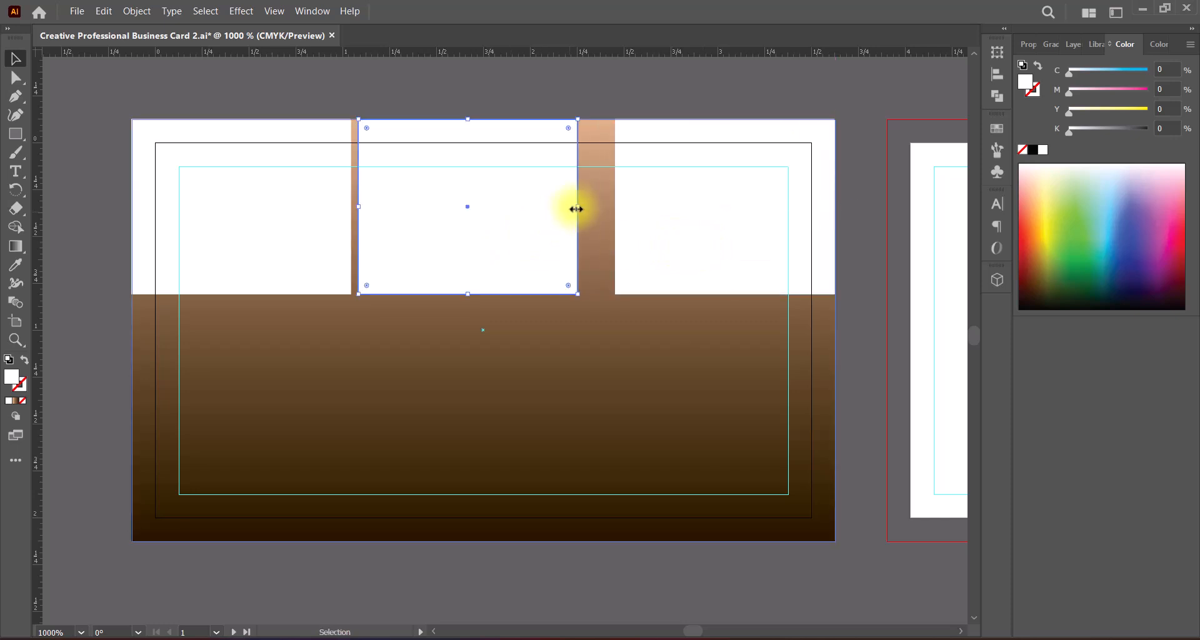
Step: Widen the middle rectangle to leave narrow equal gaps on both sides and extend it downward past the outer rectangles
drag(573, 206, 610, 208)
drag(520, 224, 519, 227)
drag(483, 294, 483, 329)
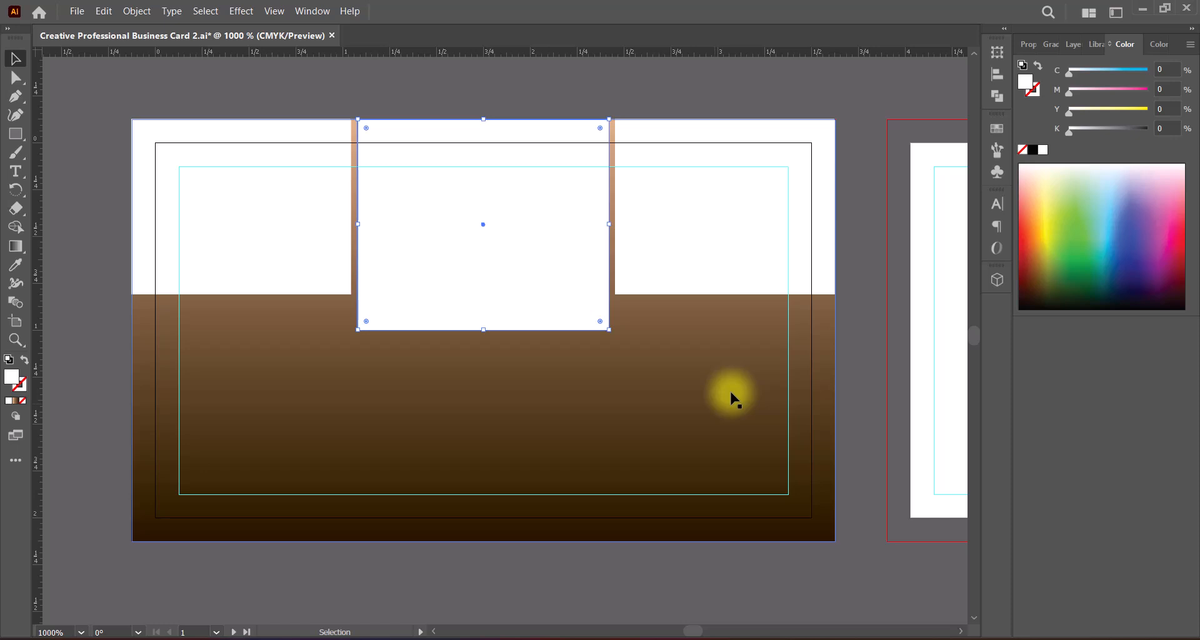
click(584, 575)
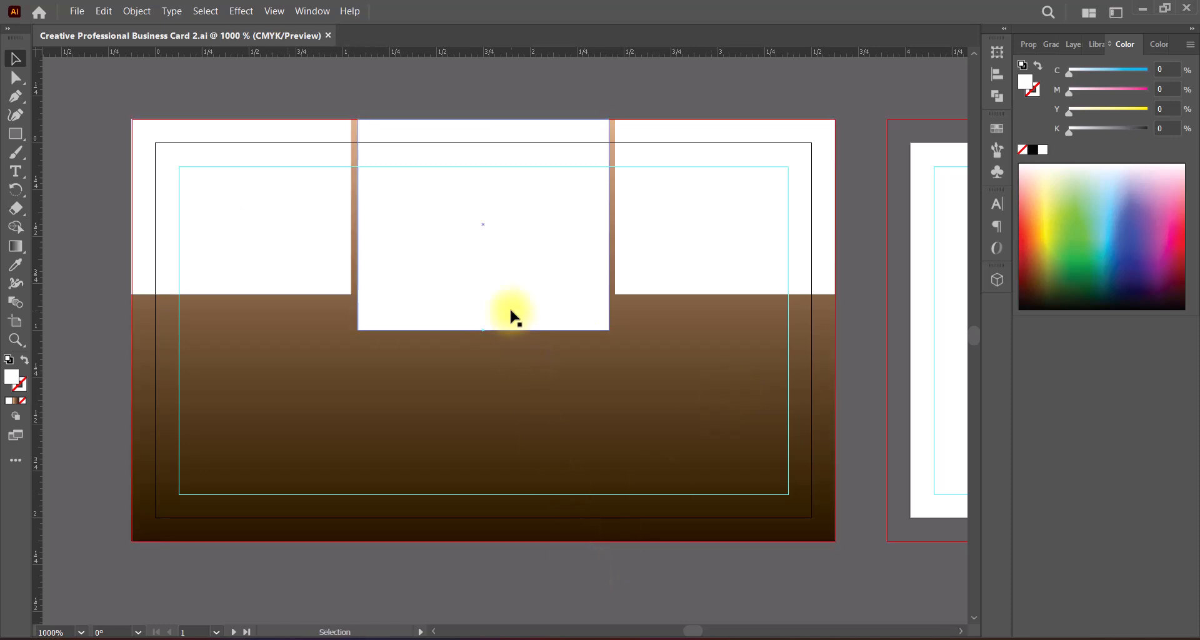
mouse_move(485, 331)
mouse_down()
mouse_move(492, 360)
mouse_move(486, 338)
mouse_up()
Step: Shorten both outer white rectangles from below by the same amount and save the document
shift+click(308, 273)
shift+click(698, 262)
click(528, 564)
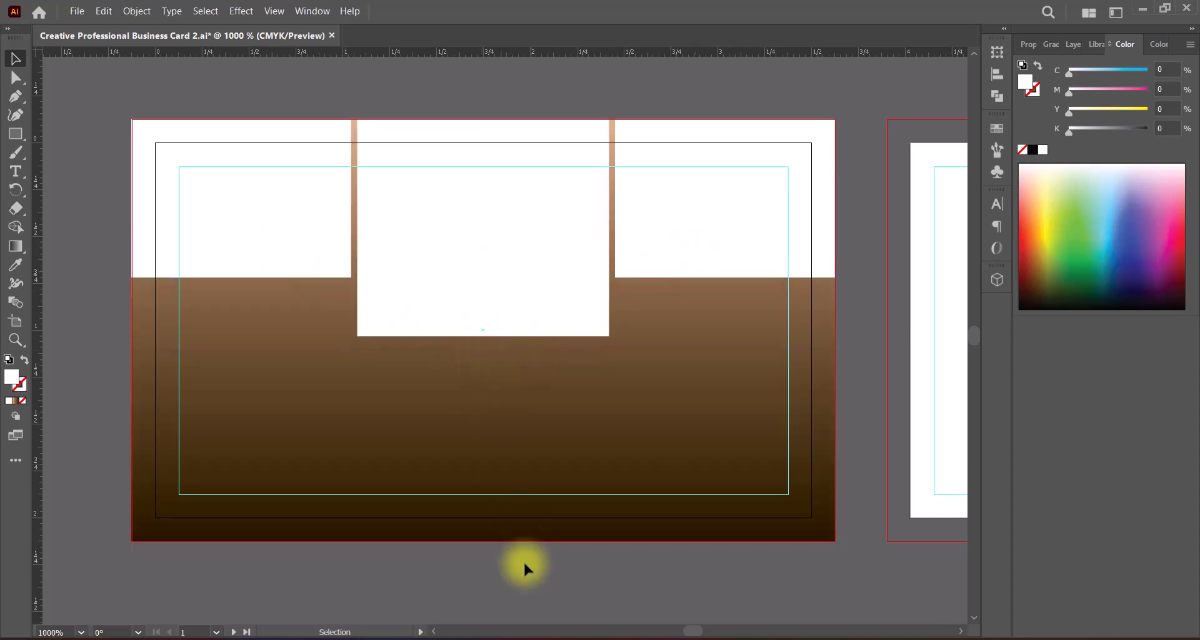
key(ctrl+s)
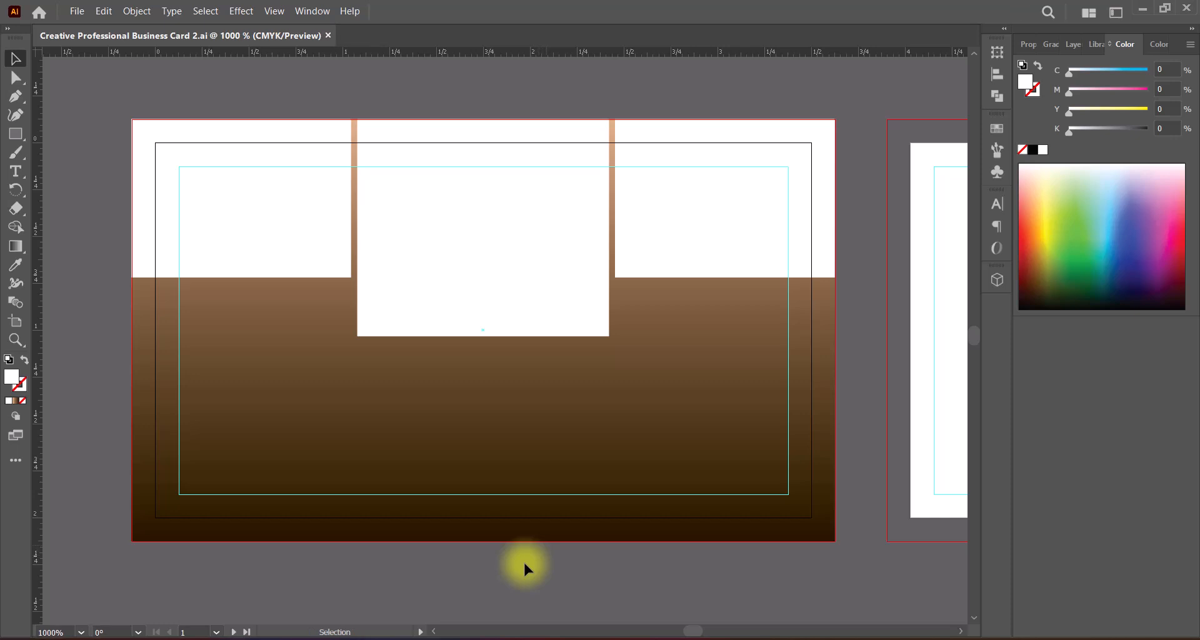
Step: Add the photo of the laughing woman in black, position it over the left rectangle and convert its colors to CMYK
click(304, 246)
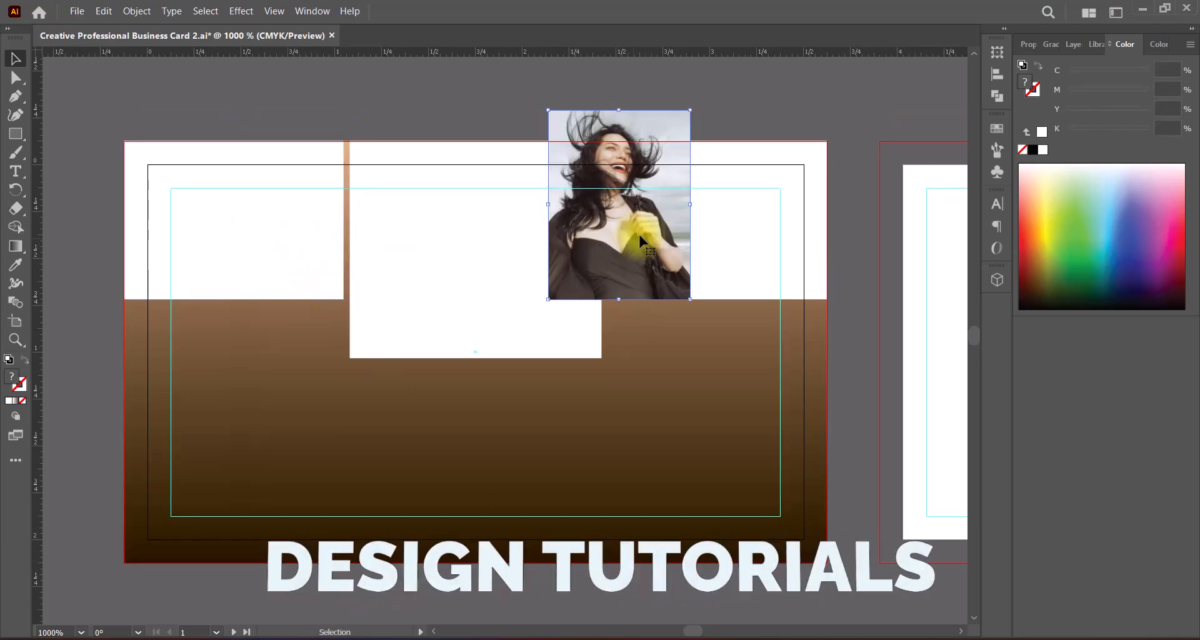
drag(640, 238, 258, 250)
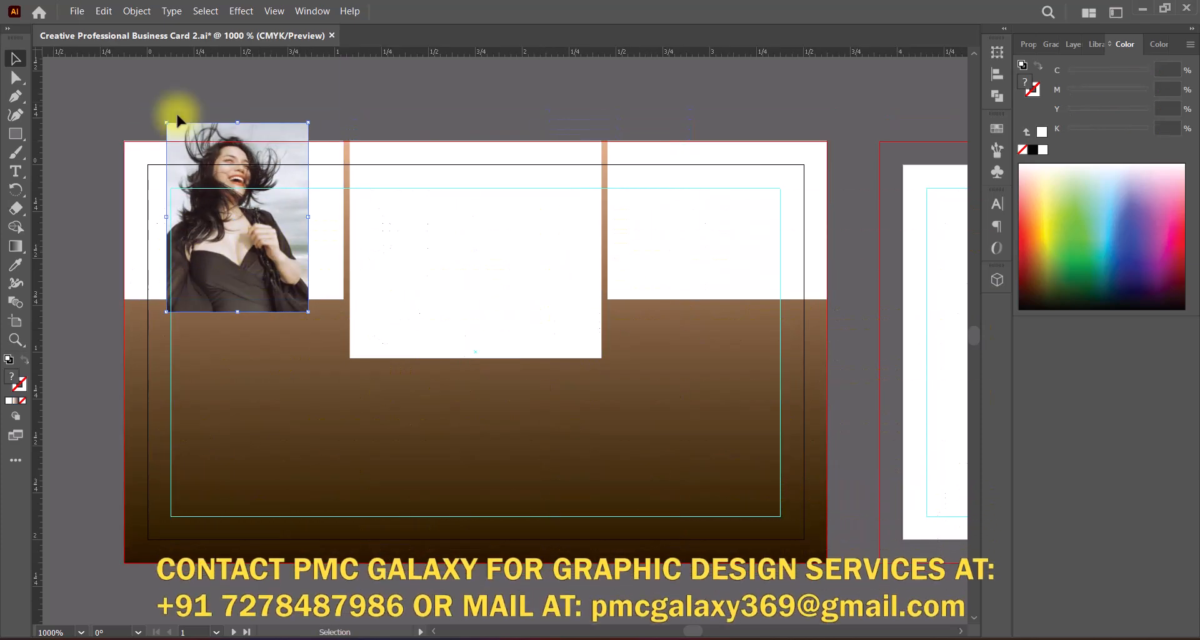
click(104, 11)
mouse_move(350, 299)
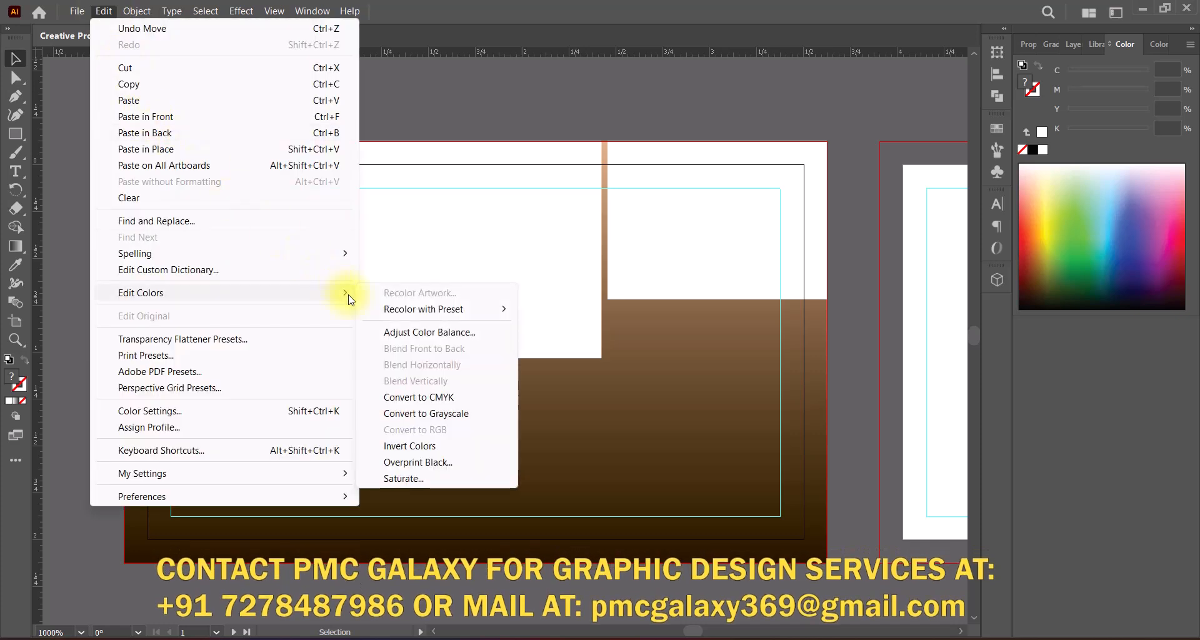
click(400, 397)
Step: Adjust the photo's color balance to Cyan 7% and Yellow -12%, with the stroke option off
click(103, 11)
mouse_move(286, 297)
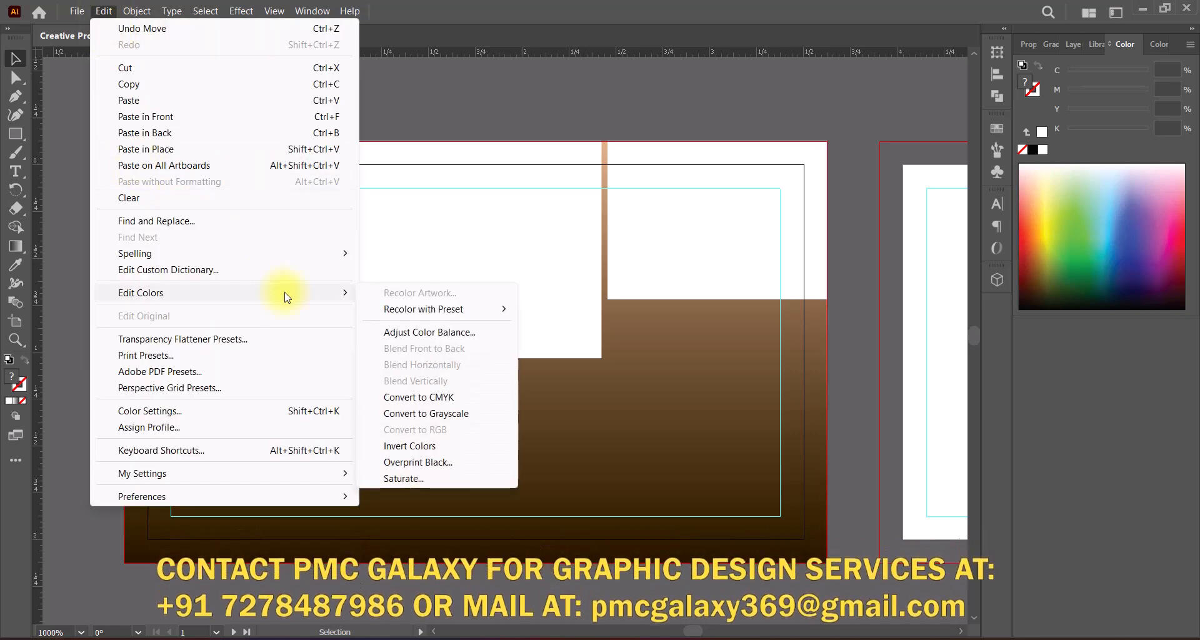
click(398, 332)
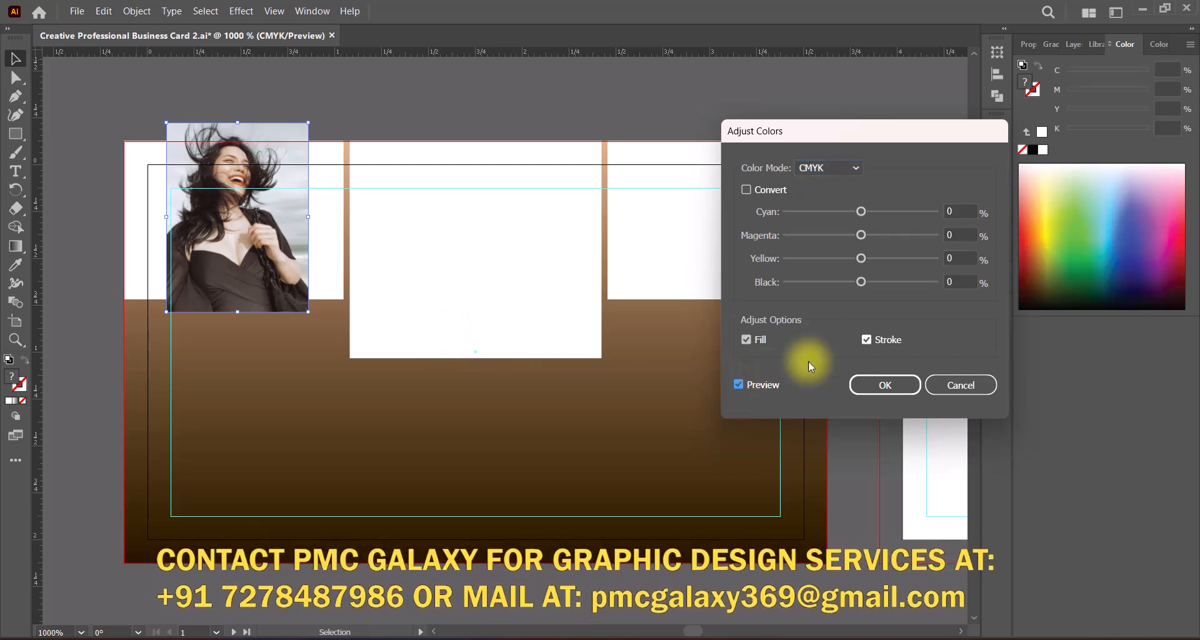
click(861, 212)
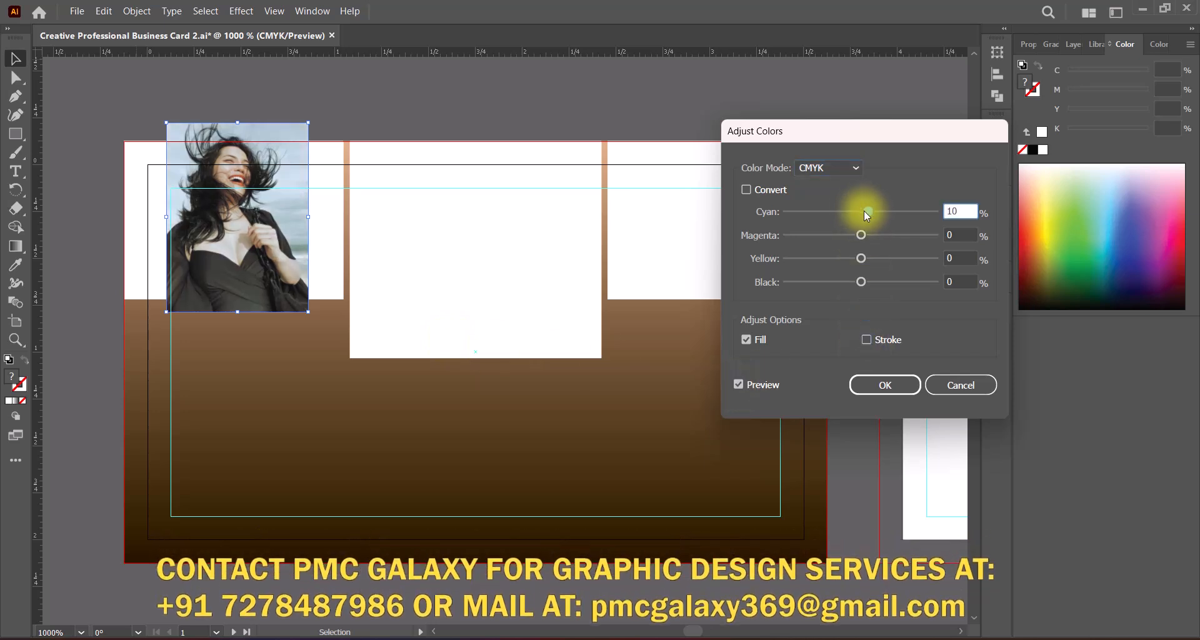
mouse_move(864, 212)
mouse_down()
mouse_move(835, 212)
mouse_move(867, 219)
mouse_up()
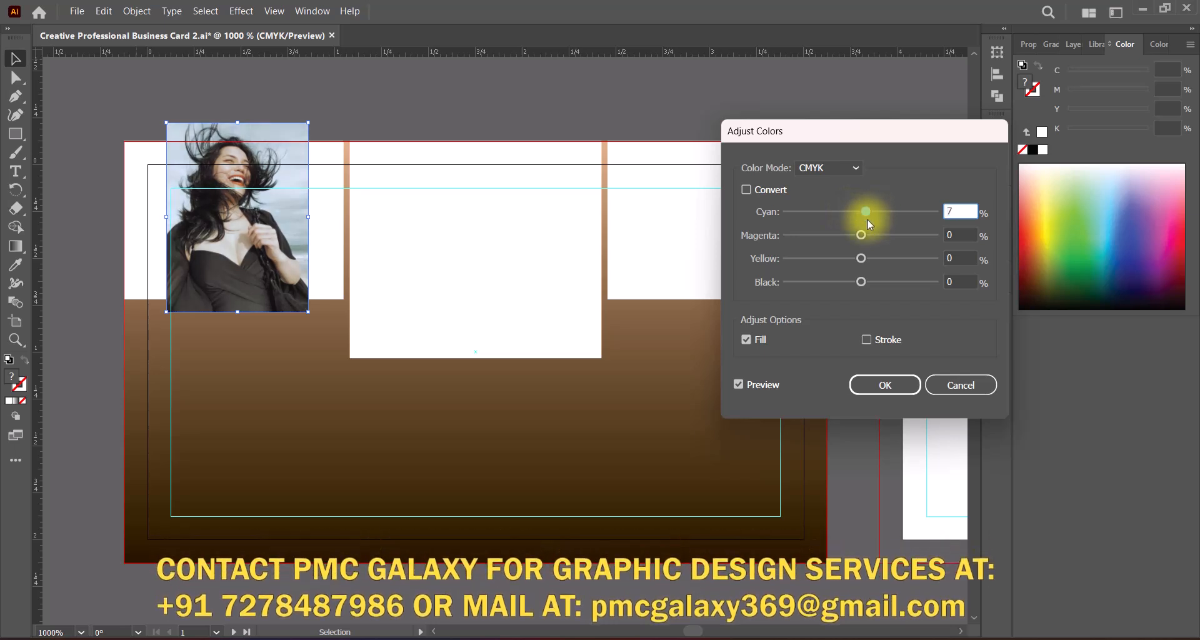
mouse_move(861, 281)
mouse_down()
mouse_move(875, 280)
mouse_move(864, 282)
mouse_move(872, 259)
mouse_move(853, 260)
mouse_move(863, 281)
mouse_up()
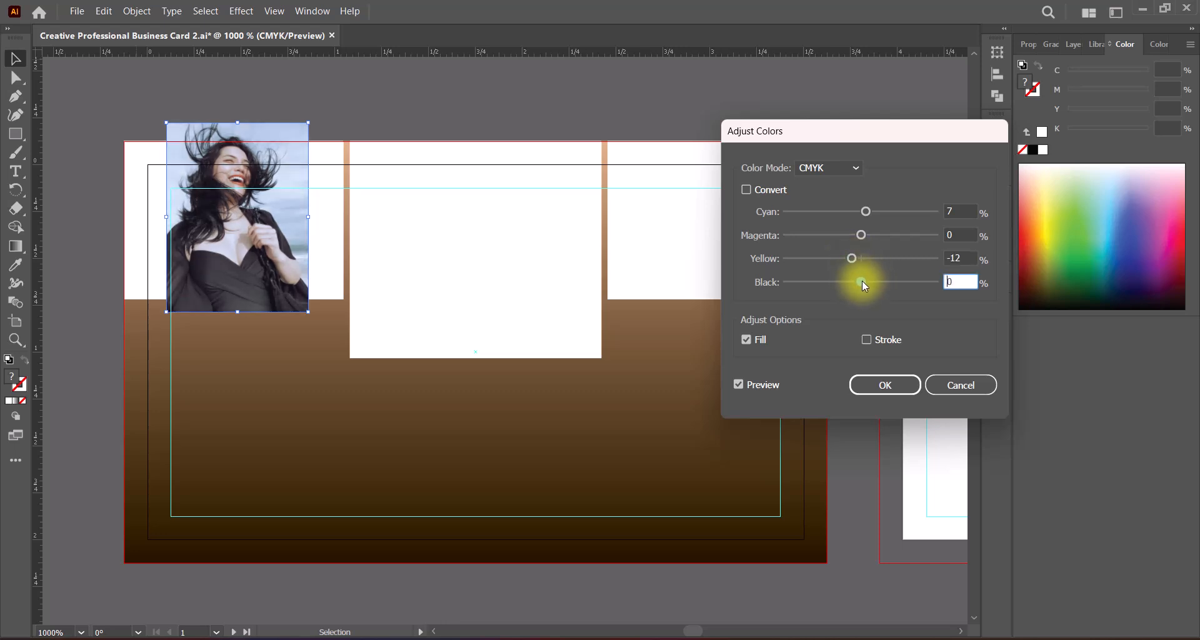
click(887, 394)
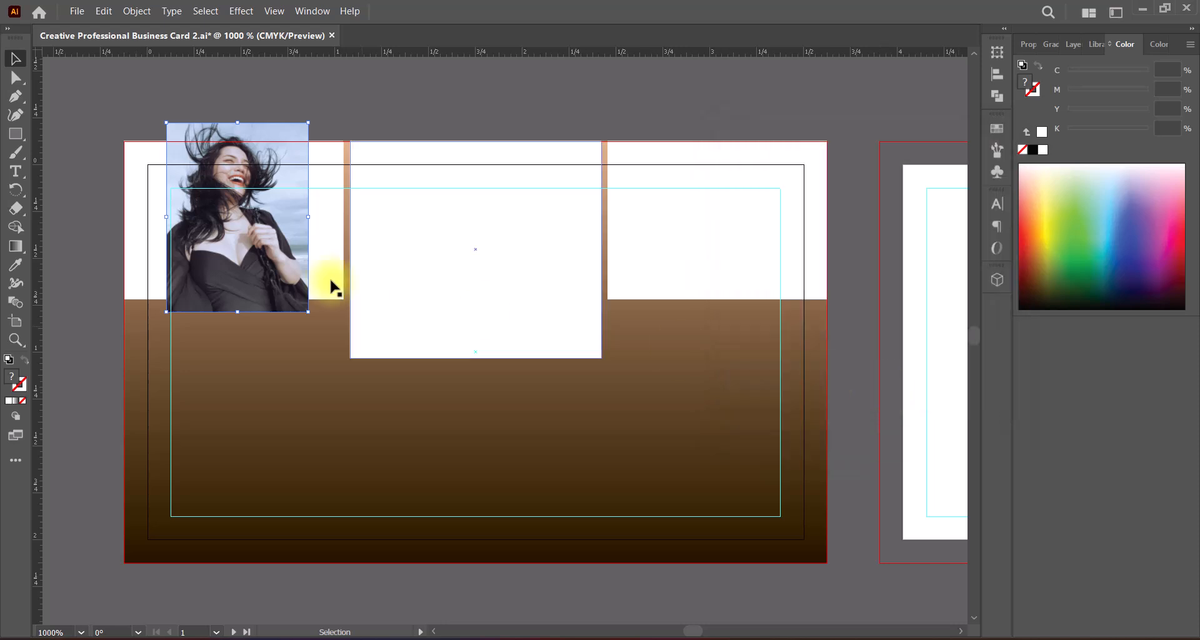
Step: Bring the left white rectangle to the front of the photo and make it a compound path
click(331, 284)
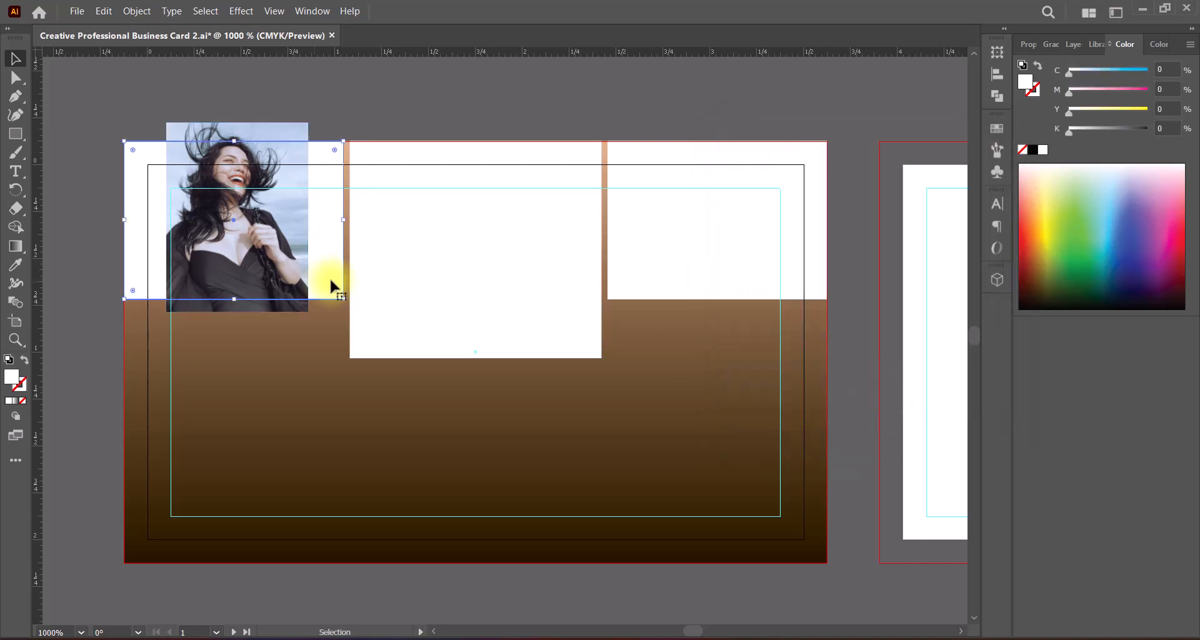
right_click(330, 278)
click(566, 562)
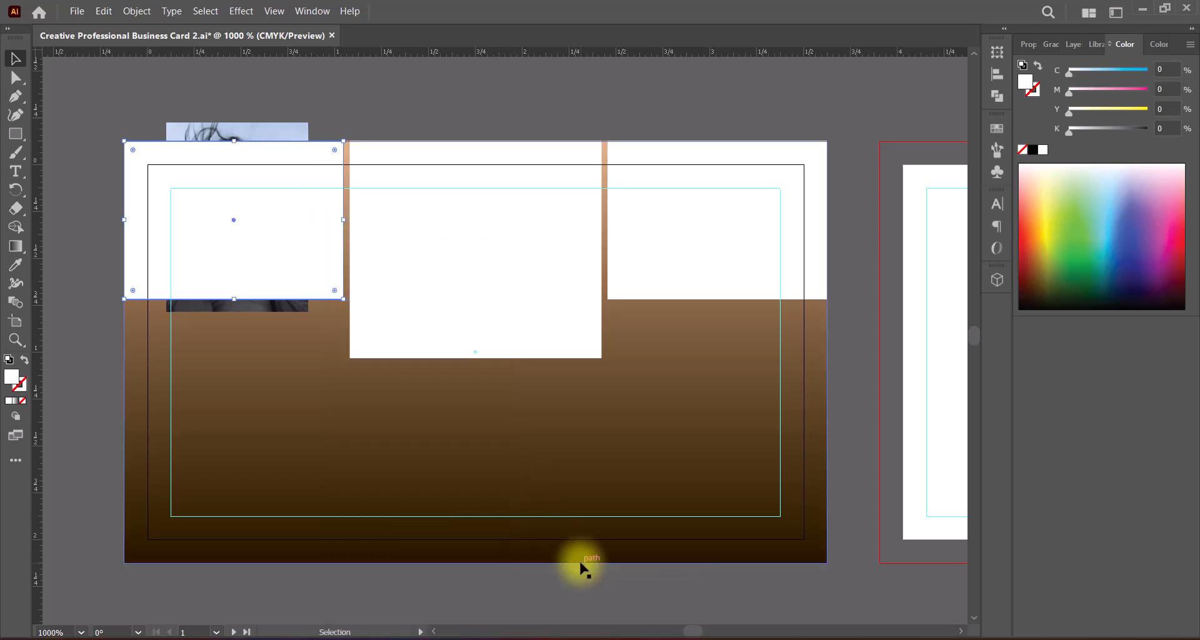
click(103, 11)
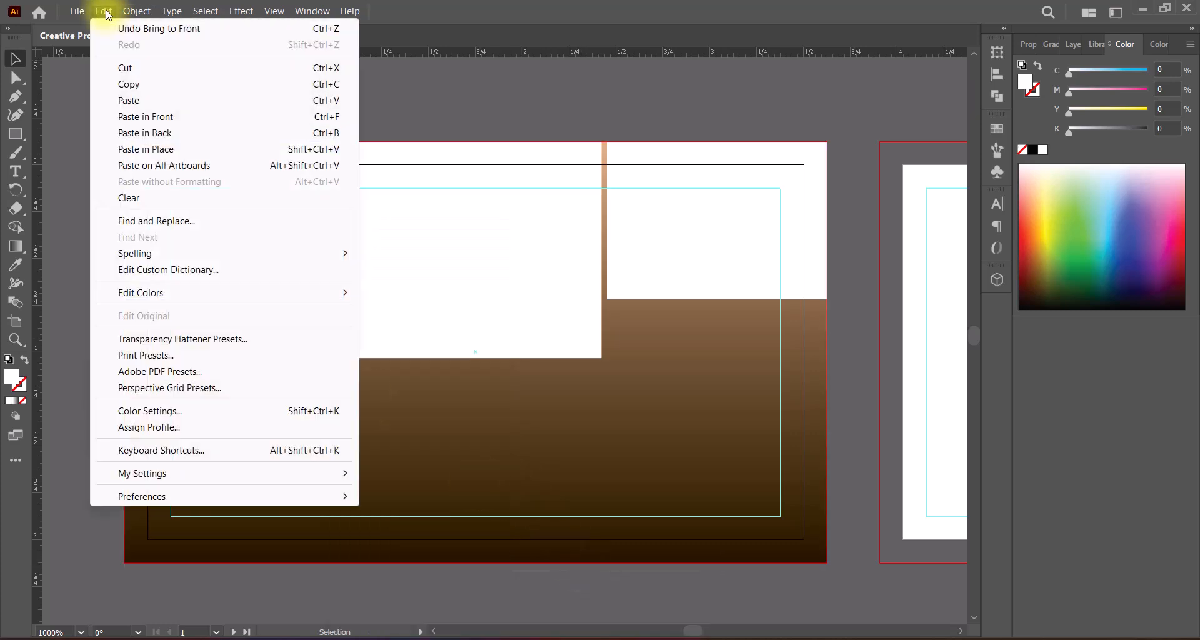
click(103, 11)
click(137, 11)
click(400, 572)
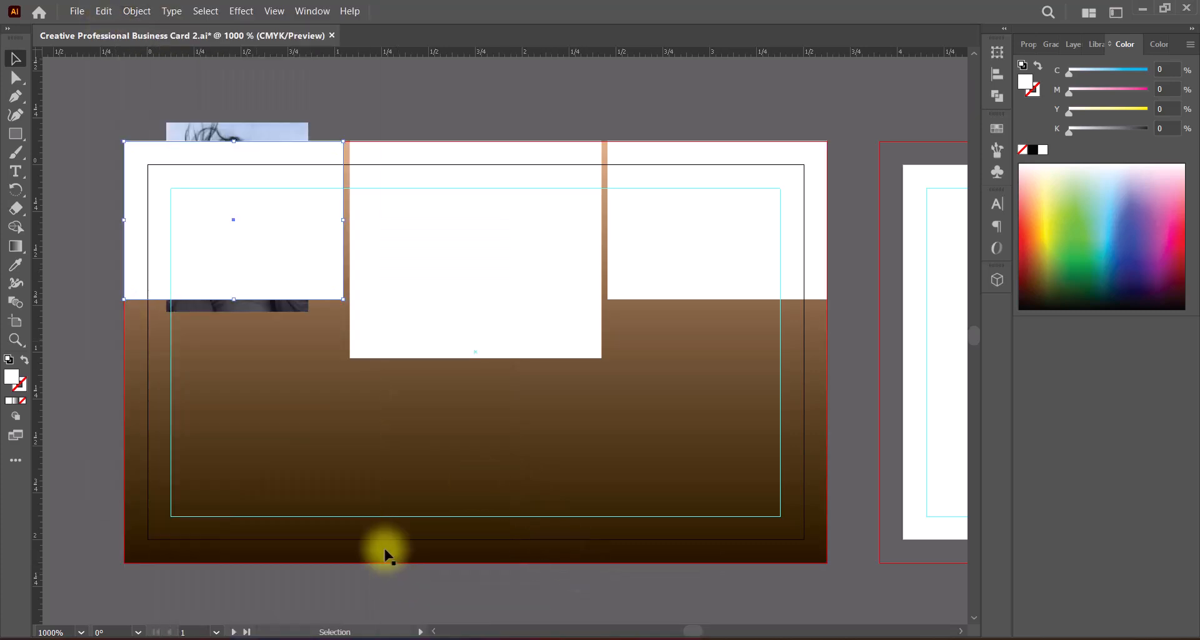
Step: Clip the laughing woman's photo with the left rectangle as a clipping mask
shift+click(250, 306)
click(136, 11)
click(409, 555)
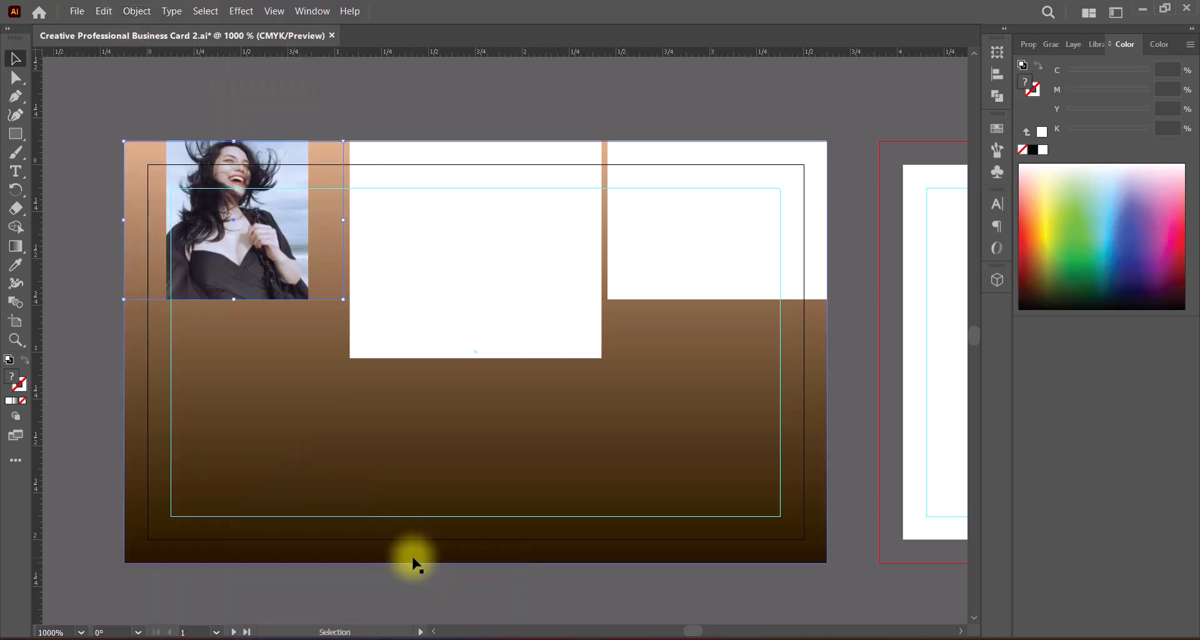
Step: Isolate the clip group and enlarge the photo proportionally until it spans the left frame's width
double_click(245, 261)
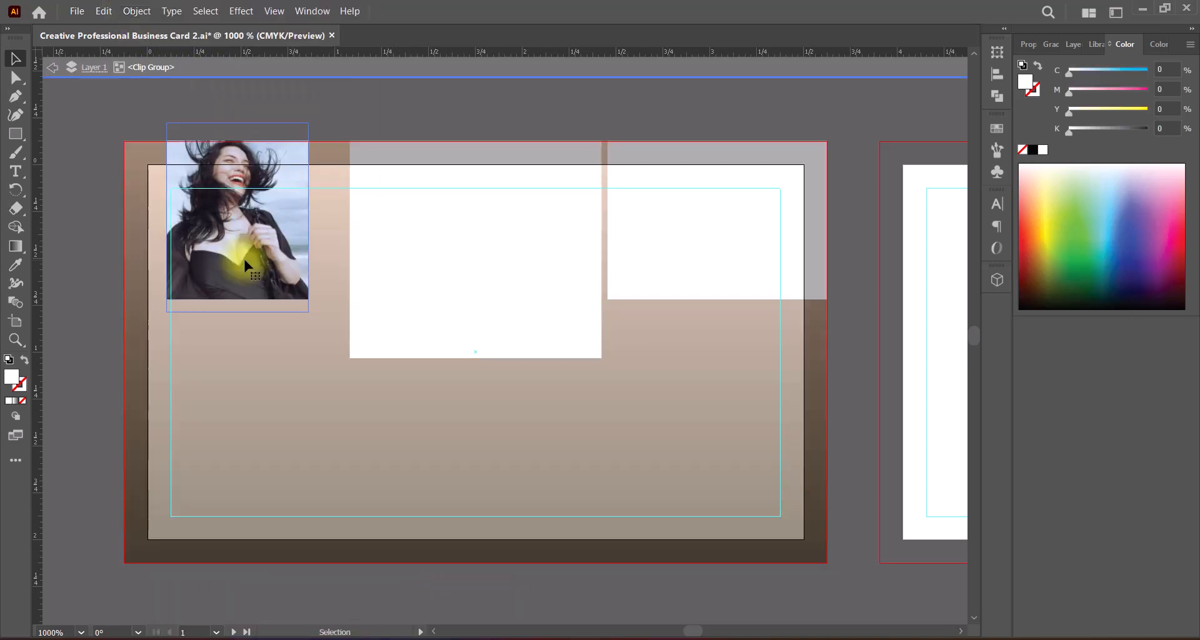
click(250, 253)
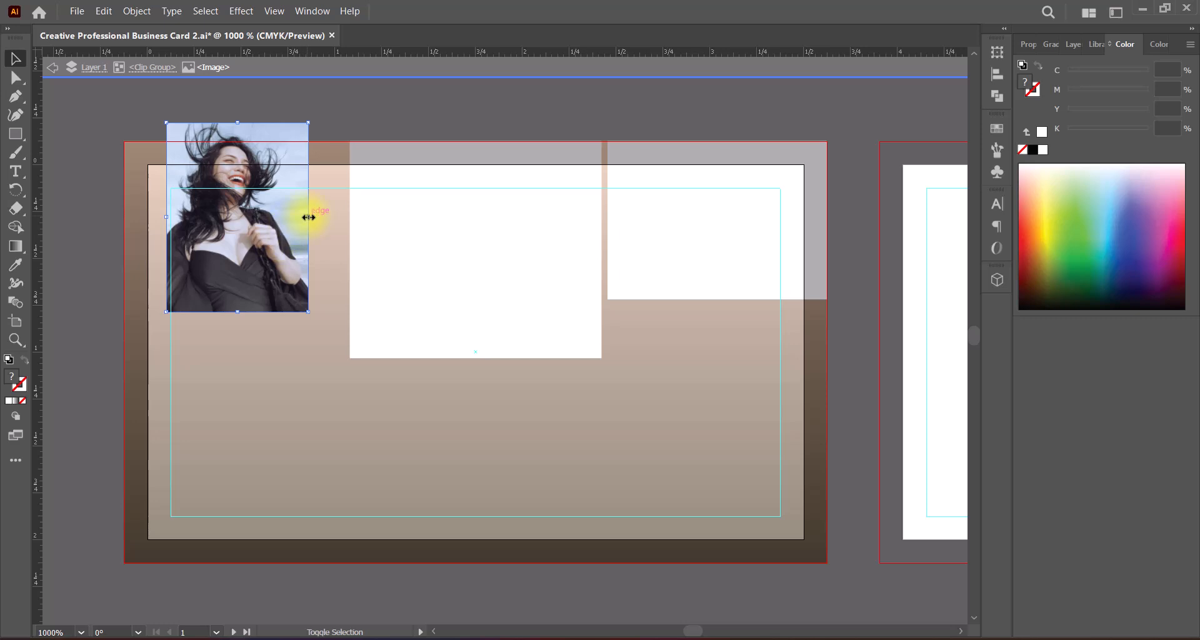
drag(308, 218, 354, 216)
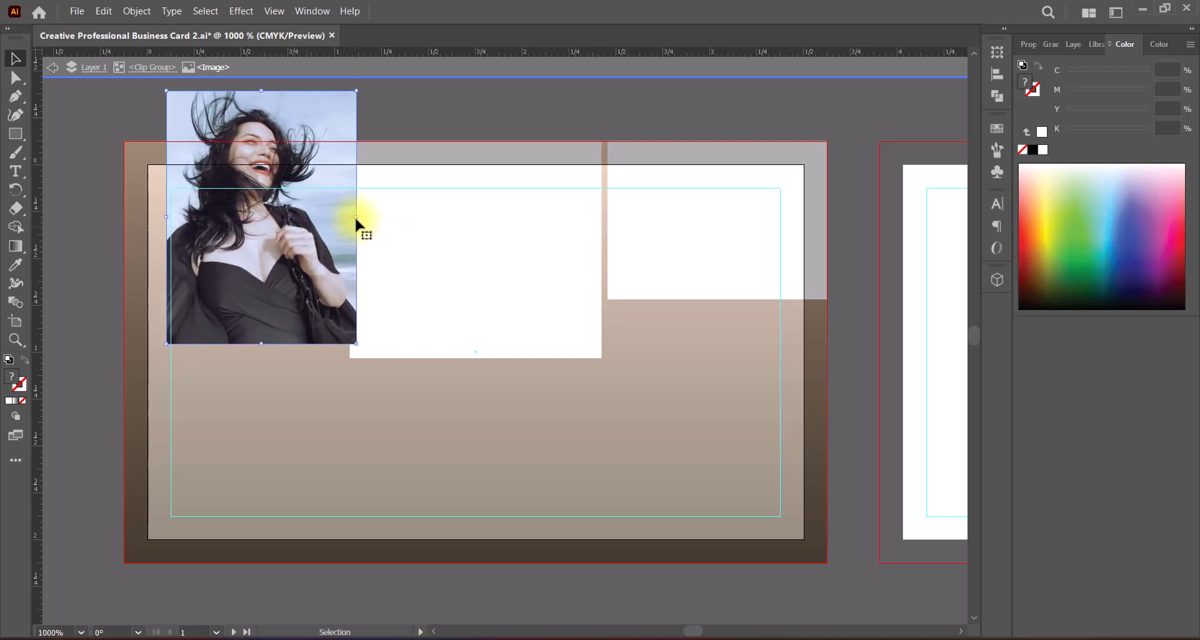
click(53, 67)
click(286, 270)
drag(166, 217, 124, 217)
mouse_move(357, 217)
mouse_down()
mouse_move(302, 214)
mouse_move(346, 219)
mouse_up()
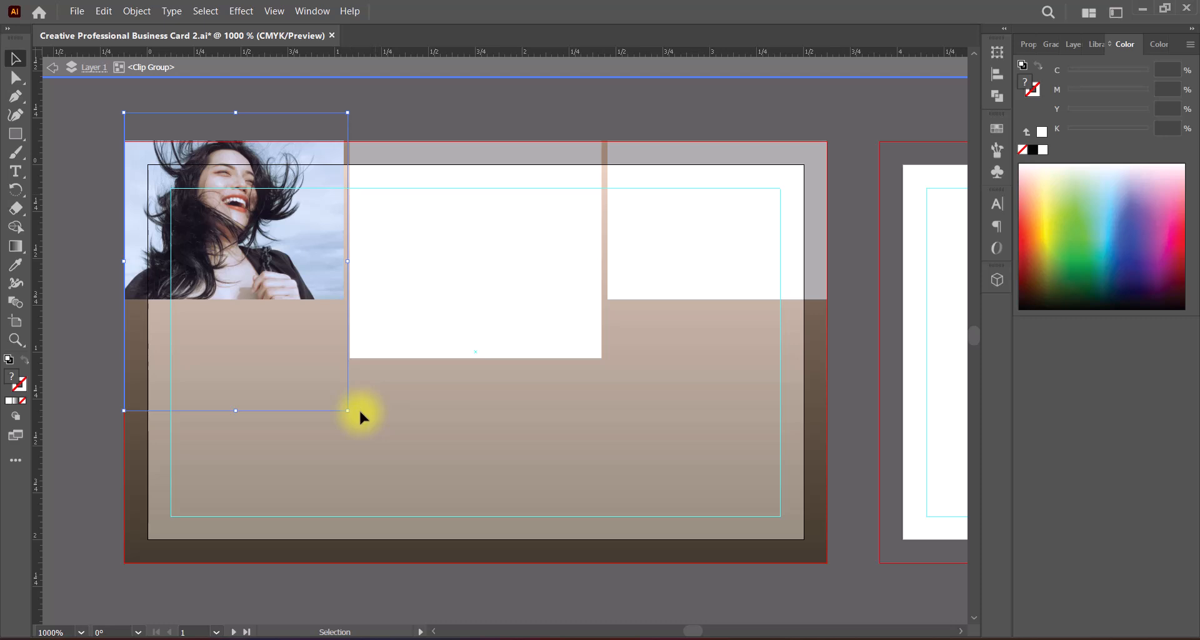
Step: Fit the photo's corner to the left frame, nudge it down to center the face, leave isolation and save the document
drag(348, 114, 347, 118)
key(Down)
key(Down)
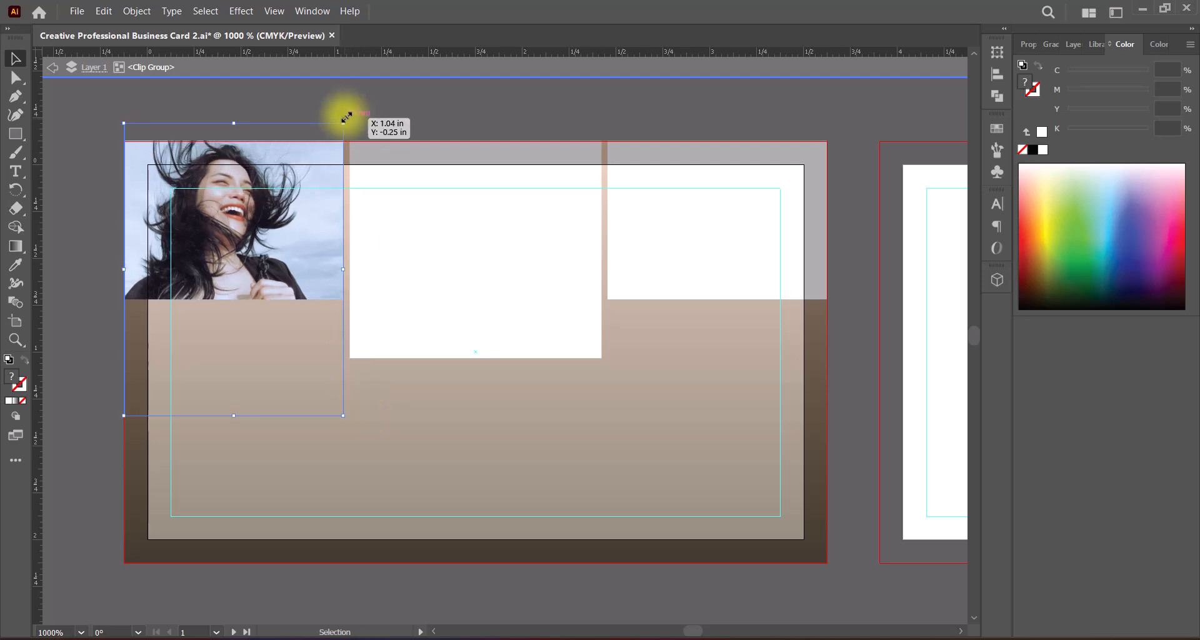
key(Down)
key(Down)
key(Down)
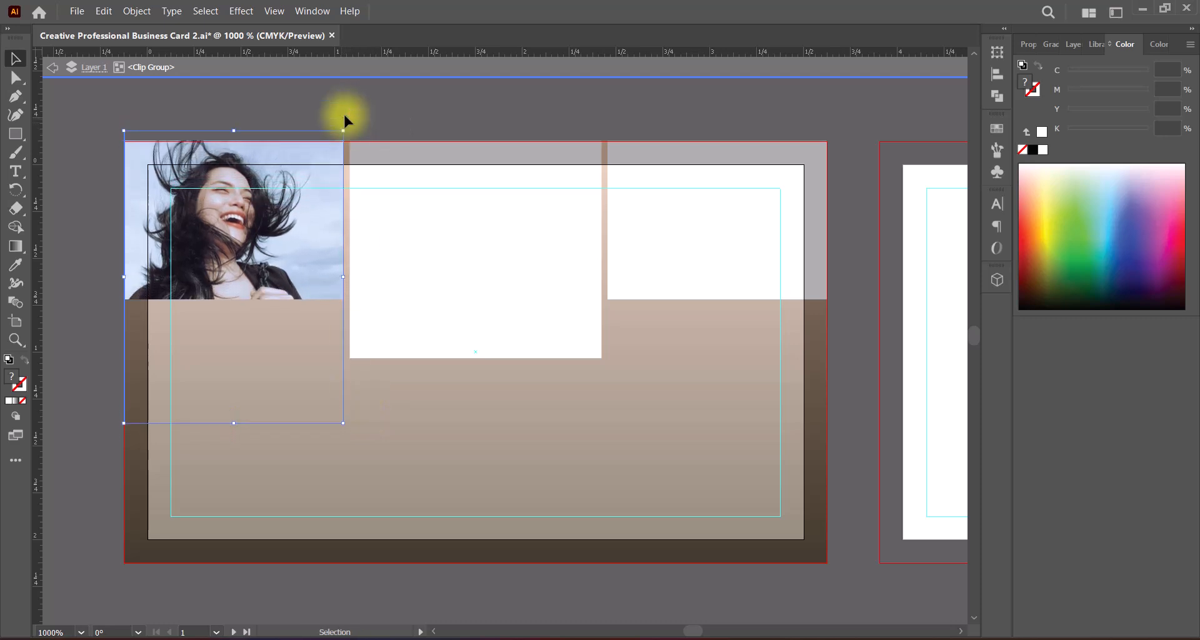
click(54, 68)
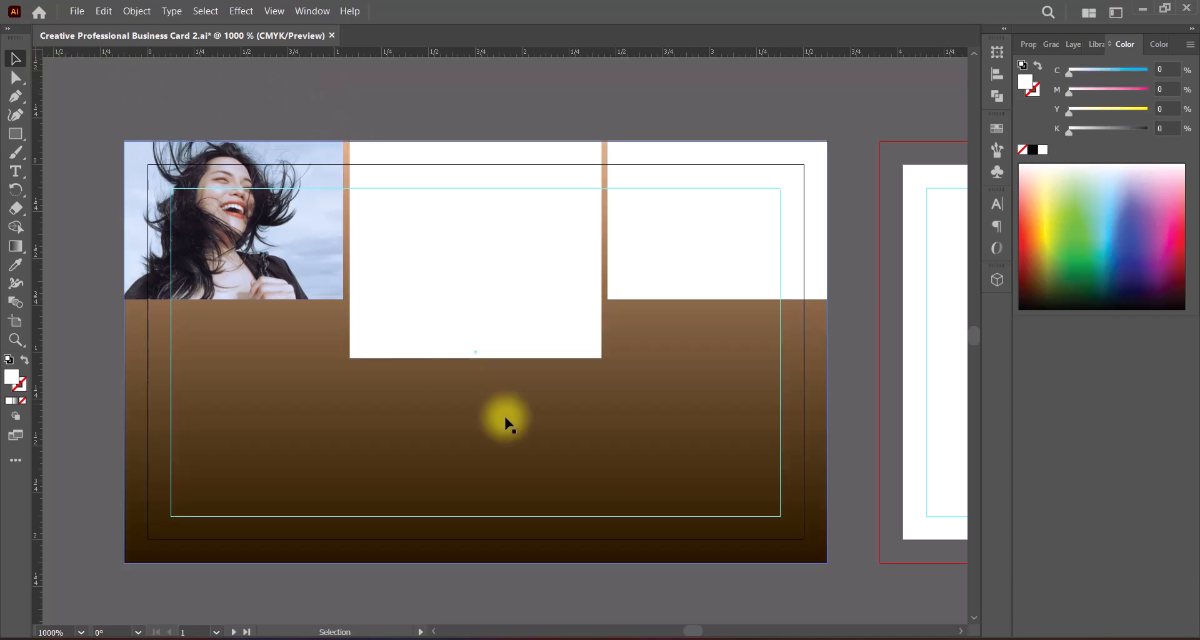
key(ctrl+s)
Step: Place the photo of the woman in the denim jacket over the middle frame's lower part and bring the middle white rectangle to the front
click(498, 307)
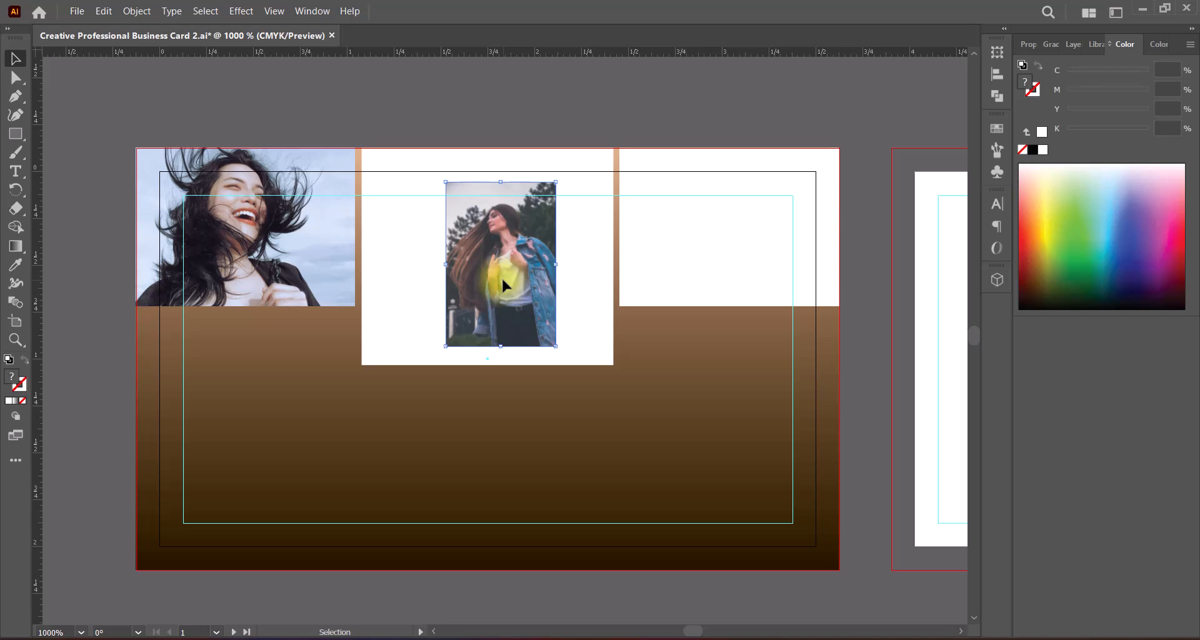
drag(505, 271, 505, 354)
click(576, 322)
right_click(580, 325)
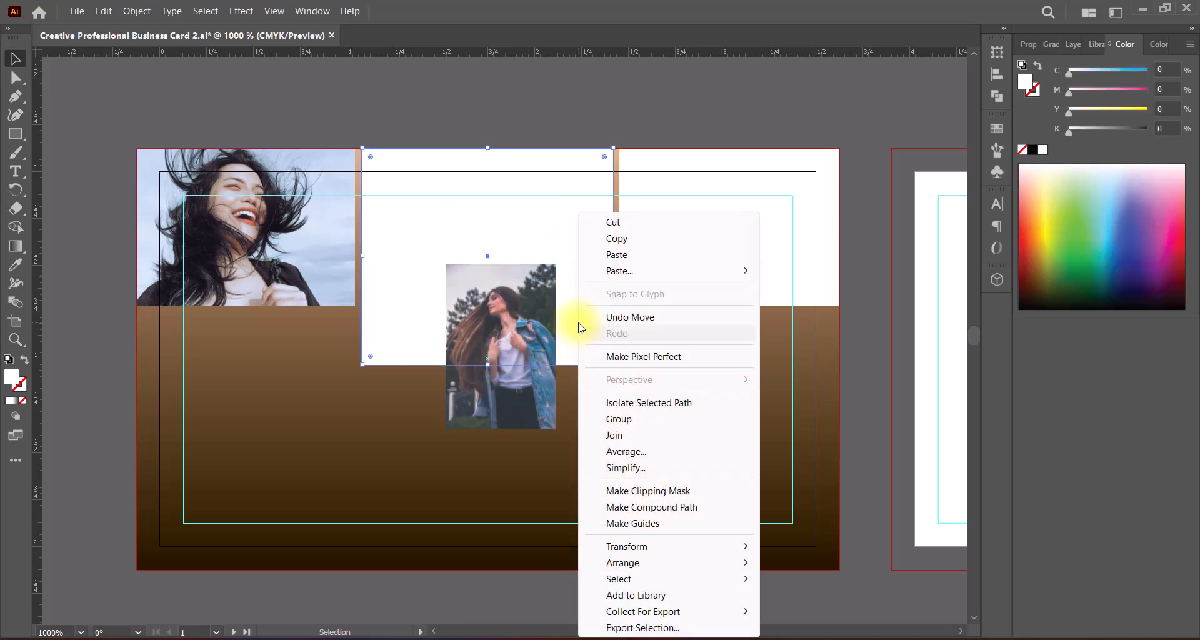
mouse_move(625, 563)
click(798, 564)
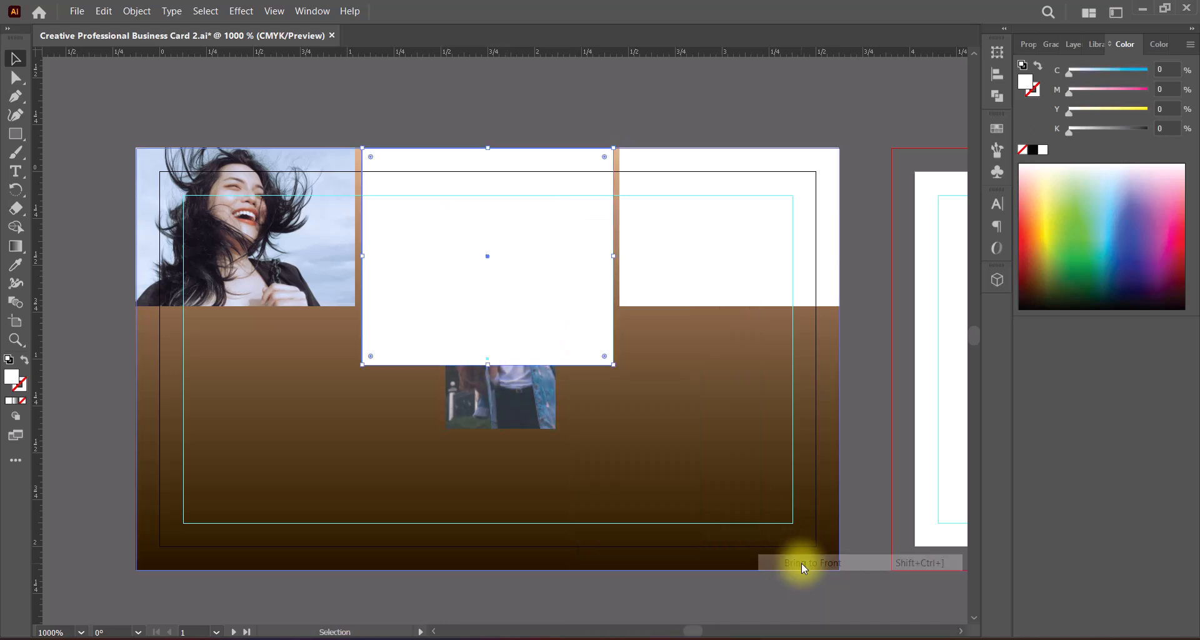
Step: Make the middle rectangle a compound path and clip the denim jacket photo with it as a clipping mask
click(138, 11)
mouse_move(294, 570)
click(408, 571)
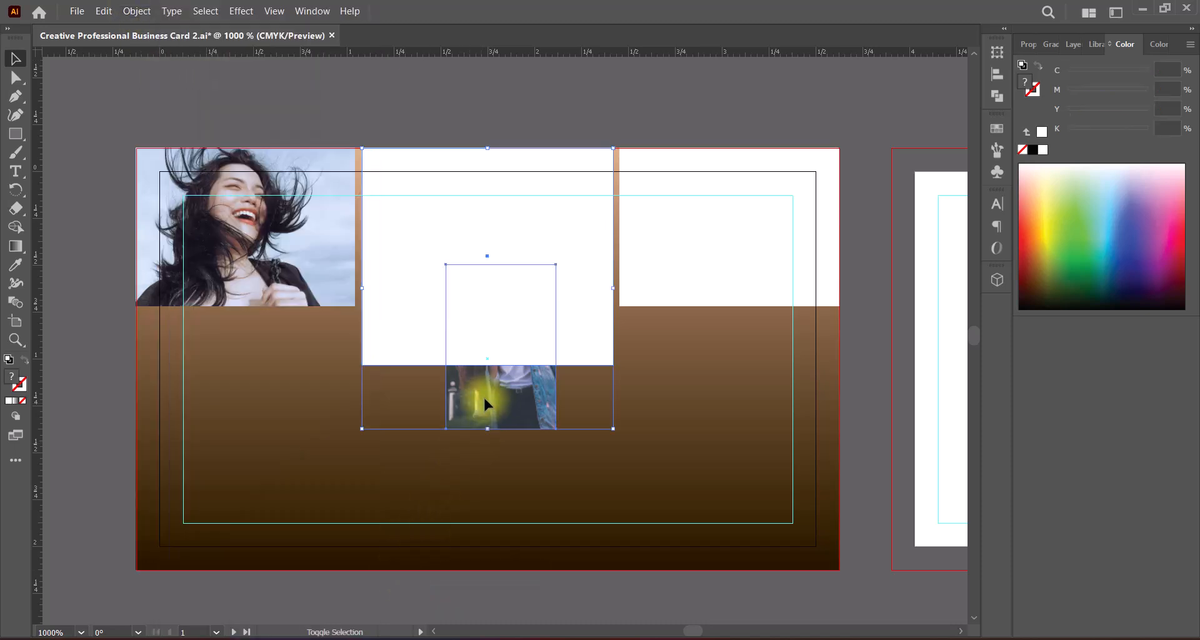
click(137, 12)
click(407, 556)
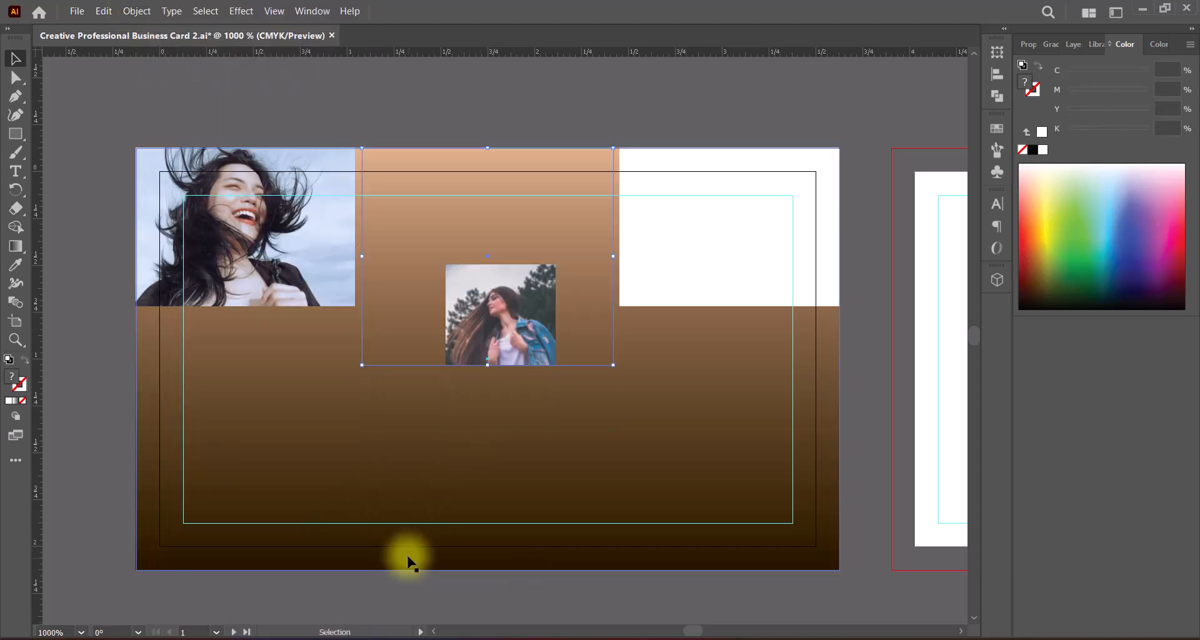
Step: Isolate the middle clip group and enlarge the photo proportionally until it fills the middle frame's full width
double_click(511, 333)
drag(500, 263, 501, 142)
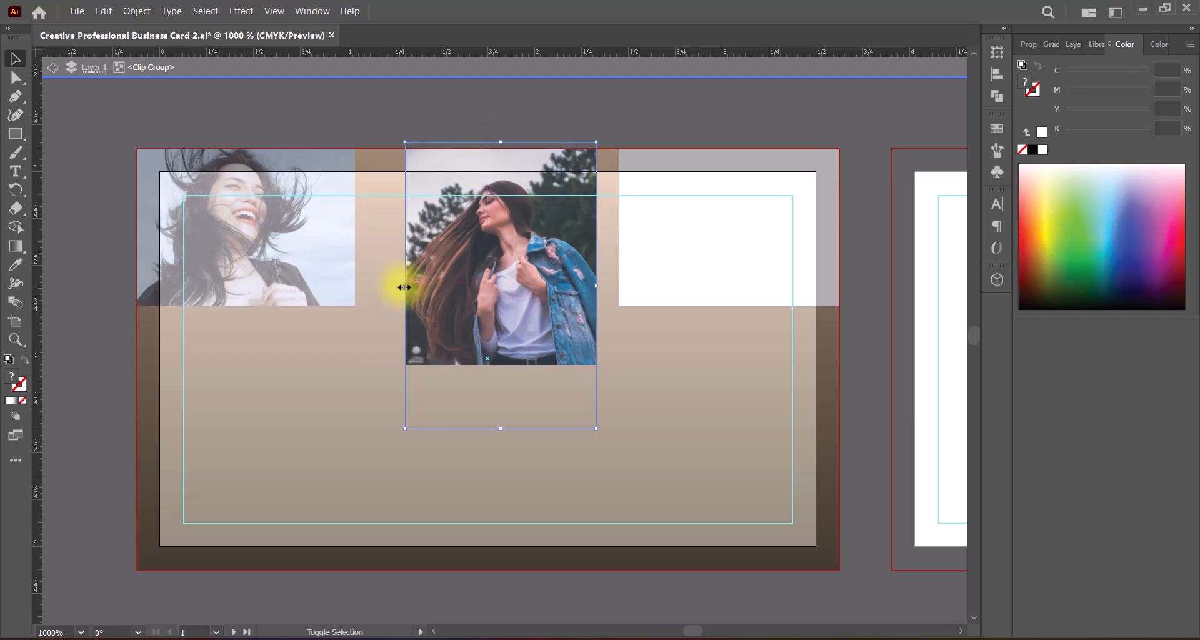
drag(404, 287, 358, 286)
drag(600, 286, 613, 287)
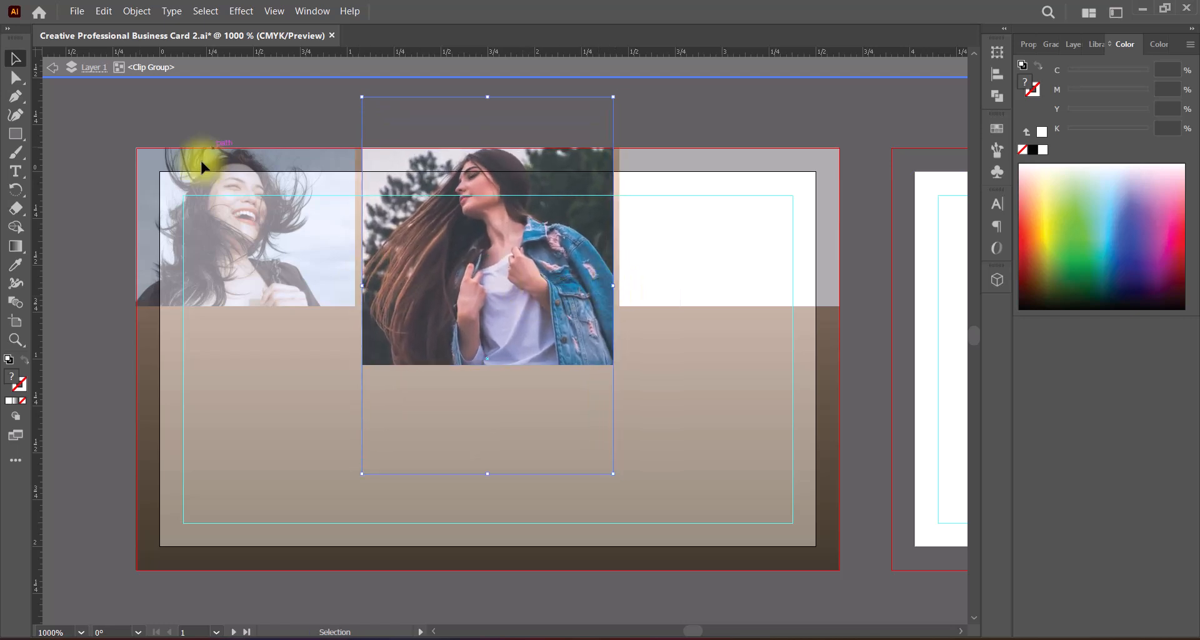
Step: Adjust the middle photo's color balance to cyan -4% and yellow 16%, for fills only, and leave isolation
click(132, 11)
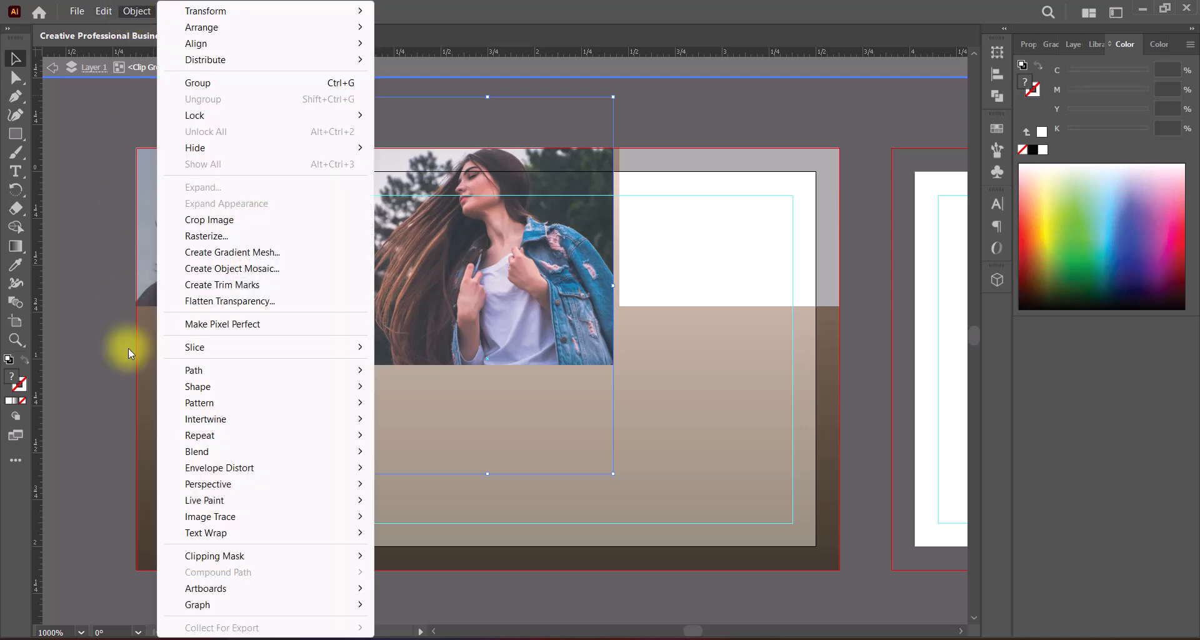
click(412, 412)
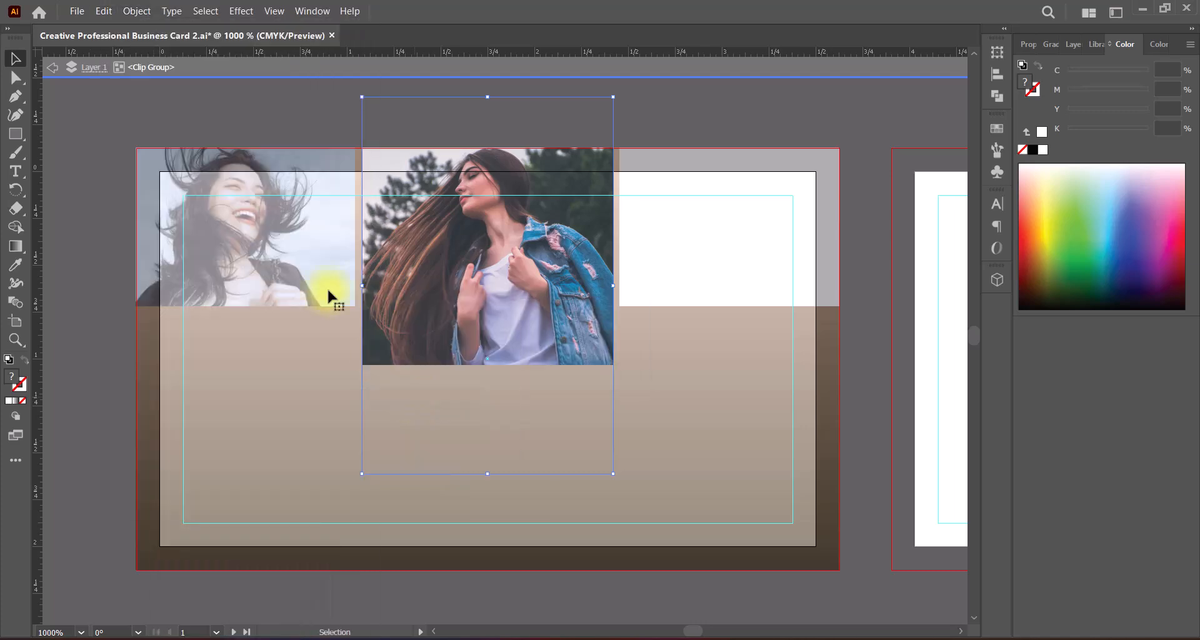
click(102, 12)
mouse_move(143, 292)
click(411, 332)
click(740, 383)
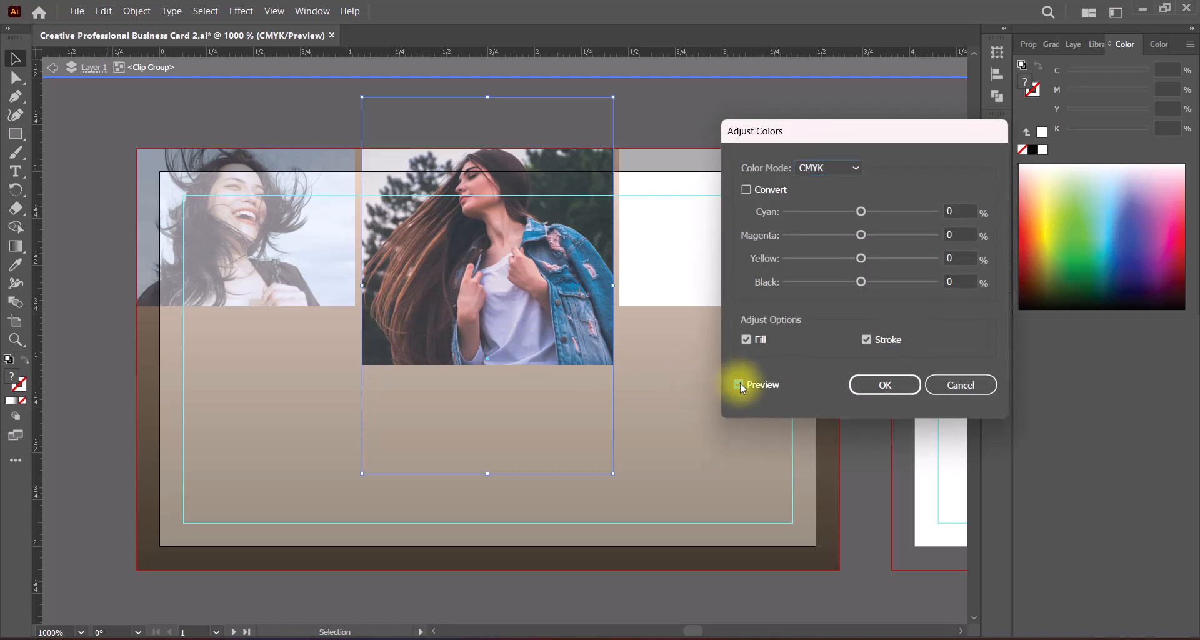
mouse_move(863, 210)
mouse_down()
mouse_move(842, 211)
mouse_move(870, 212)
mouse_up()
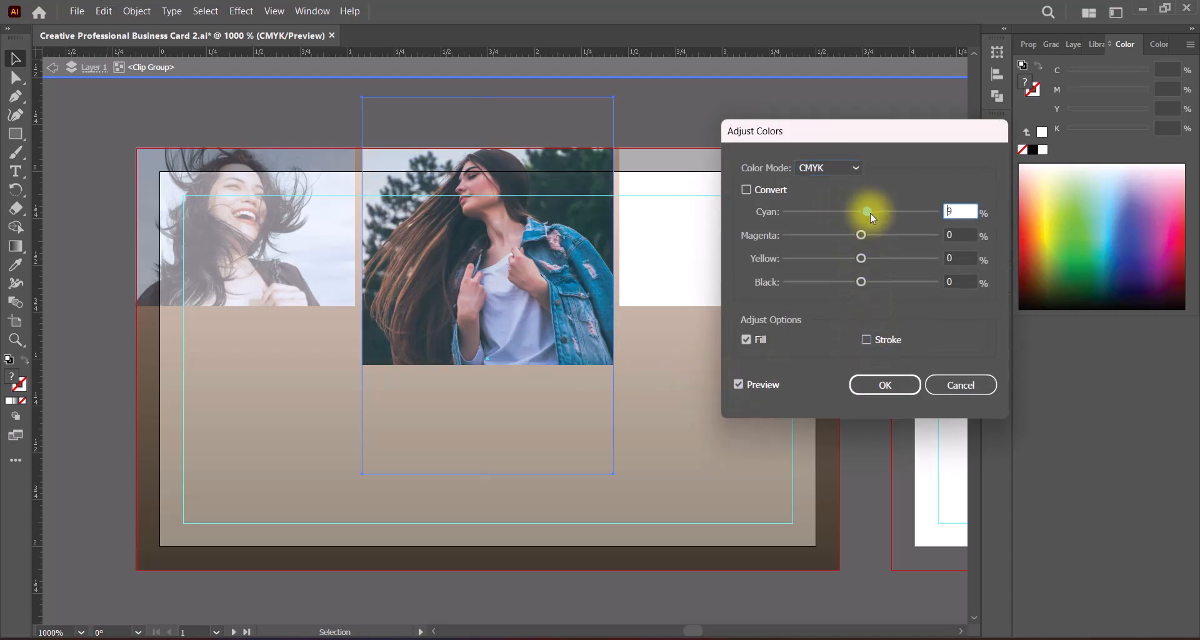
mouse_move(861, 258)
mouse_down()
mouse_move(889, 259)
mouse_move(832, 256)
mouse_move(873, 256)
mouse_up()
mouse_move(868, 212)
mouse_down()
mouse_move(882, 213)
mouse_move(835, 215)
mouse_move(860, 217)
mouse_up()
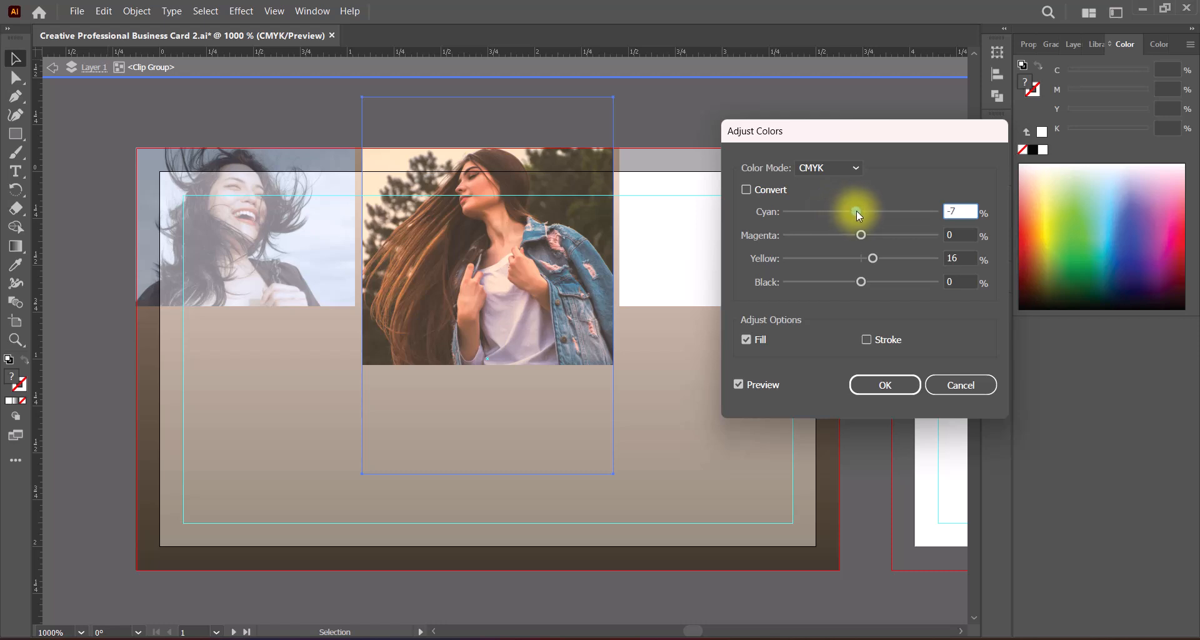
click(860, 282)
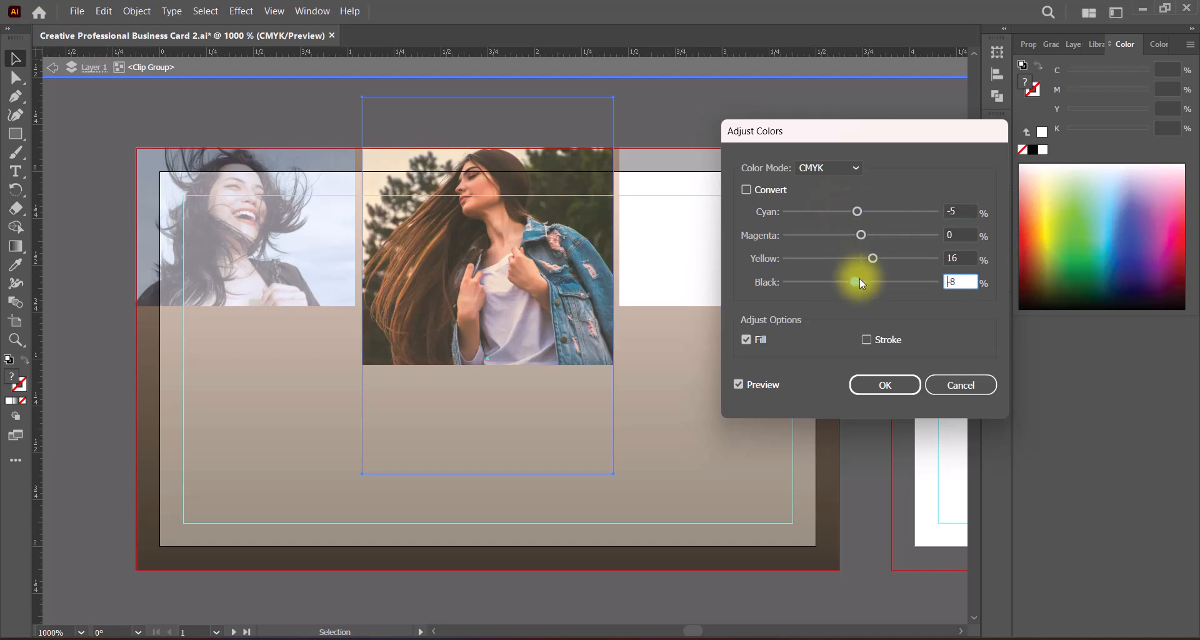
click(856, 212)
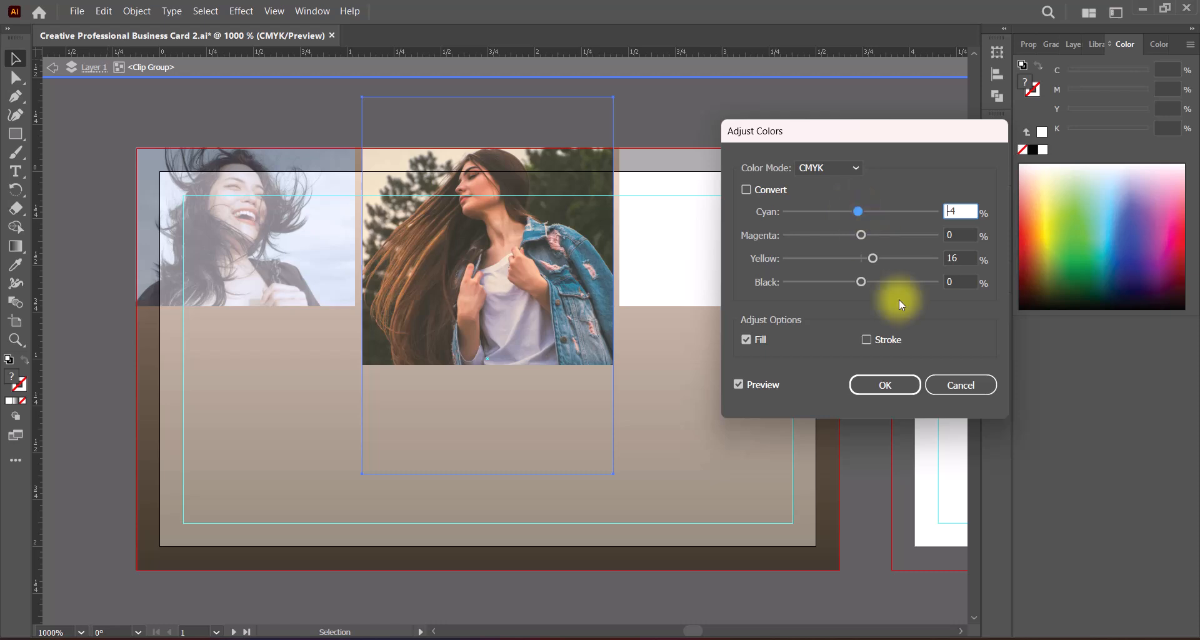
click(899, 386)
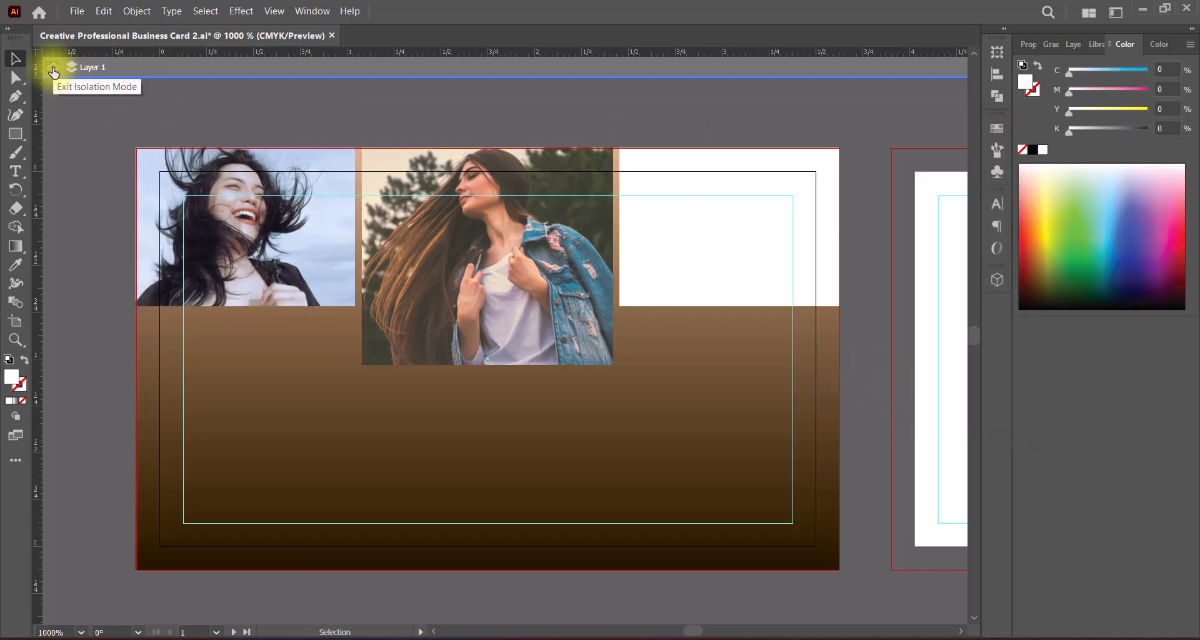
click(52, 67)
Step: Isolate the middle clip group again, enlarge the photo slightly beyond the frame's sides, leave isolation and save the document
click(678, 276)
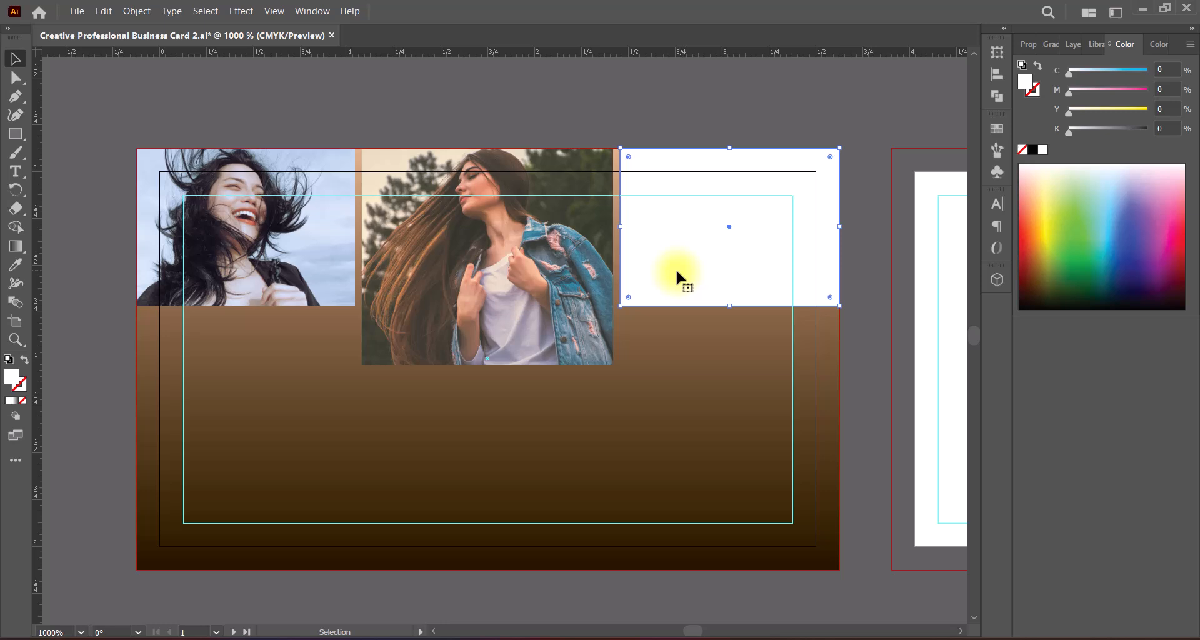
double_click(465, 285)
click(466, 285)
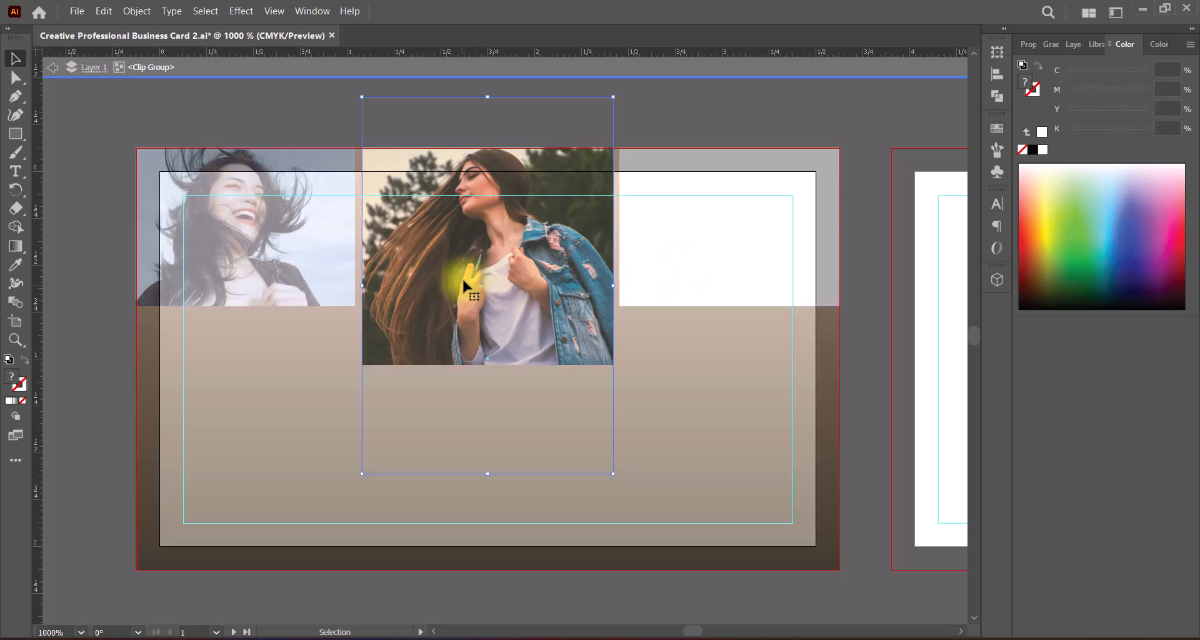
click(520, 362)
drag(487, 474, 486, 483)
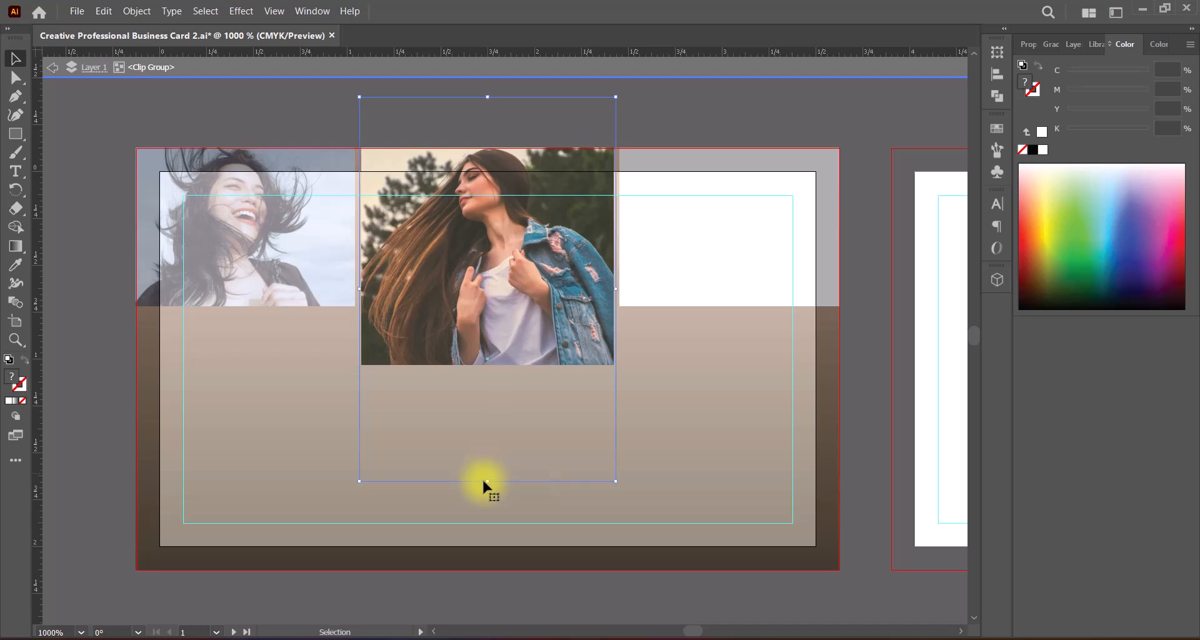
click(52, 67)
key(ctrl+s)
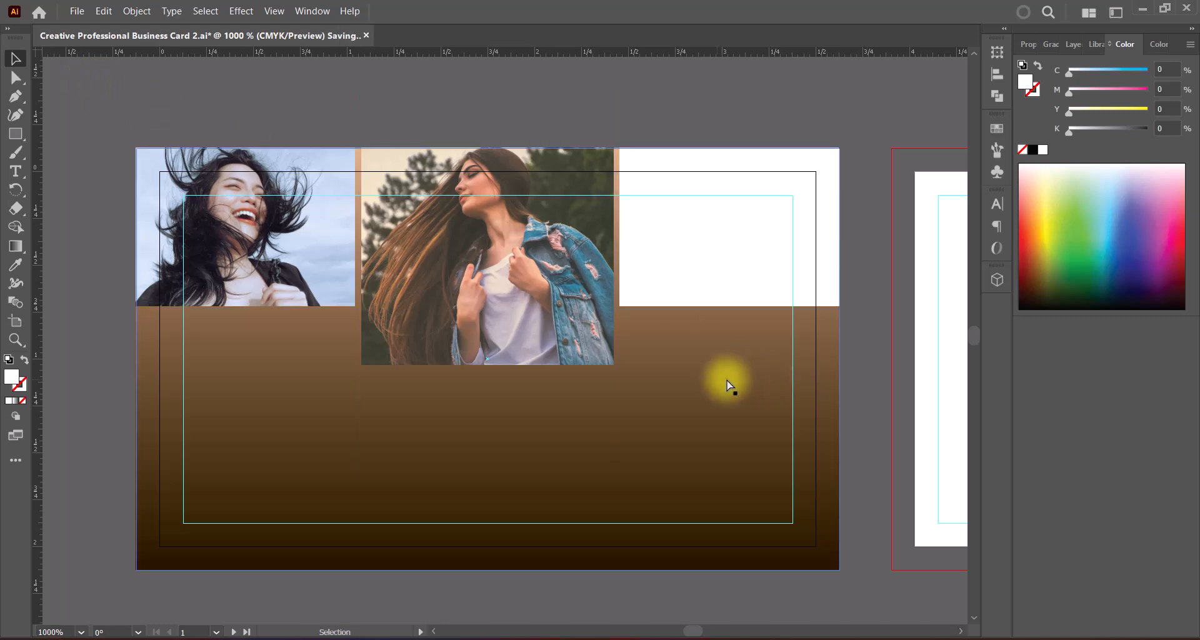
Step: Paste the long-haired blonde woman's photo, align its upper edge with the right frame and run Convert to CMYK on it
click(708, 293)
key(ctrl+v)
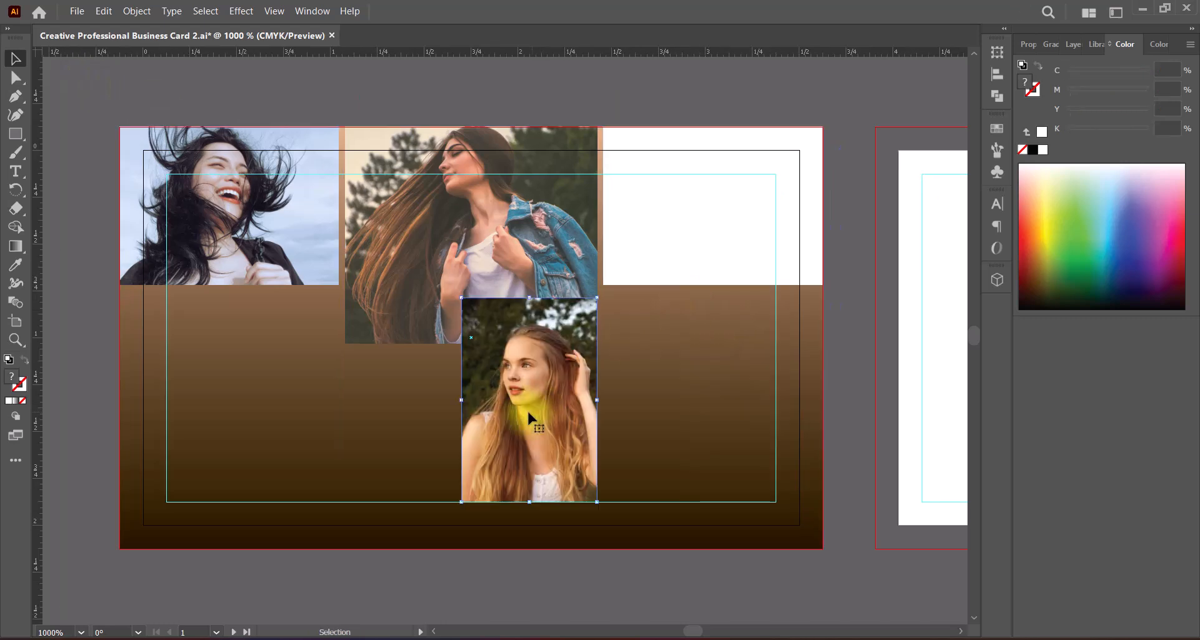
drag(522, 412, 695, 243)
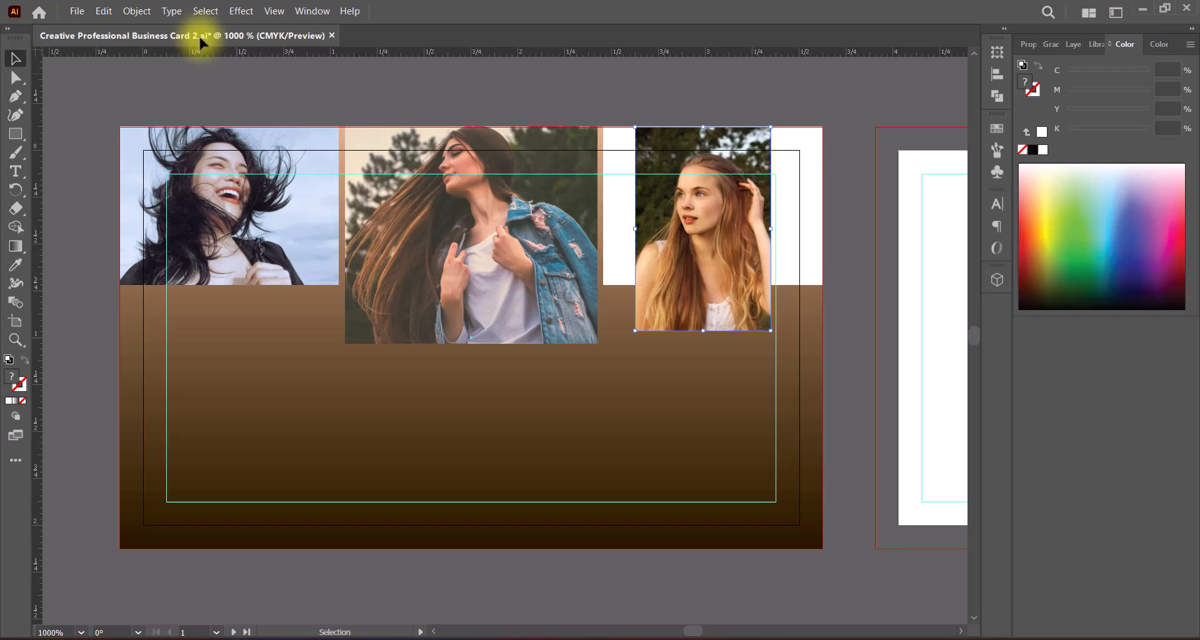
click(136, 11)
mouse_move(101, 13)
mouse_move(163, 292)
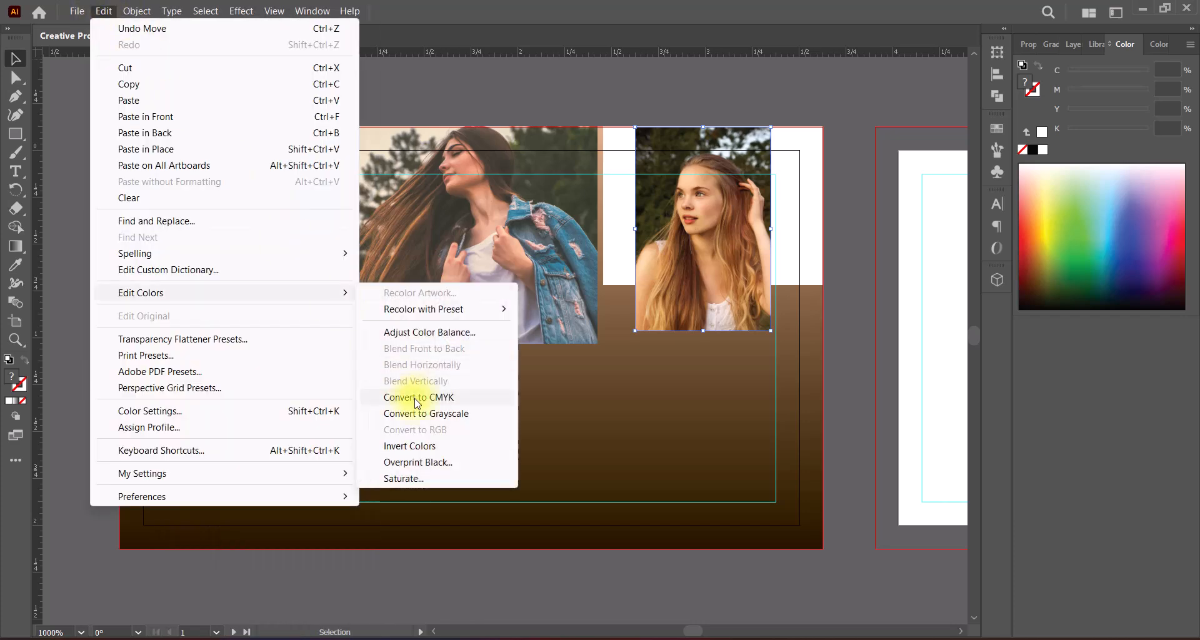
click(414, 396)
Step: Adjust the right photo's color balance for fills only, with cyan at 13%, magenta at -5% and yellow reduced
click(109, 12)
mouse_move(338, 293)
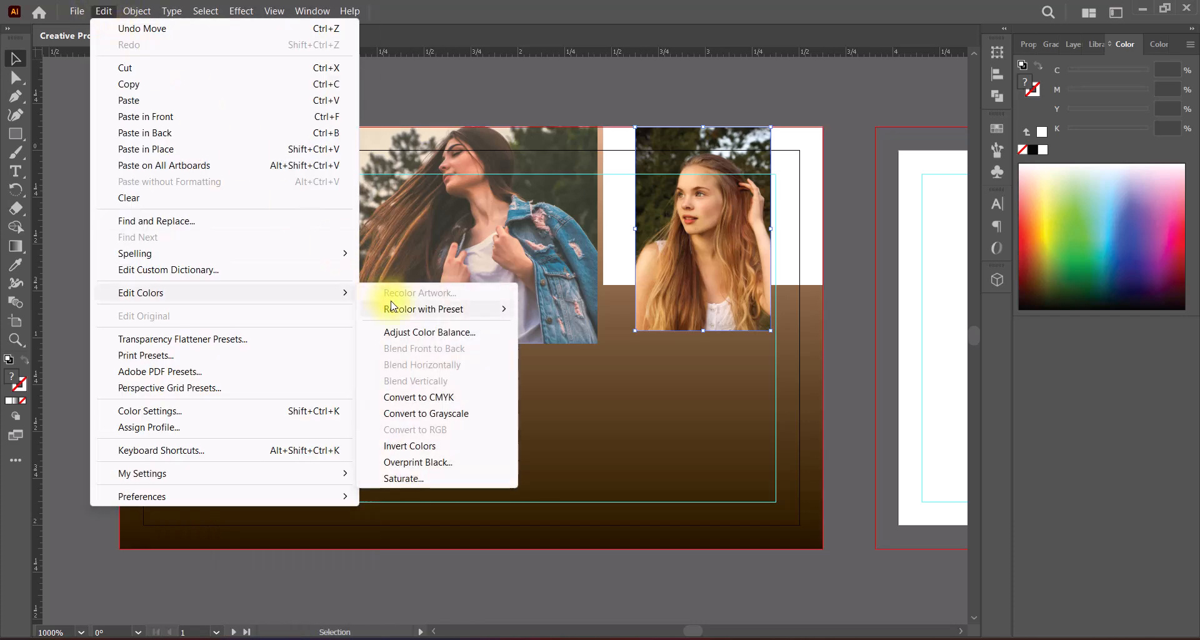
click(423, 334)
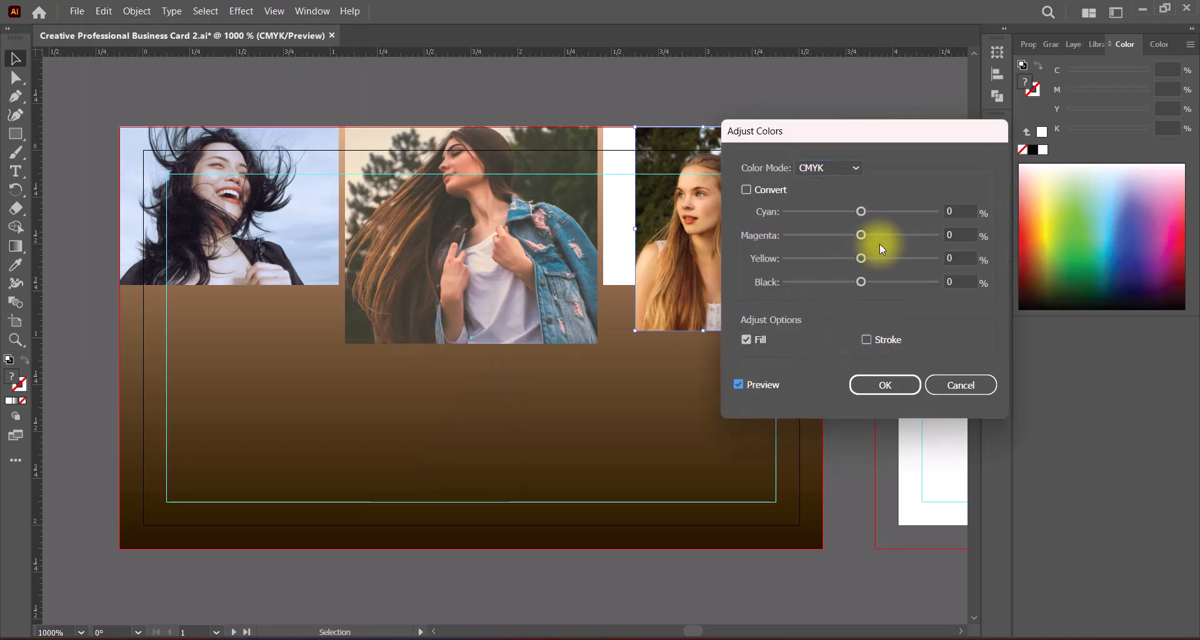
drag(861, 212, 834, 260)
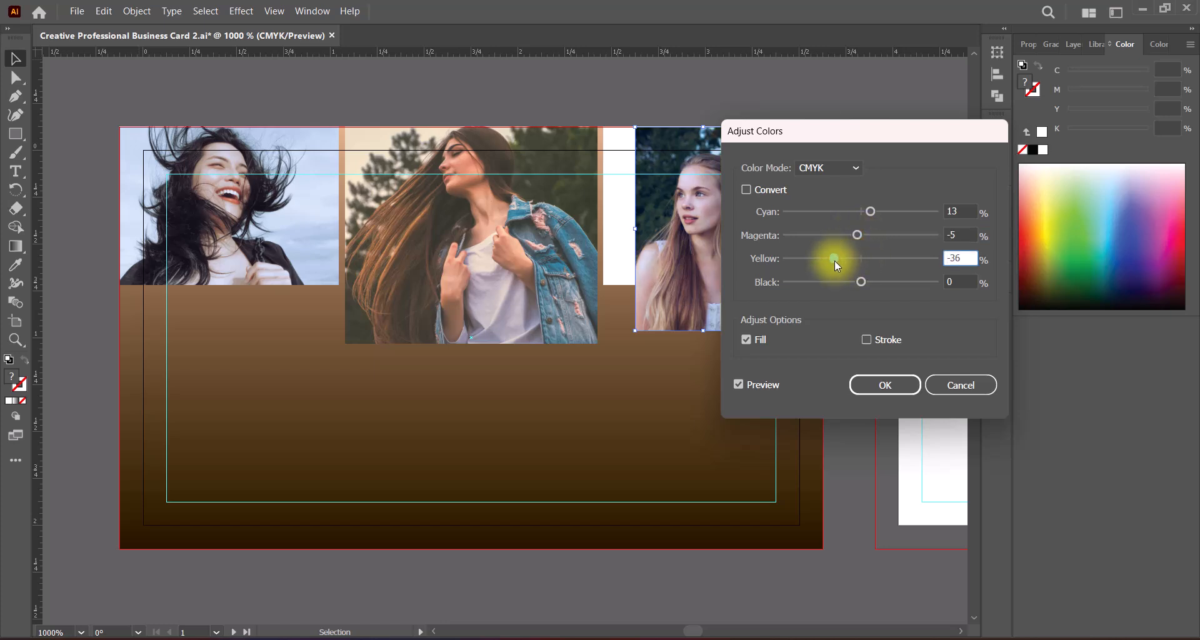
drag(825, 133, 900, 130)
mouse_move(909, 255)
mouse_down()
mouse_move(875, 256)
mouse_move(923, 257)
mouse_up()
click(956, 383)
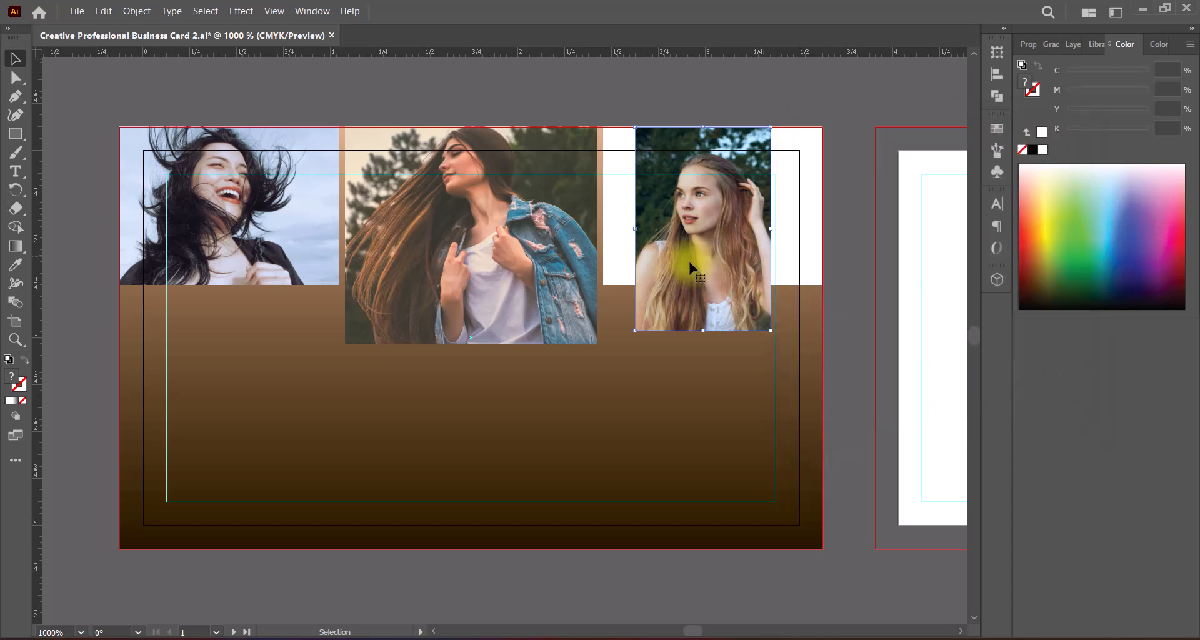
Step: Bring the right white rectangle to the front of the photo and make it a compound path
right_click(787, 255)
mouse_move(852, 563)
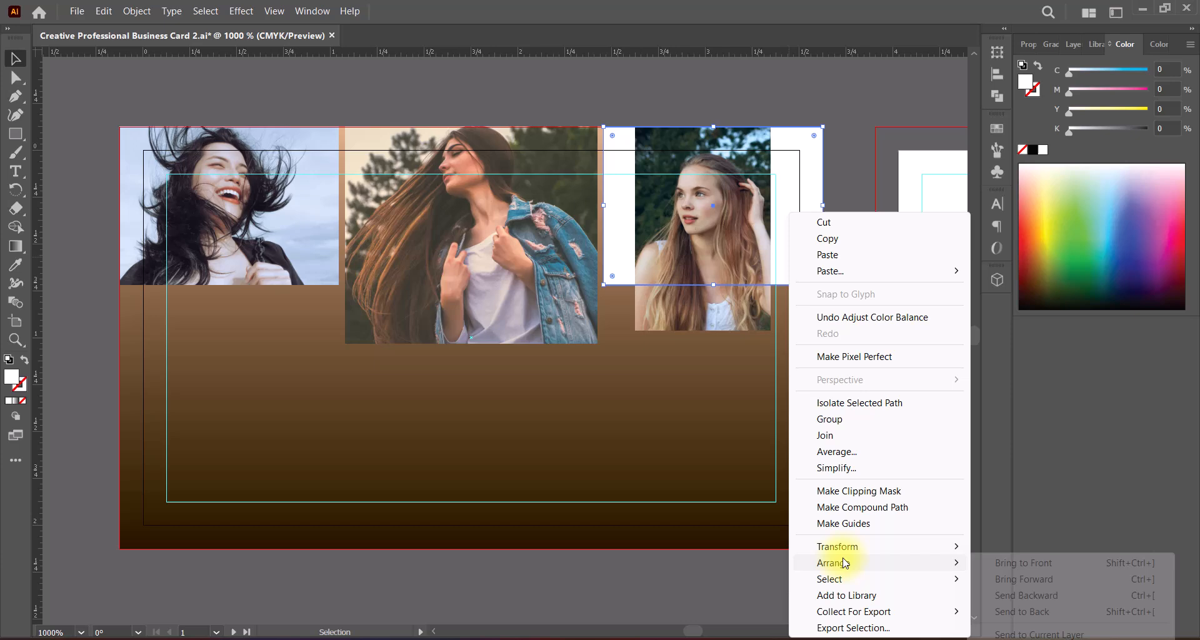
click(1017, 564)
click(139, 12)
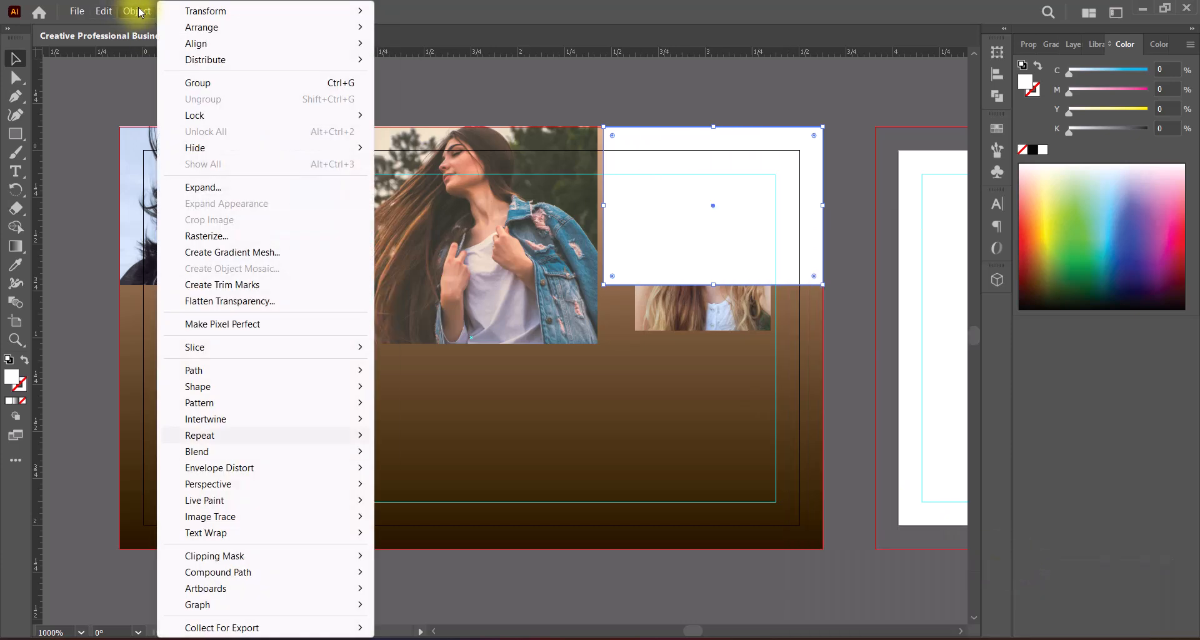
mouse_move(262, 572)
click(407, 569)
Step: Clip the blonde woman's photo with the right rectangle as a clipping mask
shift+click(687, 313)
click(136, 11)
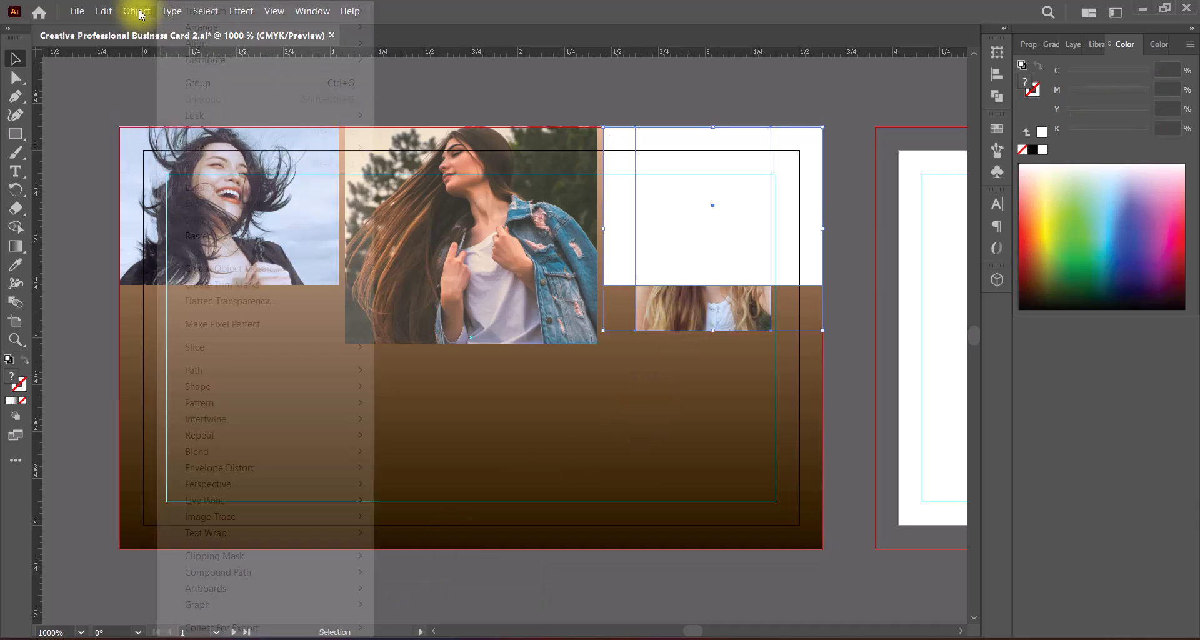
mouse_move(300, 556)
click(413, 562)
Step: Isolate the right clip group and enlarge the photo proportionally until both sides meet the right frame's edges
double_click(712, 255)
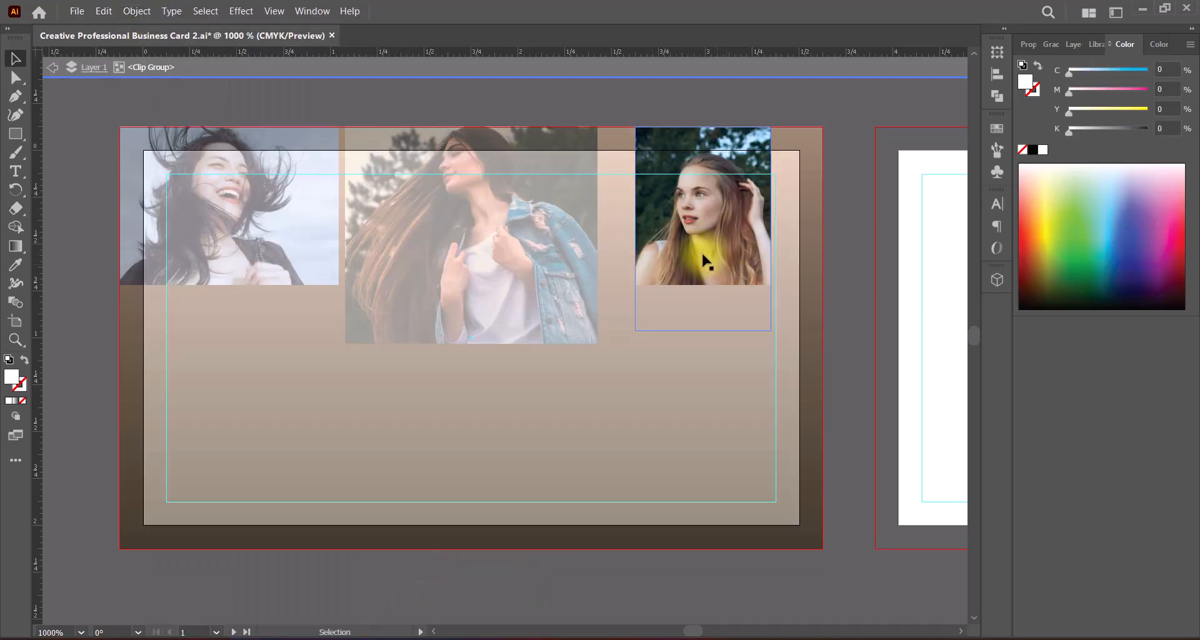
drag(635, 230, 601, 230)
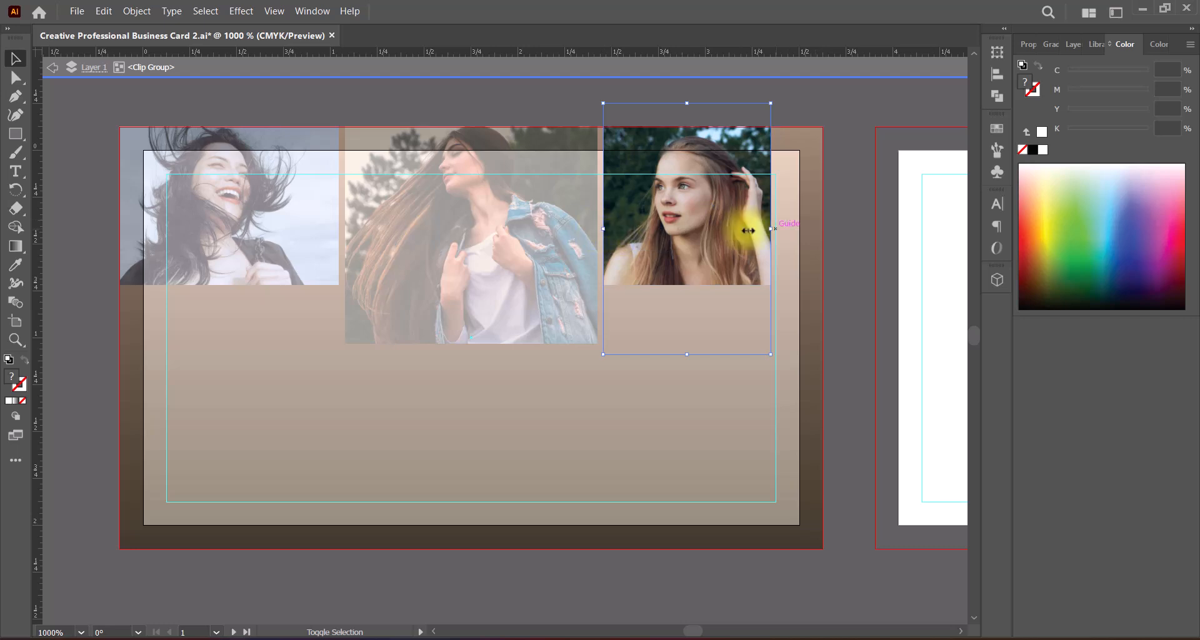
drag(770, 230, 822, 230)
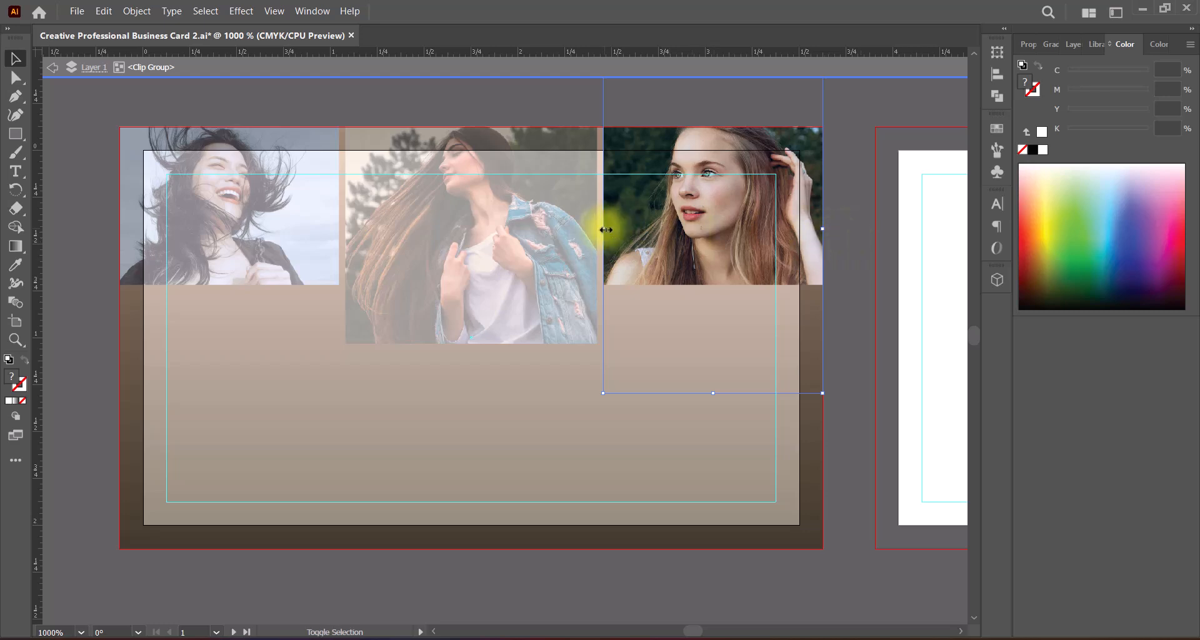
drag(606, 229, 604, 229)
click(54, 67)
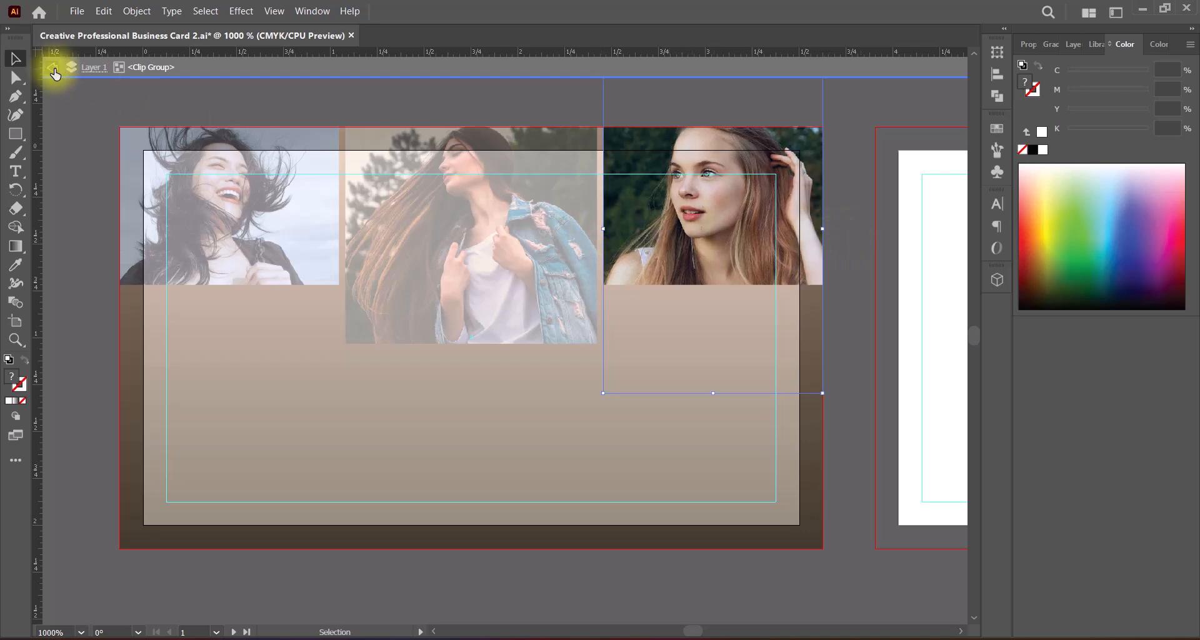
double_click(732, 250)
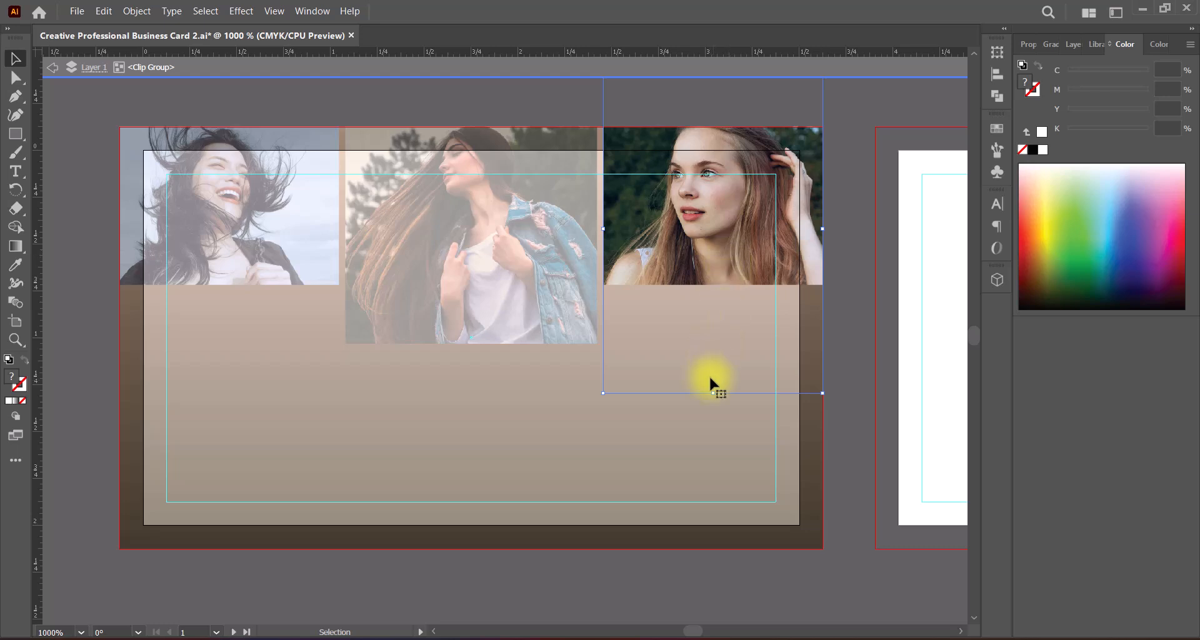
drag(604, 230, 603, 230)
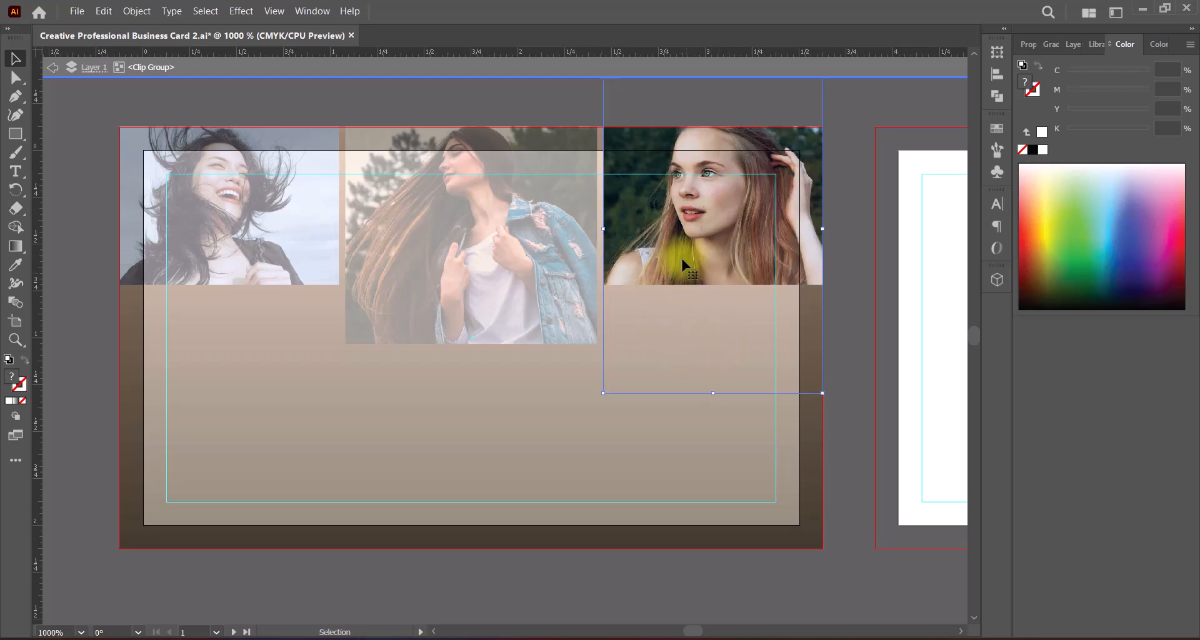
Step: Nudge the blonde woman's photo down inside its frame, exit the clip group's isolation and save the file
key(Down)
key(Down)
click(51, 67)
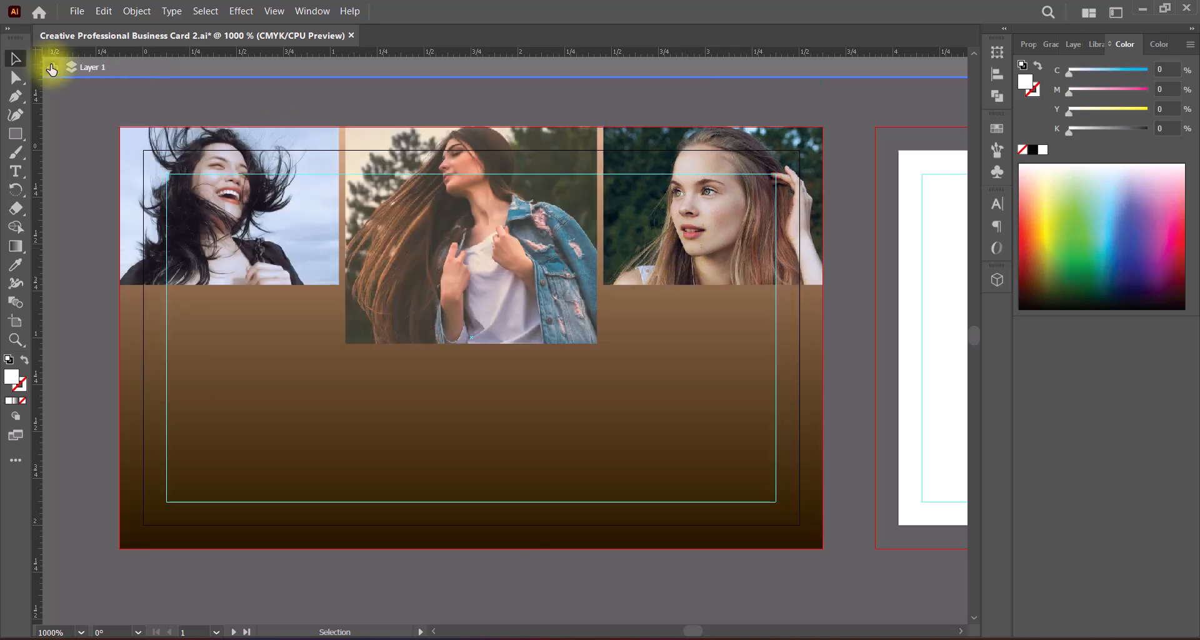
click(51, 67)
click(855, 361)
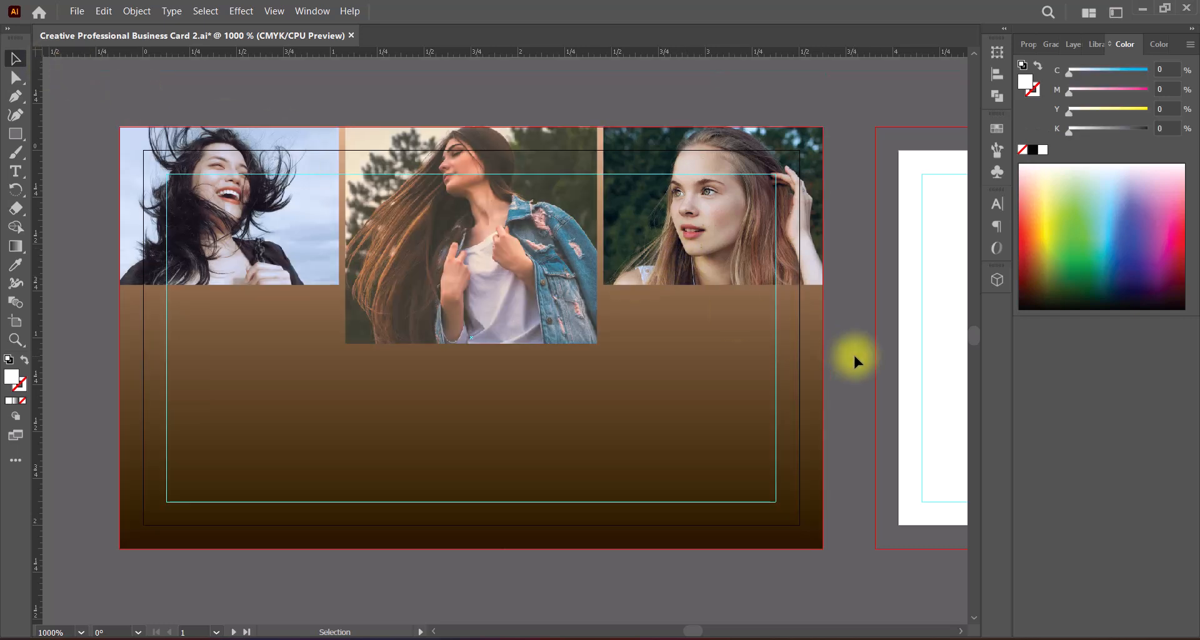
key(ctrl+s)
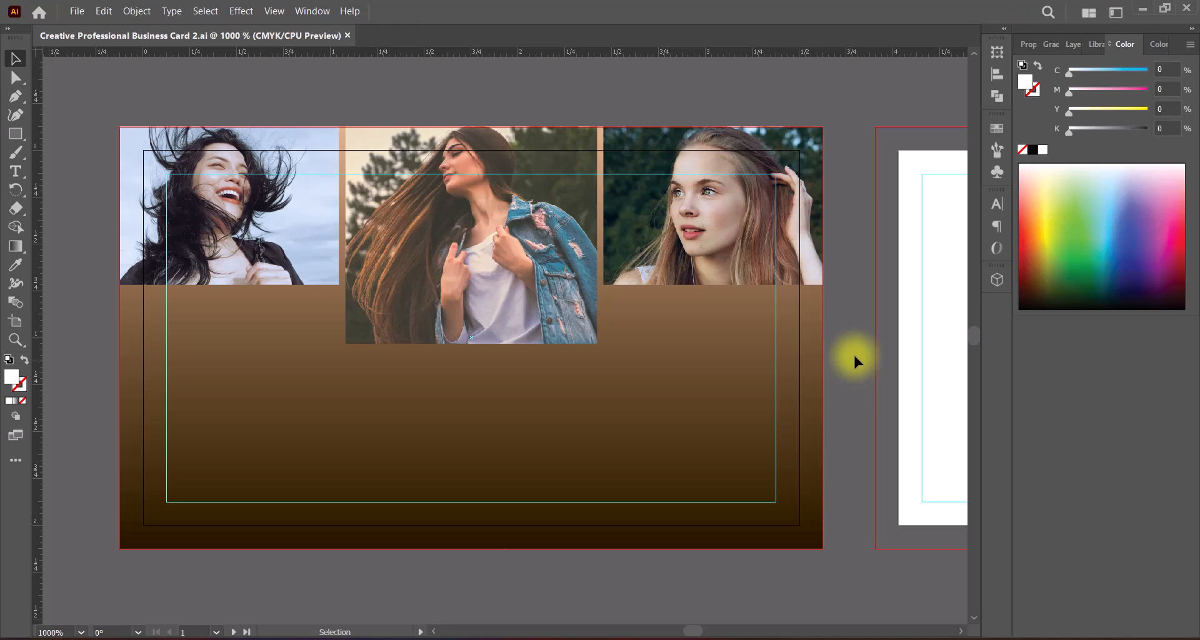
Step: Draw a rectangle about 3.5 in wide and 1.52 in high from across the photos to the card's bottom trim edge
click(1028, 43)
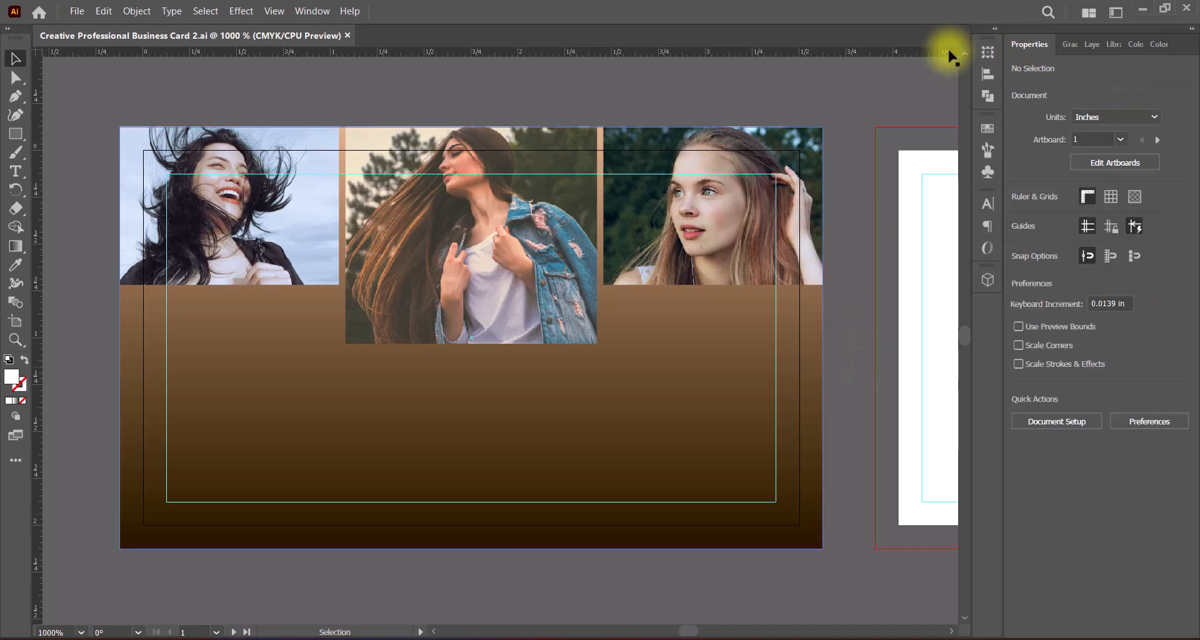
drag(16, 134, 78, 131)
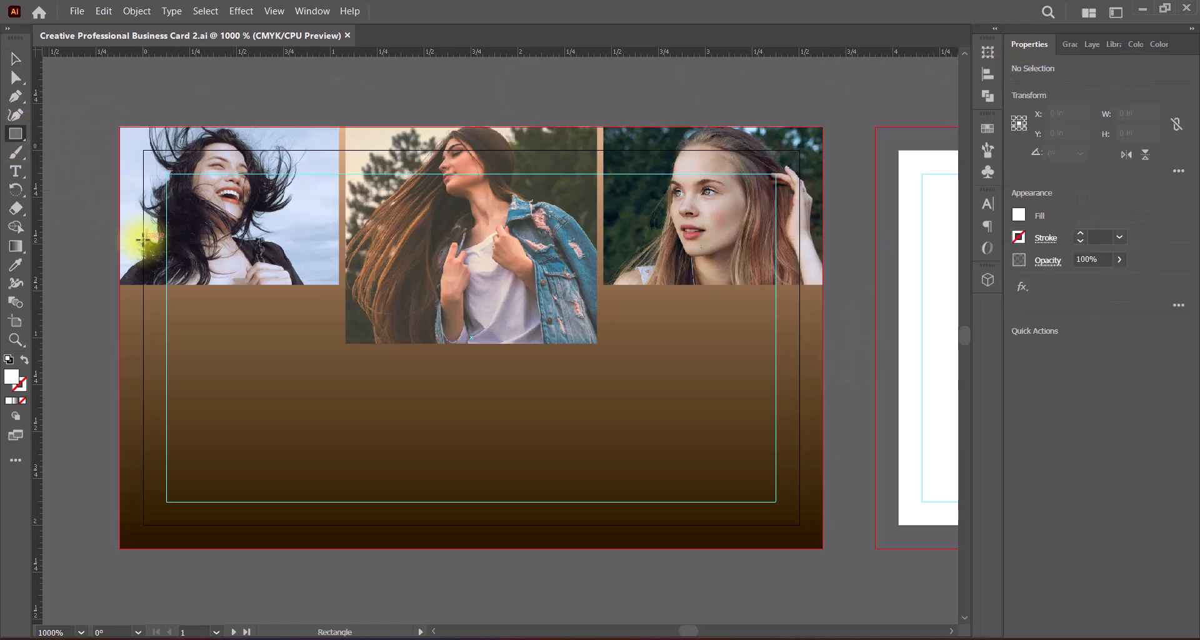
mouse_move(142, 240)
mouse_down()
mouse_move(221, 338)
mouse_move(525, 498)
mouse_move(697, 490)
mouse_move(793, 502)
mouse_move(799, 525)
mouse_up()
Step: Give the new rectangle a white stroke and remove its fill
click(21, 386)
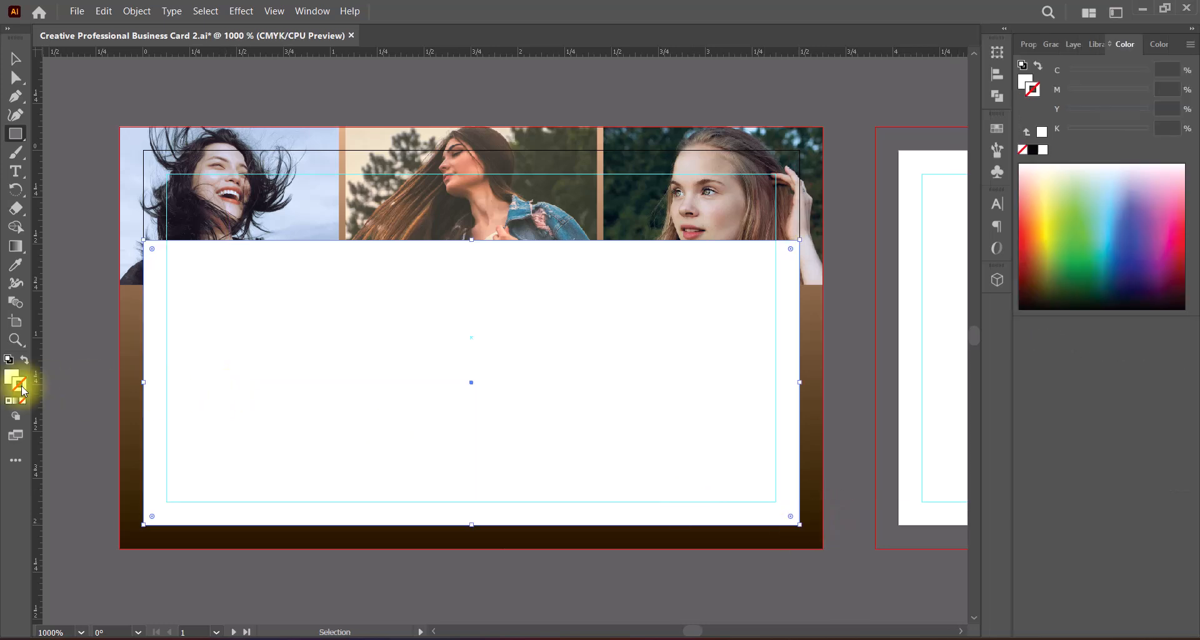
double_click(22, 389)
drag(794, 248, 753, 180)
click(1144, 226)
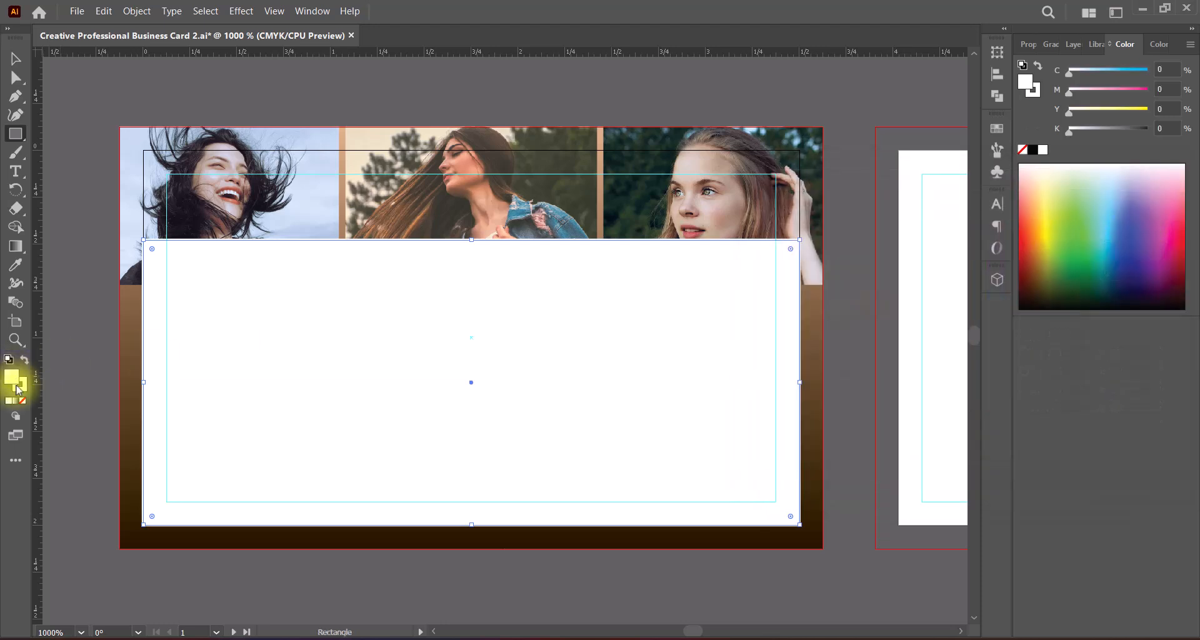
click(23, 401)
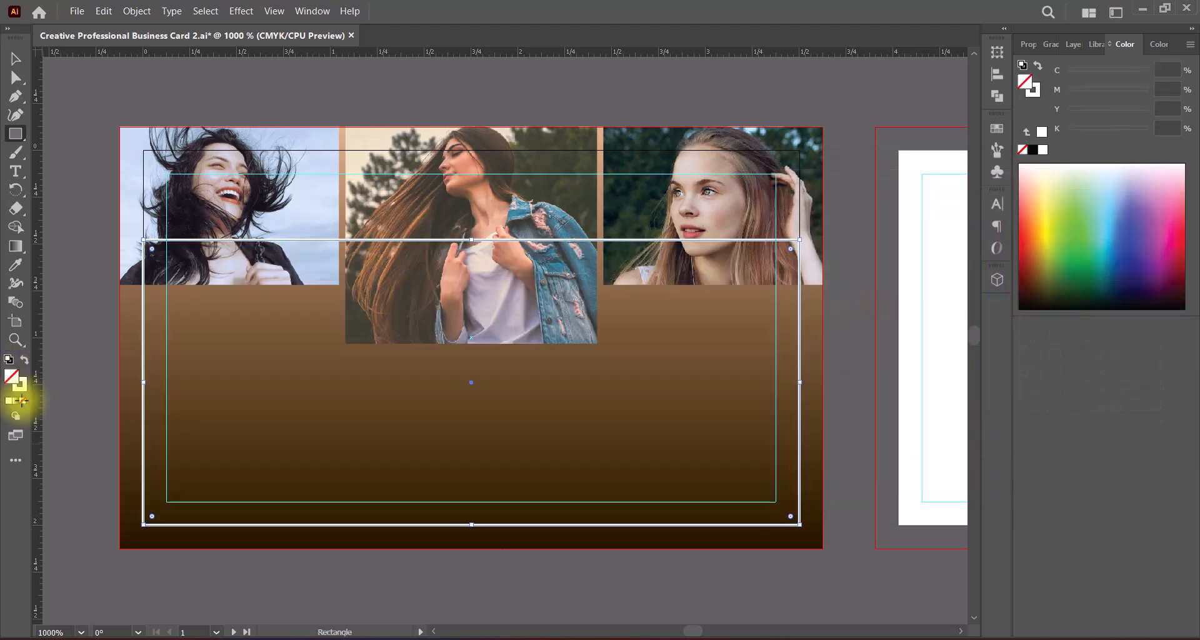
Step: Set the white outline rectangle's stroke weight to 1.5 pt
click(1028, 44)
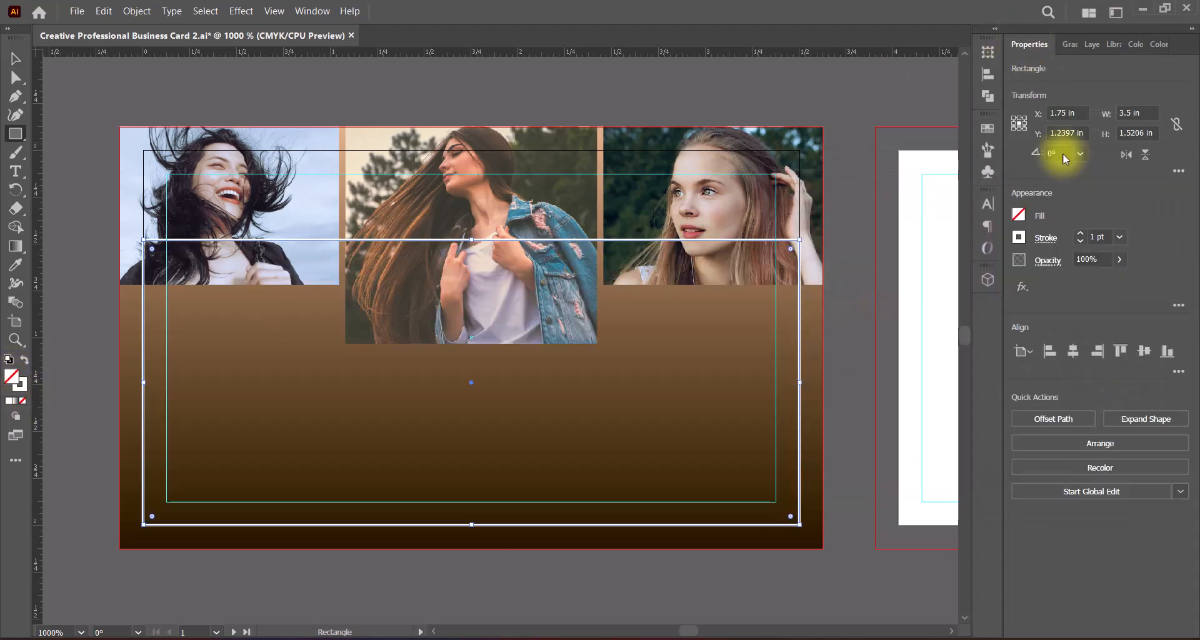
click(1079, 233)
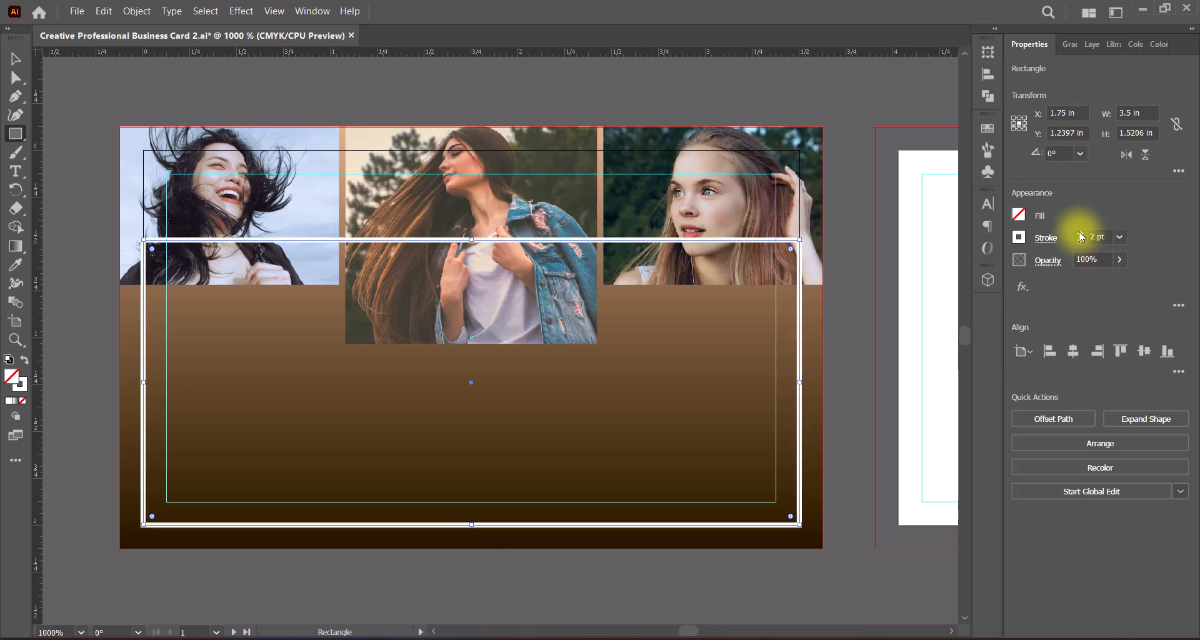
click(15, 58)
click(842, 348)
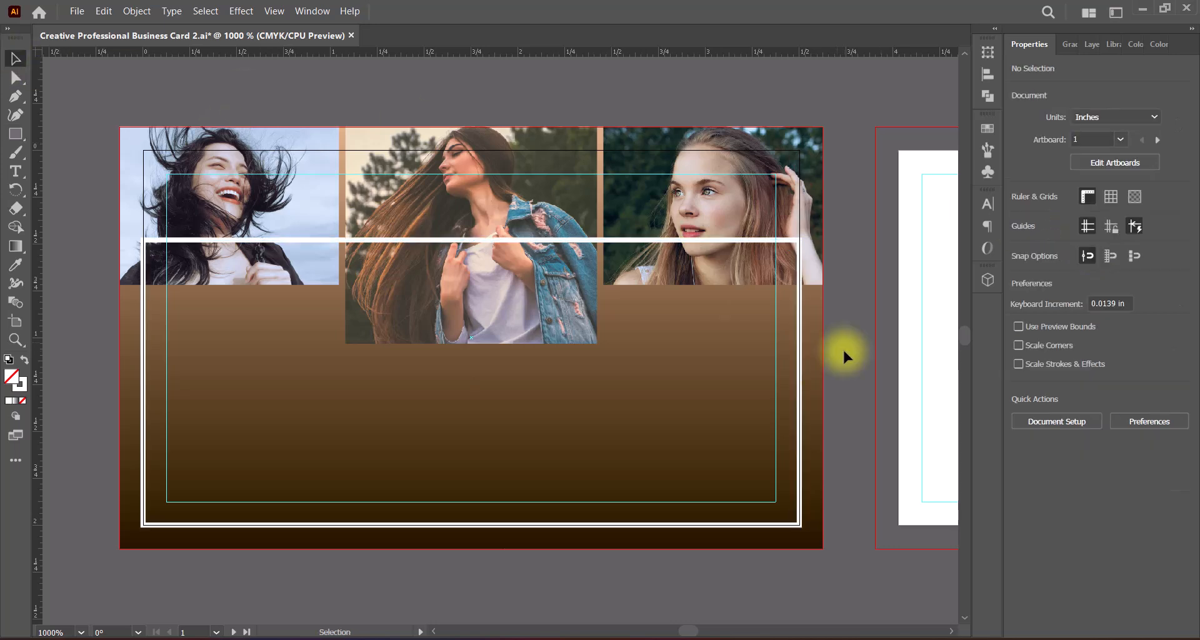
click(600, 240)
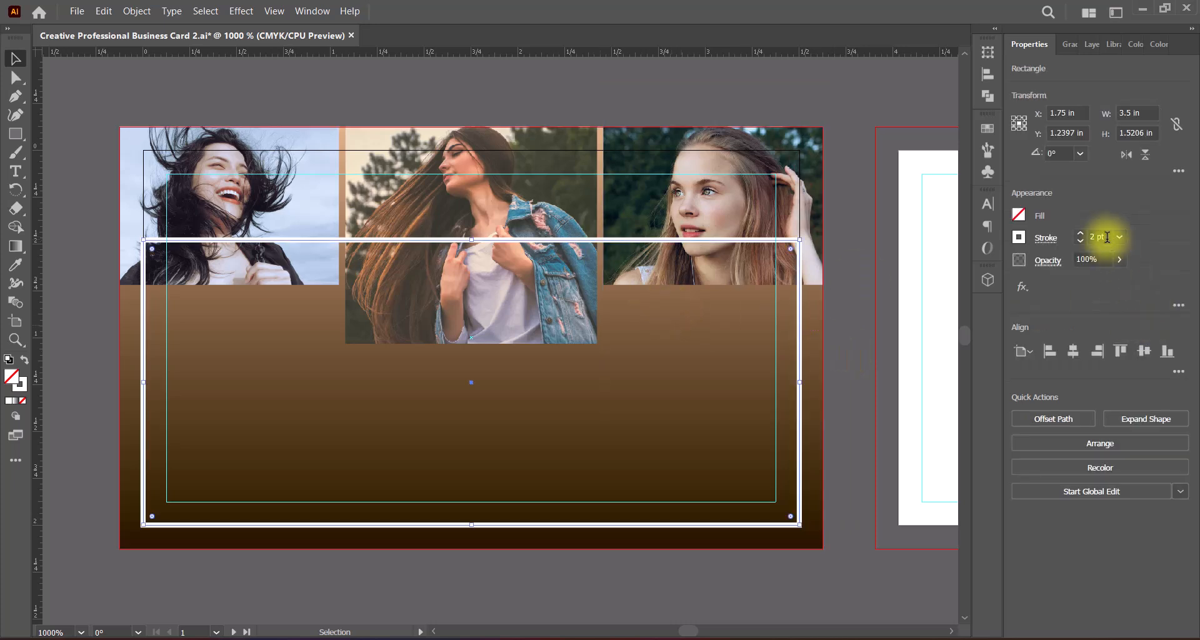
drag(1107, 237, 1073, 238)
text(1.5)
key(Return)
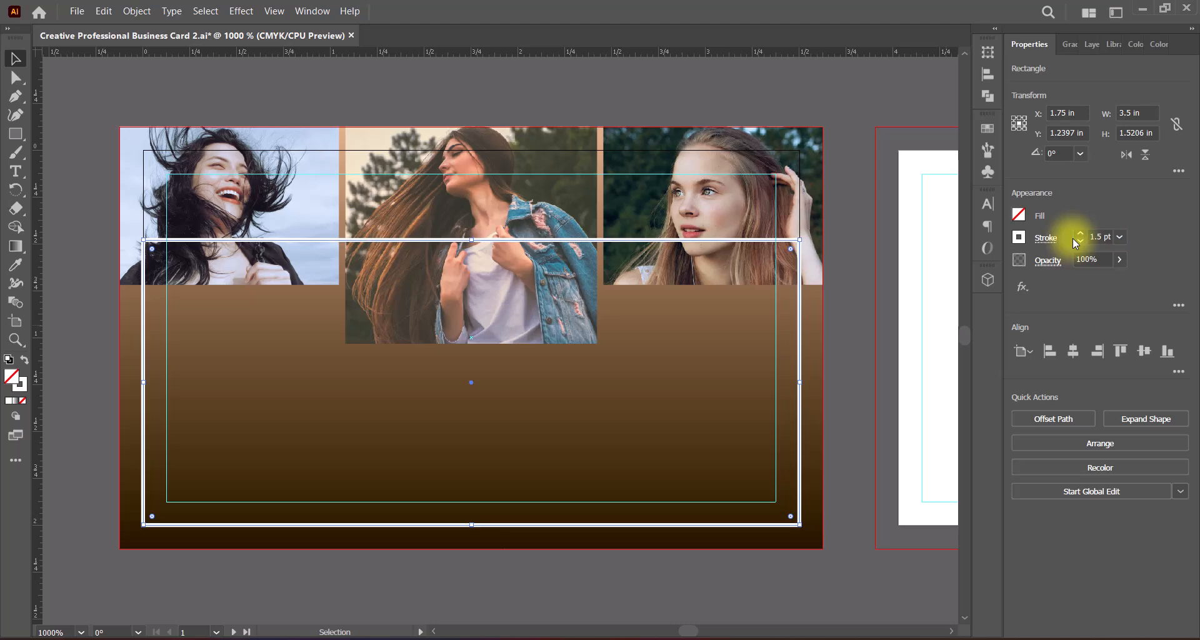
Step: Apply the yellow-to-orange-red gradient swatch to the rectangle's stroke
click(1020, 238)
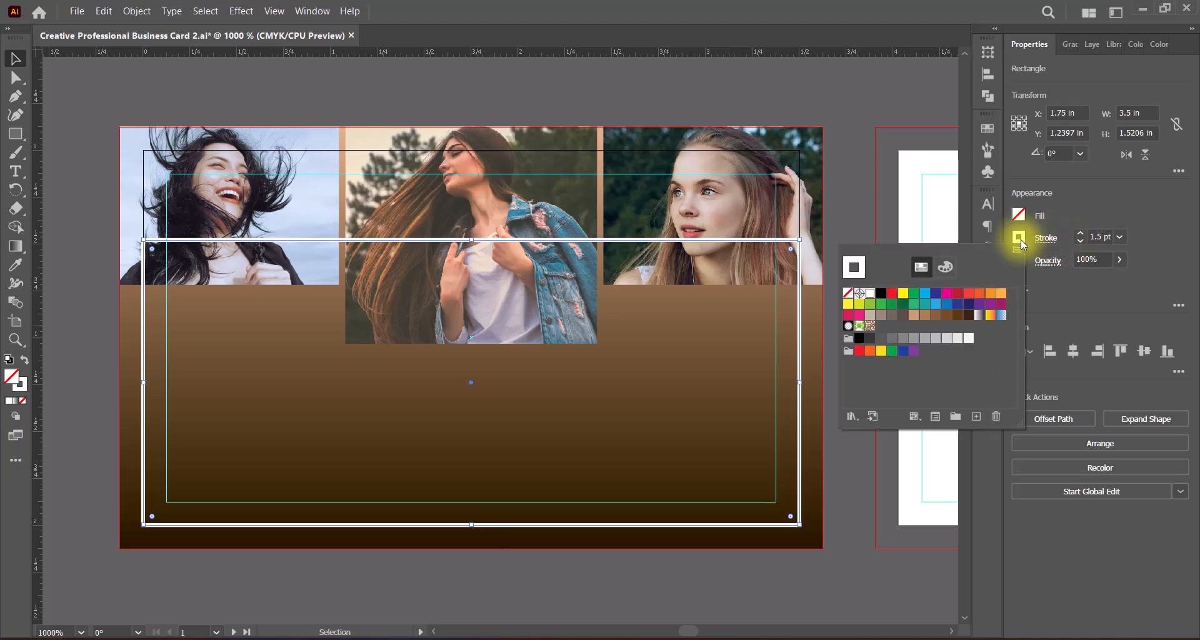
click(944, 267)
click(919, 267)
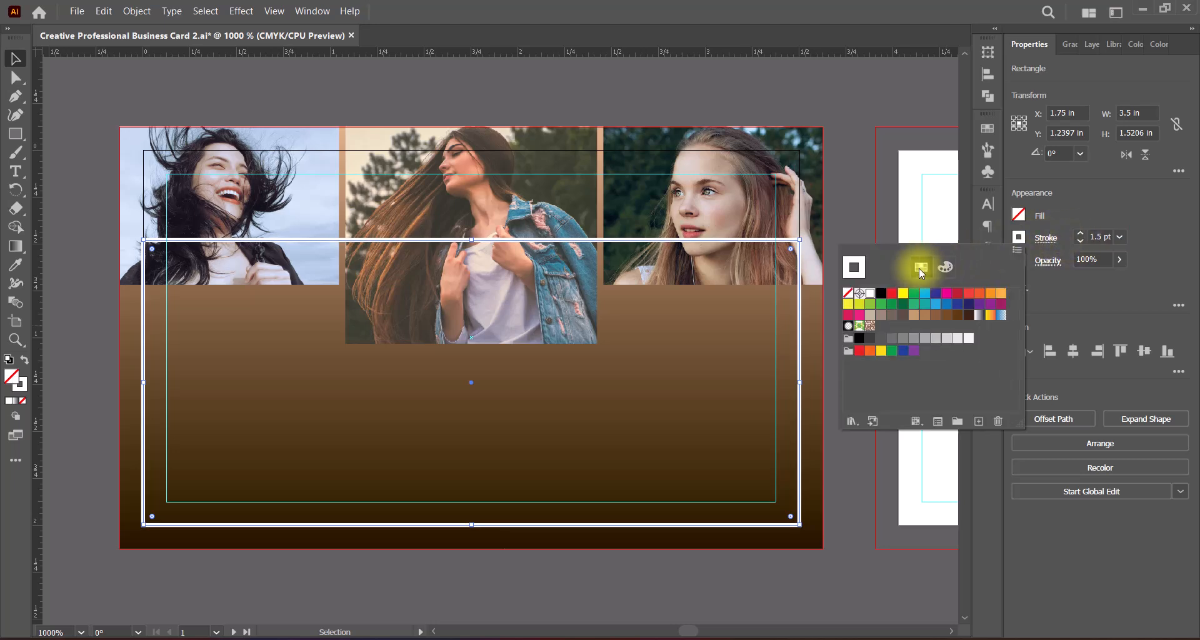
click(989, 315)
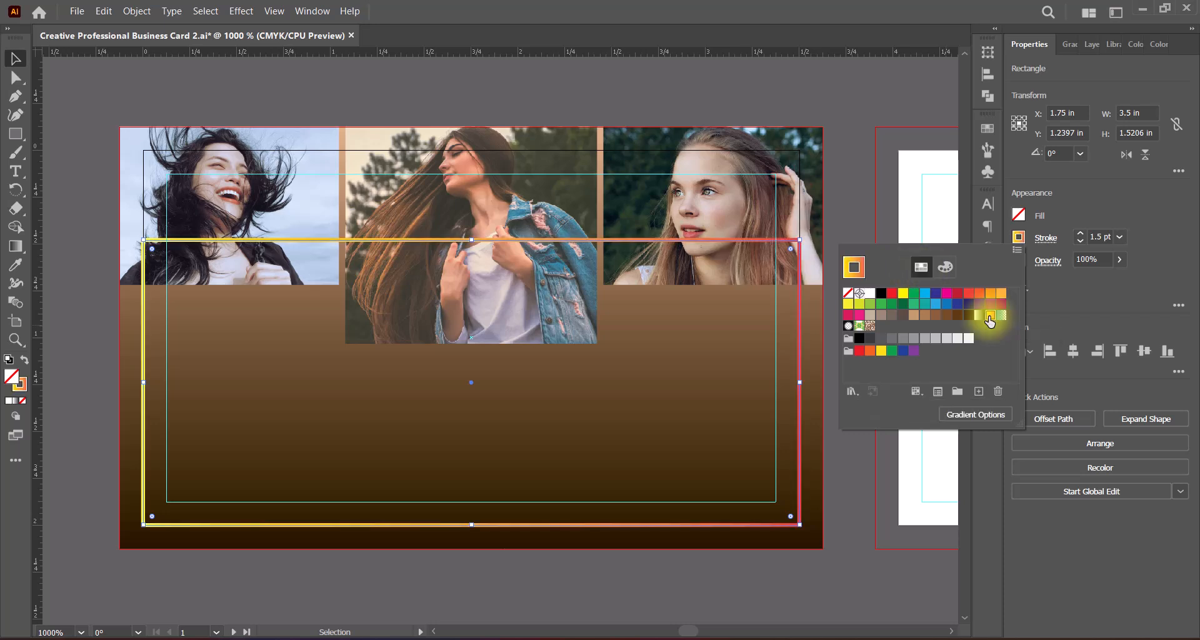
click(979, 316)
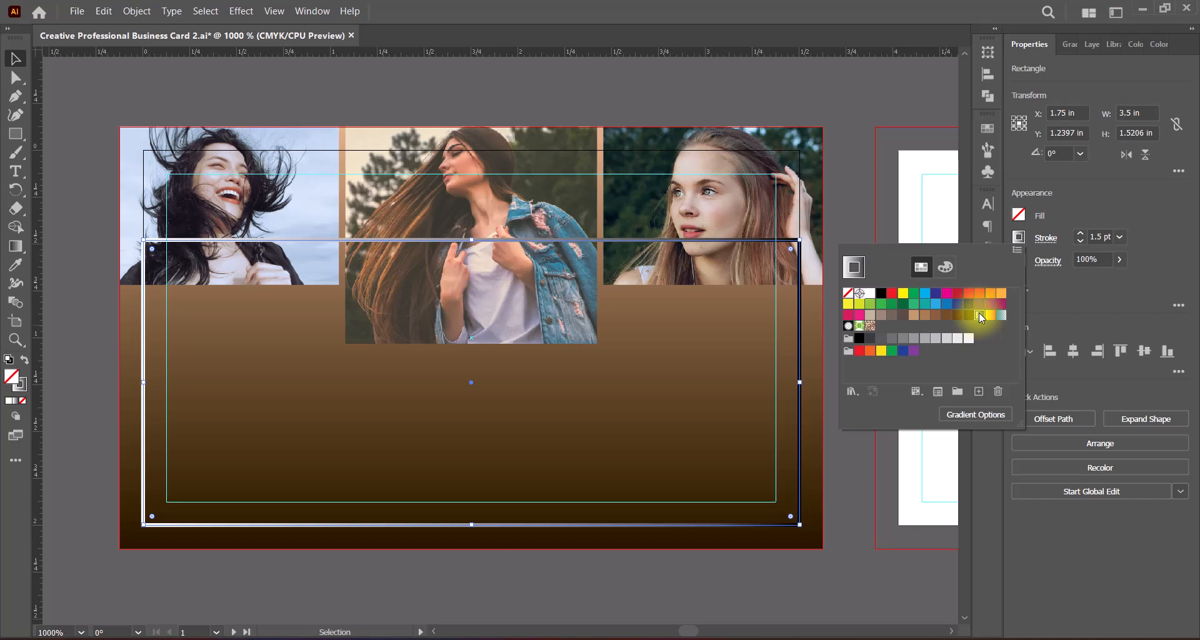
click(990, 316)
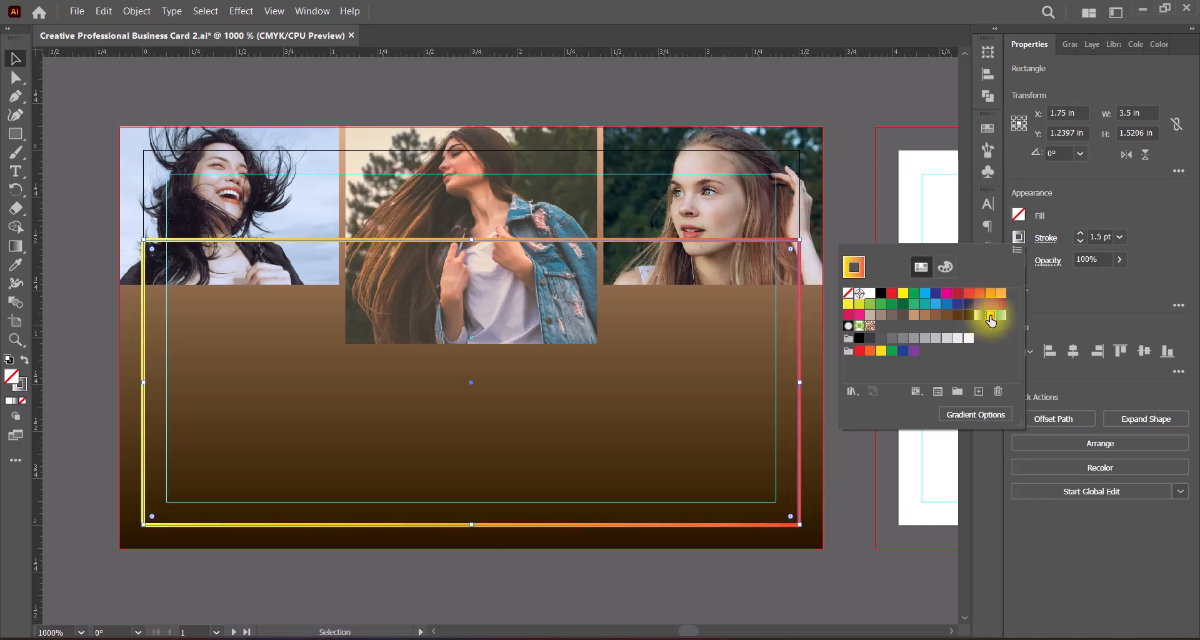
Step: Recolor the stroke gradient's end stop light gray and its second stop C=0 M=0 Y=0 K=5
click(1069, 44)
click(1033, 105)
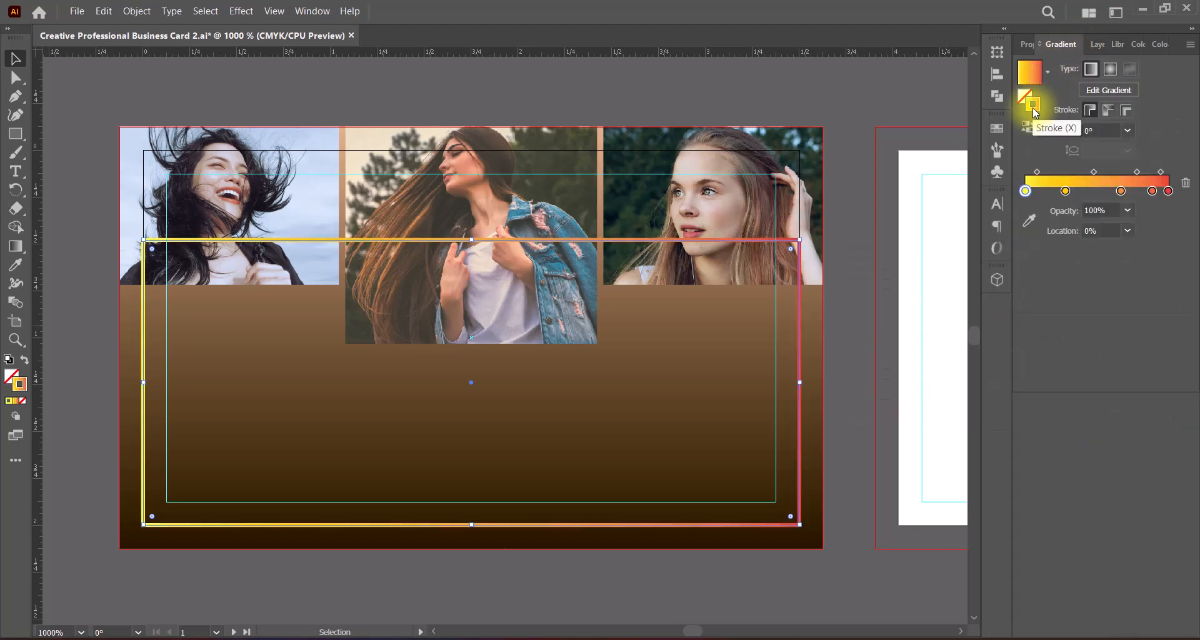
double_click(1168, 191)
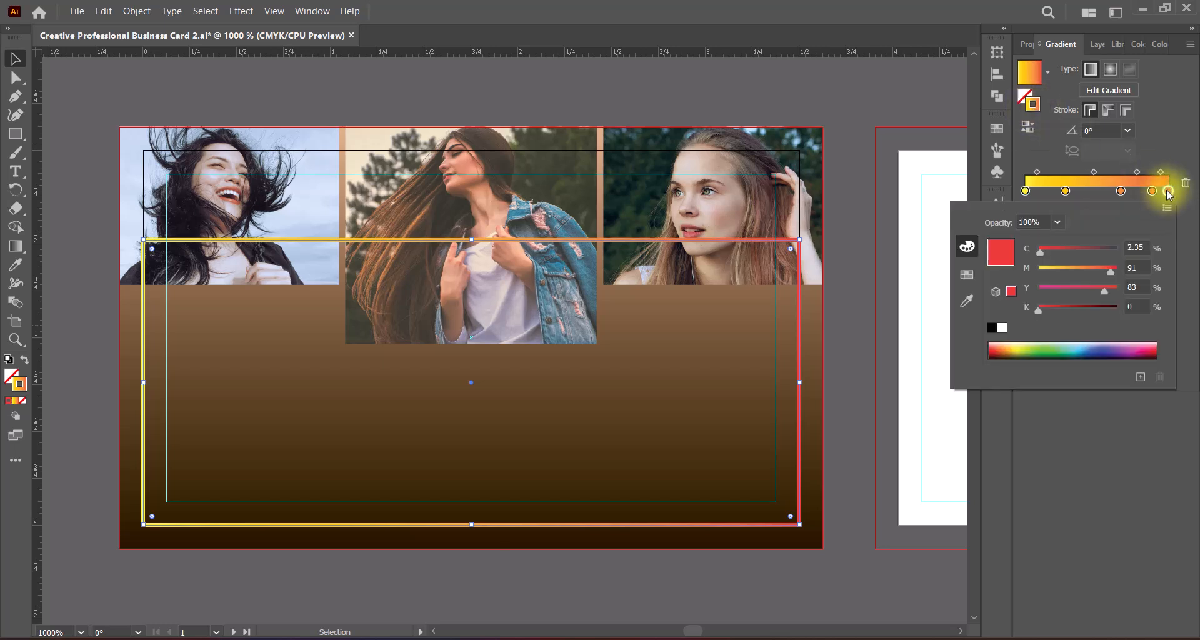
click(967, 275)
click(1098, 275)
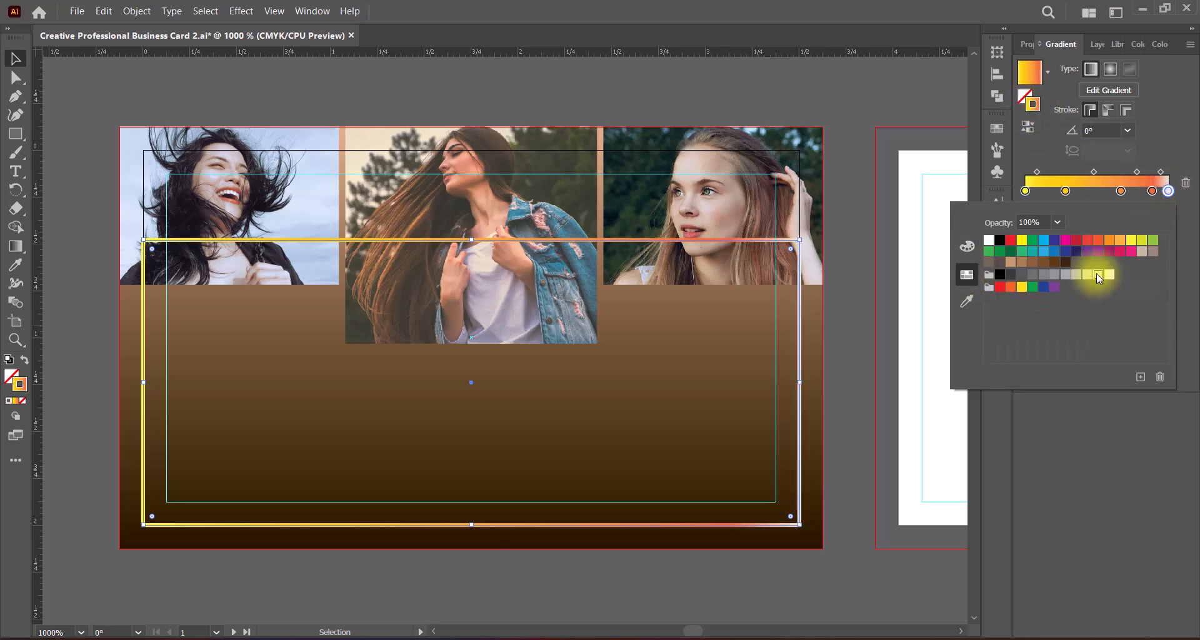
double_click(1065, 191)
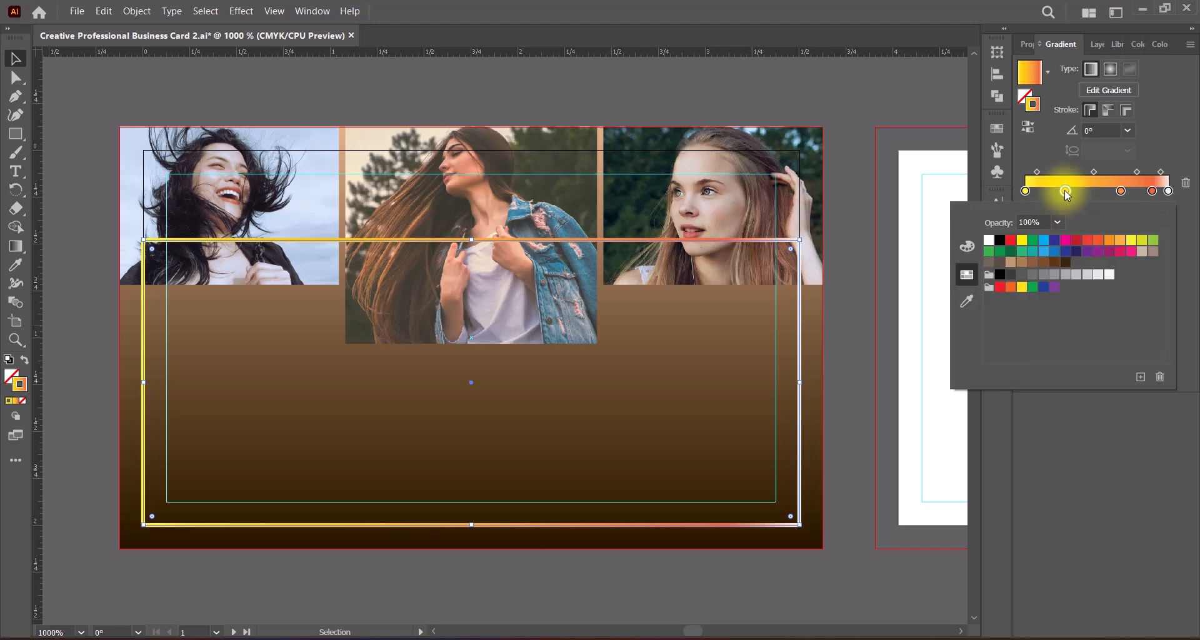
click(1107, 275)
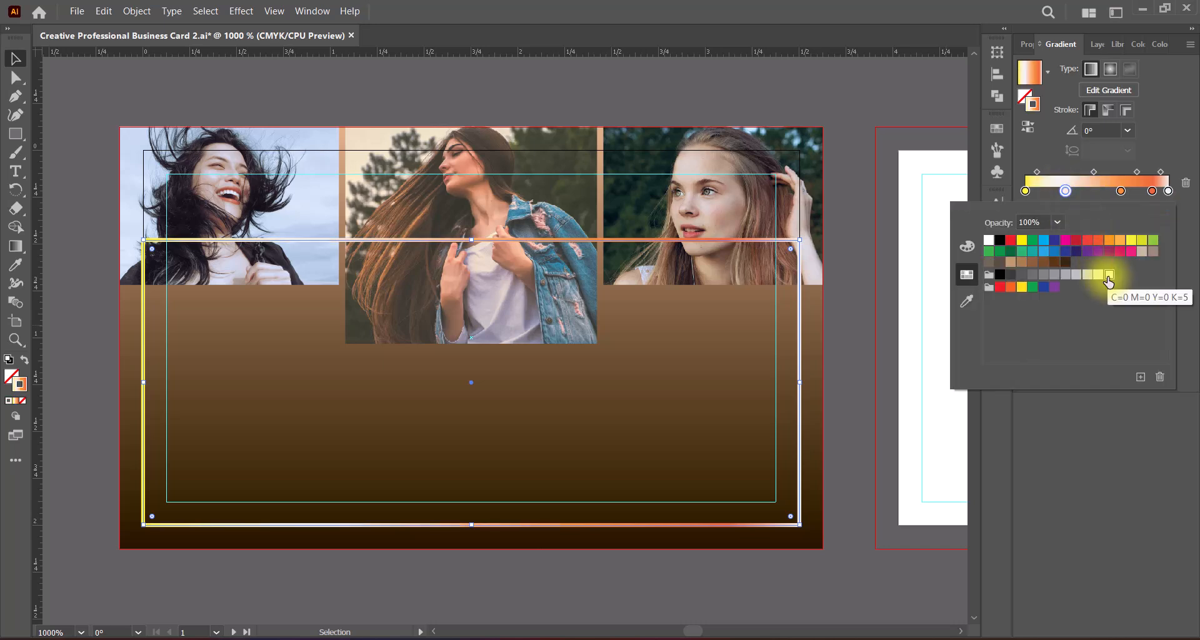
Step: Recolor the stroke gradient's third stop, at about 66.85%, with the light beige-gray swatch and save the file
click(1122, 194)
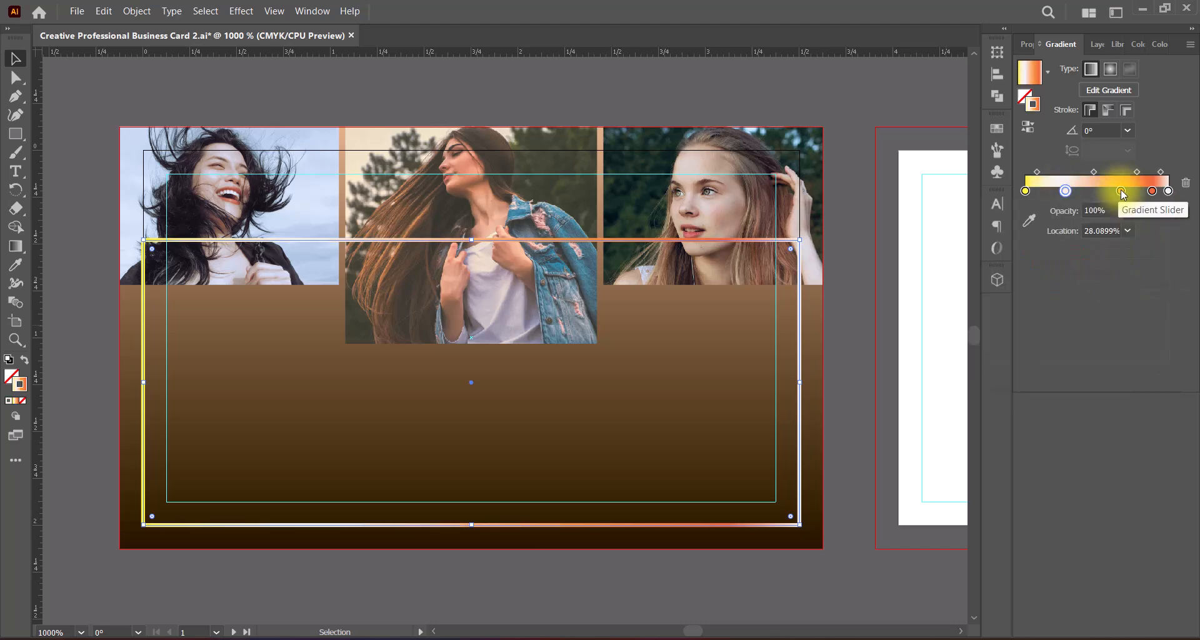
double_click(1121, 191)
click(1130, 241)
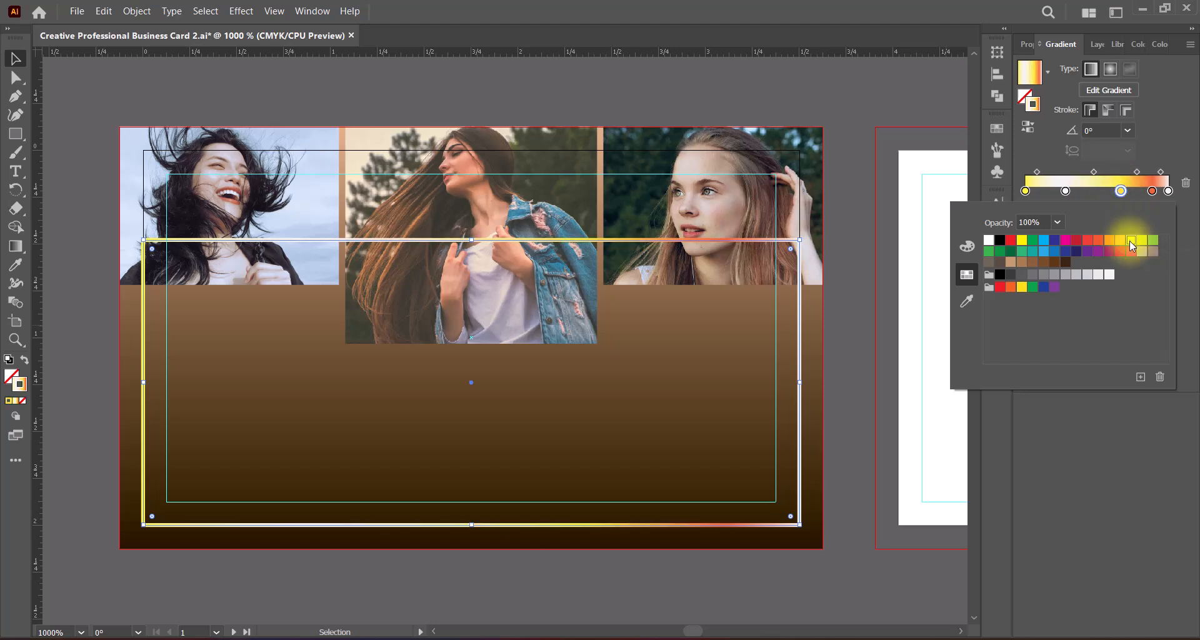
click(1142, 251)
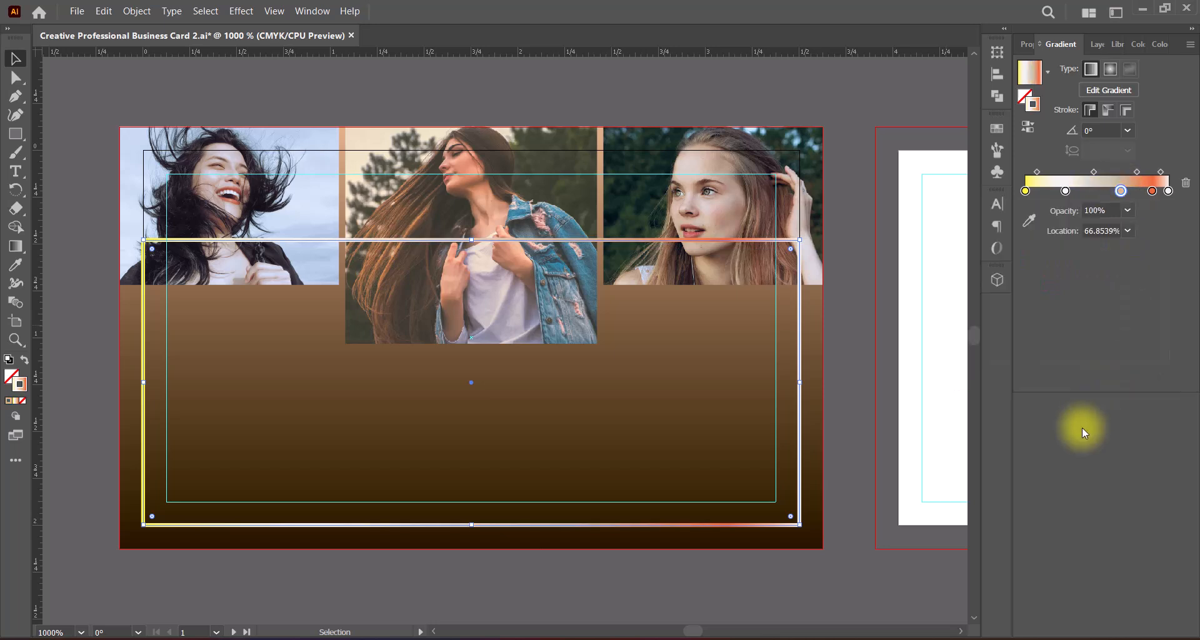
click(845, 404)
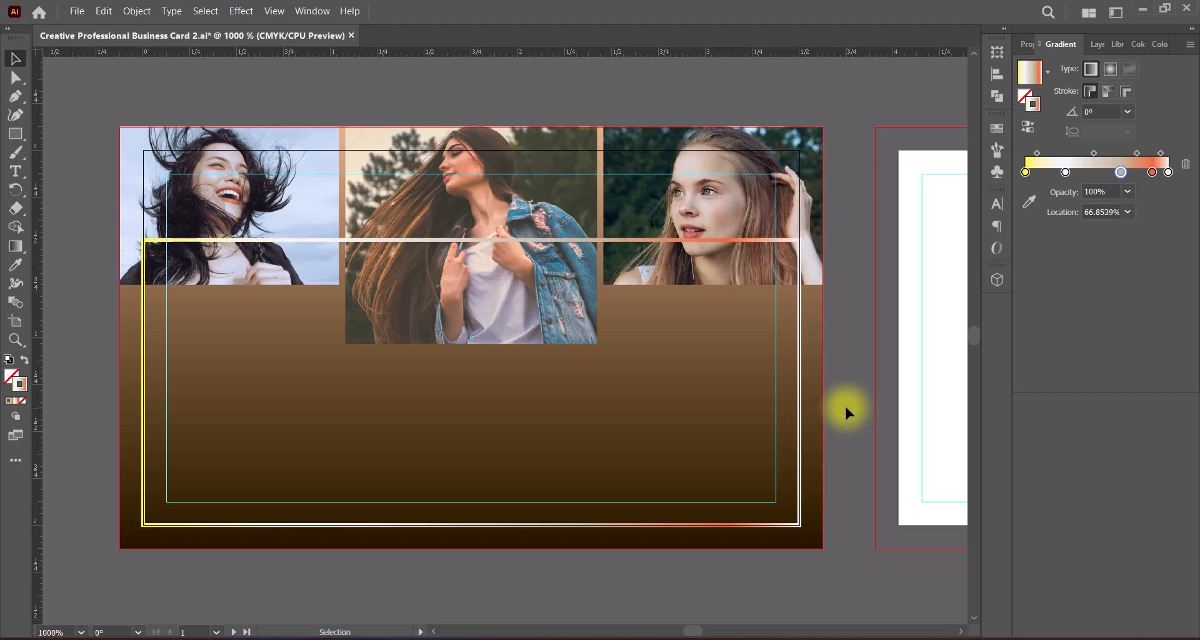
key(ctrl+s)
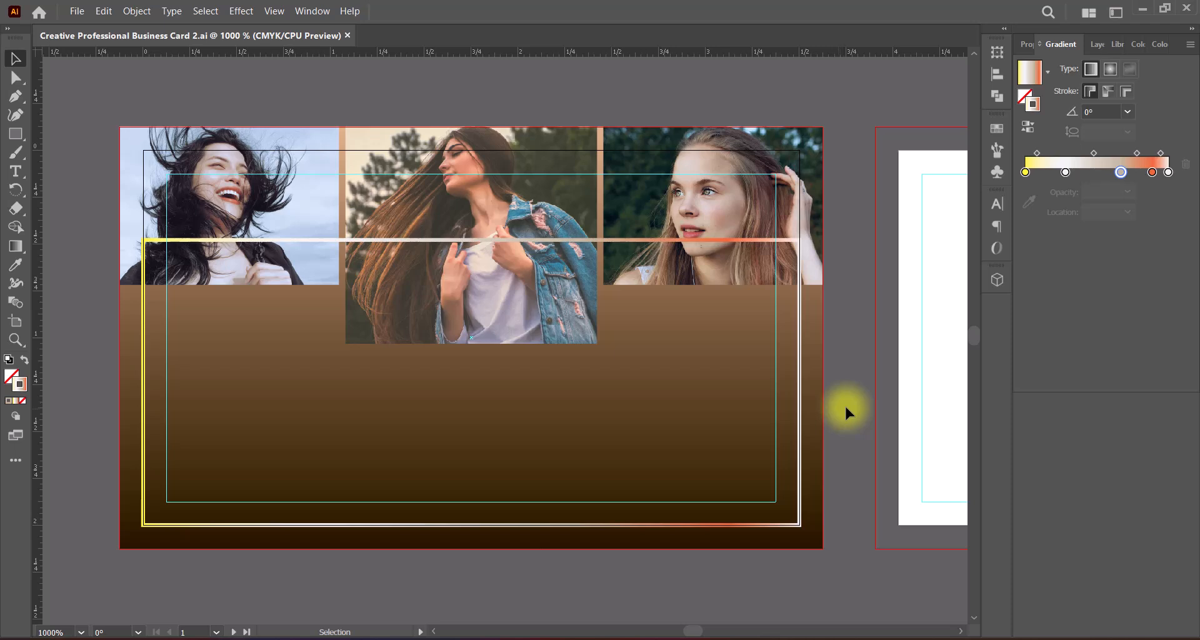
Step: Lower the gradient outline's top edge so it crosses the side photos near their bottom edges, and save the file
click(799, 375)
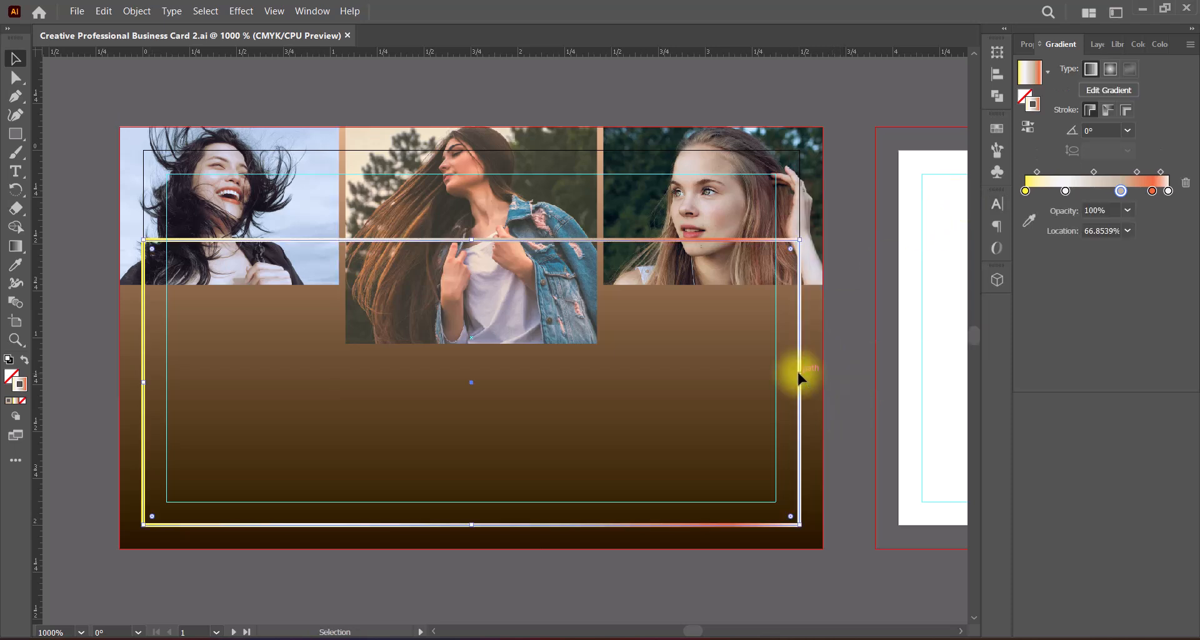
drag(472, 240, 466, 263)
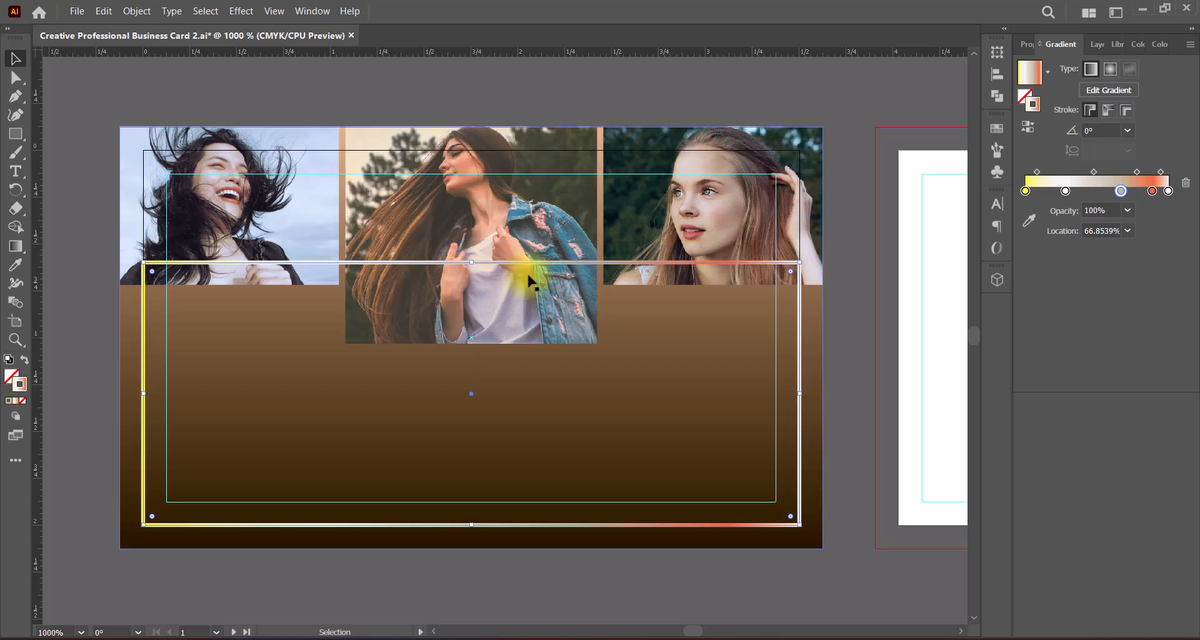
click(842, 342)
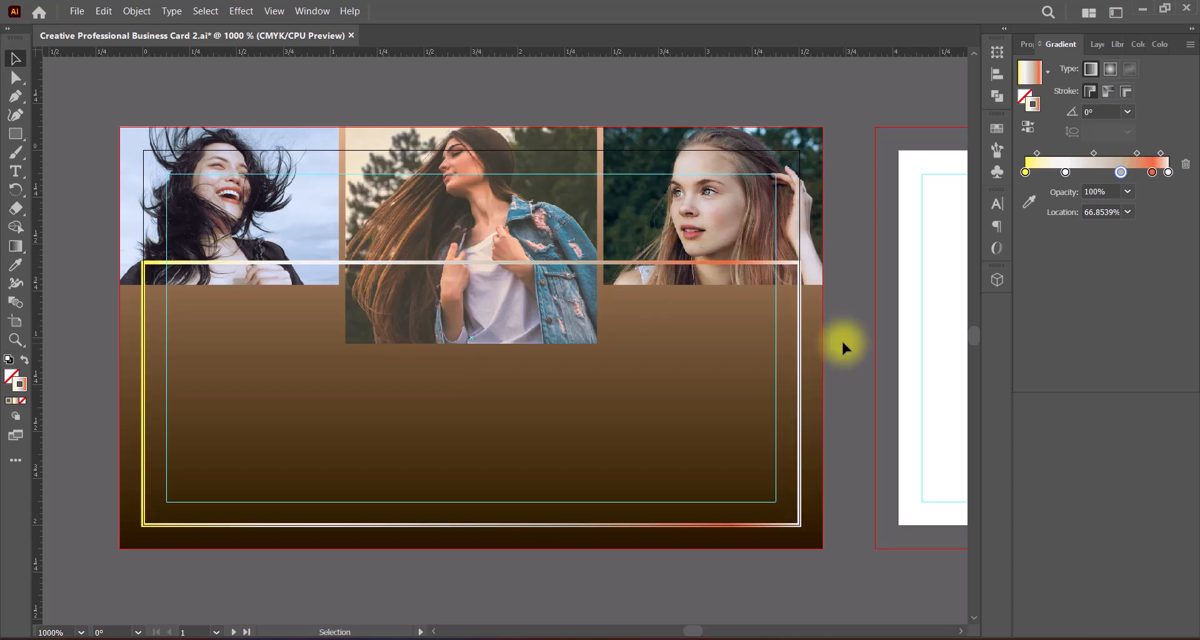
key(ctrl+s)
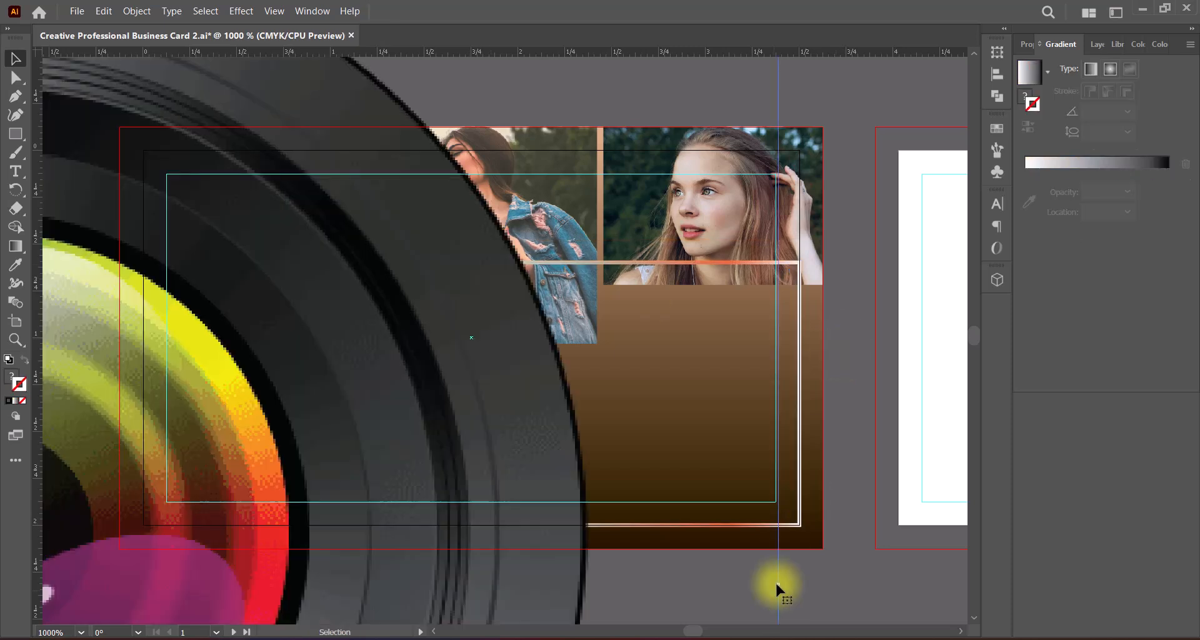
Step: Move the camera lens graphic onto the front card and scale it down to about 1 in across in the card's lower half
drag(777, 585, 332, 490)
drag(130, 486, 706, 417)
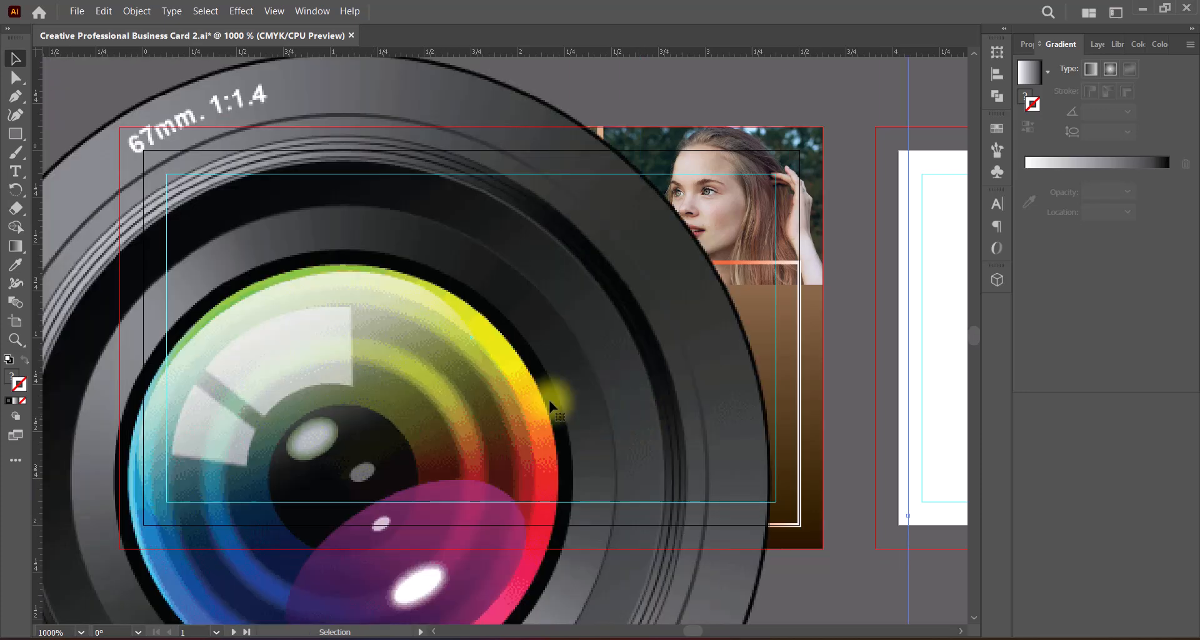
drag(429, 381, 705, 487)
drag(627, 158, 628, 476)
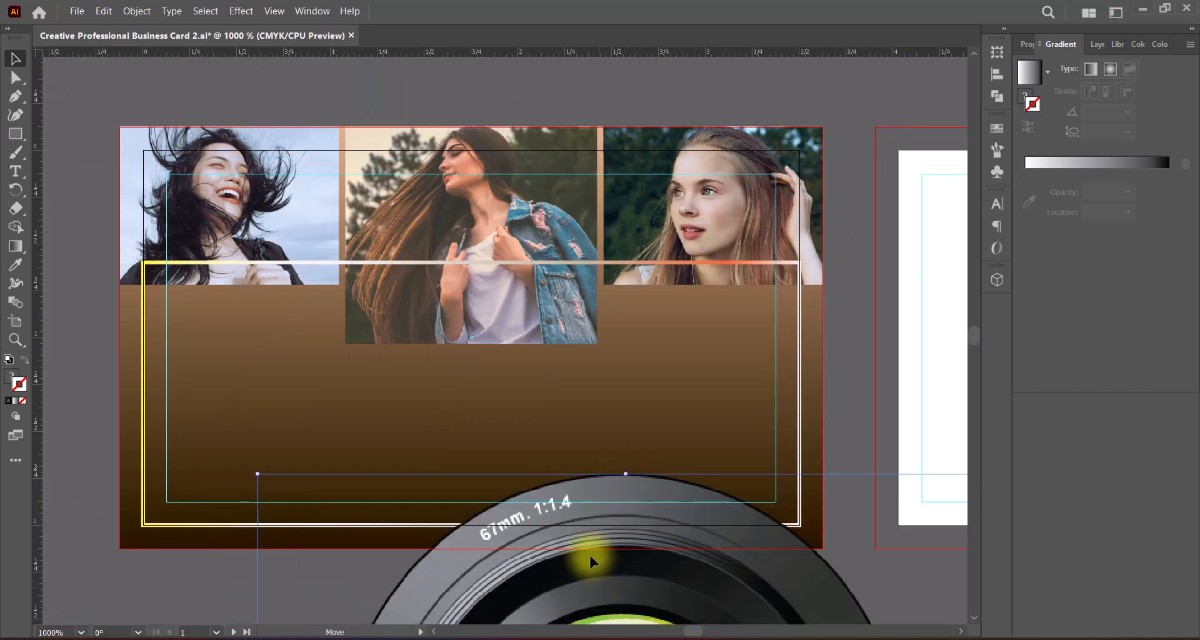
drag(591, 558, 533, 229)
drag(569, 156, 504, 254)
drag(575, 325, 421, 325)
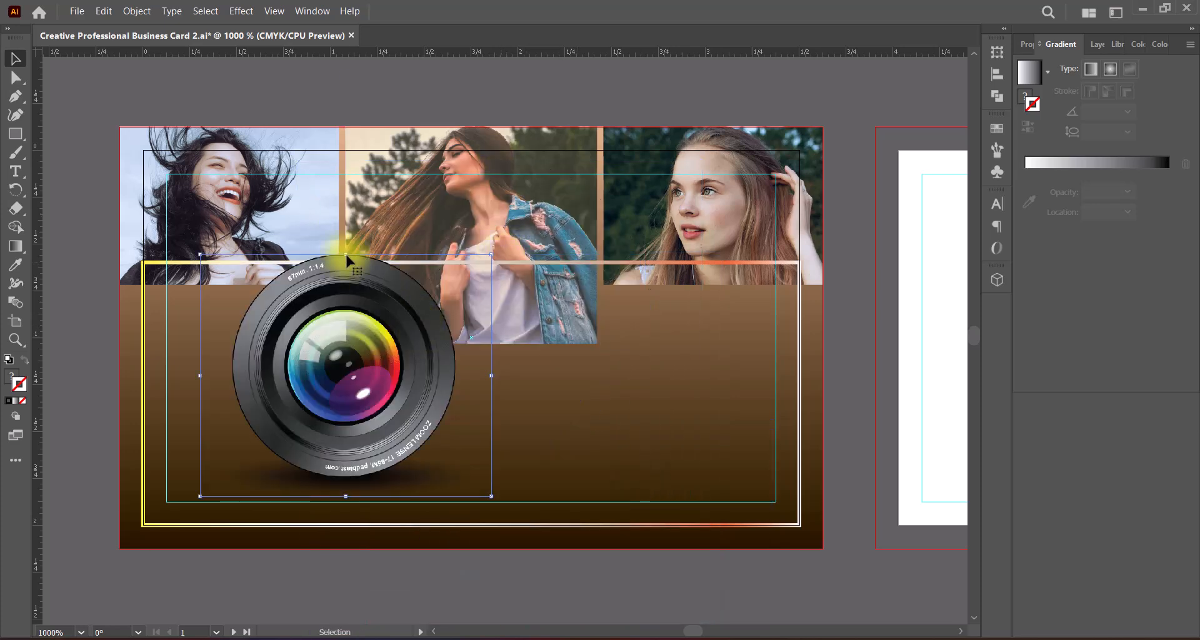
drag(347, 255, 343, 295)
Step: Move the camera lens toward the card's lower-left corner, beneath the left photo
double_click(376, 370)
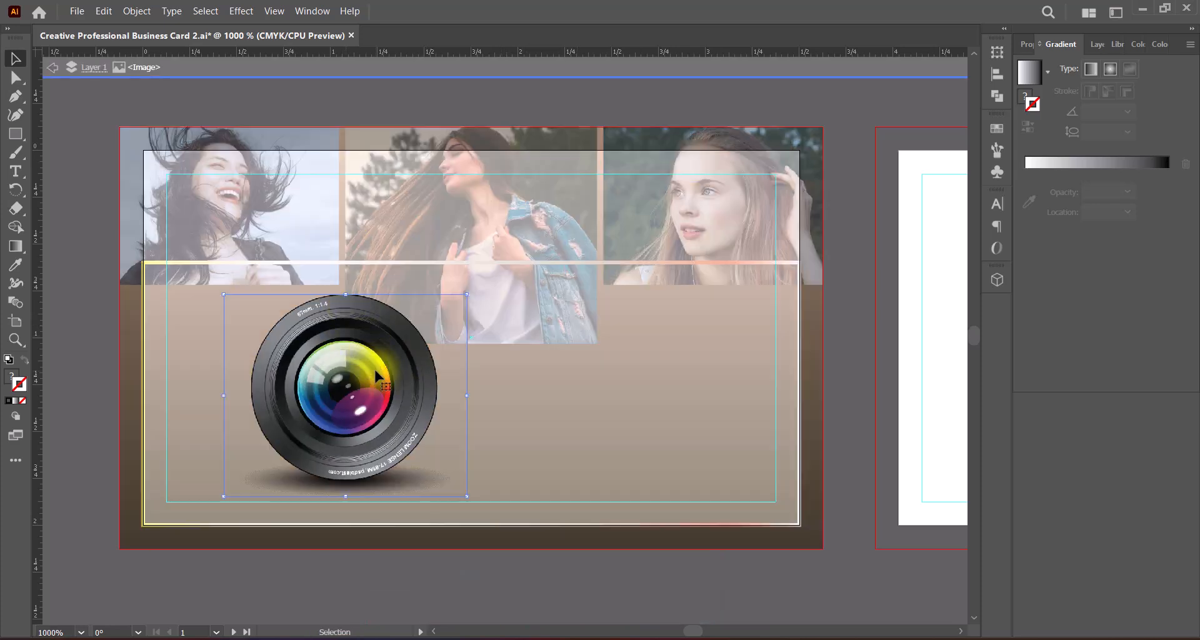
click(53, 68)
click(407, 387)
drag(407, 380, 354, 377)
key(Left)
key(Left)
key(Left)
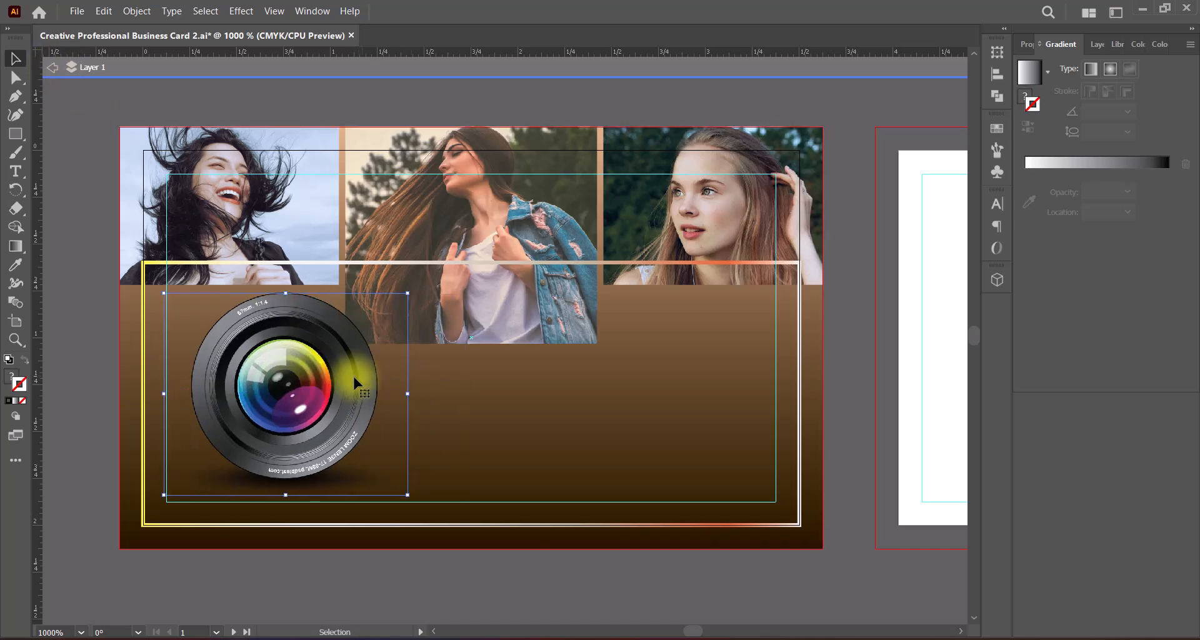
Step: Nudge the lens so its bounding box meets the outline's left side and the safe-area guide's lower edge, and exit isolation mode
key(Down)
key(Down)
key(Up)
key(Up)
key(Up)
key(Up)
key(Up)
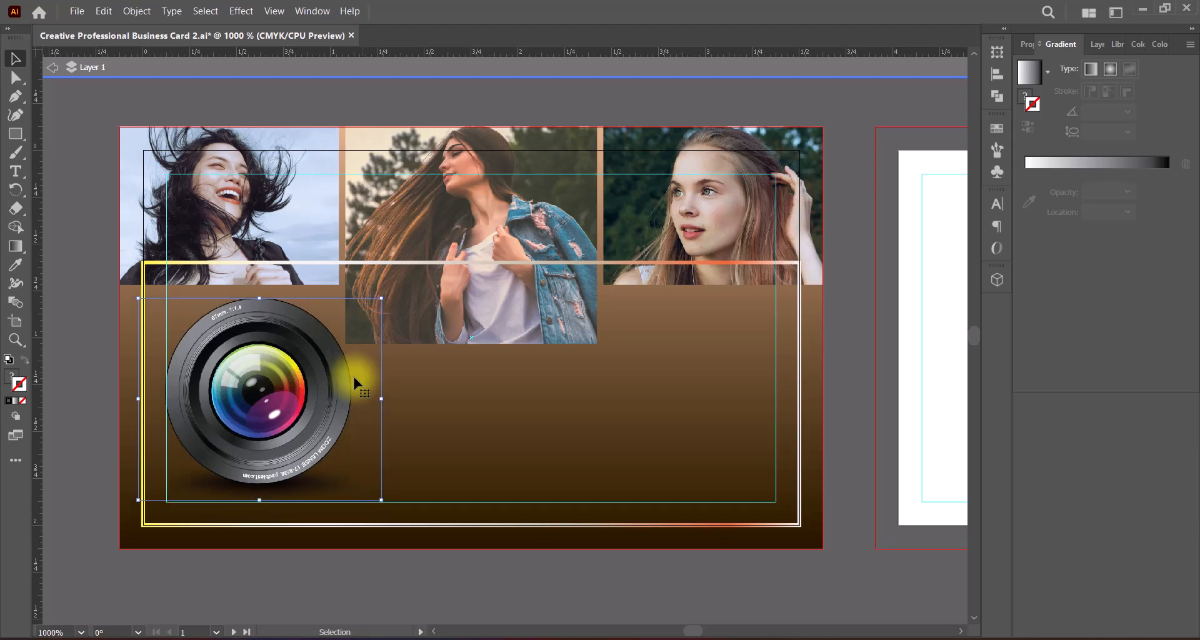
key(Down)
key(Right)
key(Right)
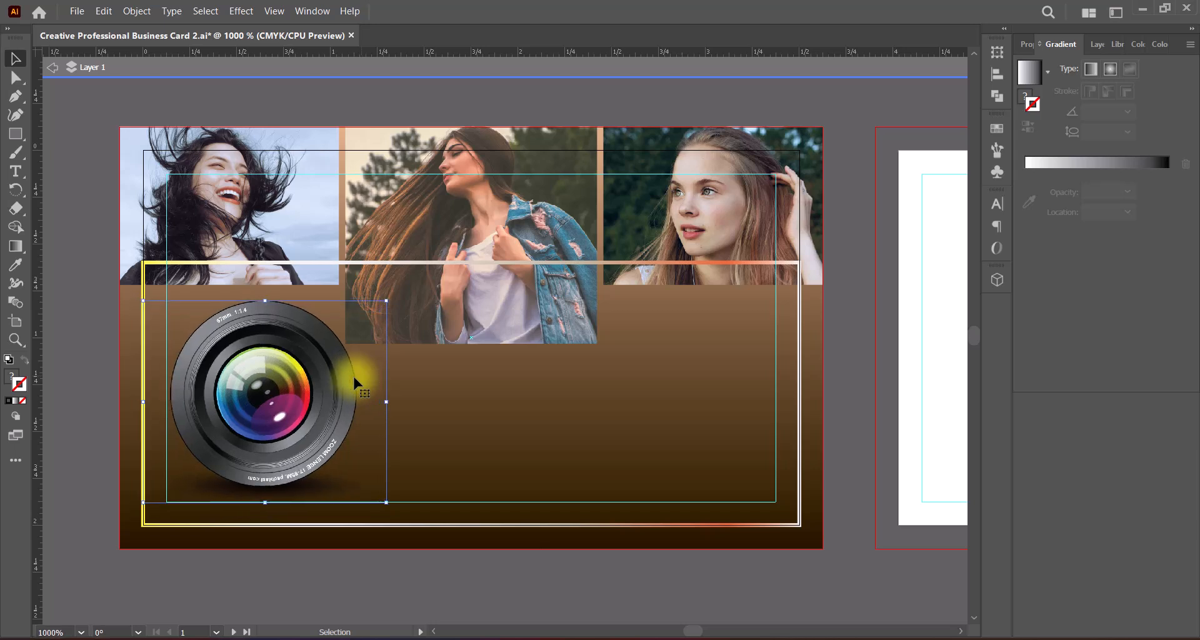
click(642, 571)
click(296, 338)
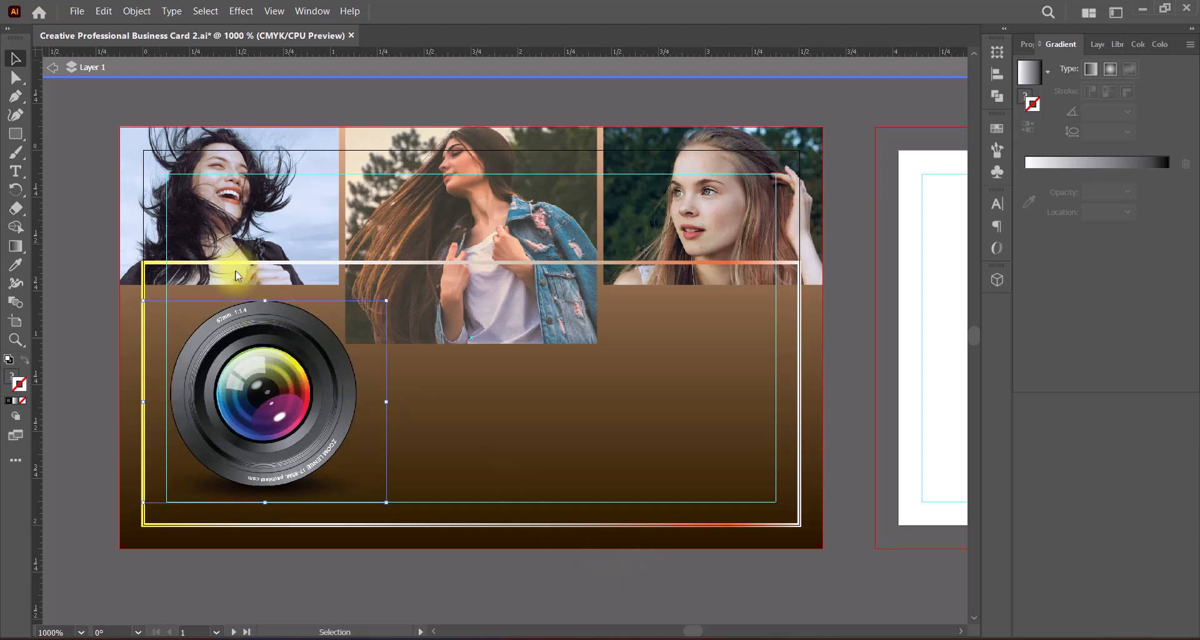
click(52, 67)
Step: Convert the lens image to CMYK, adjust its color balance for a cooler tint with the preview enabled, and save the file
click(104, 11)
mouse_move(306, 293)
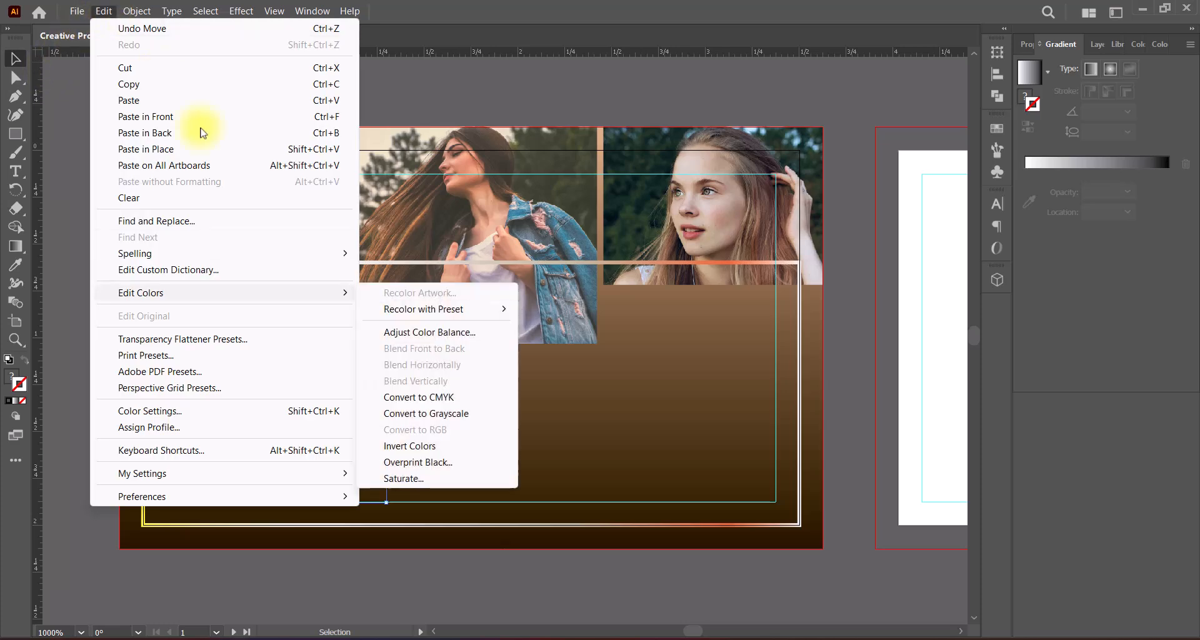
click(411, 396)
click(104, 11)
click(422, 332)
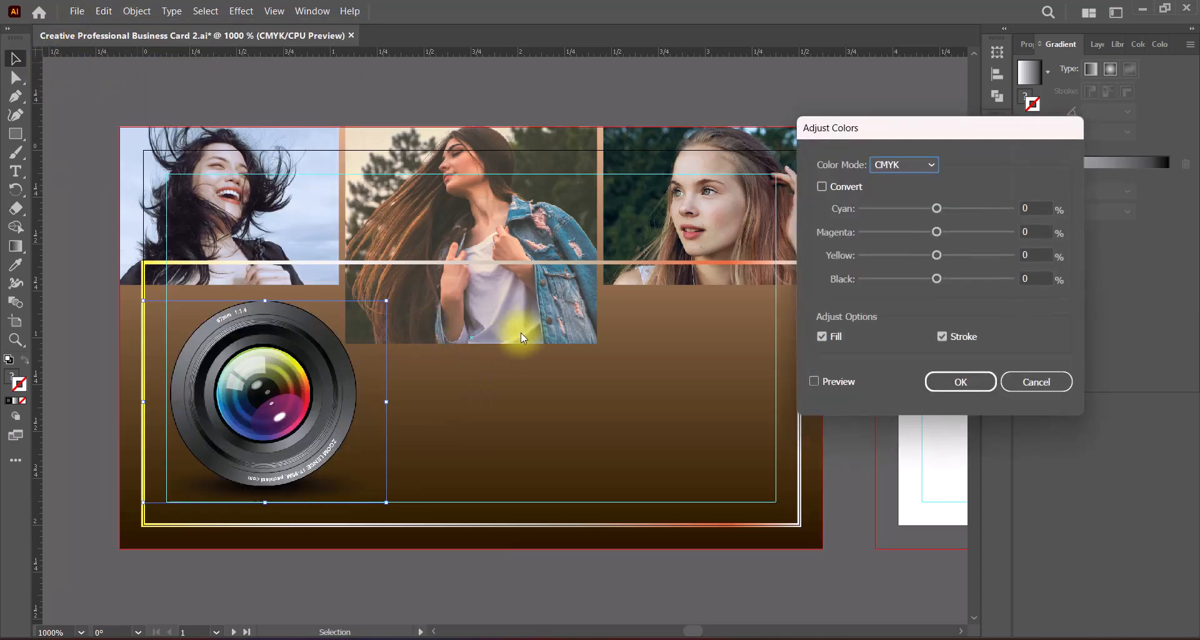
click(813, 381)
drag(936, 255, 935, 212)
click(976, 381)
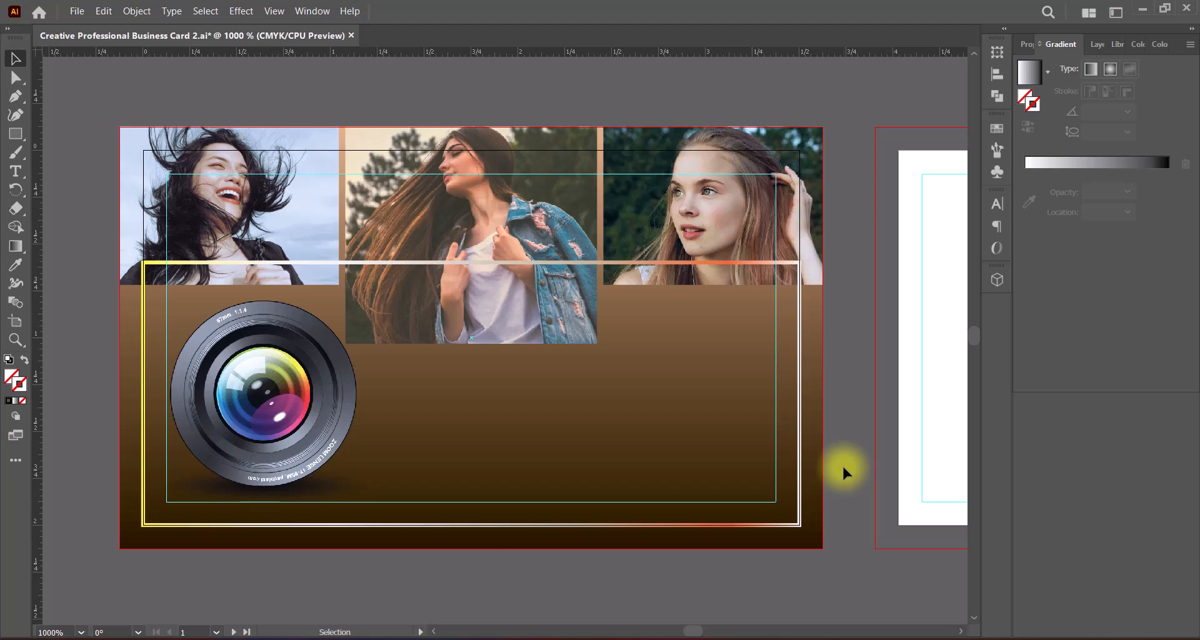
click(375, 369)
key(ctrl+s)
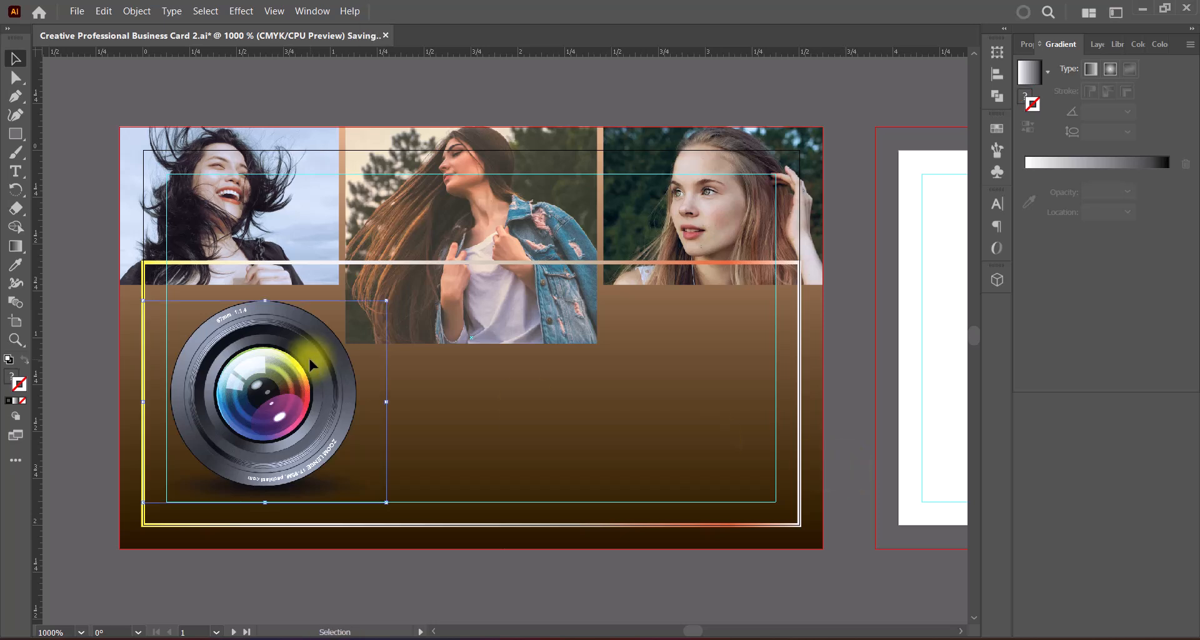
key(Down)
key(Down)
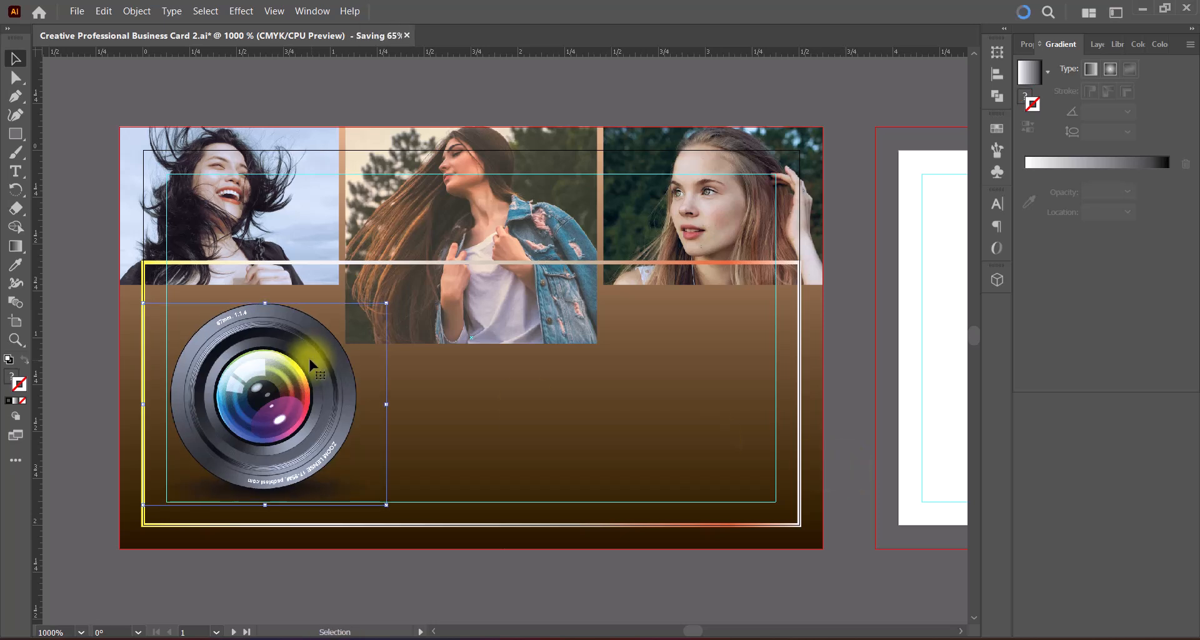
key(Up)
key(Up)
Step: Save the file, paste the copied bokeh photo and place it over the middle of the front card
click(848, 441)
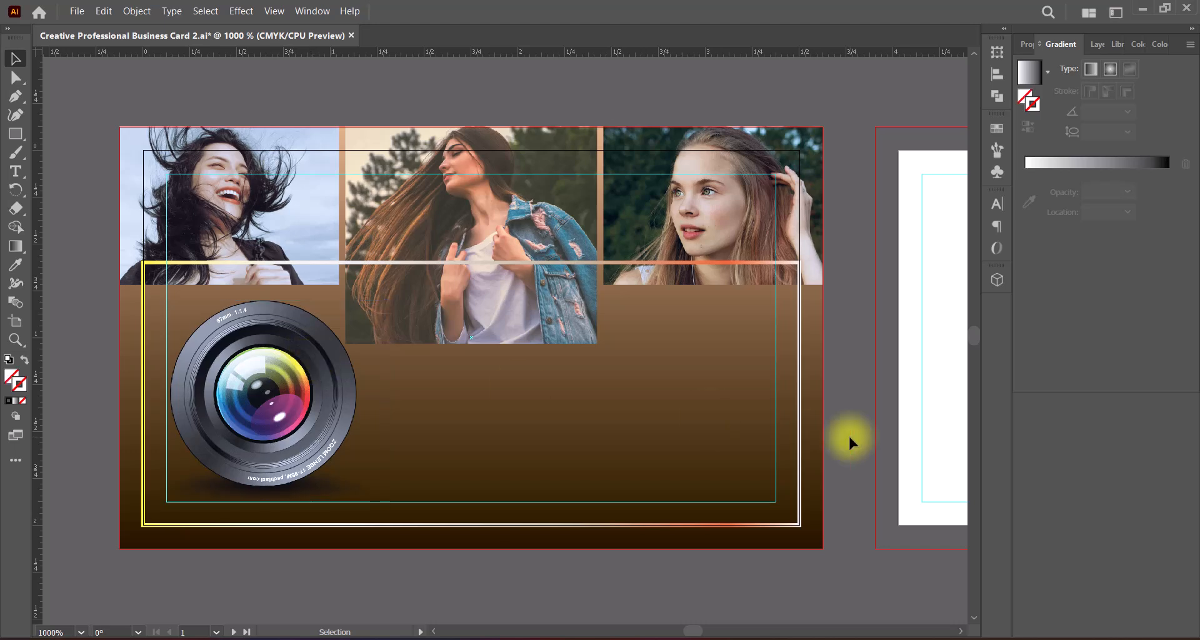
key(ctrl+s)
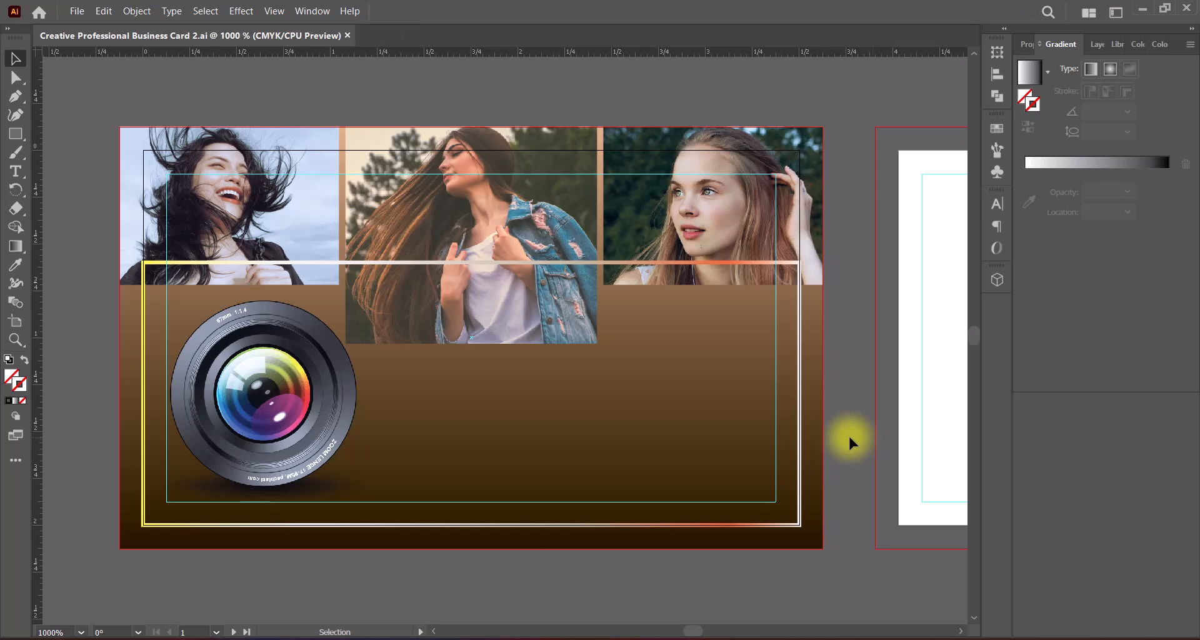
key(ctrl+v)
drag(500, 240, 509, 387)
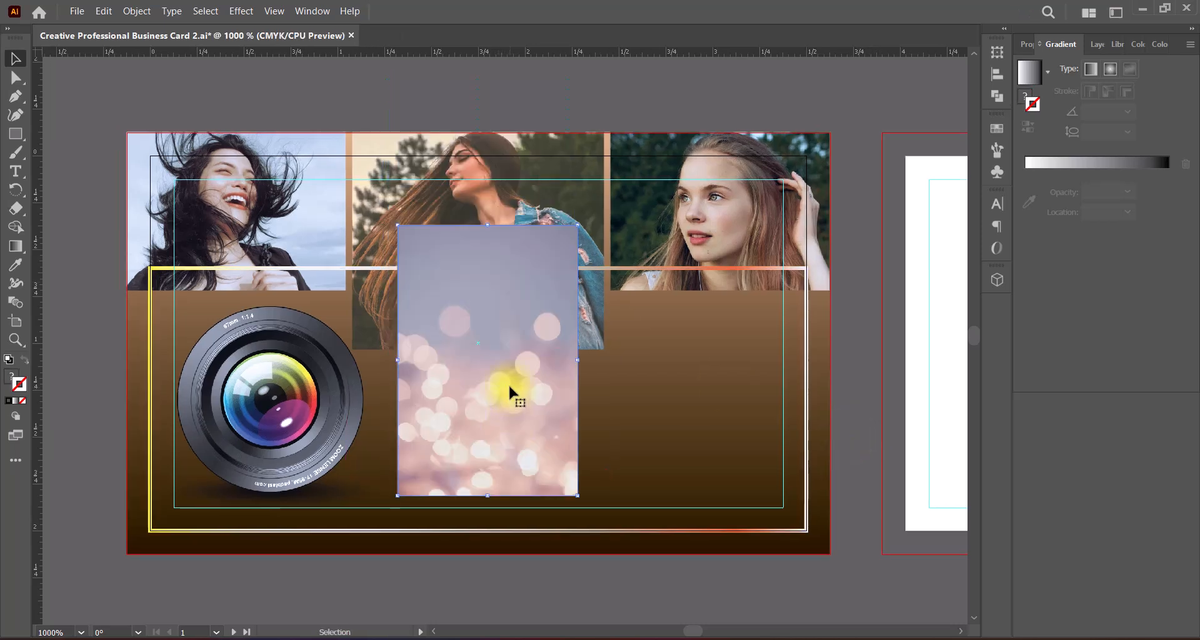
Step: Rotate the bokeh photo by 270° so that it lies in landscape orientation
right_click(508, 384)
mouse_move(565, 295)
click(714, 335)
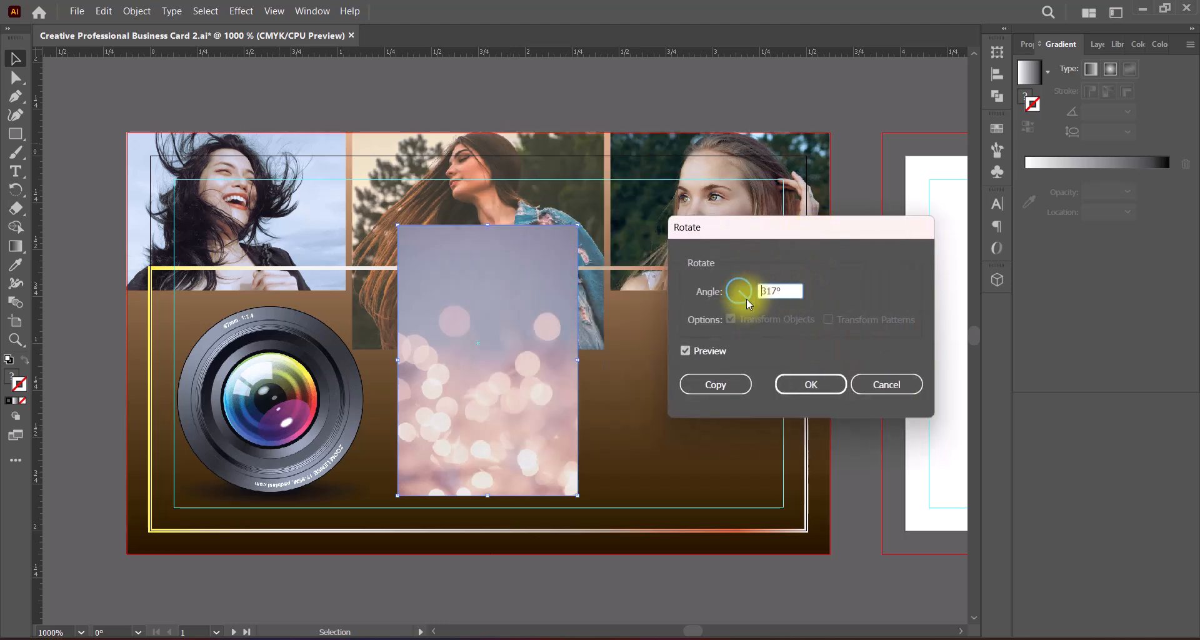
drag(746, 298, 772, 292)
text(0)
key(Return)
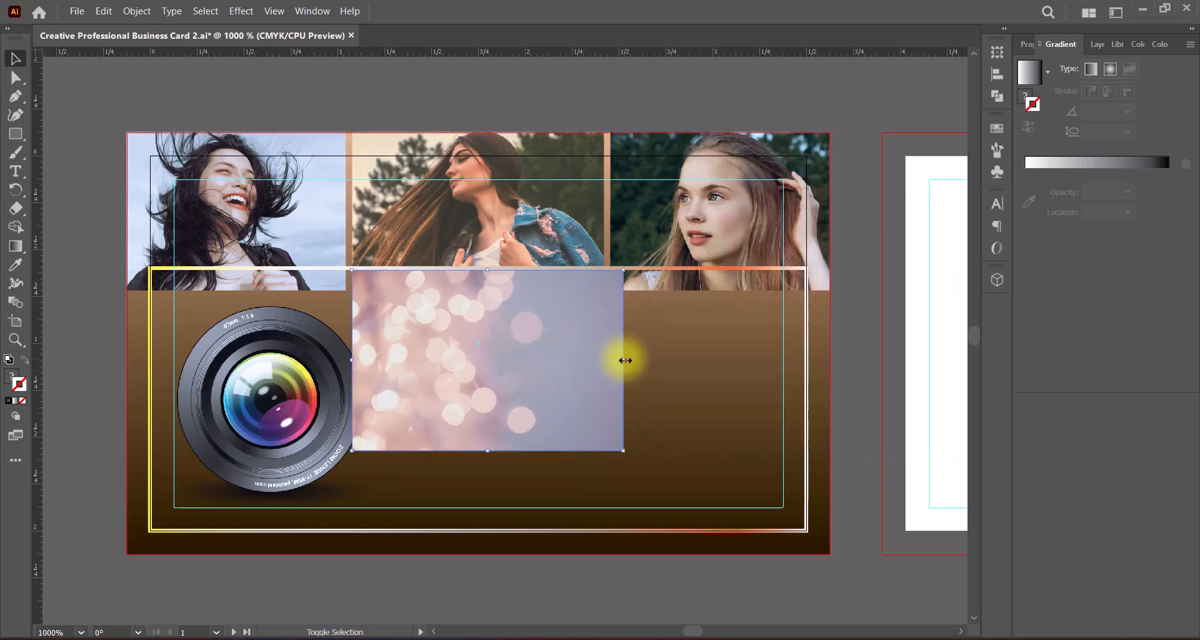
Step: Enlarge the bokeh photo to cover the whole front card, out to the bleed edges
drag(623, 359, 828, 402)
drag(352, 360, 249, 367)
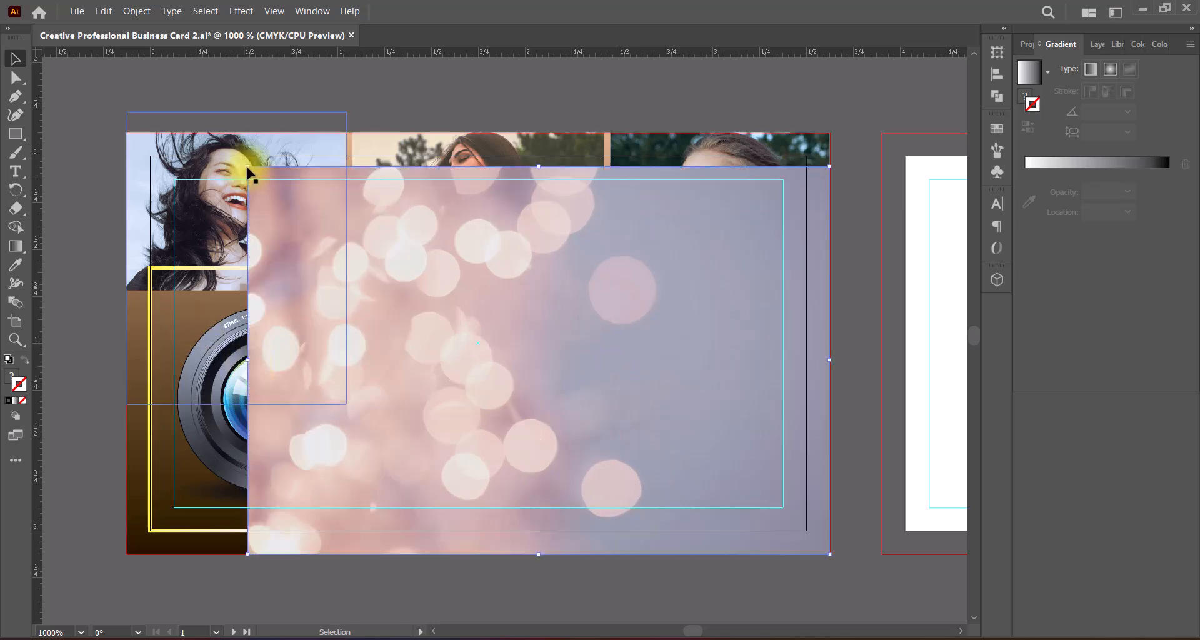
drag(247, 166, 169, 136)
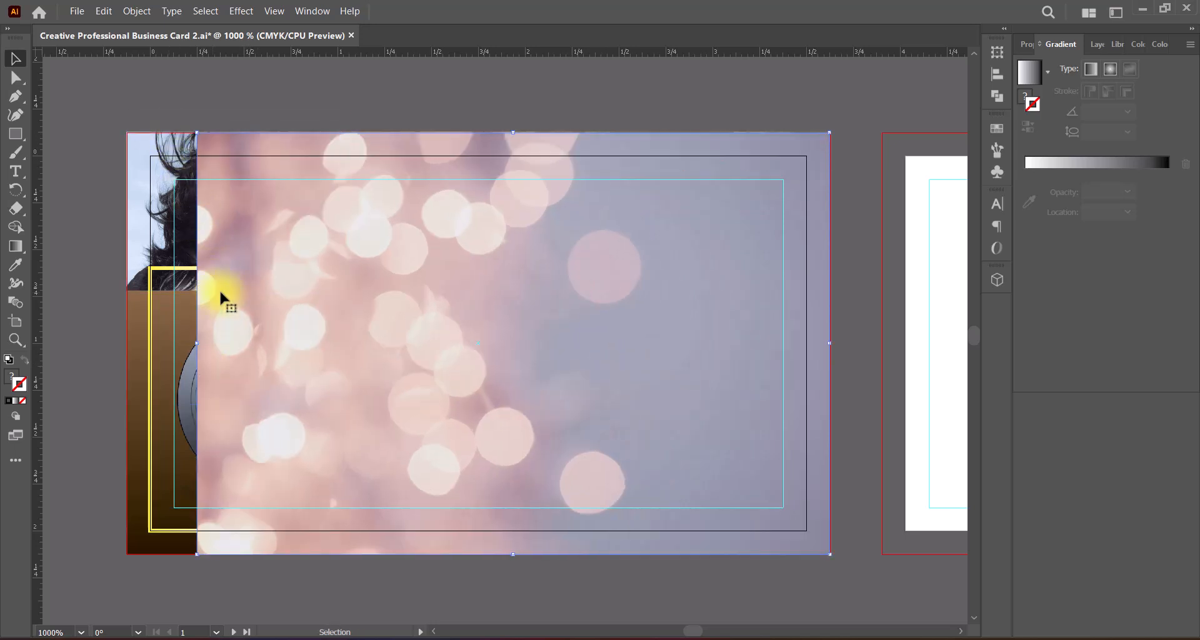
drag(197, 343, 129, 338)
right_click(575, 404)
mouse_move(706, 327)
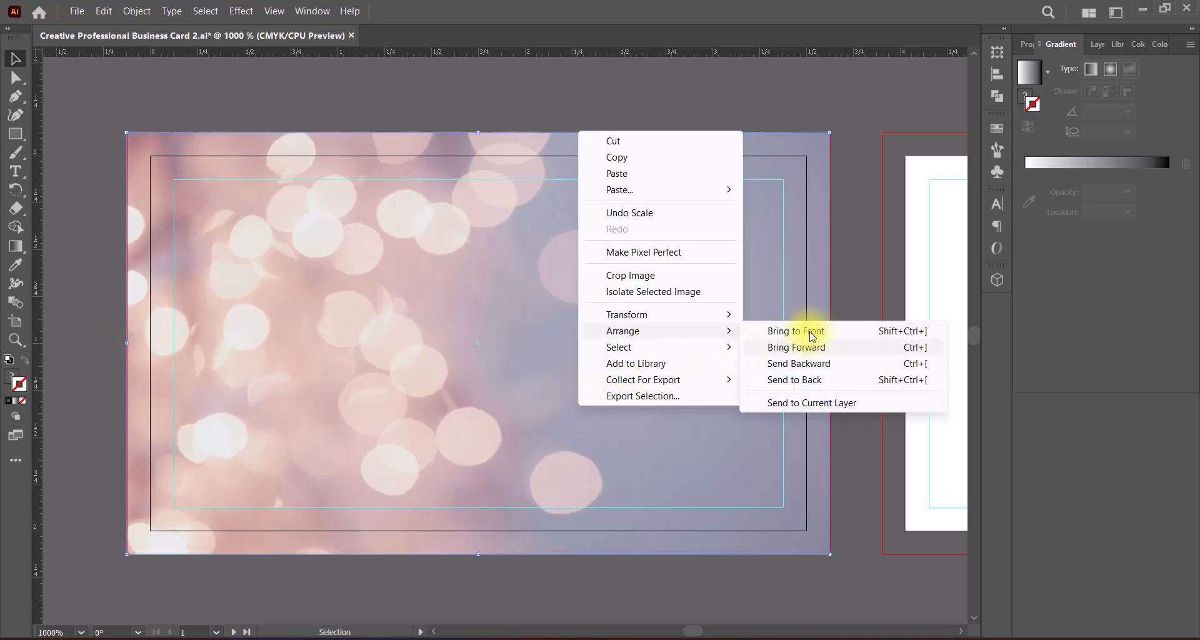
click(810, 380)
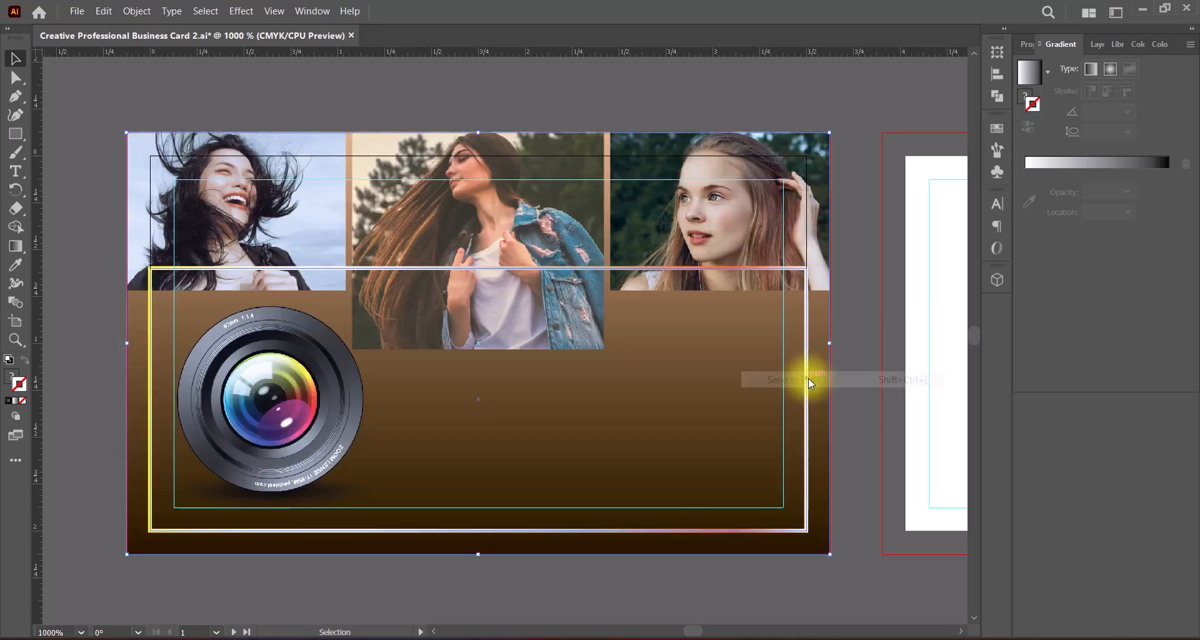
key(ctrl+z)
Step: Send the bokeh photo backward step by step until it lies behind the three photos but above the brown gradient background
right_click(557, 389)
mouse_move(681, 314)
click(793, 347)
right_click(612, 365)
mouse_move(694, 292)
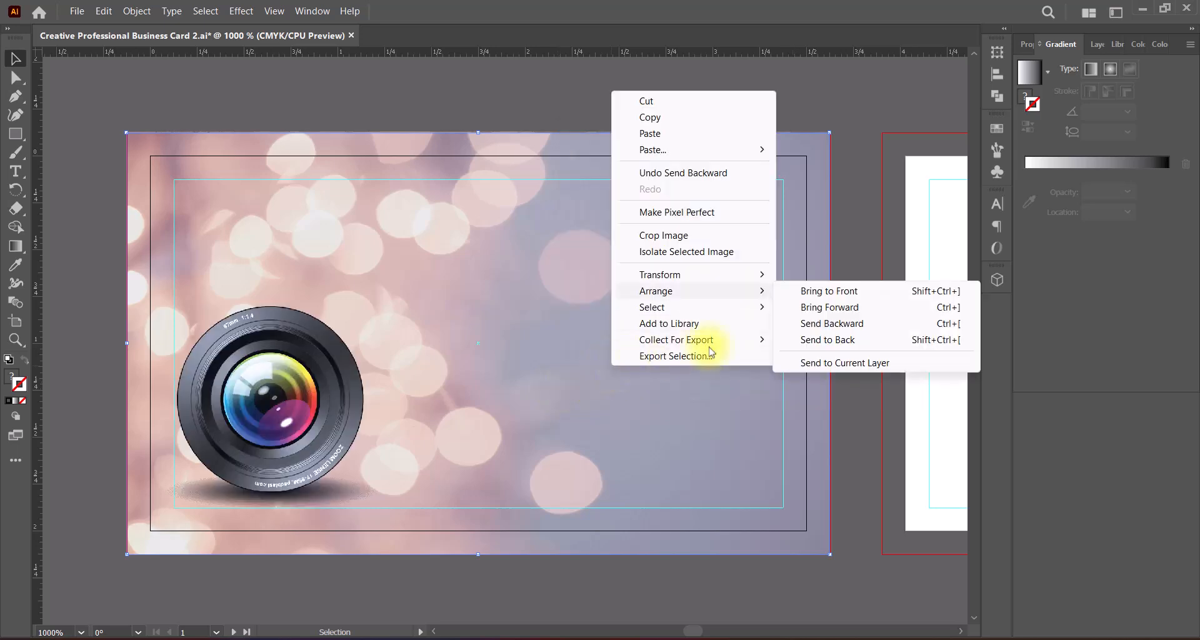
click(831, 323)
right_click(563, 353)
mouse_move(603, 555)
click(800, 585)
right_click(613, 386)
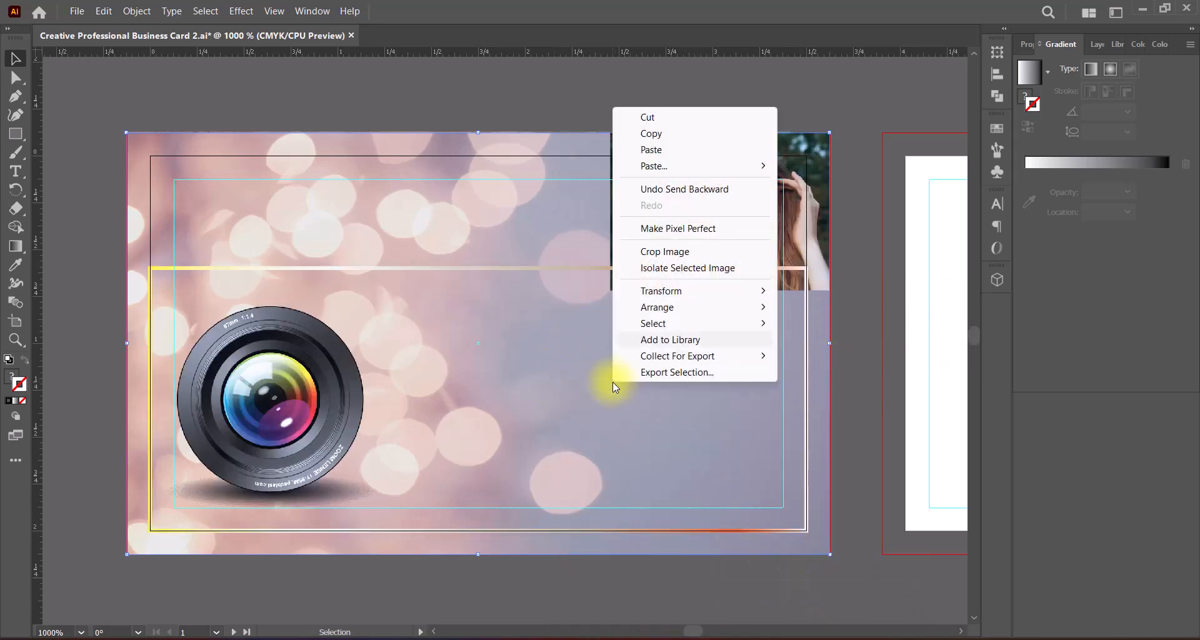
mouse_move(687, 307)
click(836, 343)
right_click(629, 400)
mouse_move(675, 331)
click(837, 365)
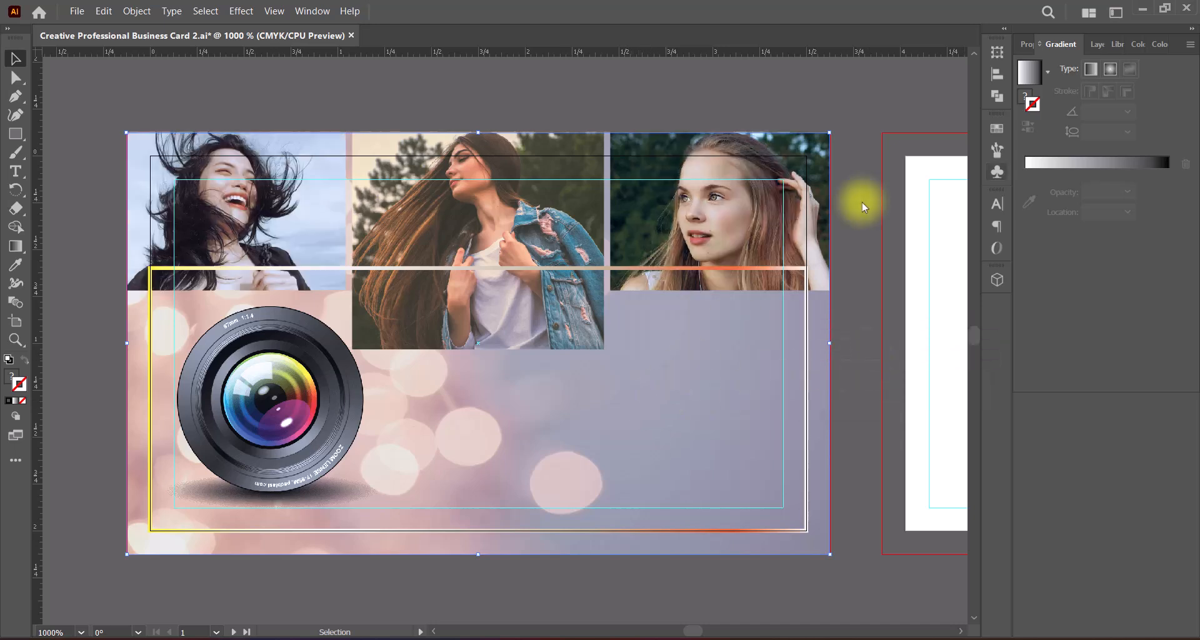
Step: Set the bokeh photo's opacity to 60% and convert its colors to CMYK
click(1025, 44)
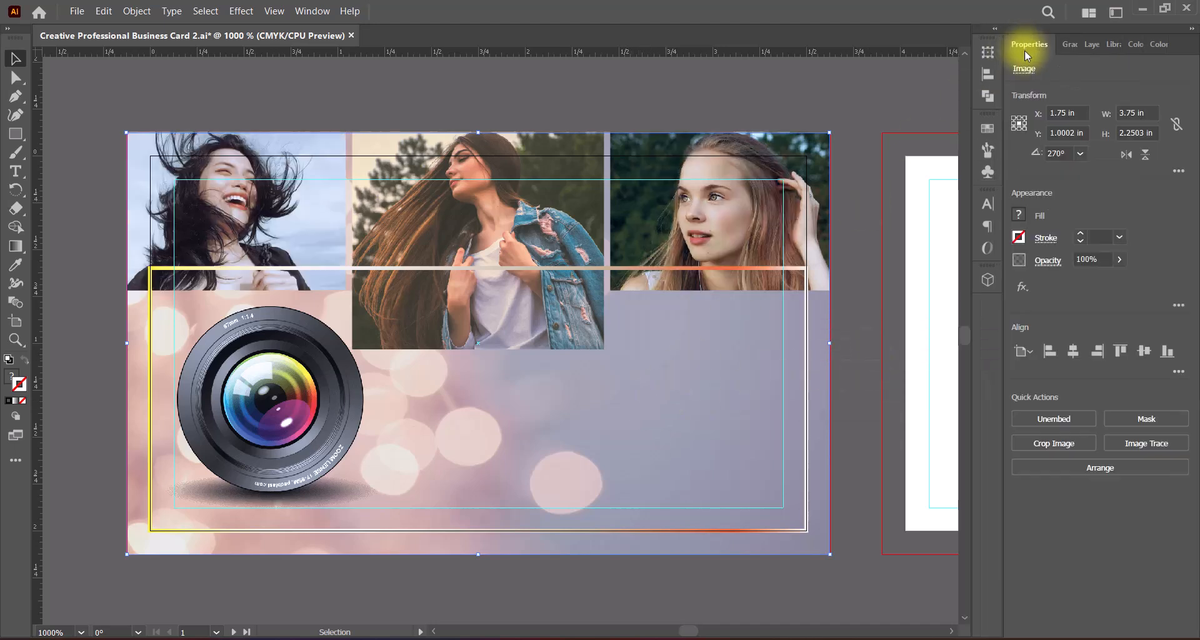
click(1120, 259)
click(1107, 280)
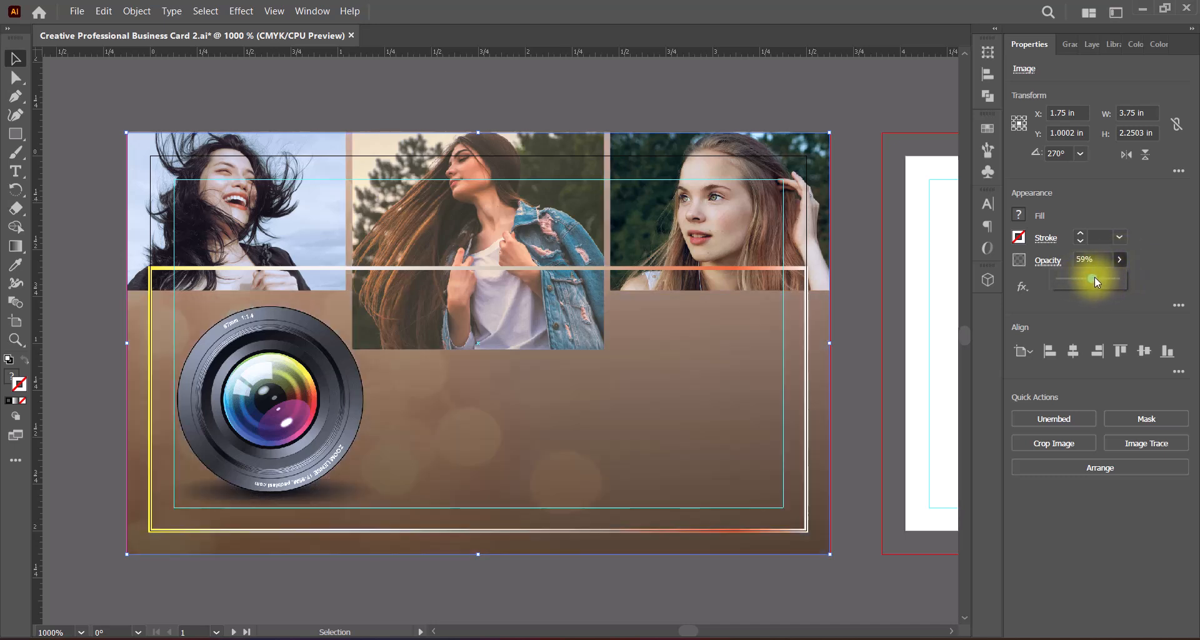
drag(1094, 279, 1095, 279)
click(104, 11)
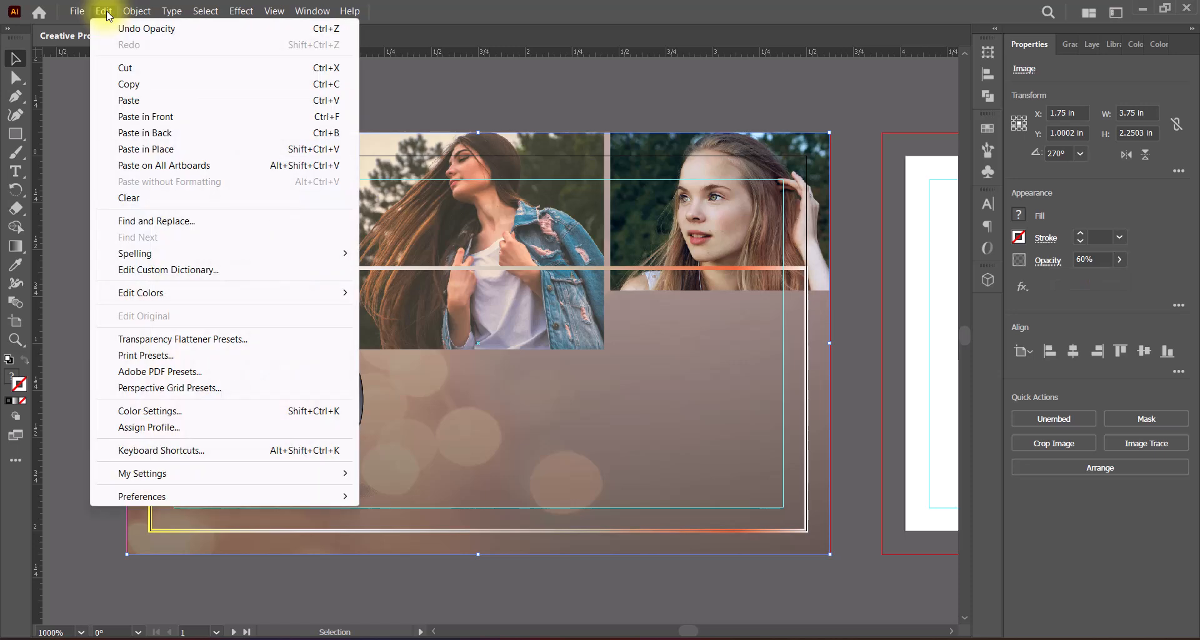
mouse_move(350, 302)
click(431, 399)
Step: Adjust the bokeh photo's color balance to Cyan 20%, Magenta 51%, Yellow -100% and Black 12%, affecting the fill only
click(105, 11)
mouse_move(250, 293)
click(420, 332)
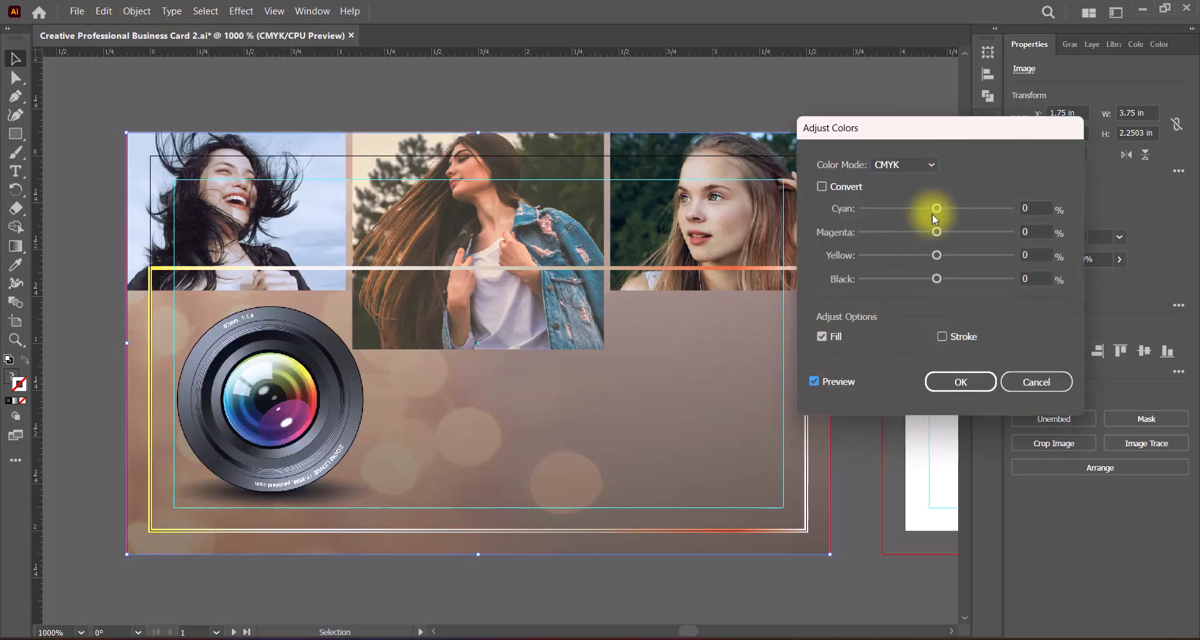
mouse_move(937, 208)
mouse_down()
mouse_move(976, 208)
mouse_move(918, 208)
mouse_move(982, 211)
mouse_move(938, 230)
mouse_move(986, 231)
mouse_move(950, 208)
mouse_up()
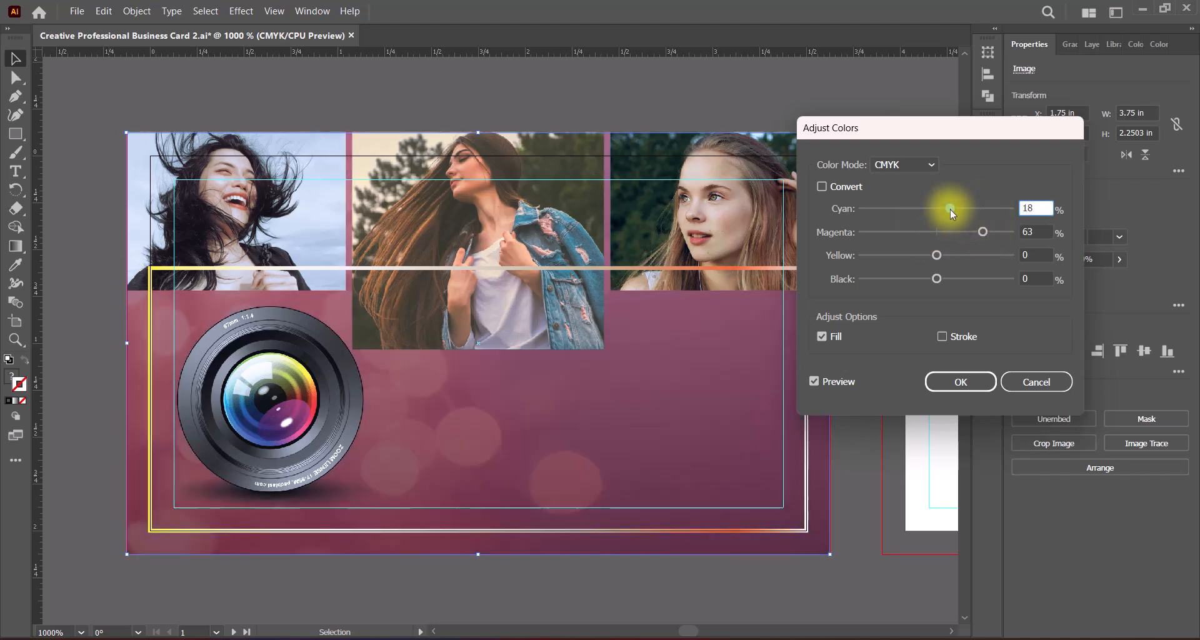
drag(937, 255, 949, 276)
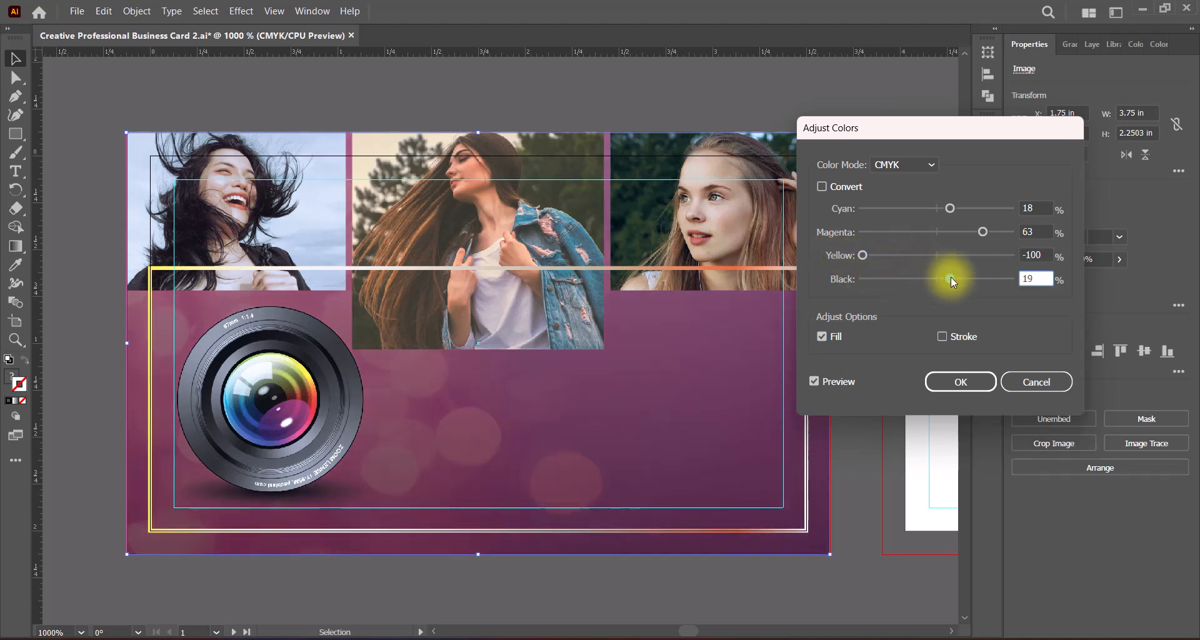
drag(949, 209, 974, 230)
click(956, 378)
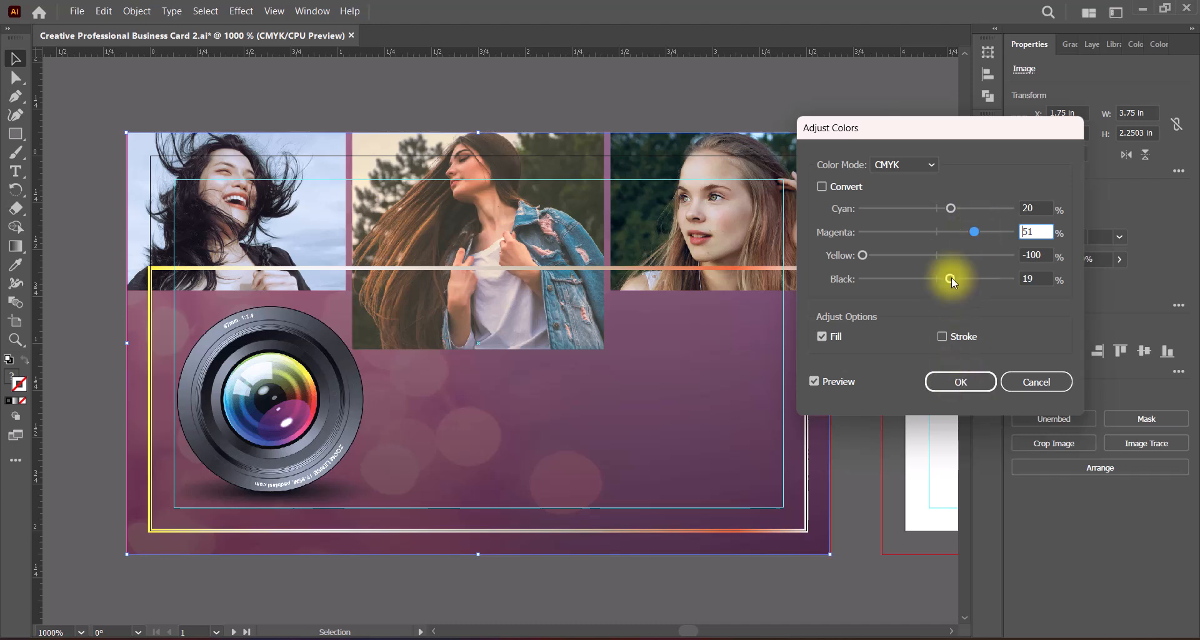
drag(951, 277, 946, 278)
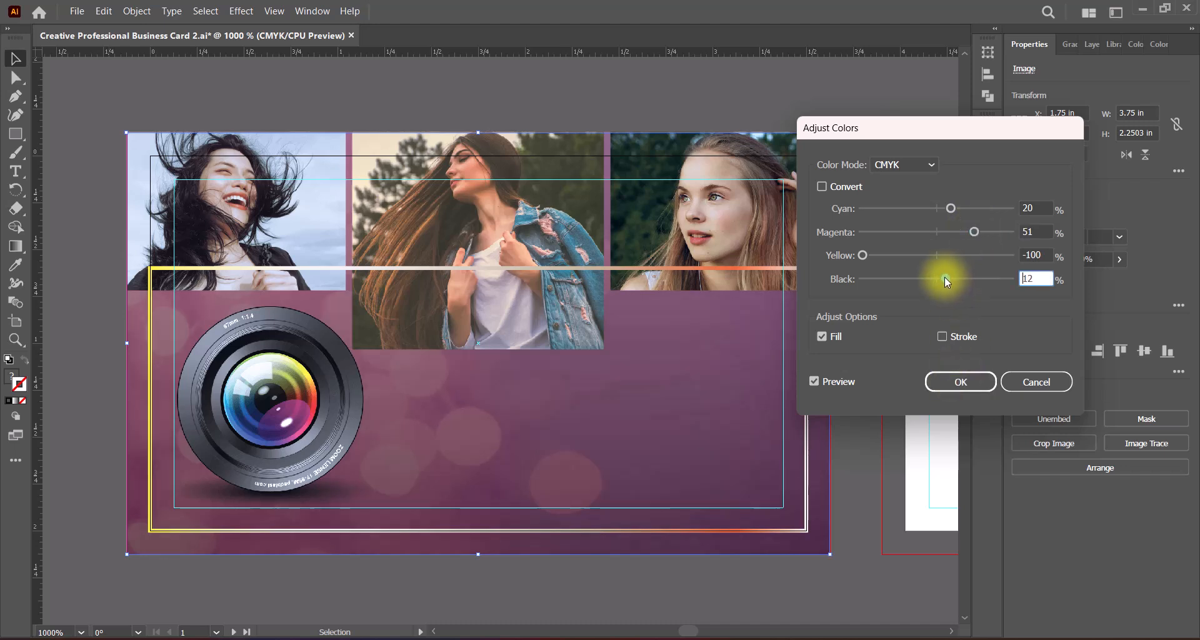
click(961, 381)
Step: Reflect the bokeh photo across the vertical axis
right_click(504, 392)
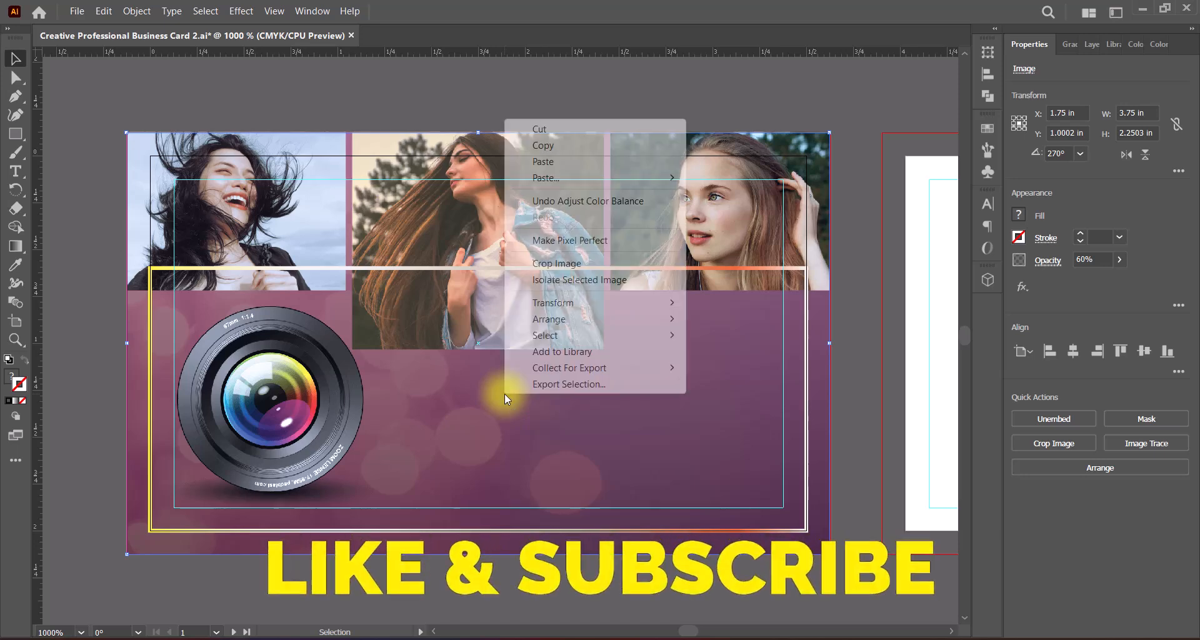
click(727, 358)
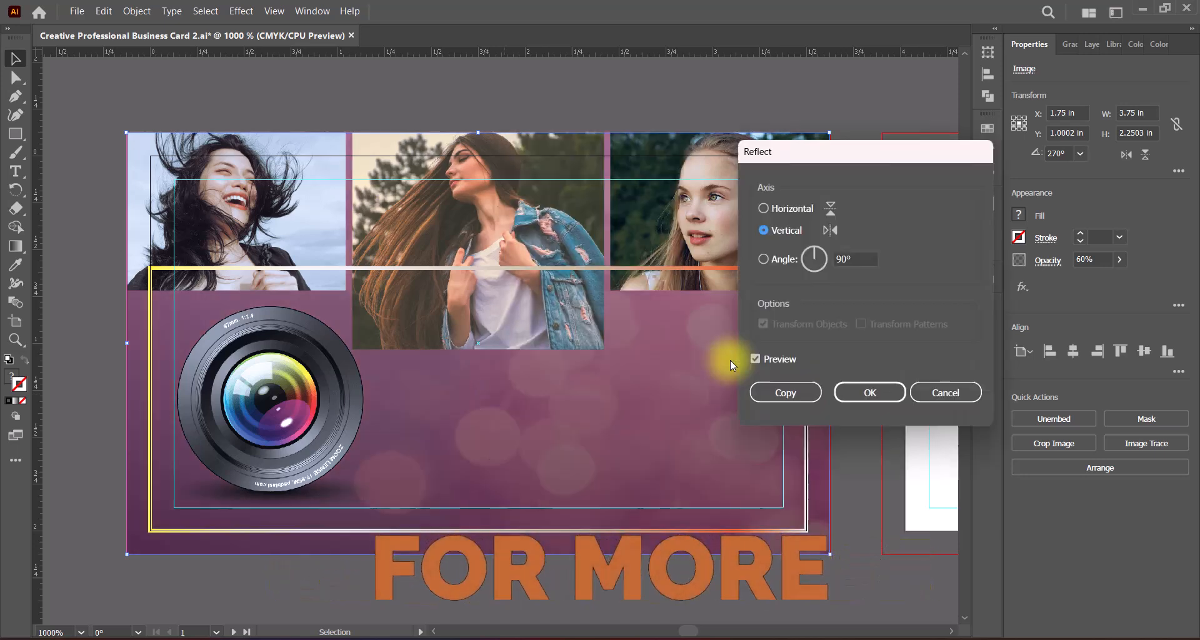
click(848, 392)
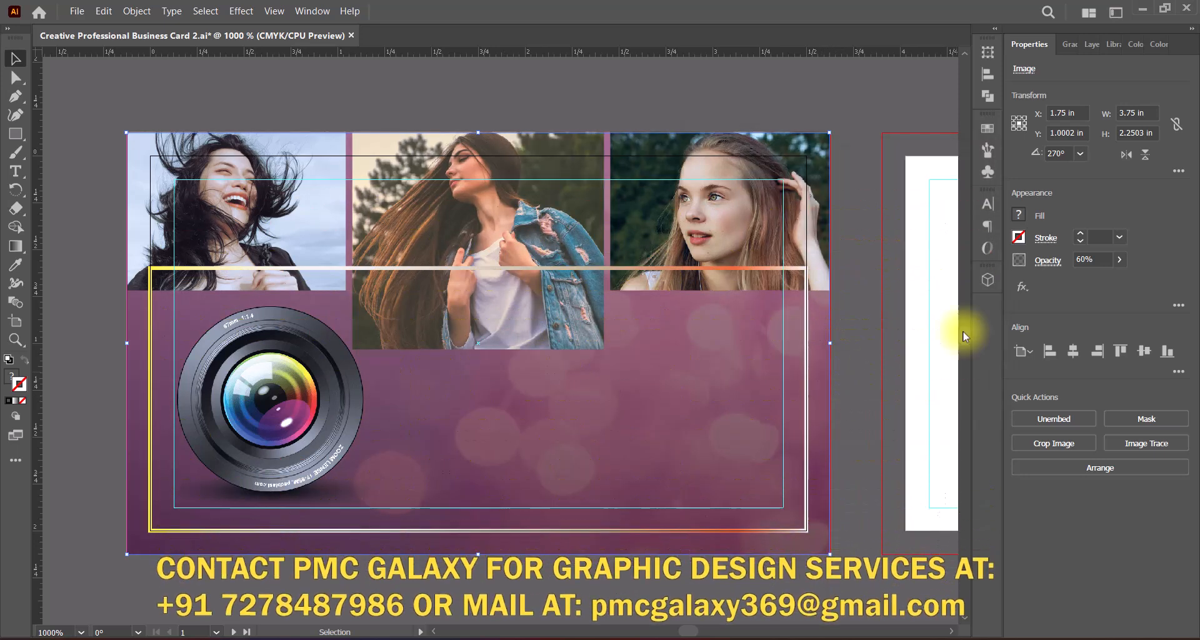
Step: Lower the bokeh photo's opacity slightly below 60%, deselect it and save the document
click(1120, 259)
drag(1105, 278, 1089, 278)
click(849, 370)
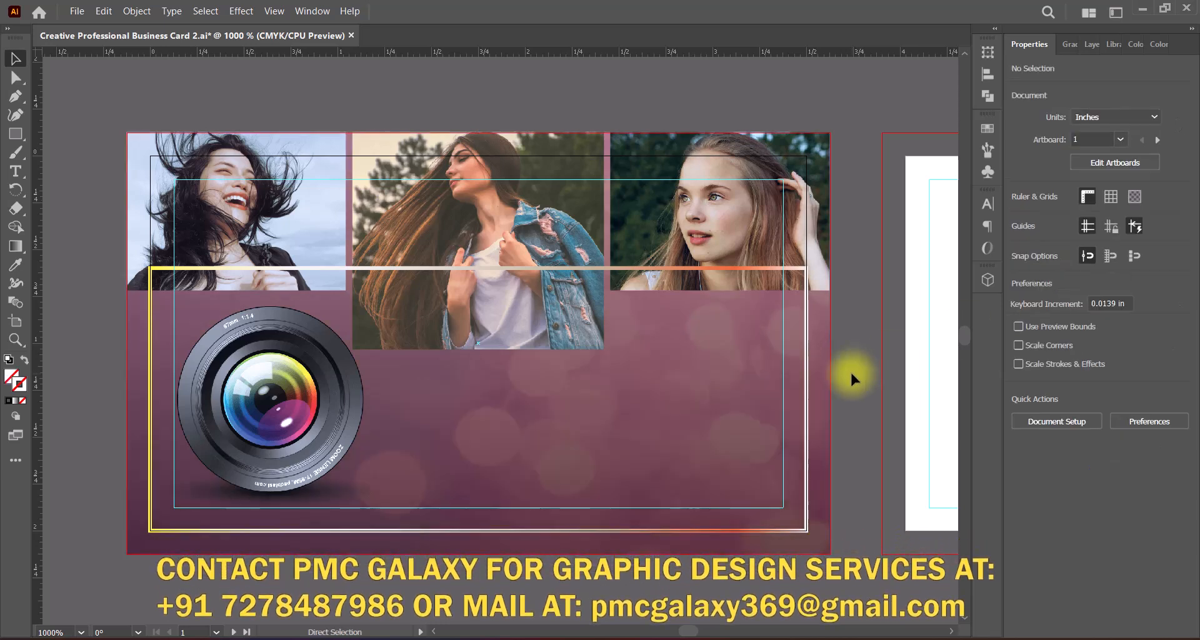
key(ctrl+s)
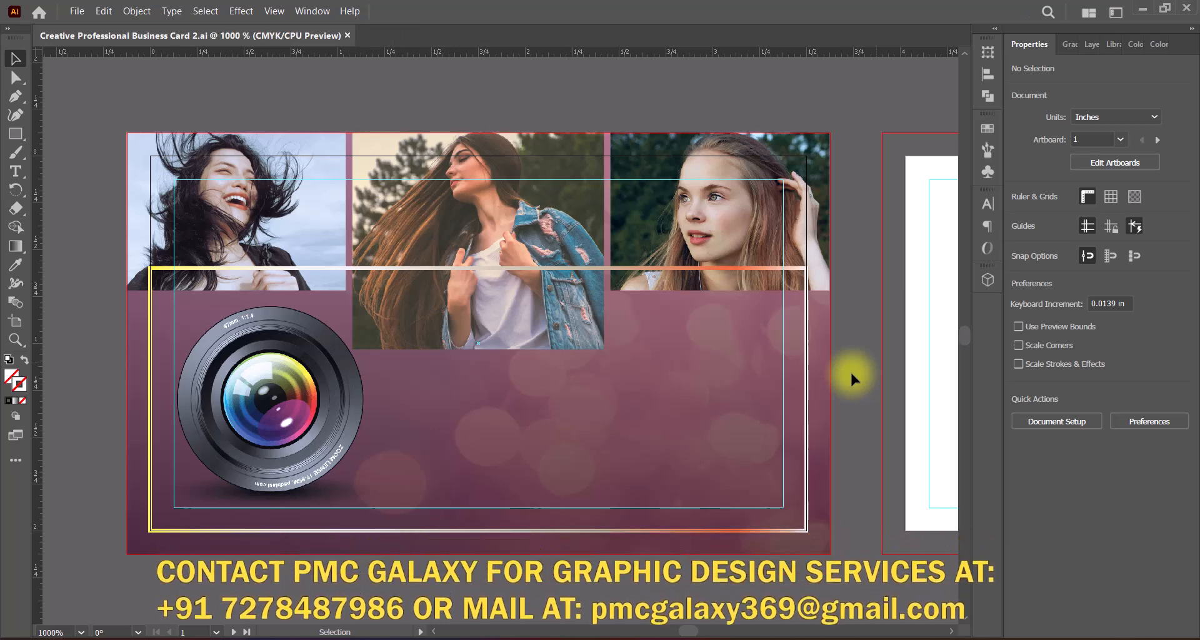
Step: Bring the middle photo to the front so it covers the gradient outline
key(comma)
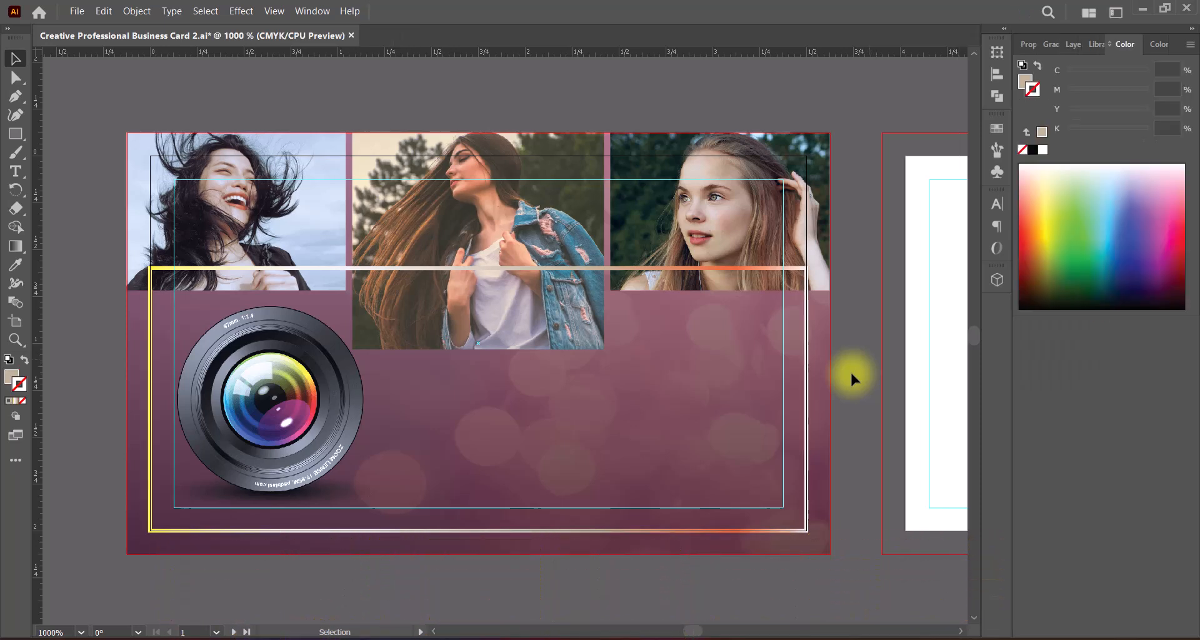
right_click(553, 318)
mouse_move(631, 563)
click(798, 564)
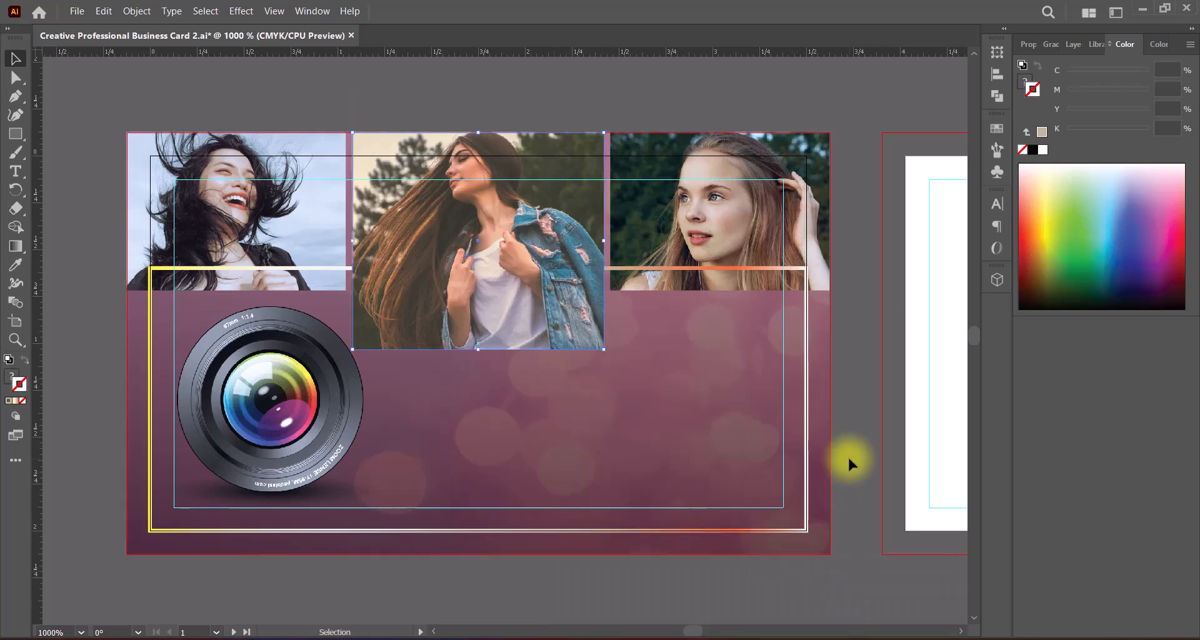
Step: Try bringing the third photo in front of the gradient outline and undo that change
right_click(730, 237)
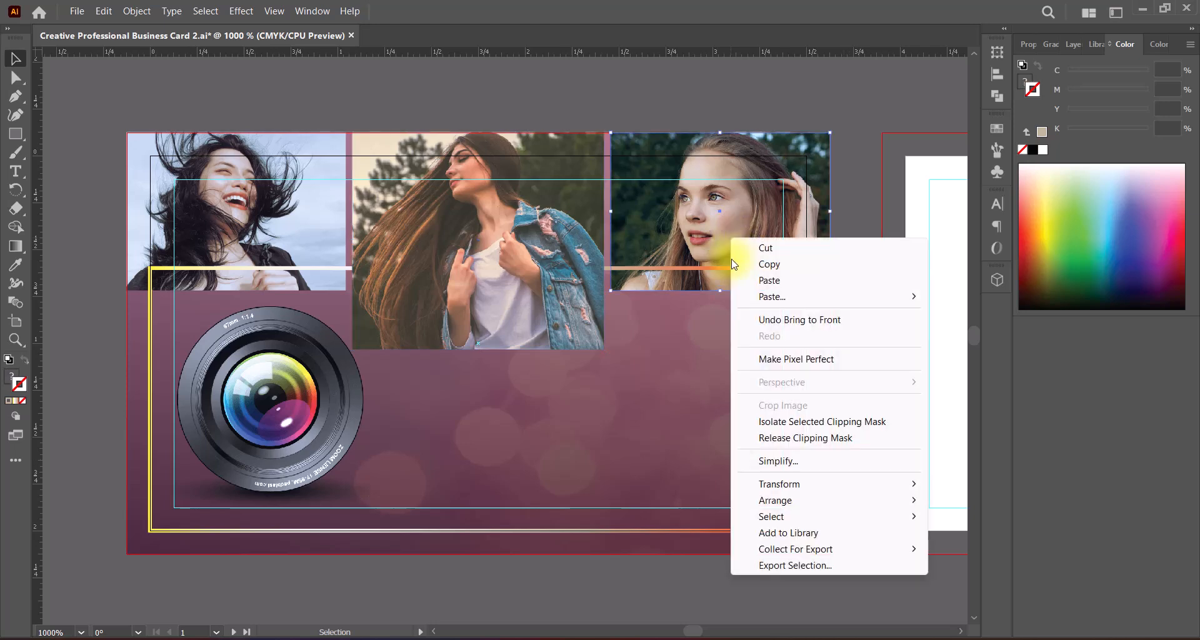
mouse_move(812, 500)
click(966, 500)
click(863, 423)
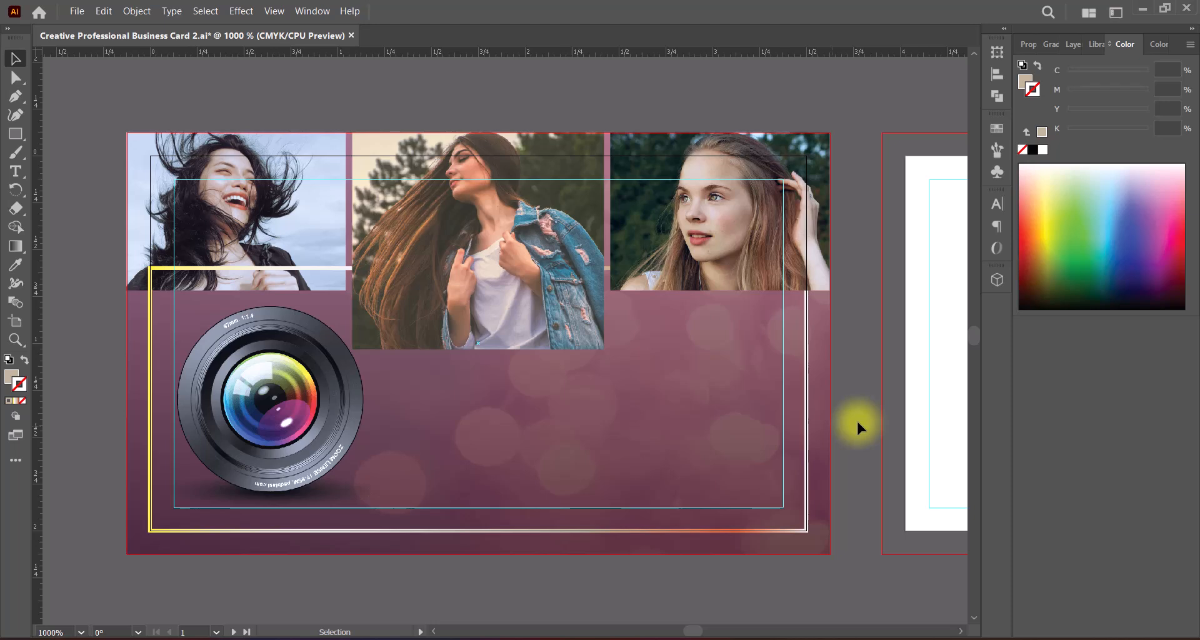
key(ctrl+z)
Step: Bring the first photo, above the camera lens, in front of the gradient outline and save the document
right_click(302, 215)
mouse_move(439, 463)
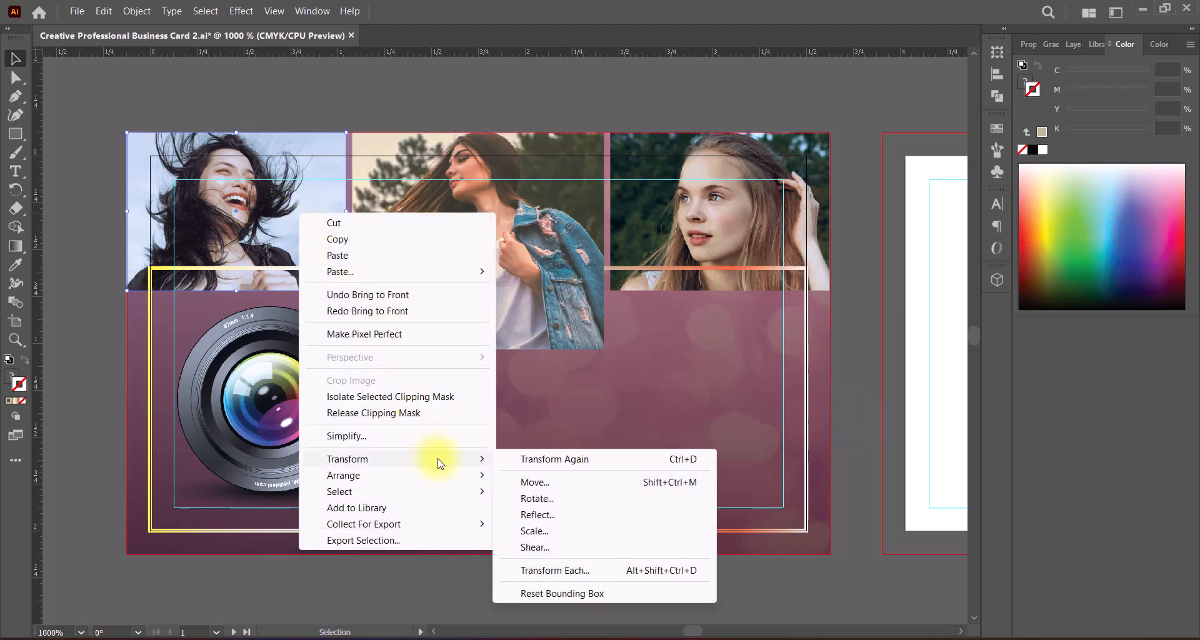
click(536, 475)
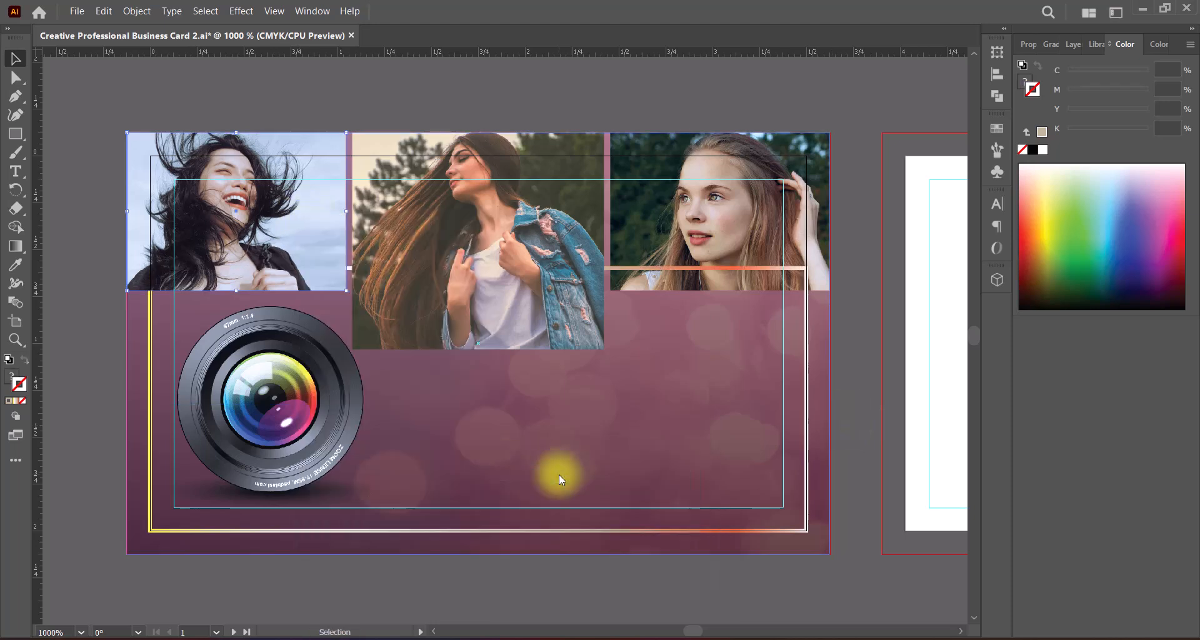
click(856, 383)
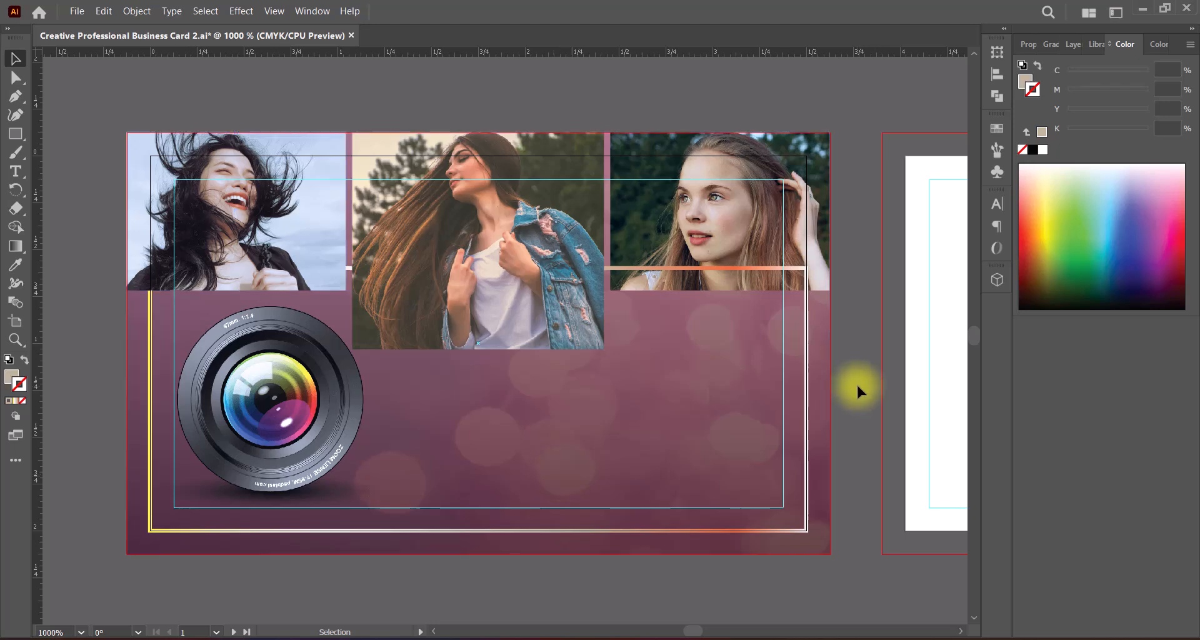
key(ctrl+s)
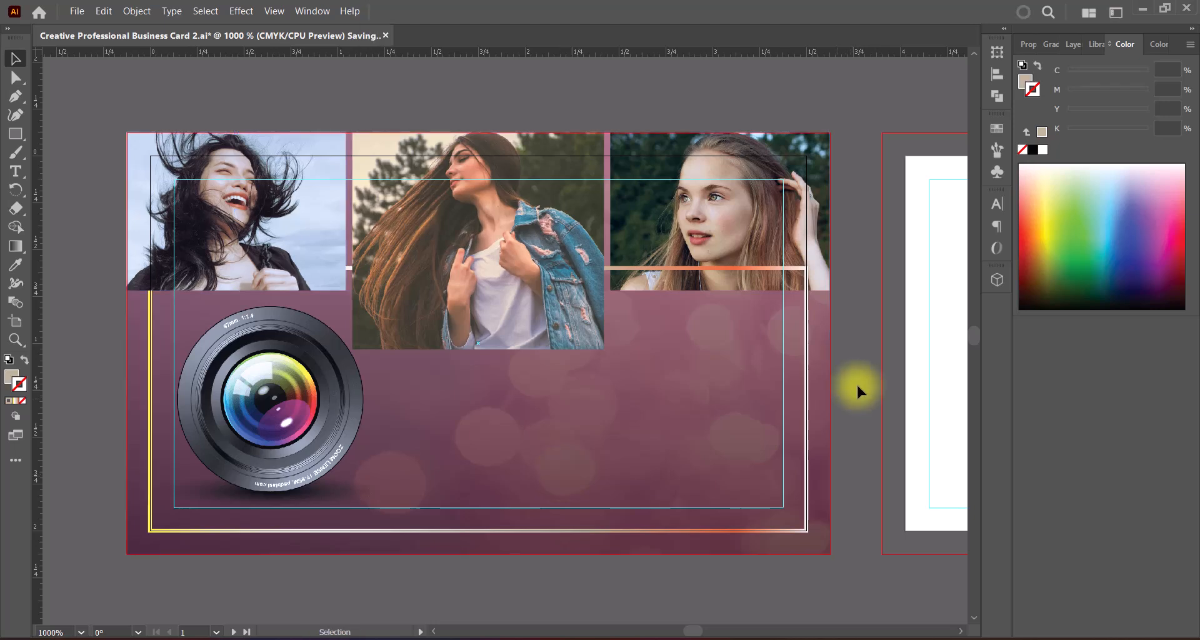
Step: Add the text "Elite Vision Photography" on the purple area beside the camera lens and fill it with white (FFFFFF)
drag(15, 177, 48, 166)
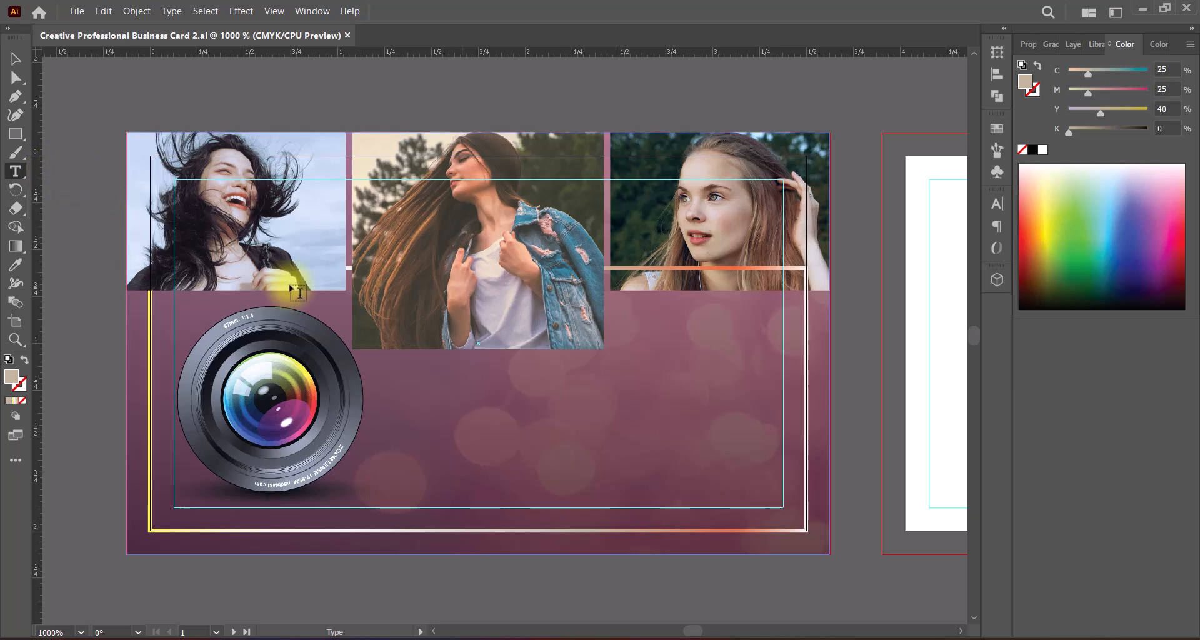
click(541, 415)
key(ctrl+v)
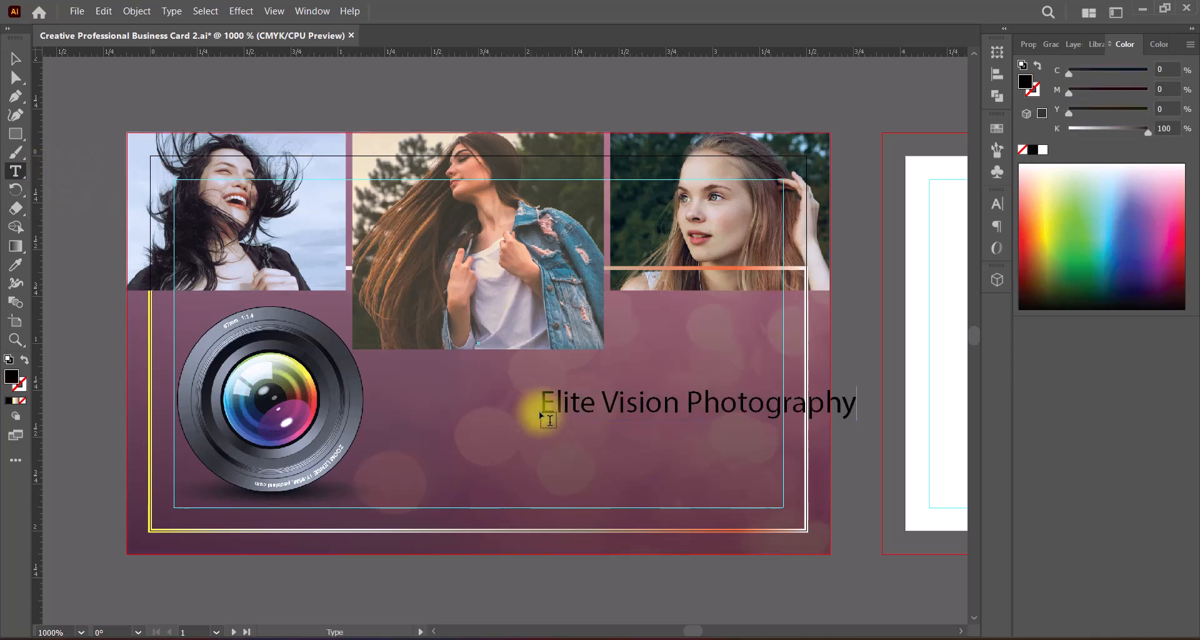
click(15, 58)
double_click(11, 378)
click(775, 211)
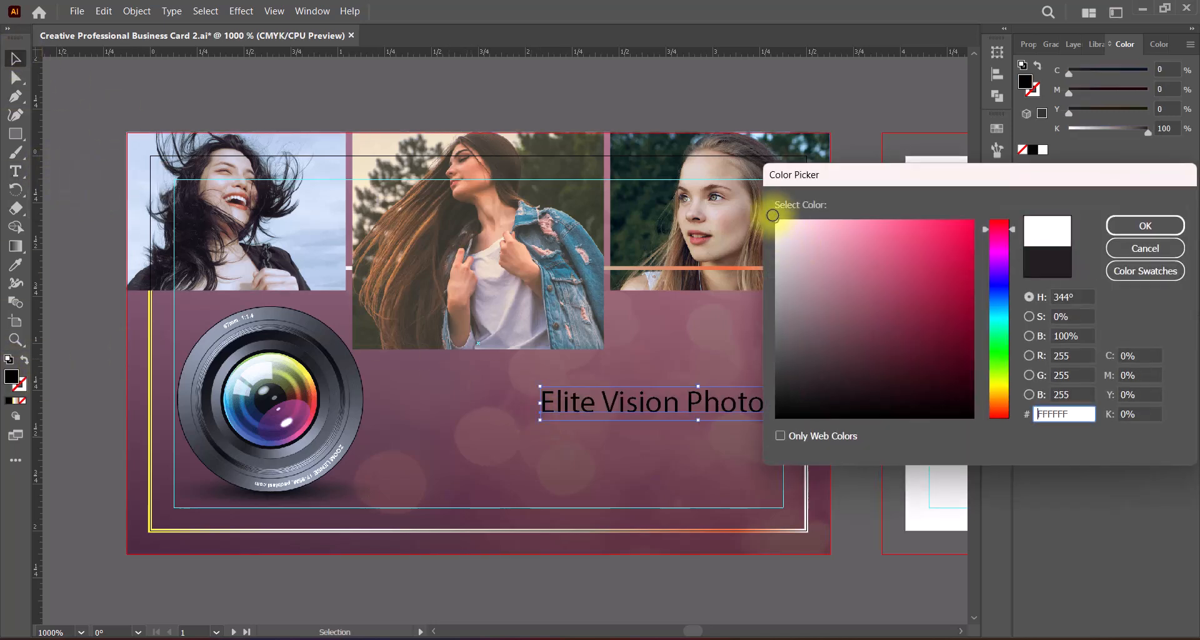
click(1119, 225)
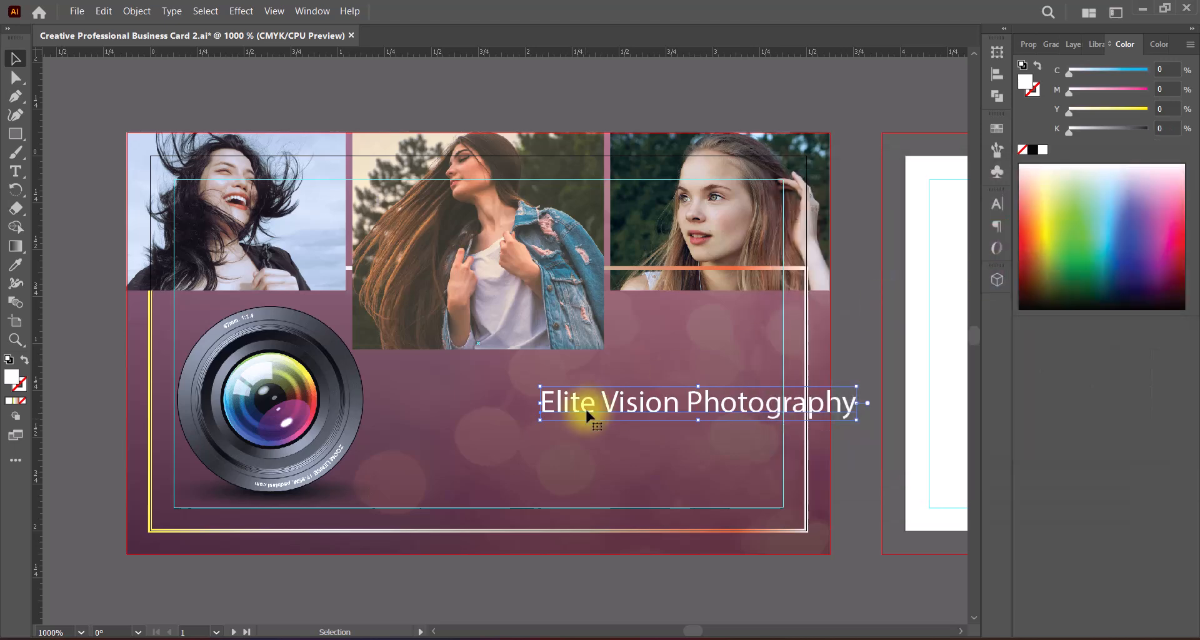
Step: Set the title text in the Eras Bold ITC font with all caps
click(1028, 44)
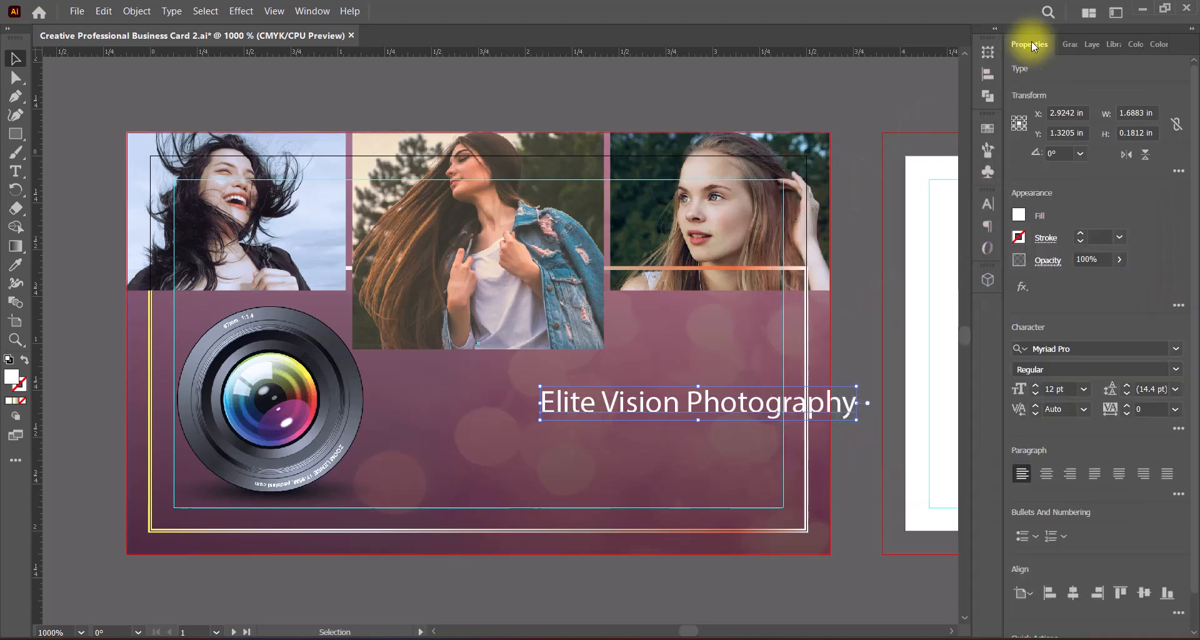
click(1175, 348)
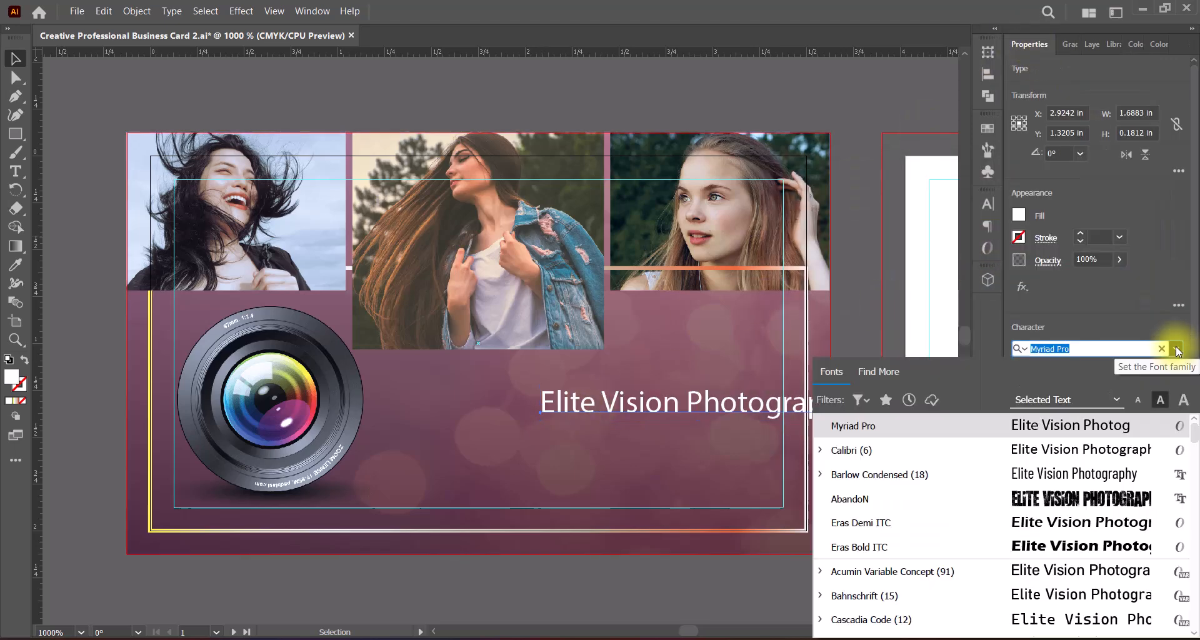
click(1040, 547)
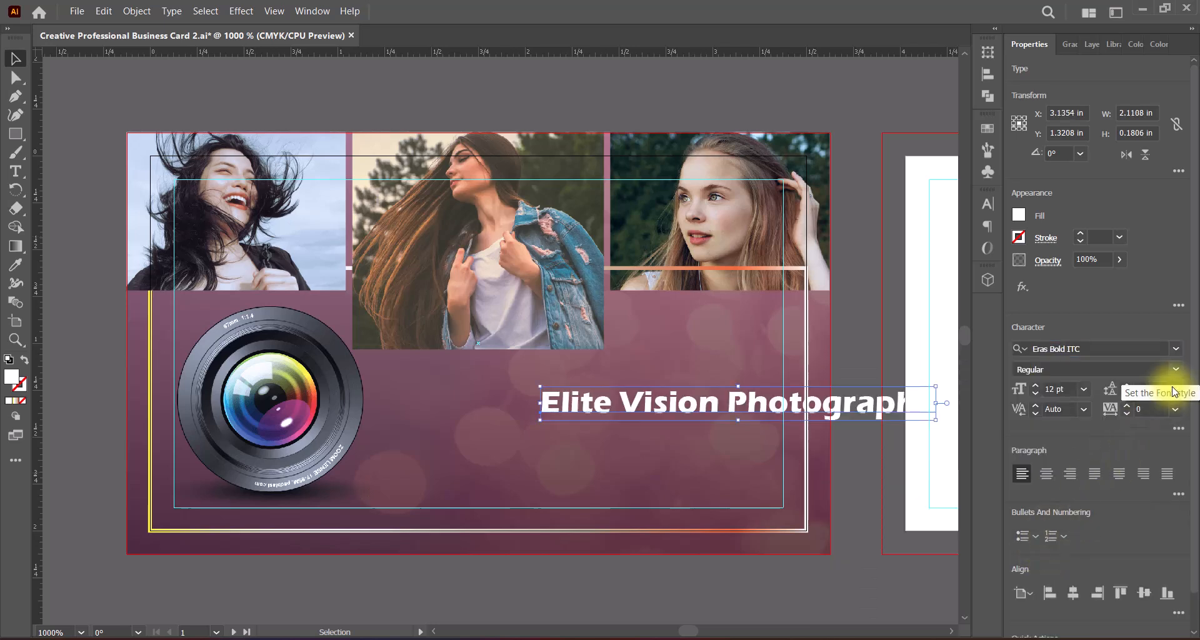
click(1178, 429)
click(1019, 329)
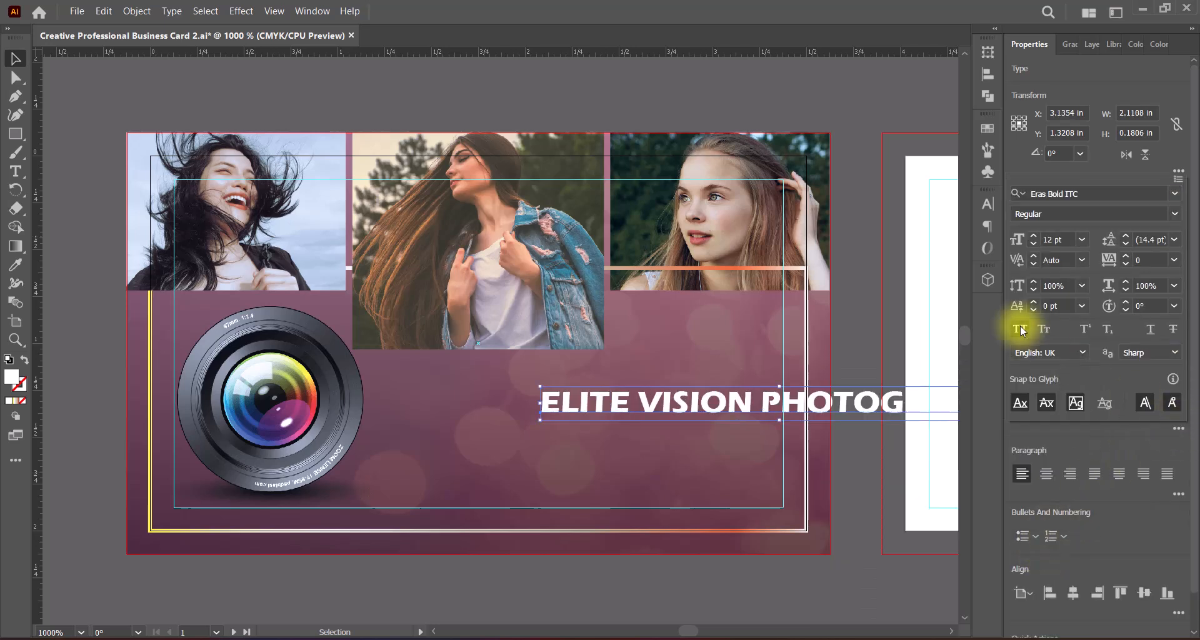
click(1074, 475)
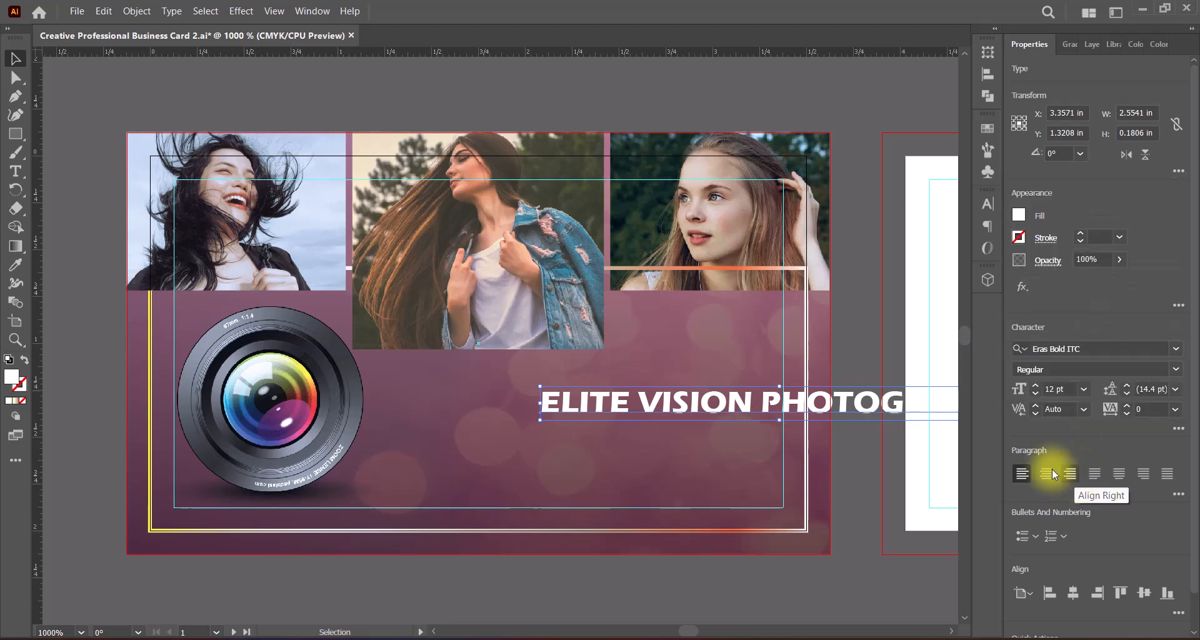
Step: Break the title onto two lines after "ELITE" and place it right-aligned between the lens and the card's edge
double_click(634, 401)
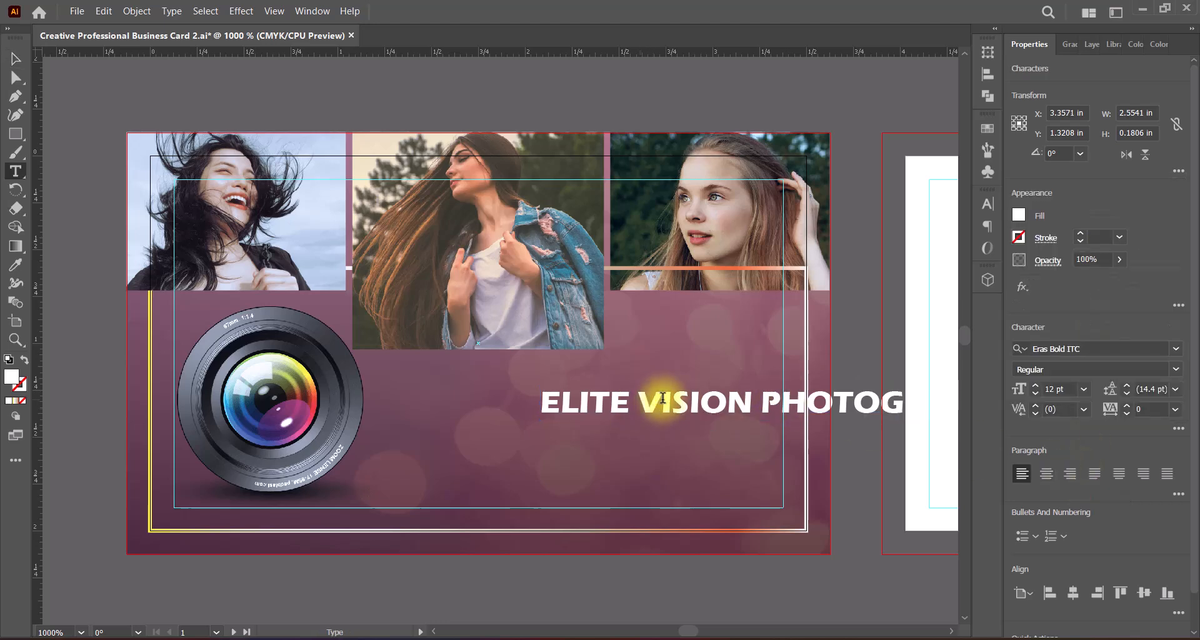
key(Return)
click(15, 58)
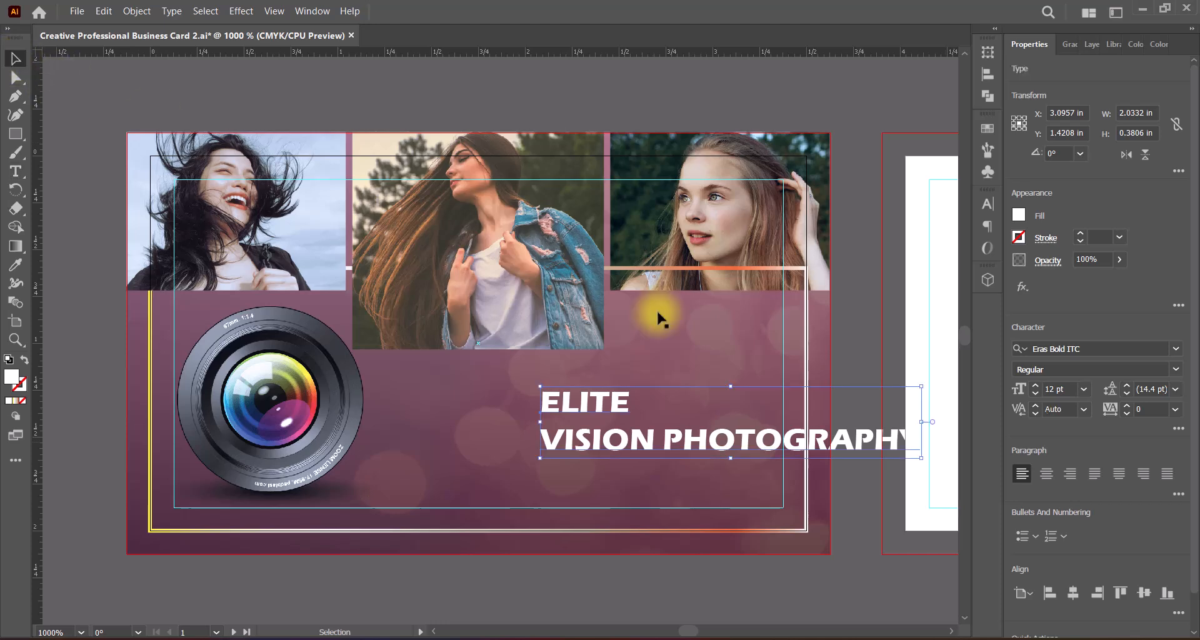
click(1070, 473)
drag(455, 409, 767, 370)
Step: Increase the font size of the word "ELITE" so it stands well above the "VISION PHOTOGRAPHY" line
double_click(680, 370)
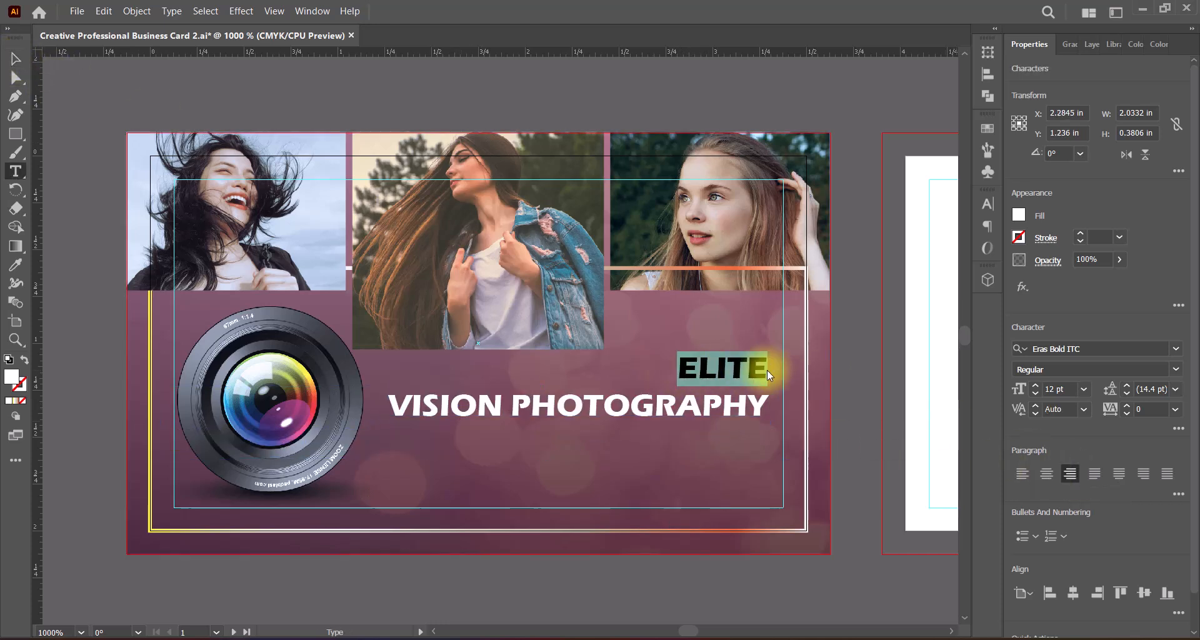
click(1083, 388)
click(1104, 305)
click(16, 58)
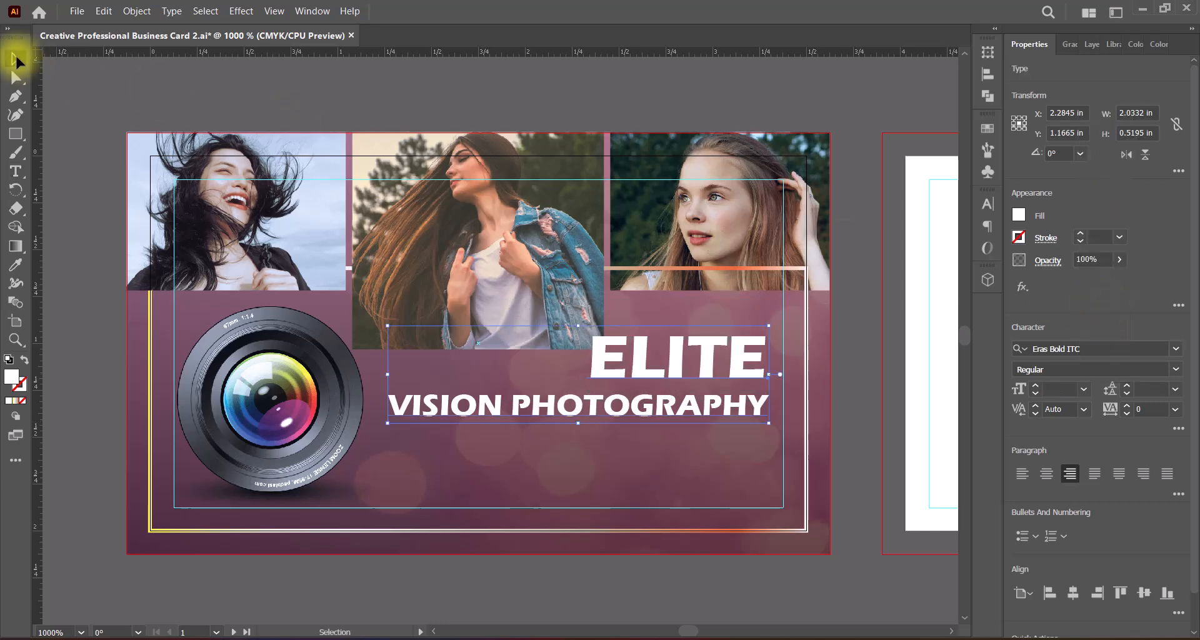
Step: Scale the title proportionally to about 1.84 in wide and position it below the third photo, within the safe-area guide
drag(639, 362, 660, 328)
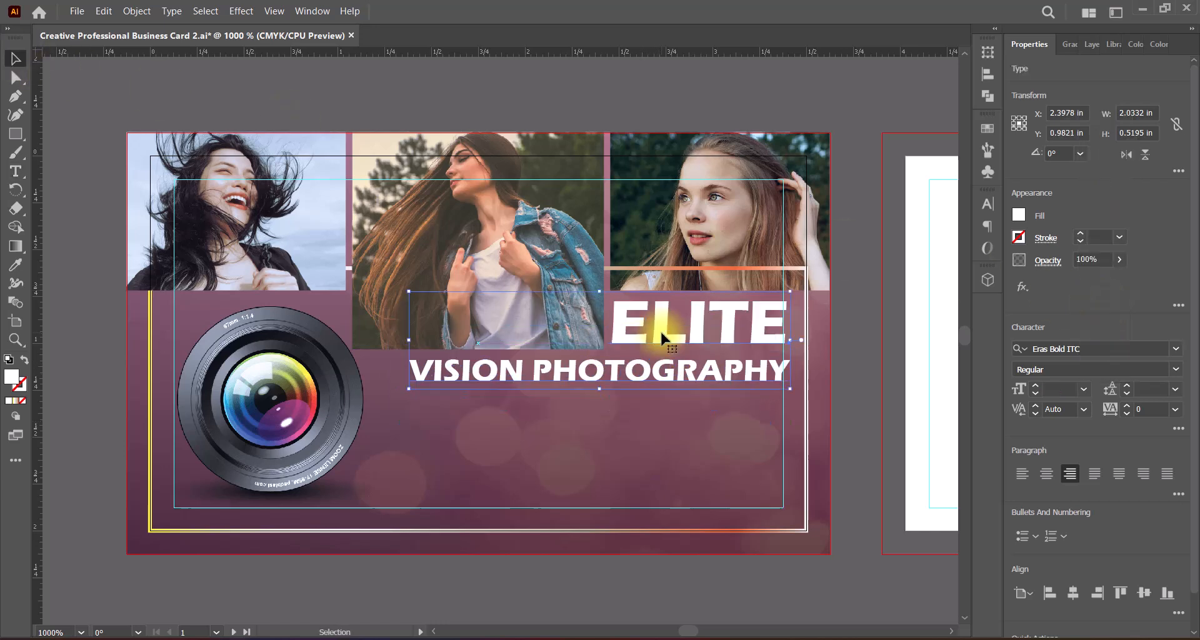
drag(409, 339, 445, 340)
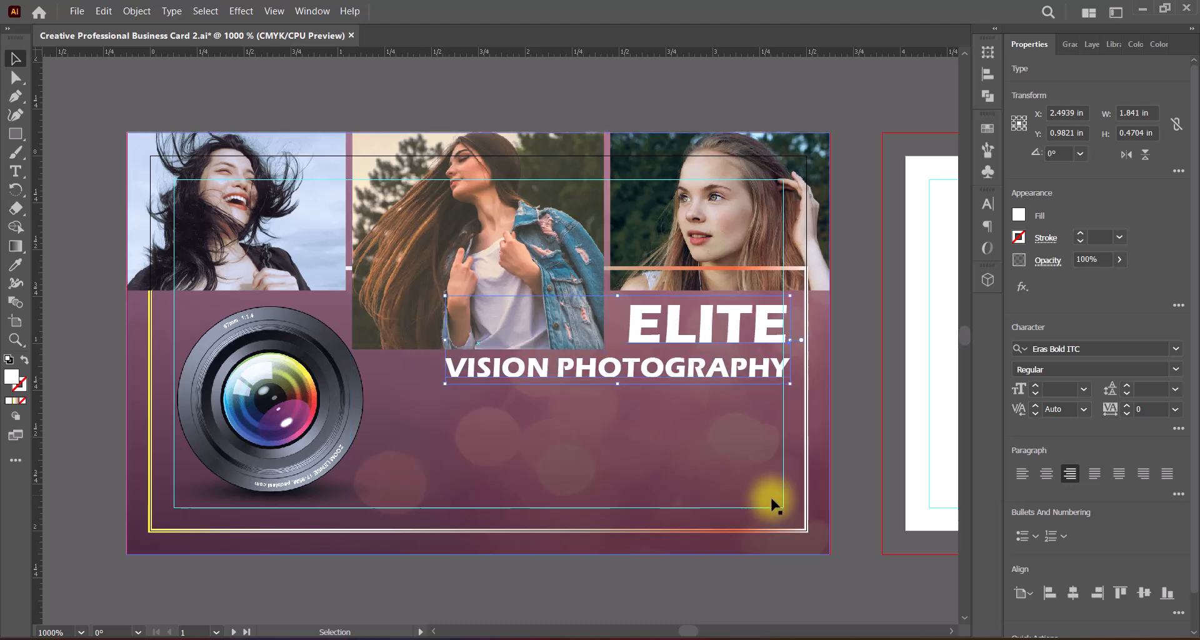
key(Left)
key(Left)
key(Left)
key(Left)
key(Left)
key(Right)
key(Right)
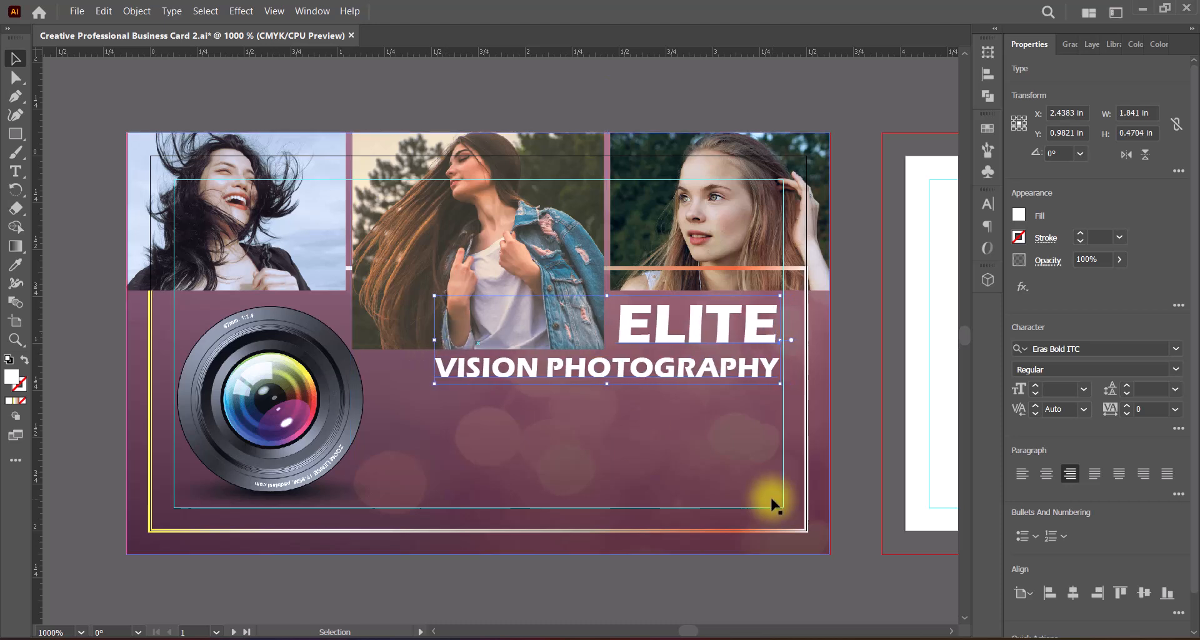
key(Down)
key(Down)
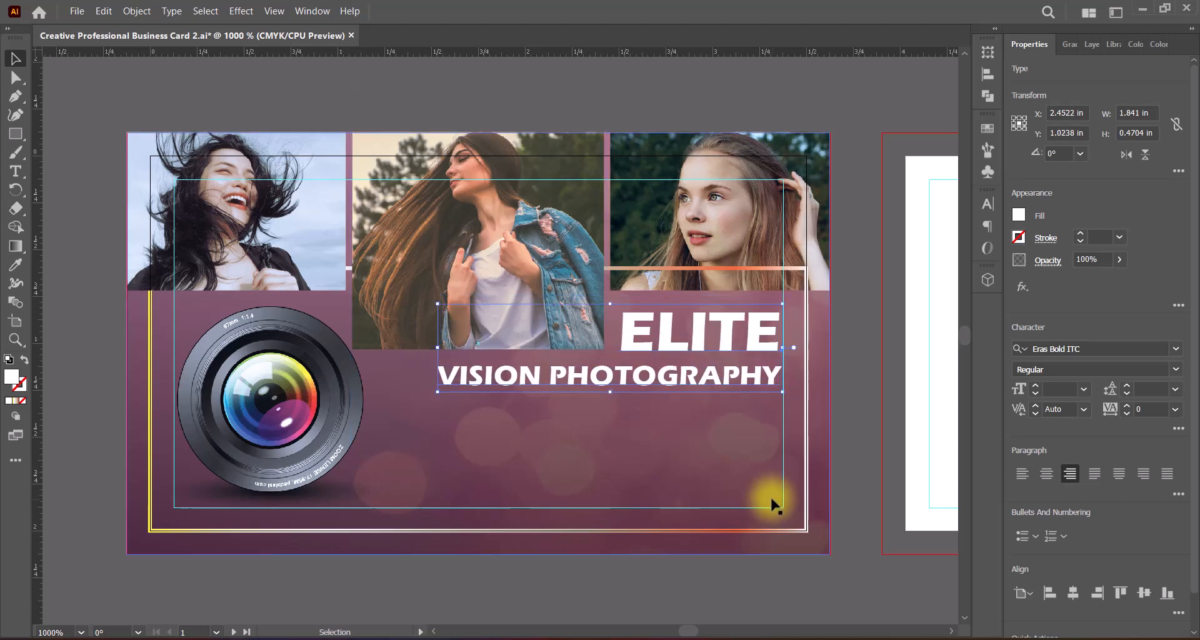
Step: Apply a Multiply drop shadow to the title with 75% opacity, X offset 0.03 in, Y offset 0 in and blur 0.03 in
click(241, 11)
mouse_move(294, 203)
click(442, 205)
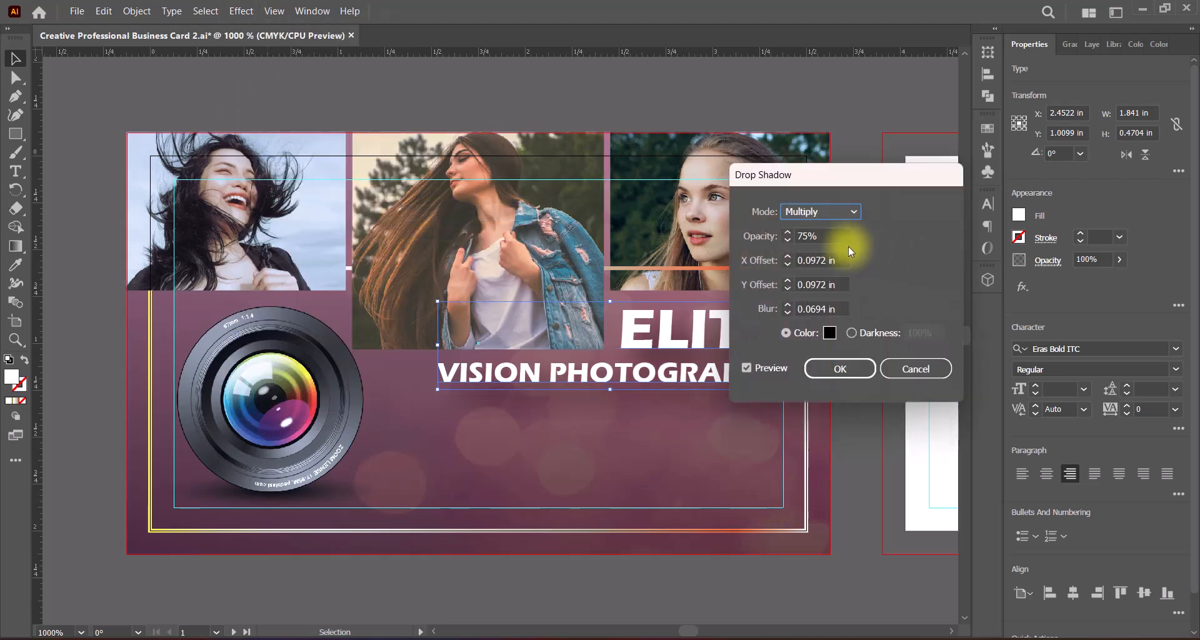
double_click(788, 284)
text(0)
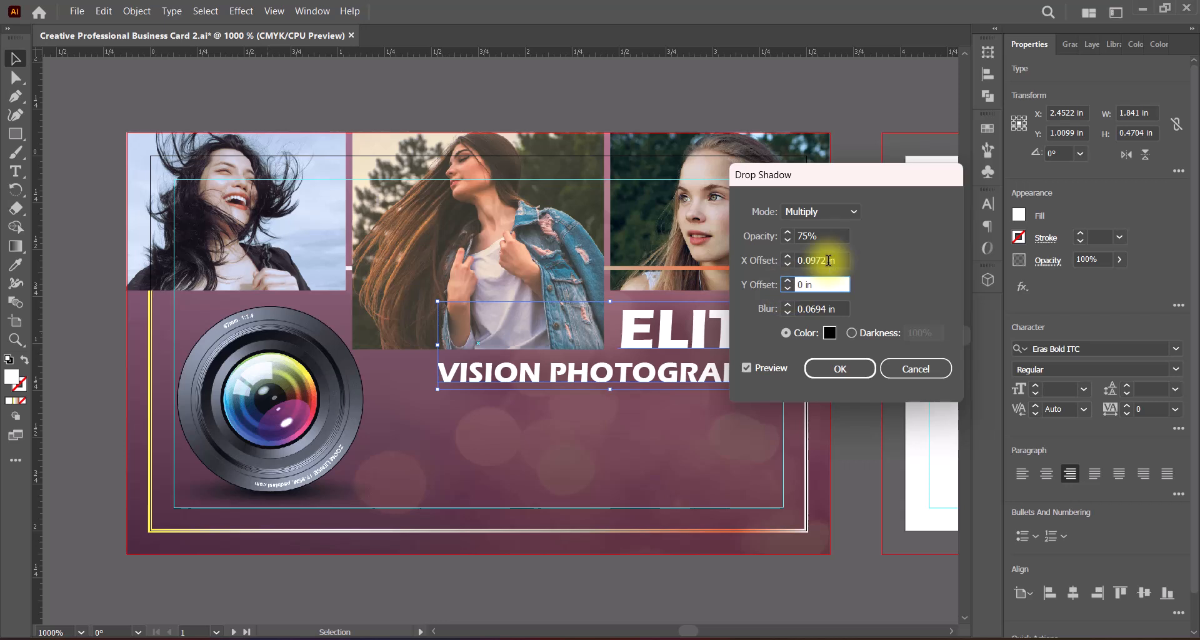
double_click(812, 260)
text(0.03)
click(825, 287)
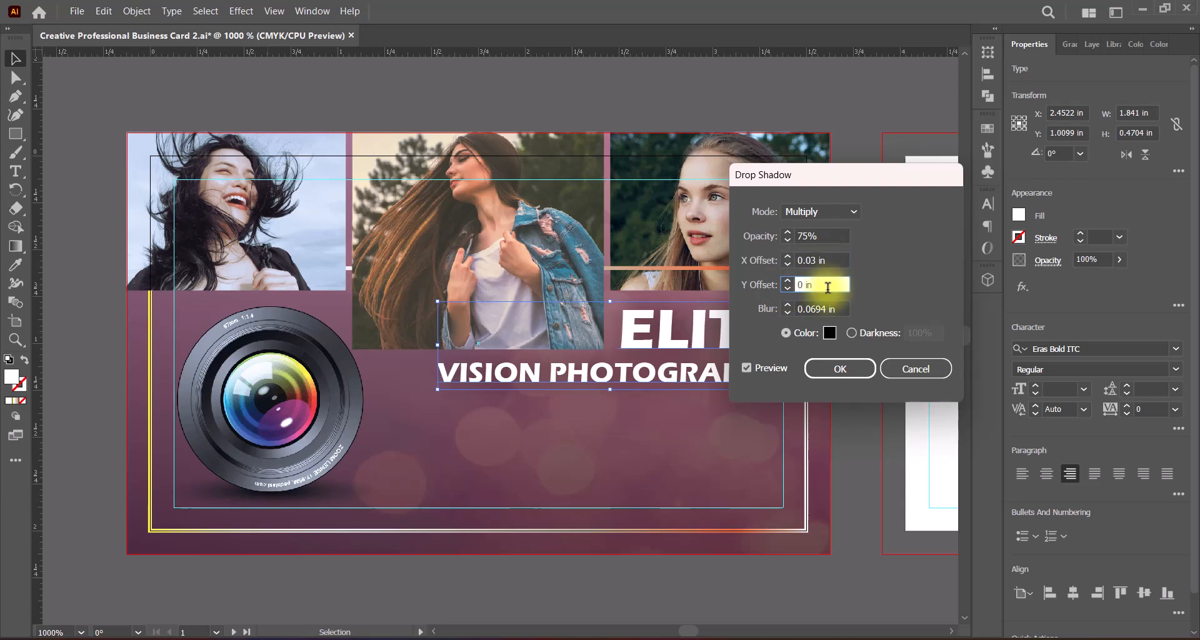
double_click(822, 310)
text(0.03)
click(829, 284)
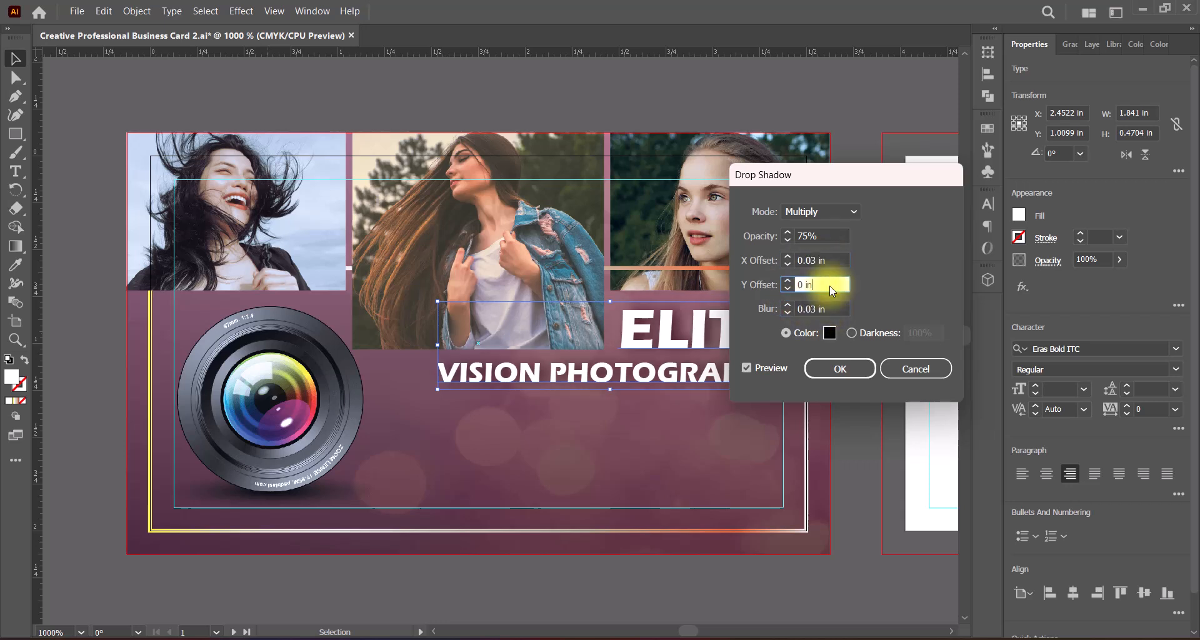
Step: Change the title's drop shadow to X offset 0 in, Y offset 0.02 in and blur 0.02 in
click(787, 264)
click(787, 281)
double_click(807, 286)
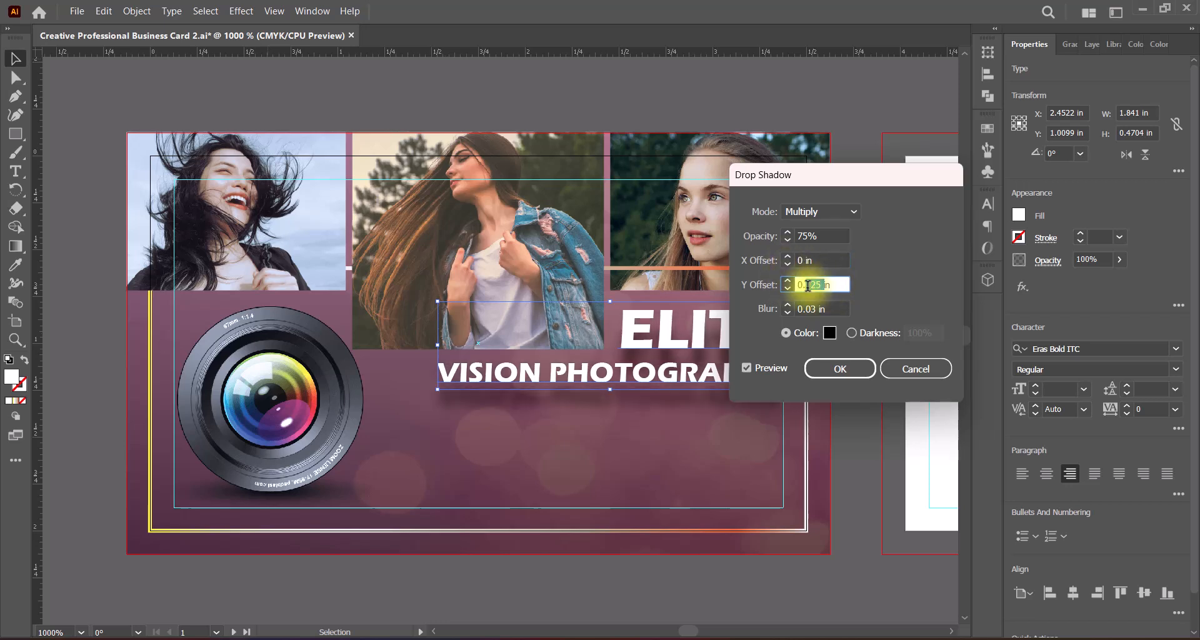
text(03)
click(838, 308)
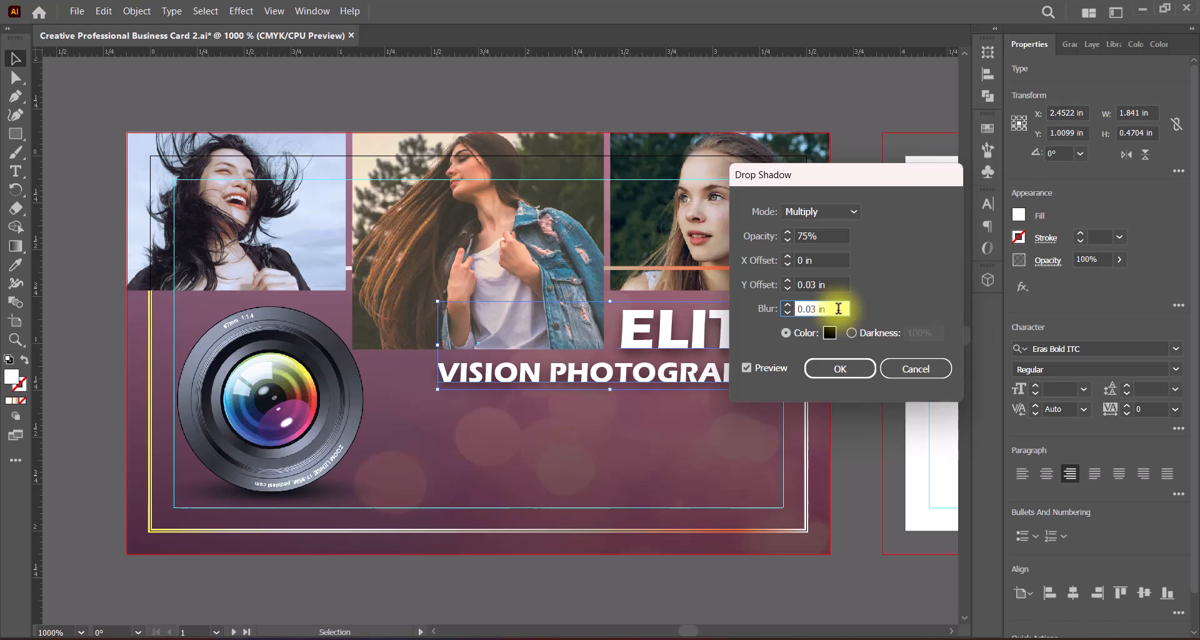
click(826, 285)
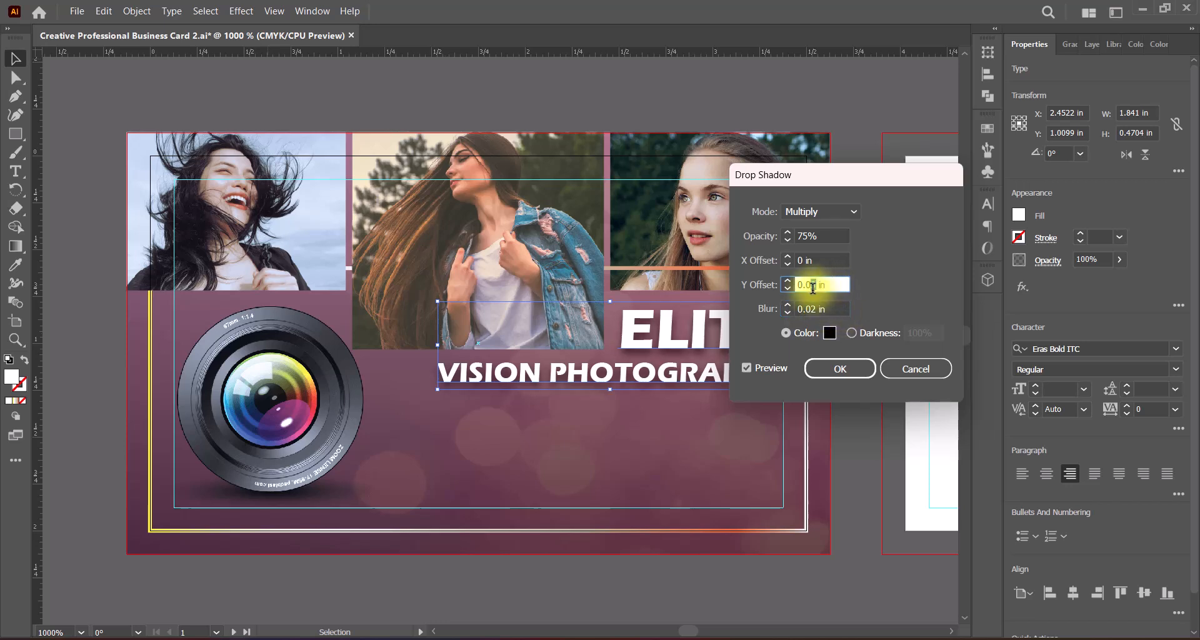
text(2)
click(832, 309)
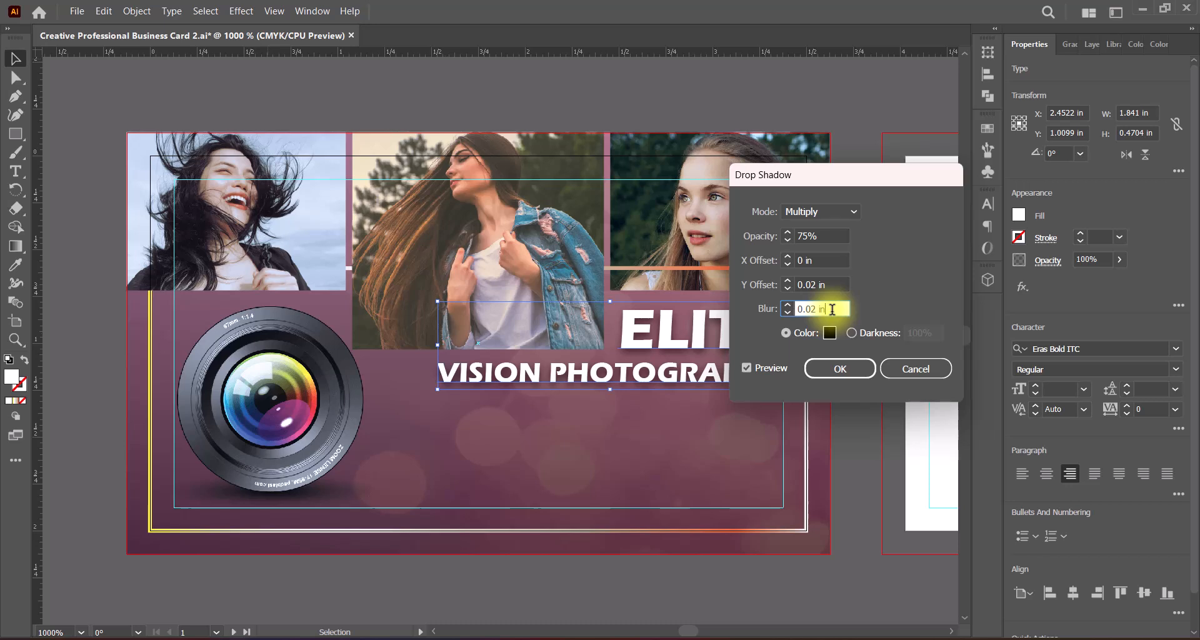
click(860, 371)
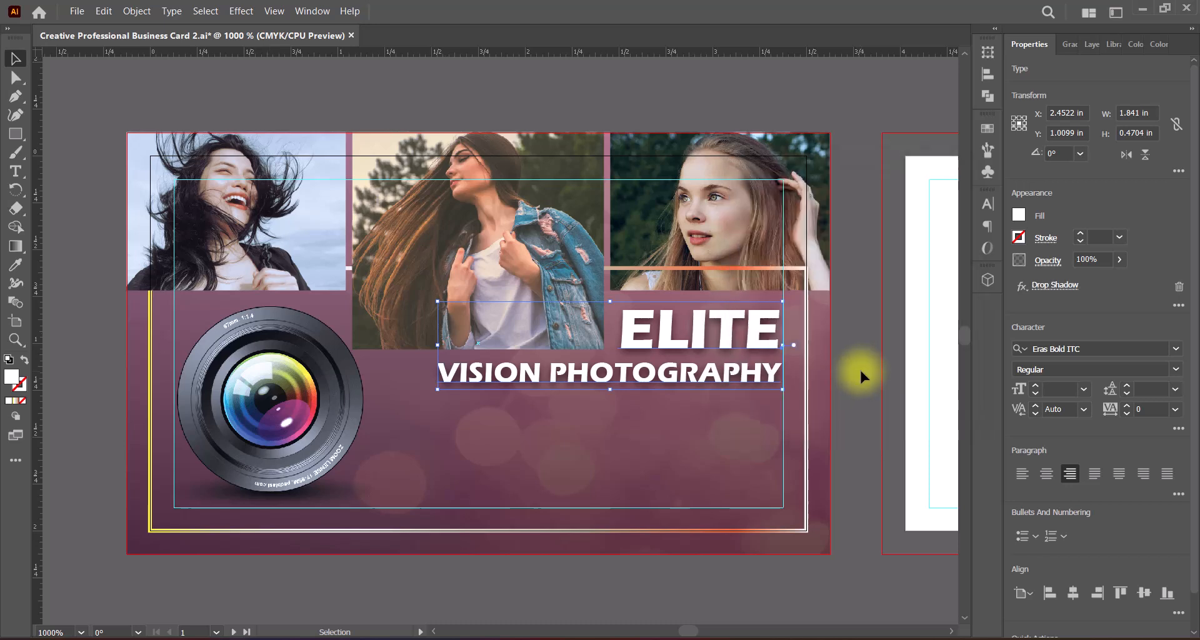
click(860, 367)
Step: Save the document and nudge the title 0.0139 in to the left, away from the safe-area guide
key(a)
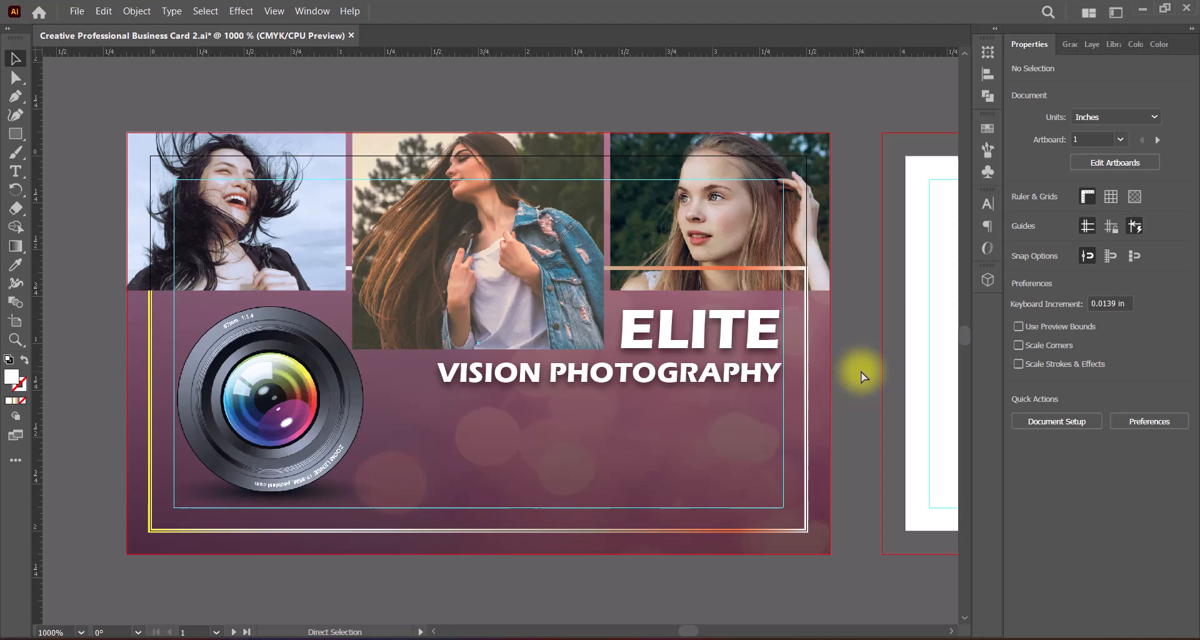
key(v)
key(ctrl+s)
click(758, 348)
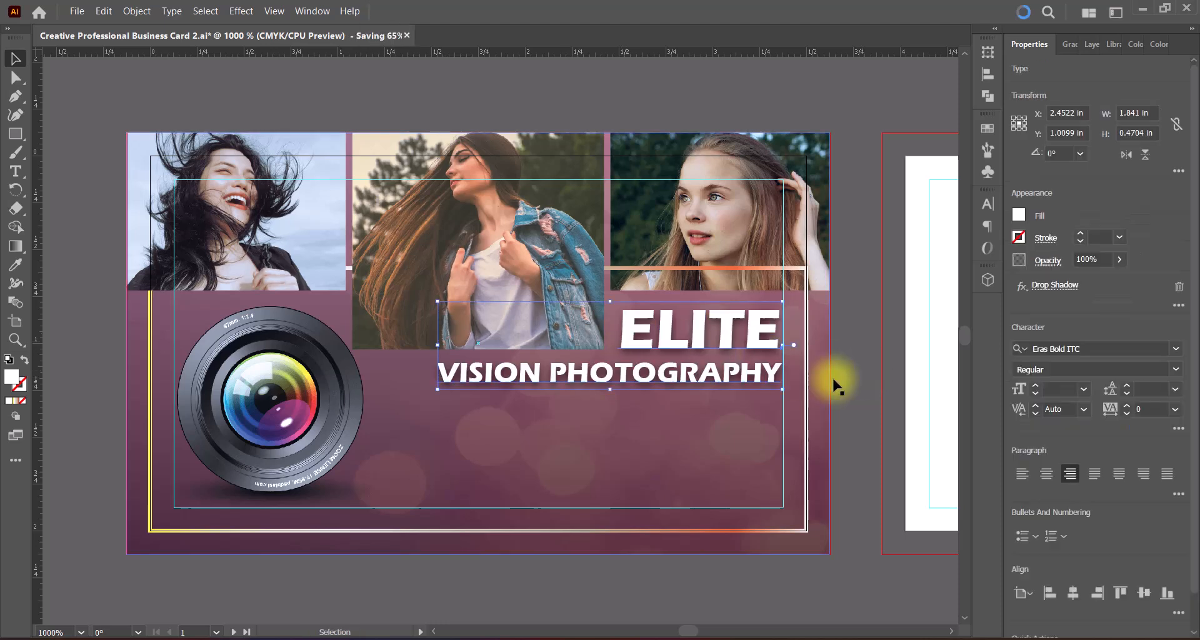
click(831, 376)
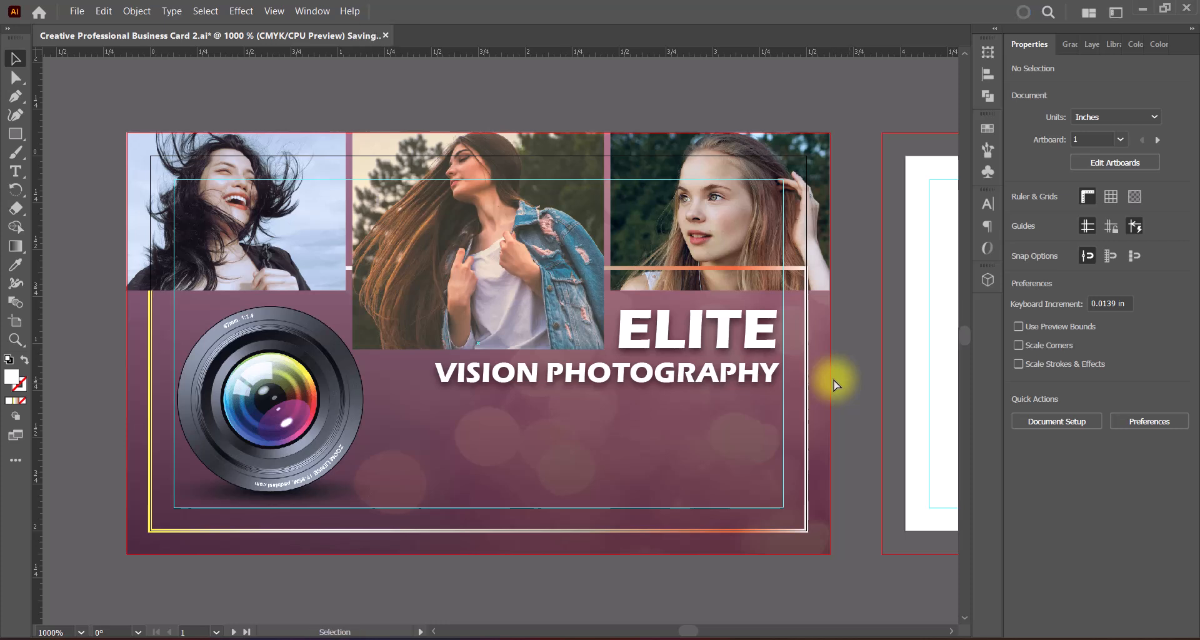
Step: Try to underline the letters "OTOGRAPHY" in the title's second line
double_click(654, 373)
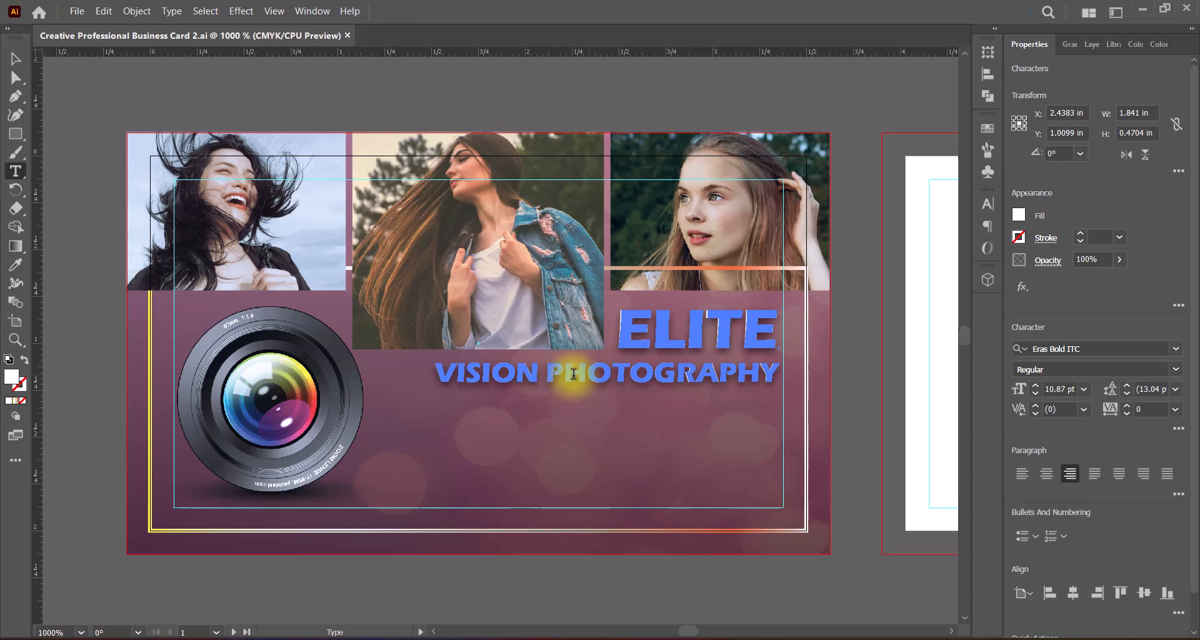
drag(588, 373, 991, 400)
click(1179, 429)
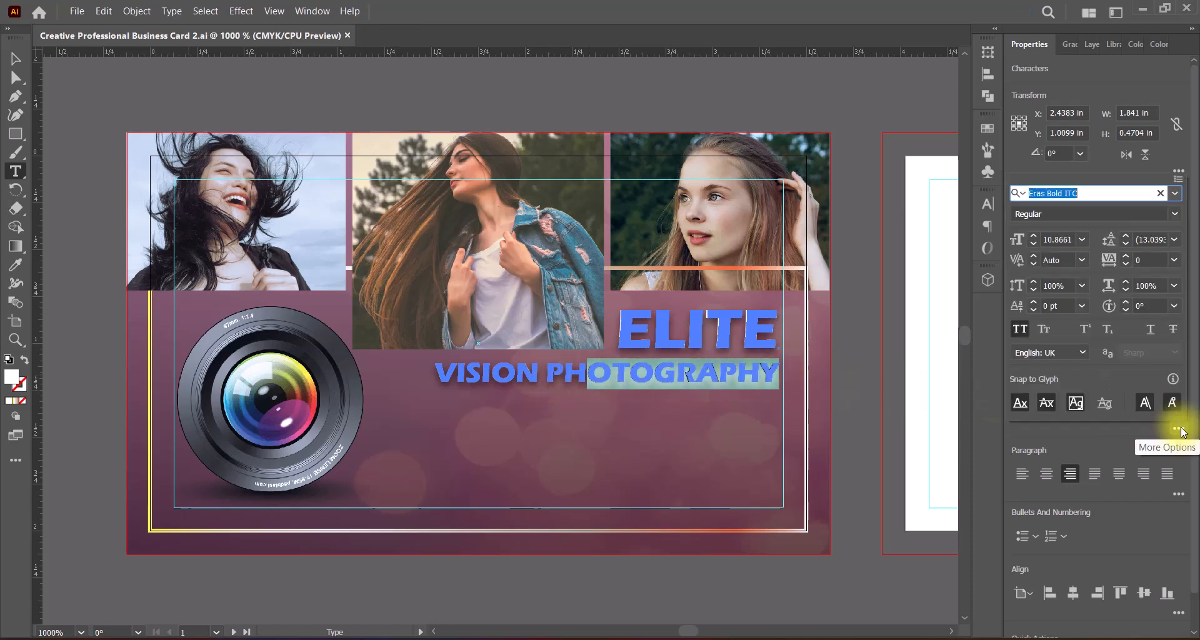
click(1149, 330)
click(15, 59)
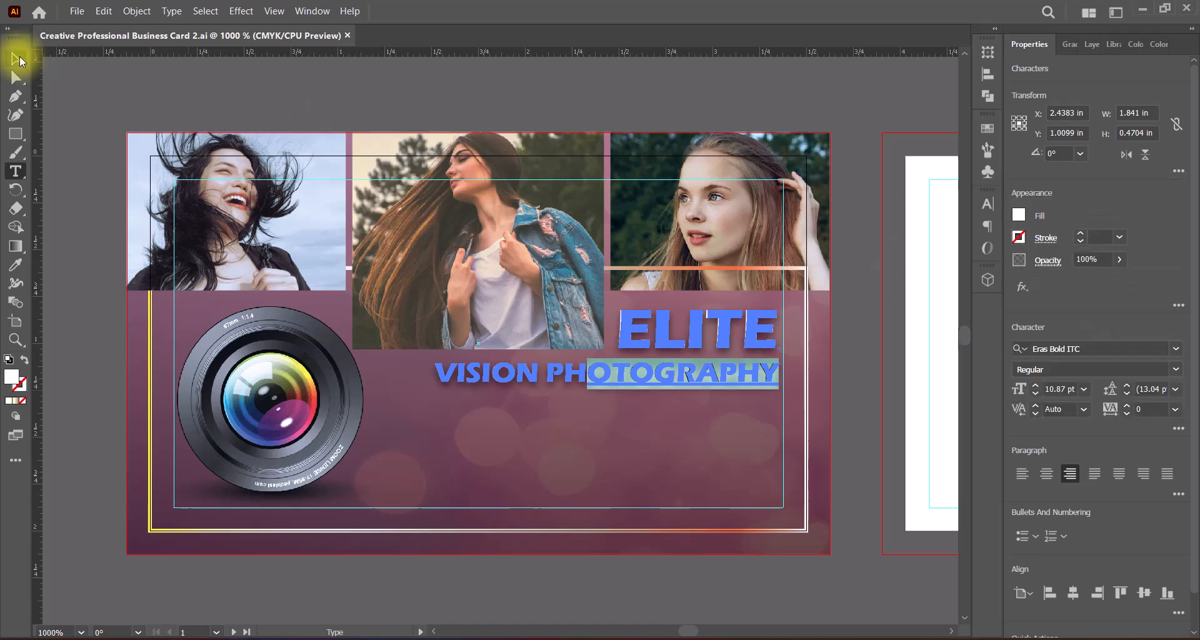
click(848, 372)
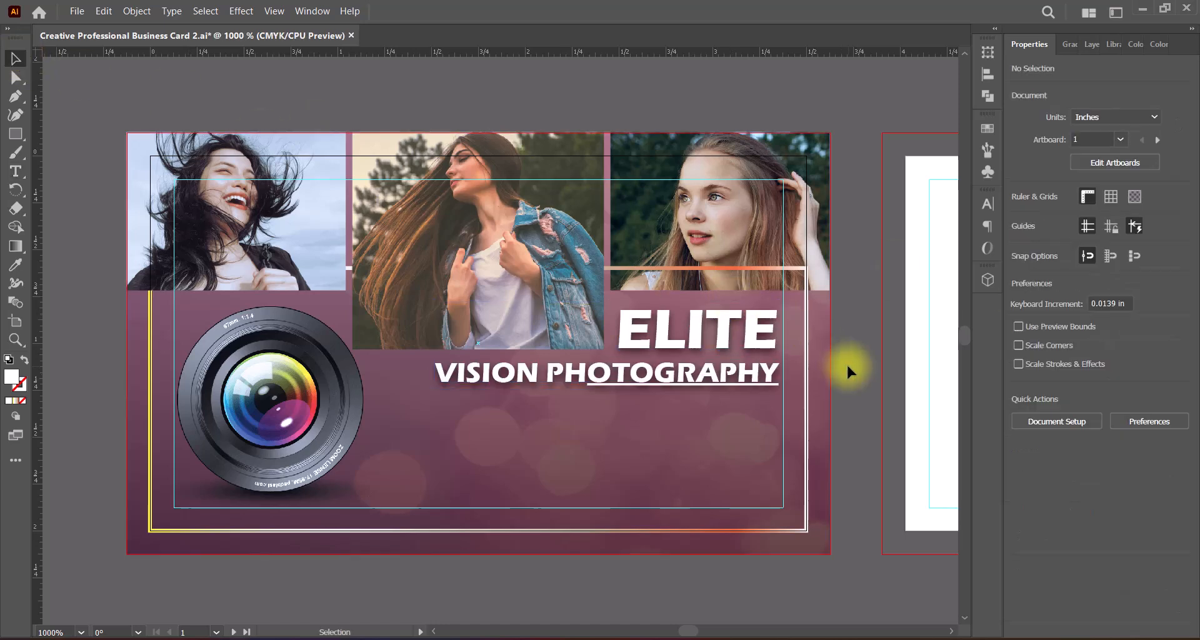
click(756, 373)
drag(736, 379, 721, 385)
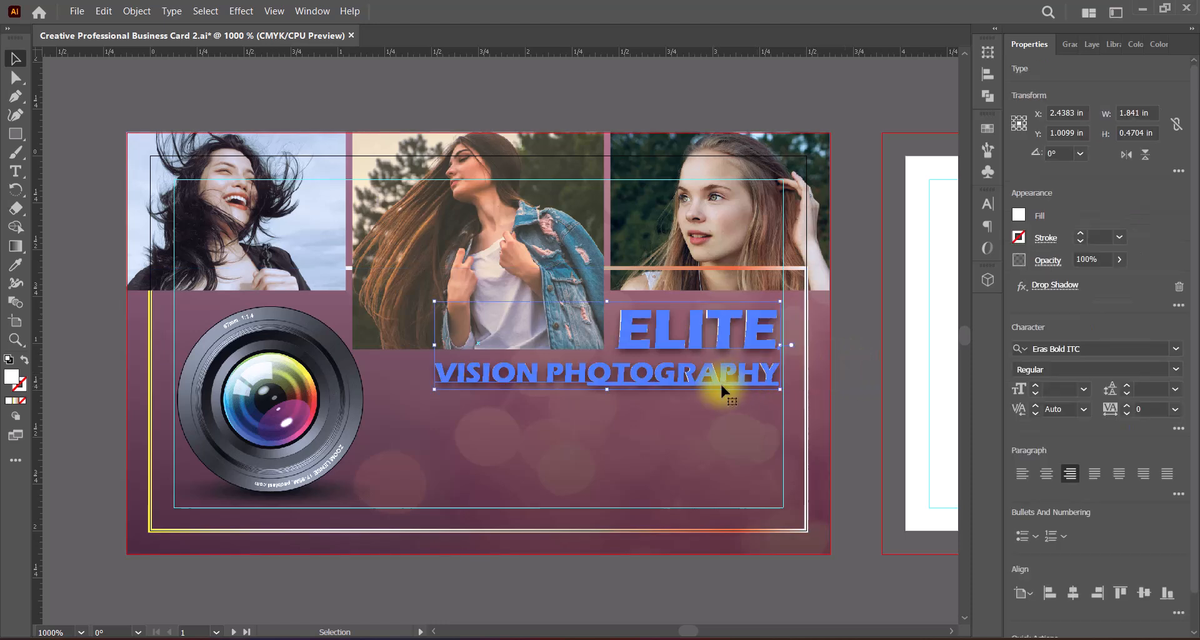
double_click(721, 386)
key(Escape)
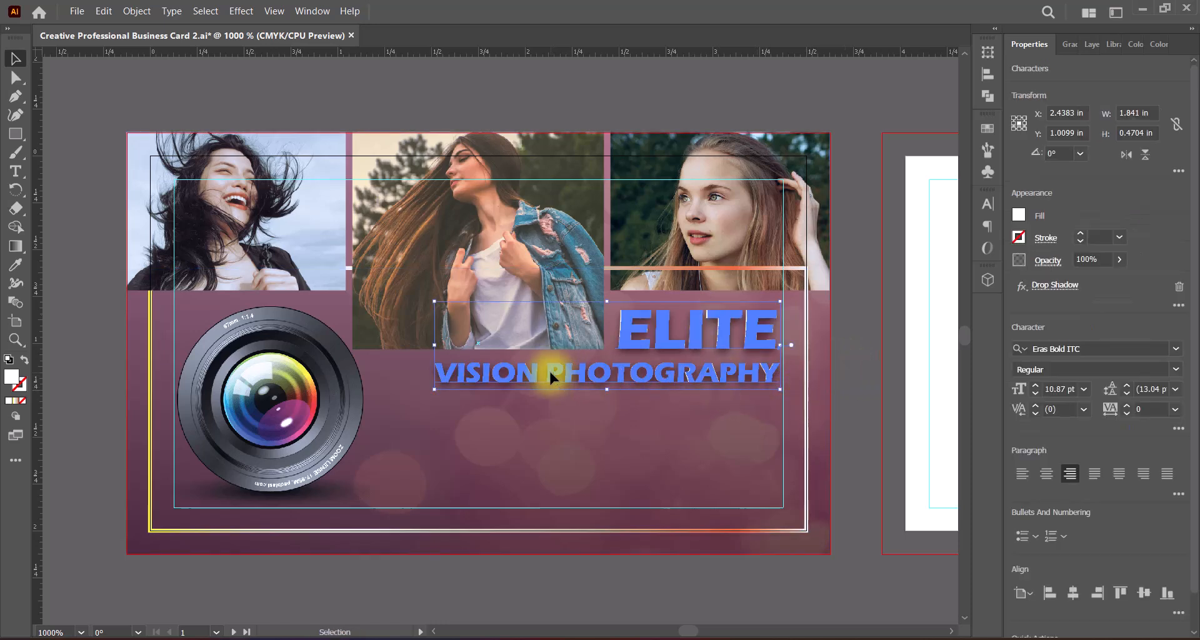
Step: Underline the whole word "PHOTOGRAPHY" in the title
double_click(547, 374)
drag(548, 373, 779, 375)
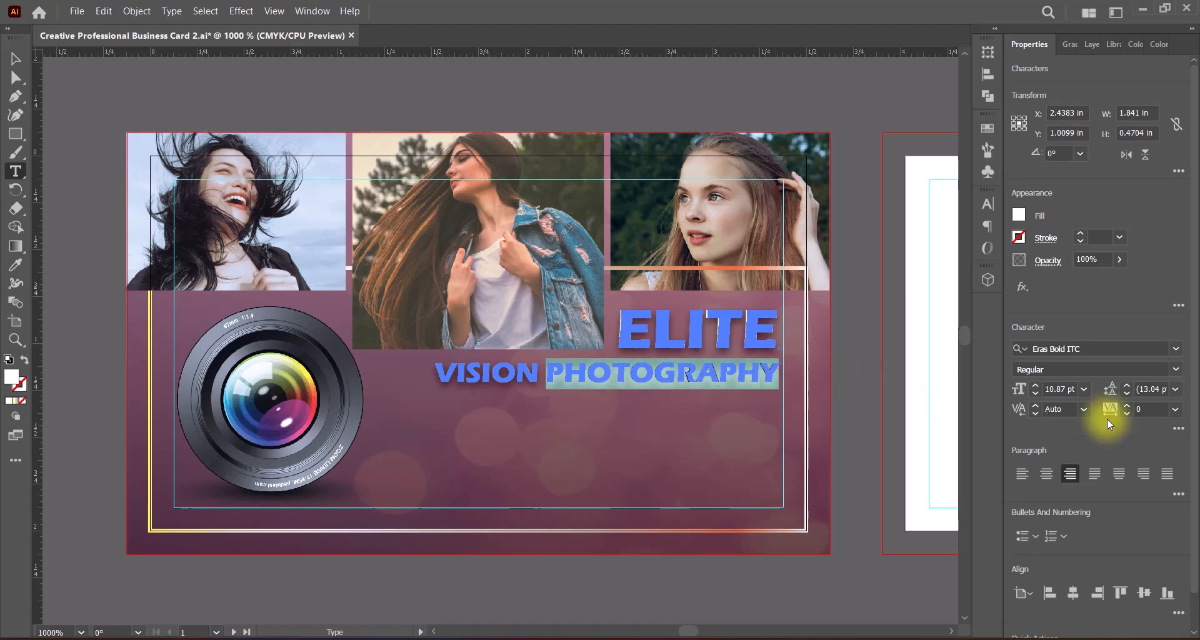
click(1178, 428)
click(1151, 328)
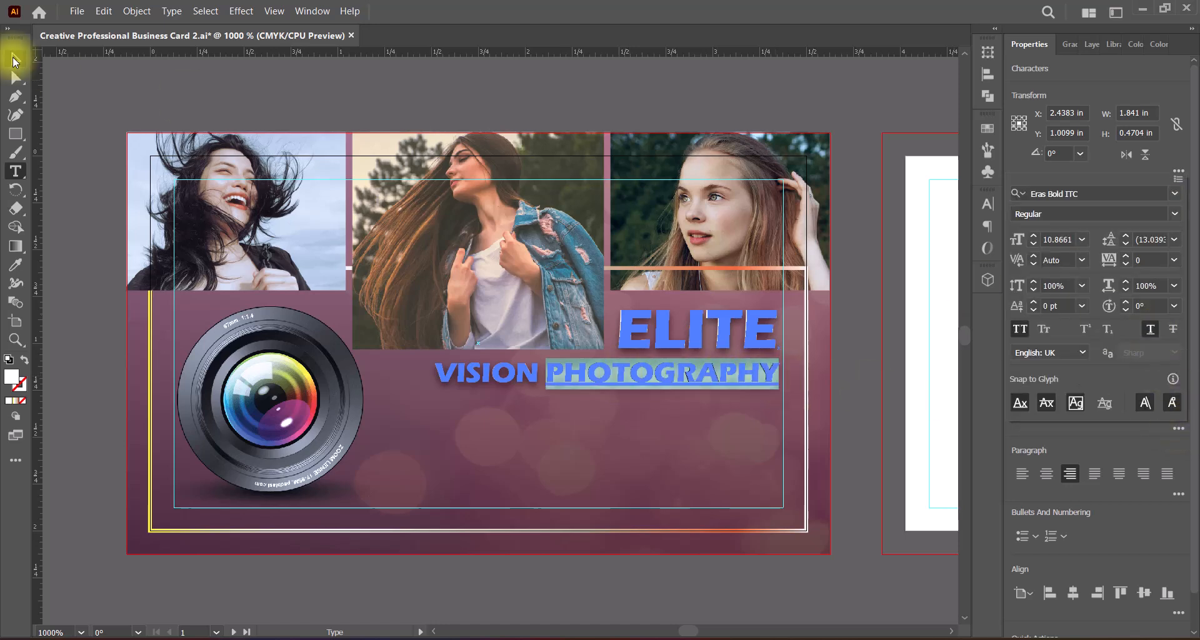
click(14, 61)
click(851, 286)
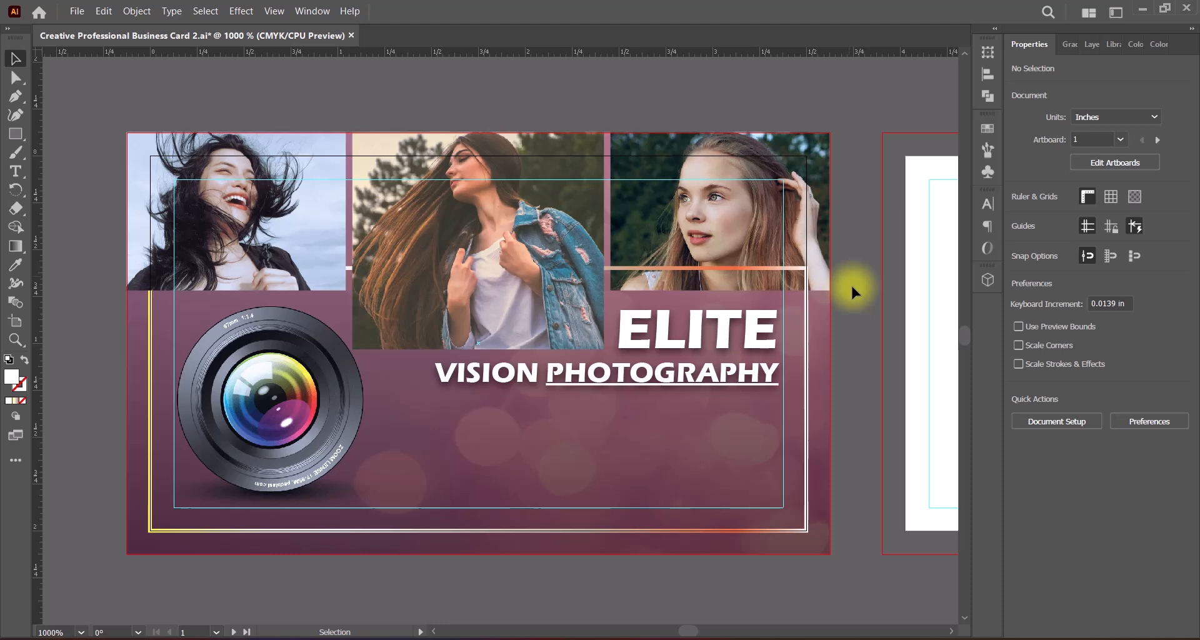
Step: Color the word "PHOTOGRAPHY" yellow with hex value FFD400 and save the document
double_click(552, 375)
drag(548, 375, 778, 375)
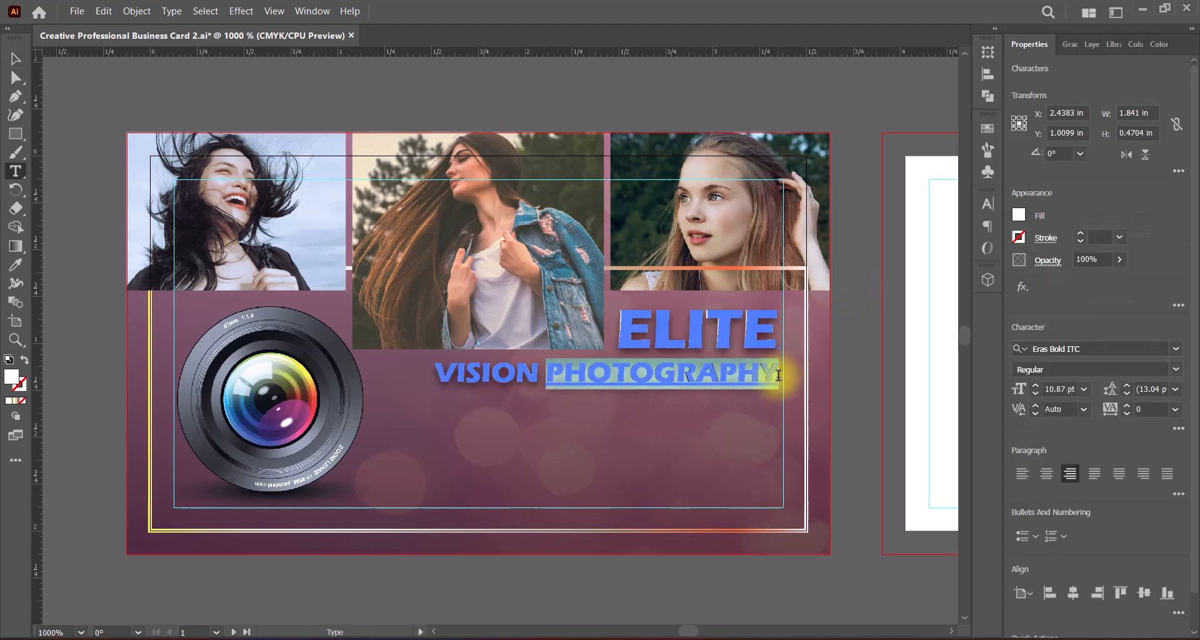
click(1179, 429)
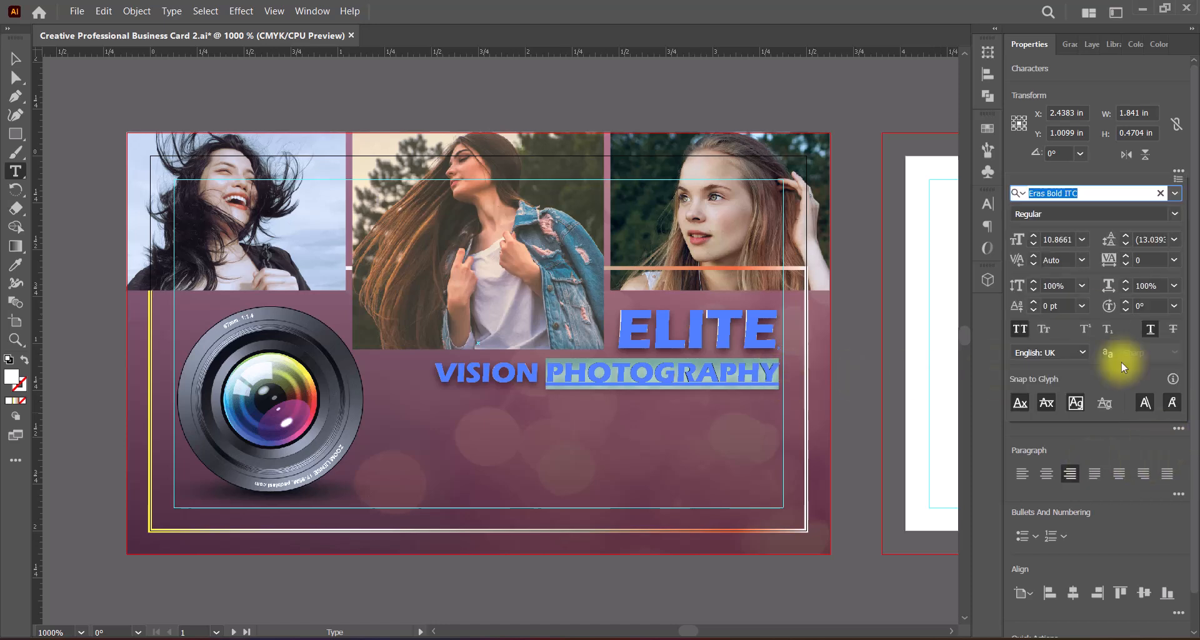
double_click(11, 376)
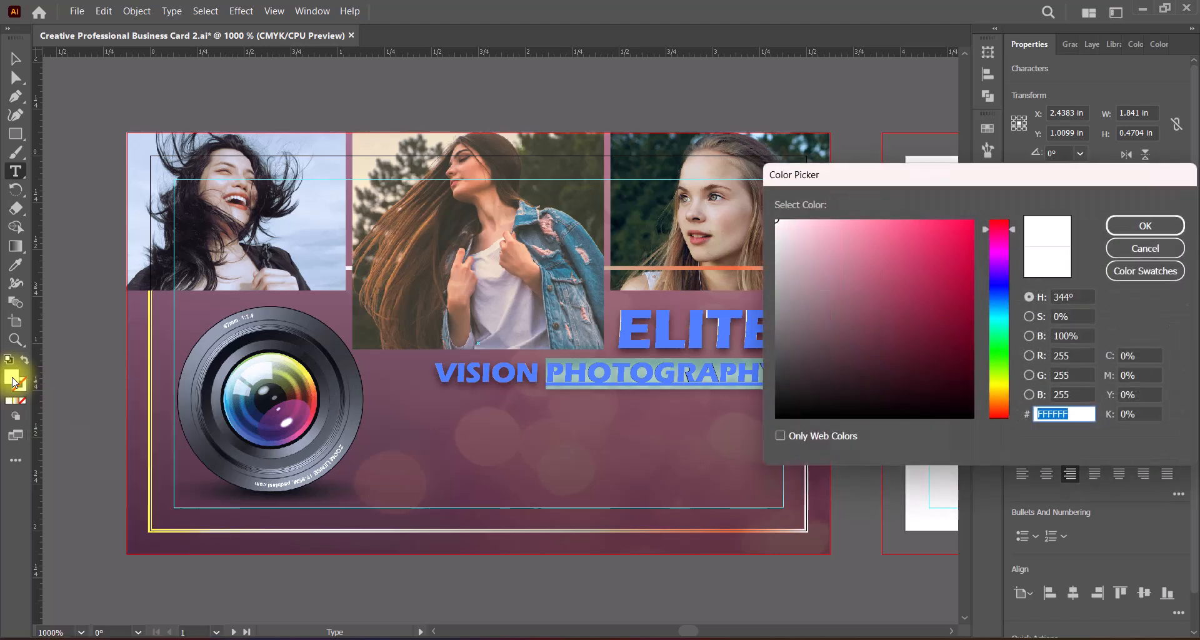
text(FFD400)
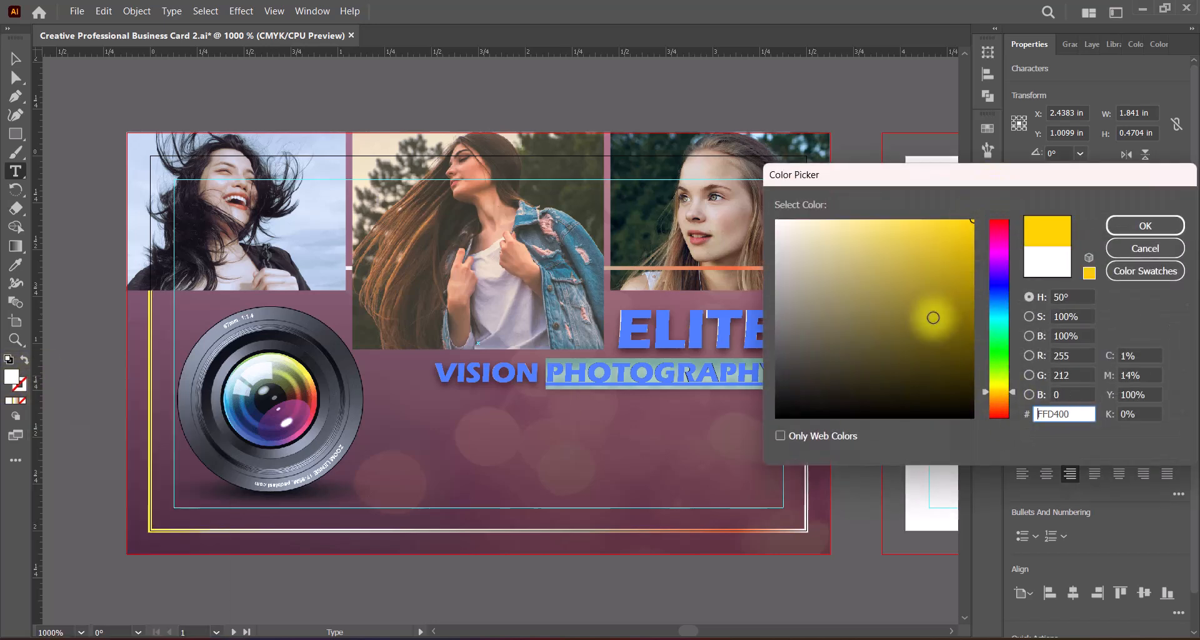
click(1145, 225)
click(16, 58)
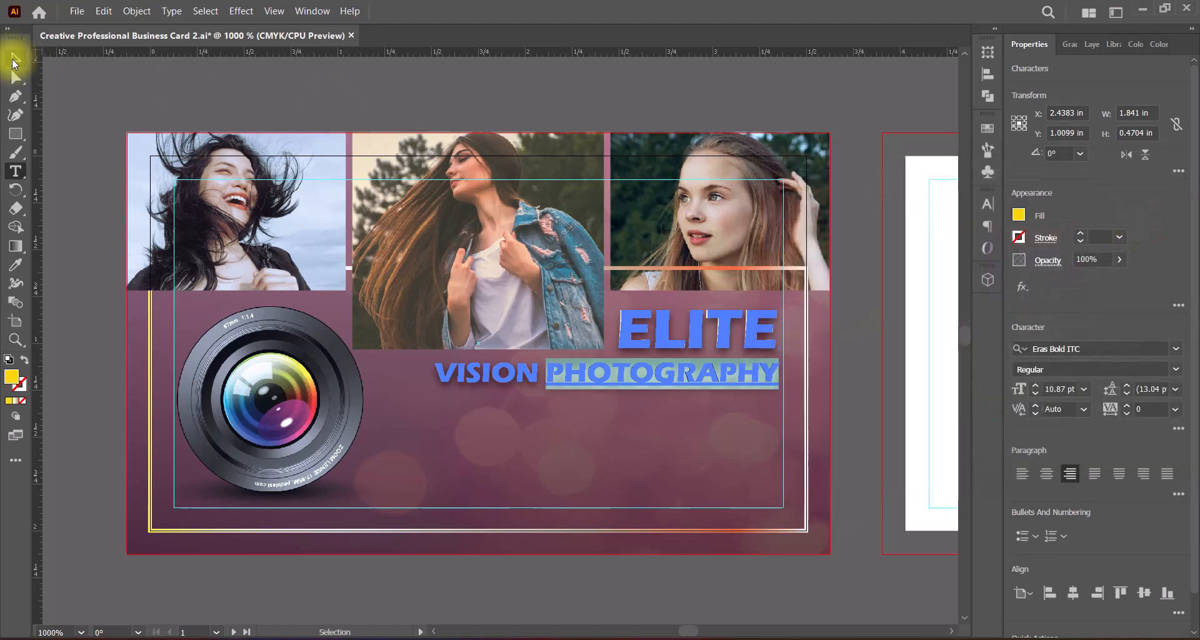
click(852, 321)
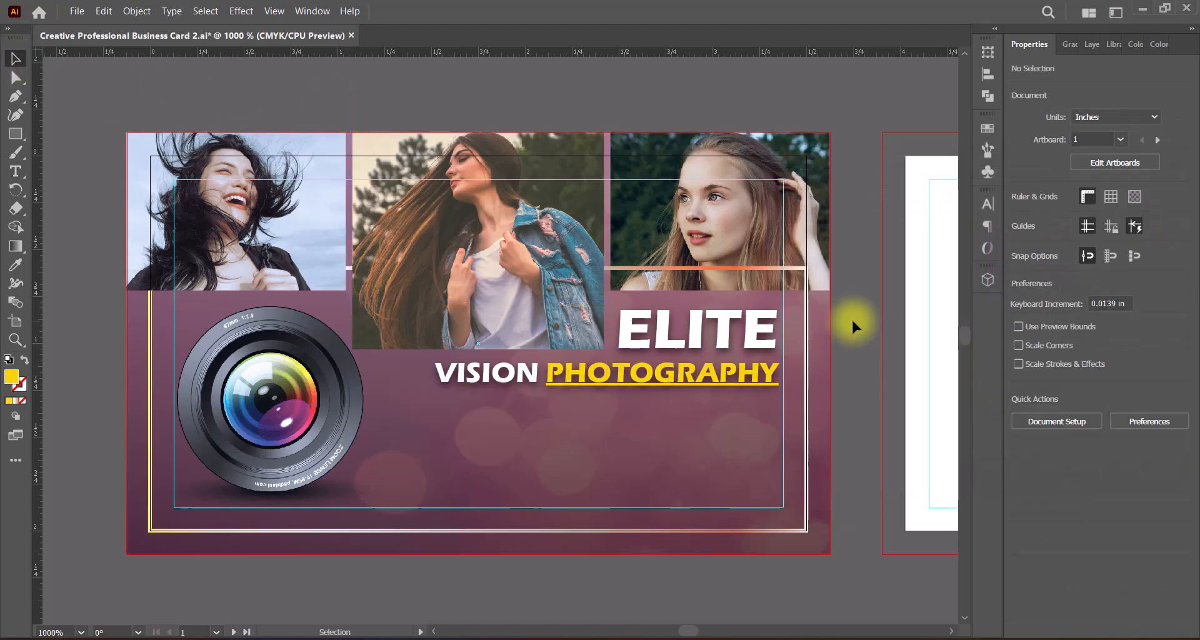
key(ctrl+s)
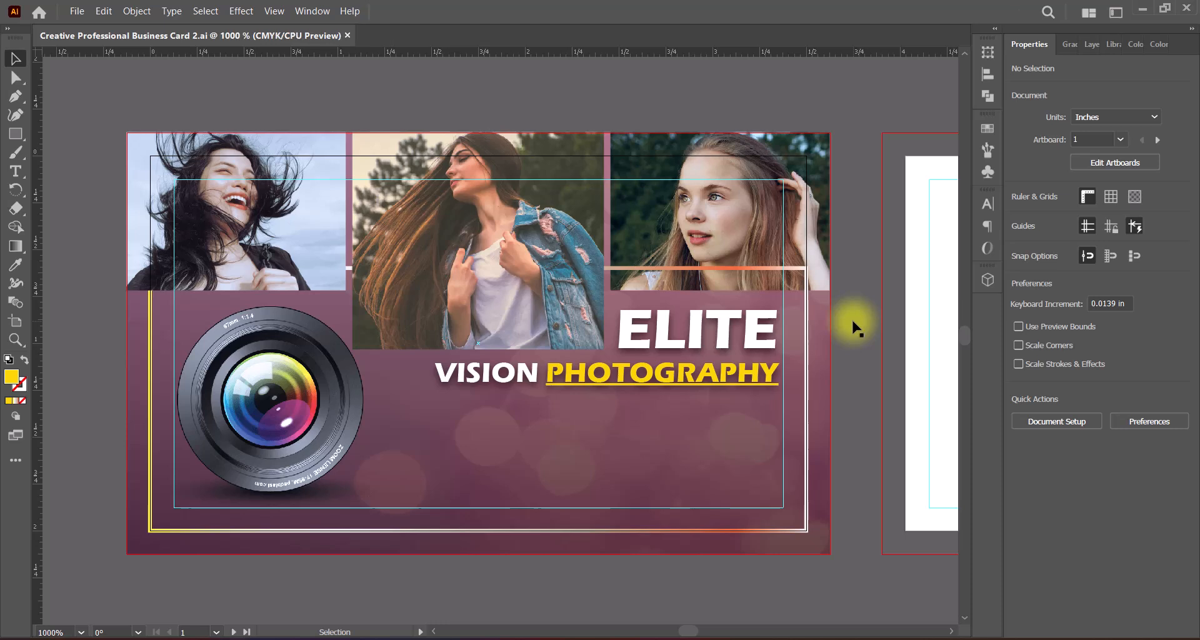
Step: Add a left-aligned text line below the title and paste the photographer's full name into it
drag(16, 172, 60, 177)
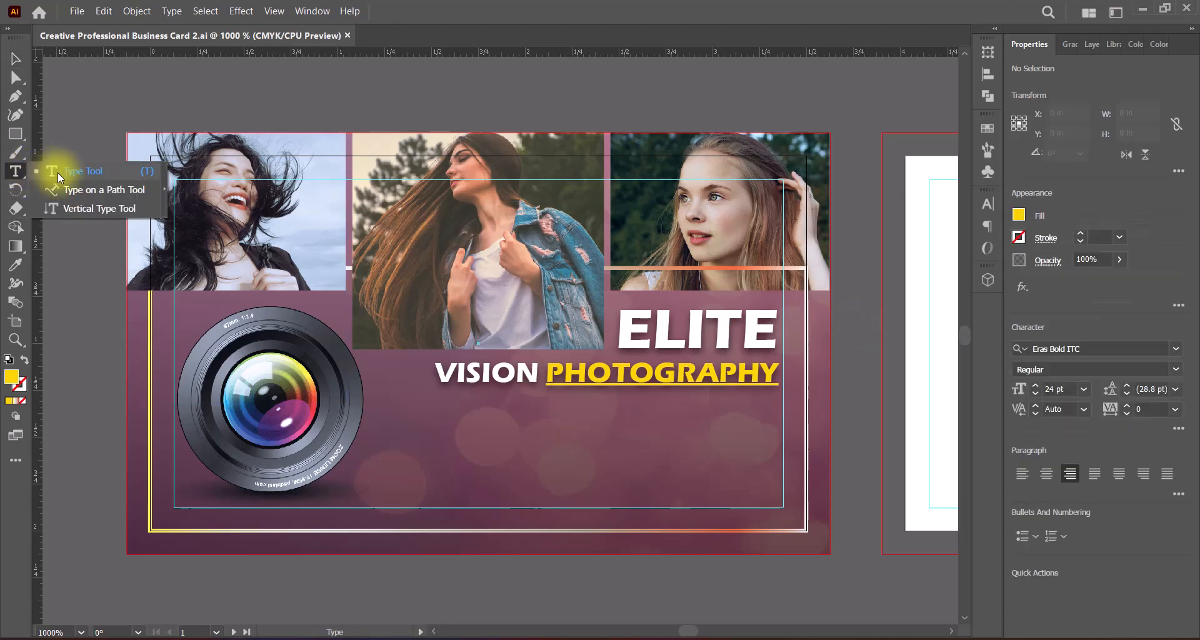
click(448, 426)
click(1021, 473)
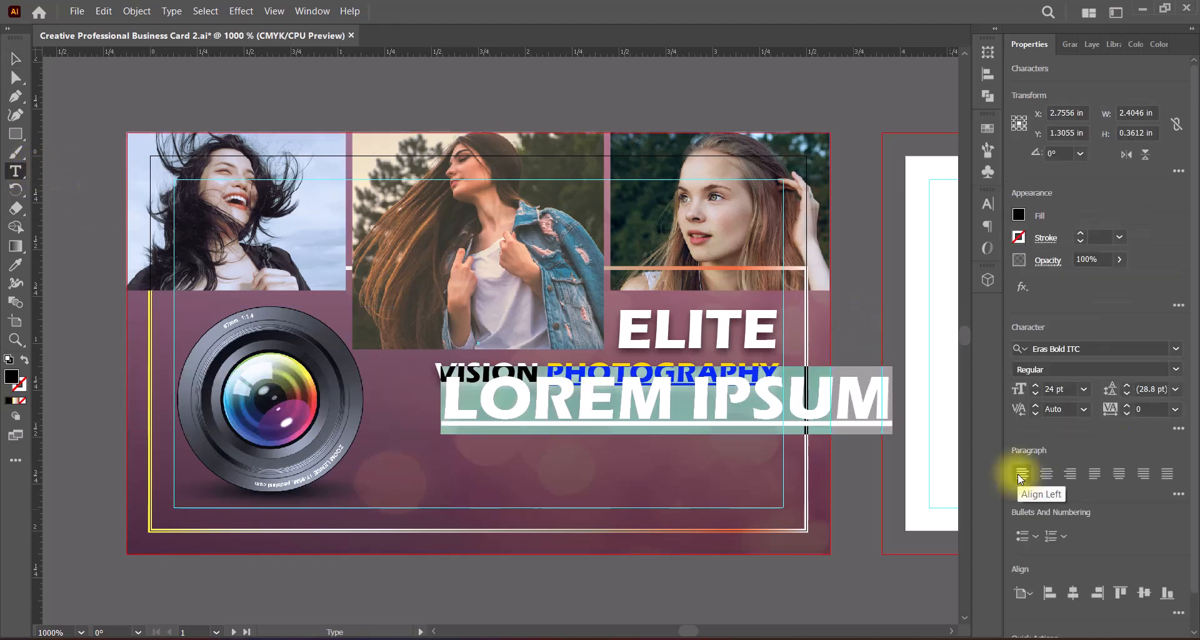
key(ctrl+v)
triple_click(459, 397)
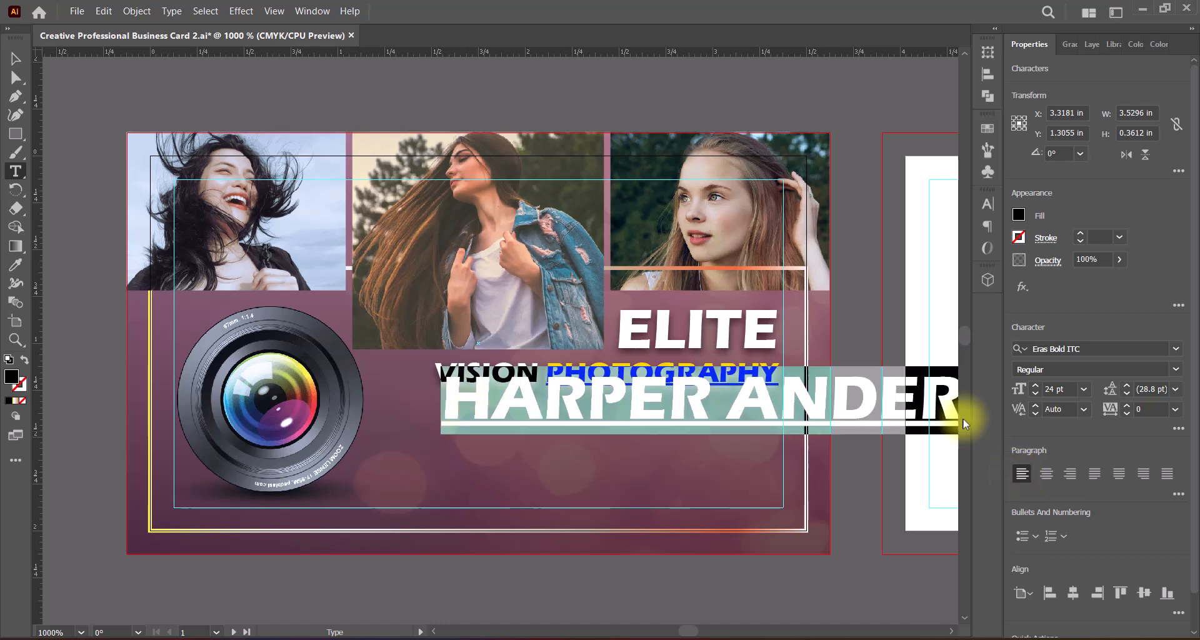
Step: Remove the underline and All Caps formatting from the name text and open its font choices
click(1178, 428)
click(1149, 329)
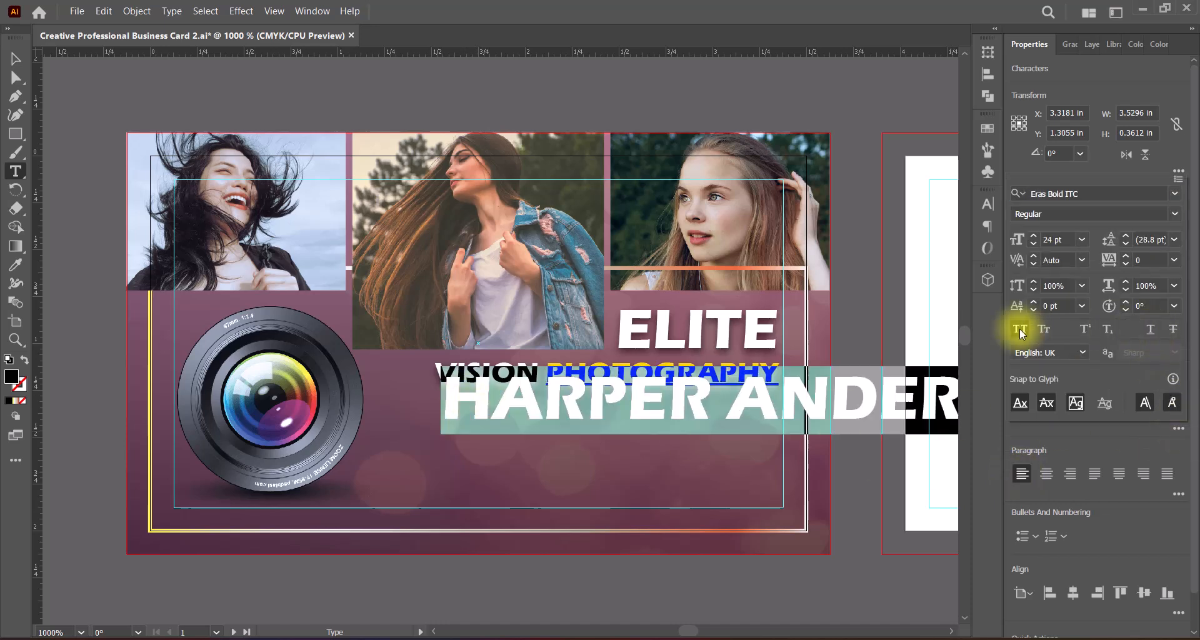
click(1020, 329)
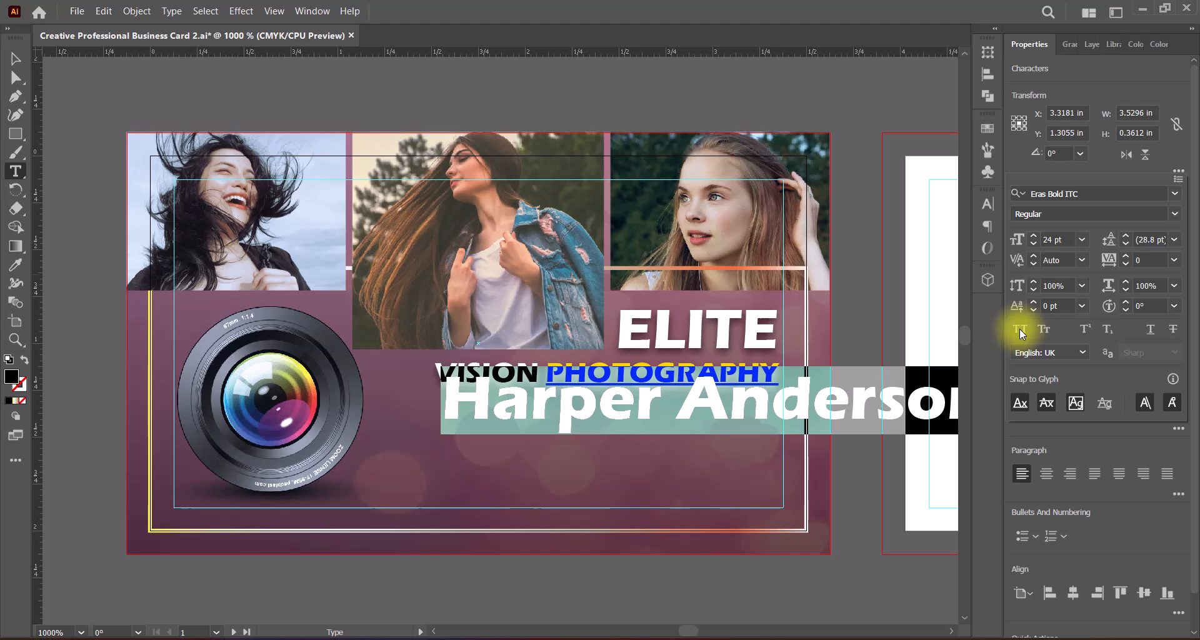
click(1175, 194)
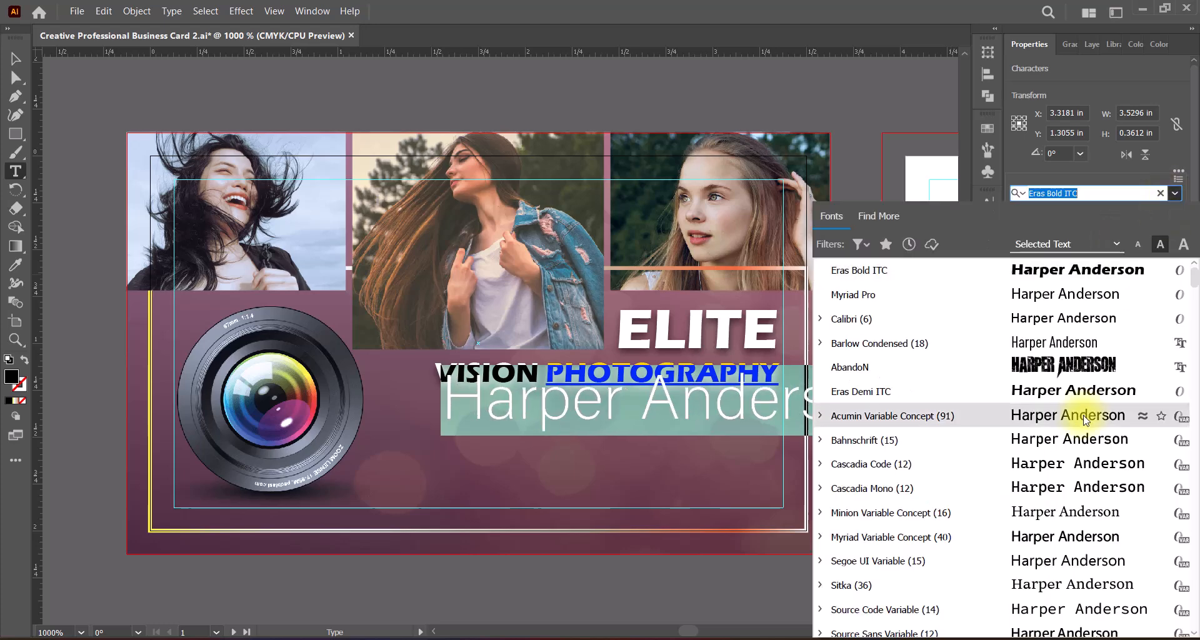
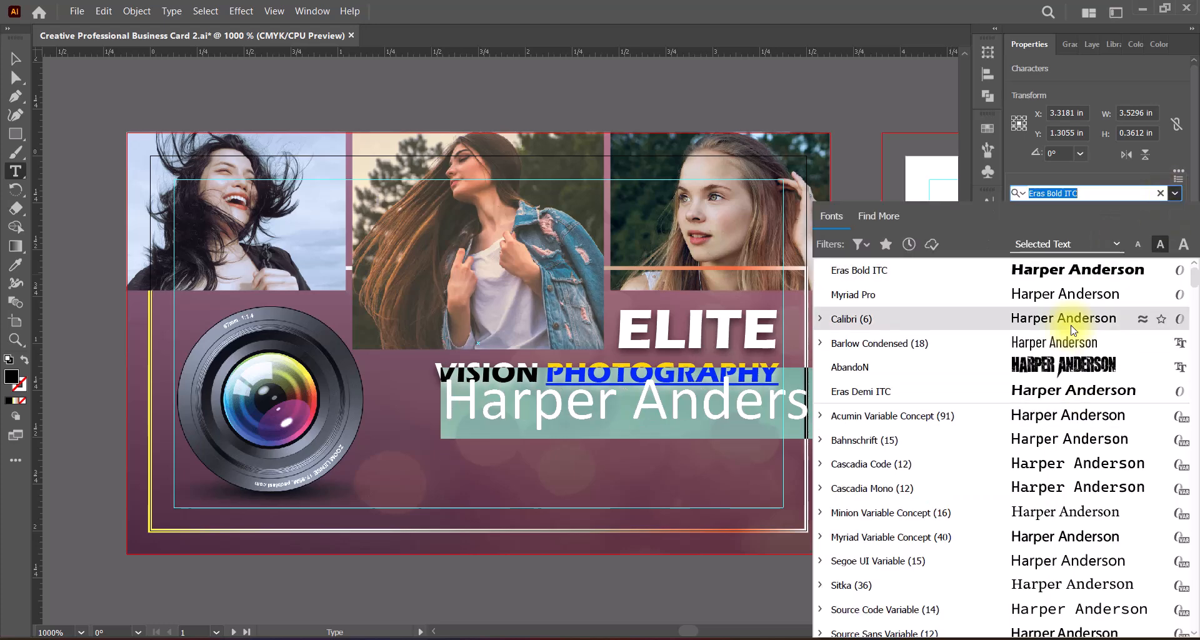
Step: Browse the font list and set the photographer's name text in EngraversGothic BT
scroll(1108, 477, down, 8)
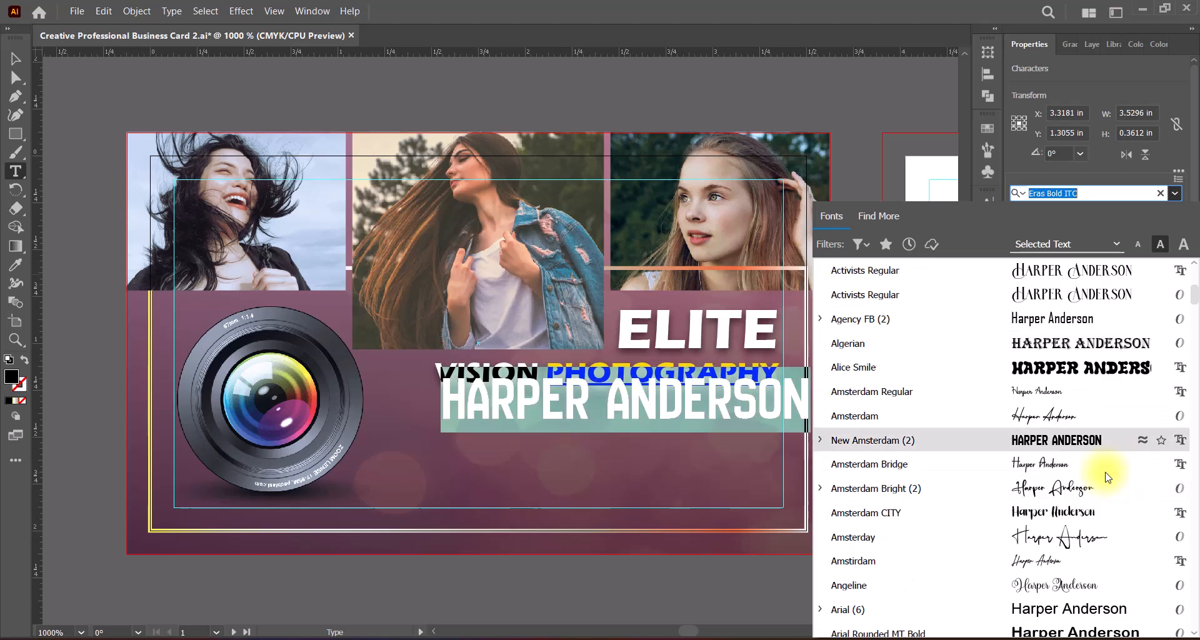
scroll(1107, 477, down, 15)
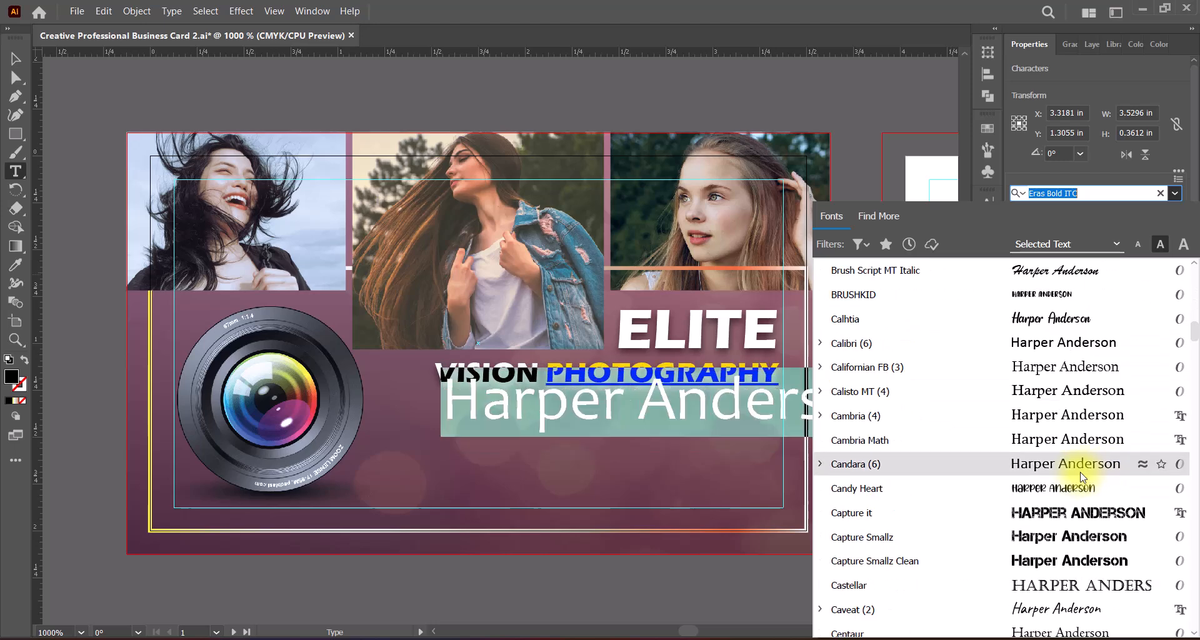
scroll(1082, 477, down, 6)
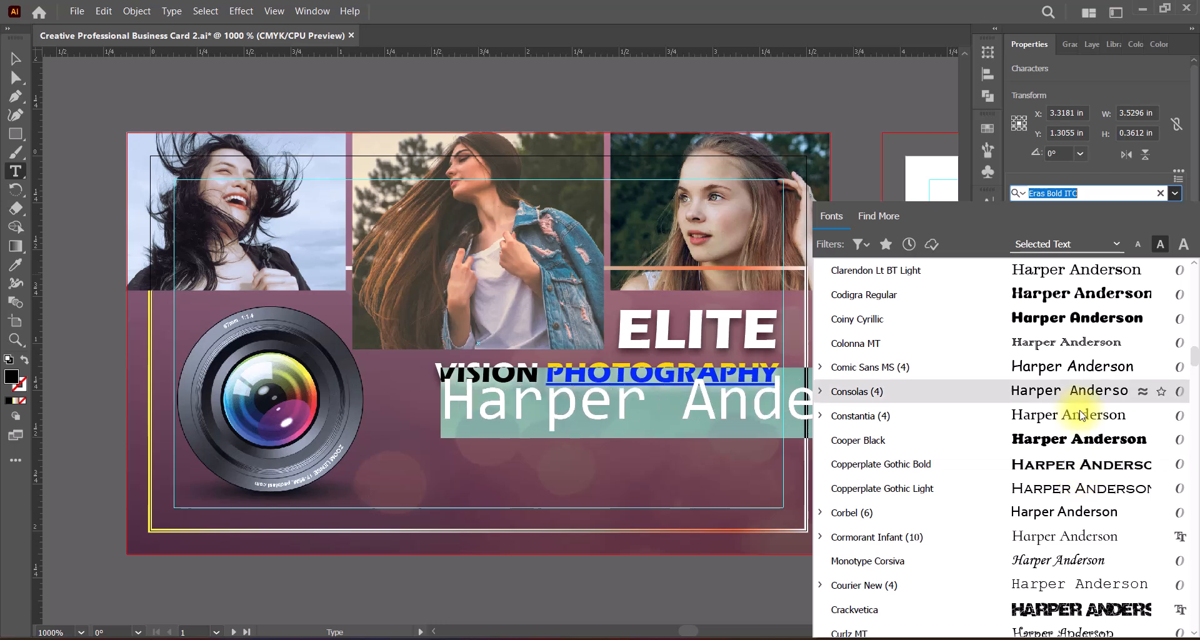
scroll(1078, 409, down, 10)
scroll(1081, 416, up, 3)
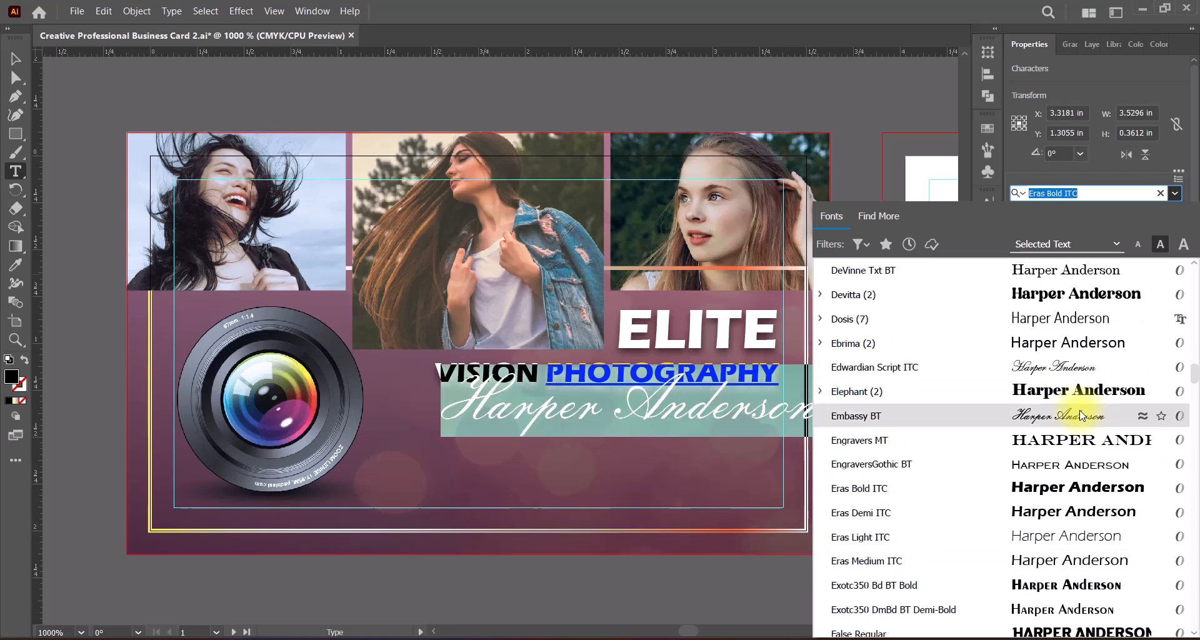
click(1062, 473)
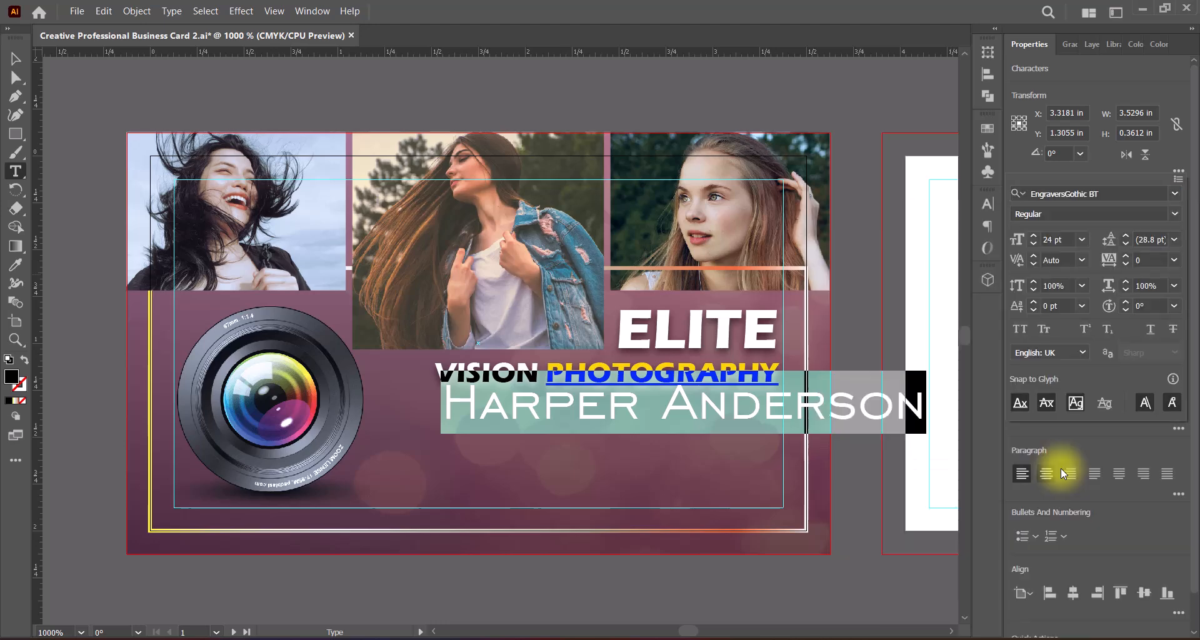
Step: Move the name text toward the lens beneath the title and fill it white with FFFFFF
click(15, 58)
drag(721, 413, 652, 418)
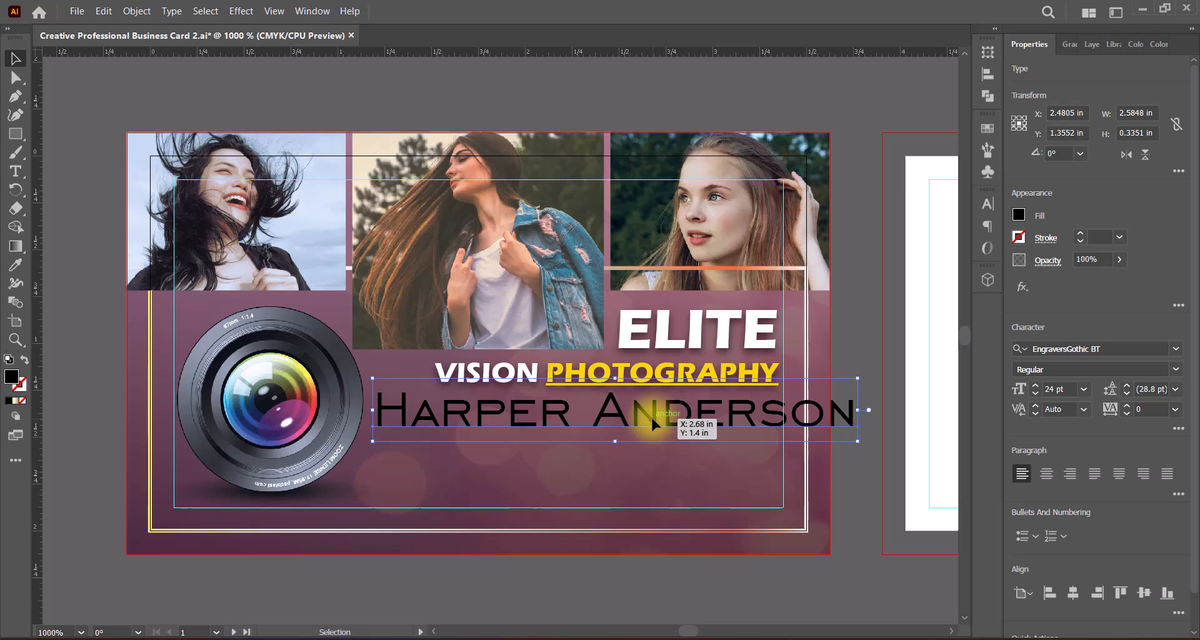
double_click(11, 376)
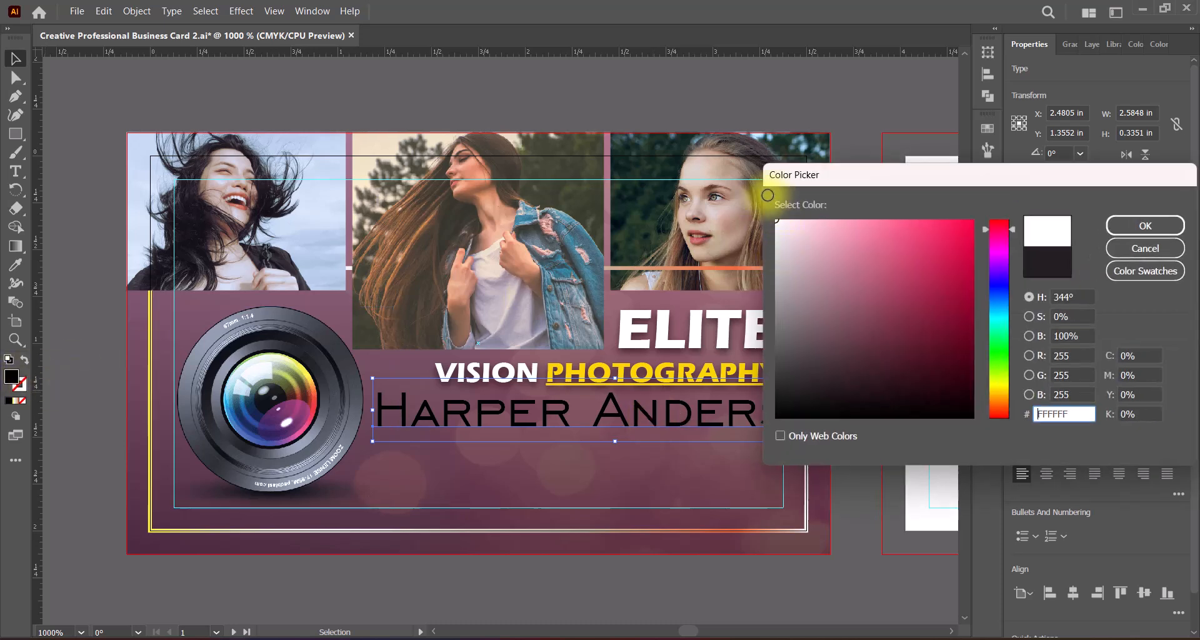
click(1145, 226)
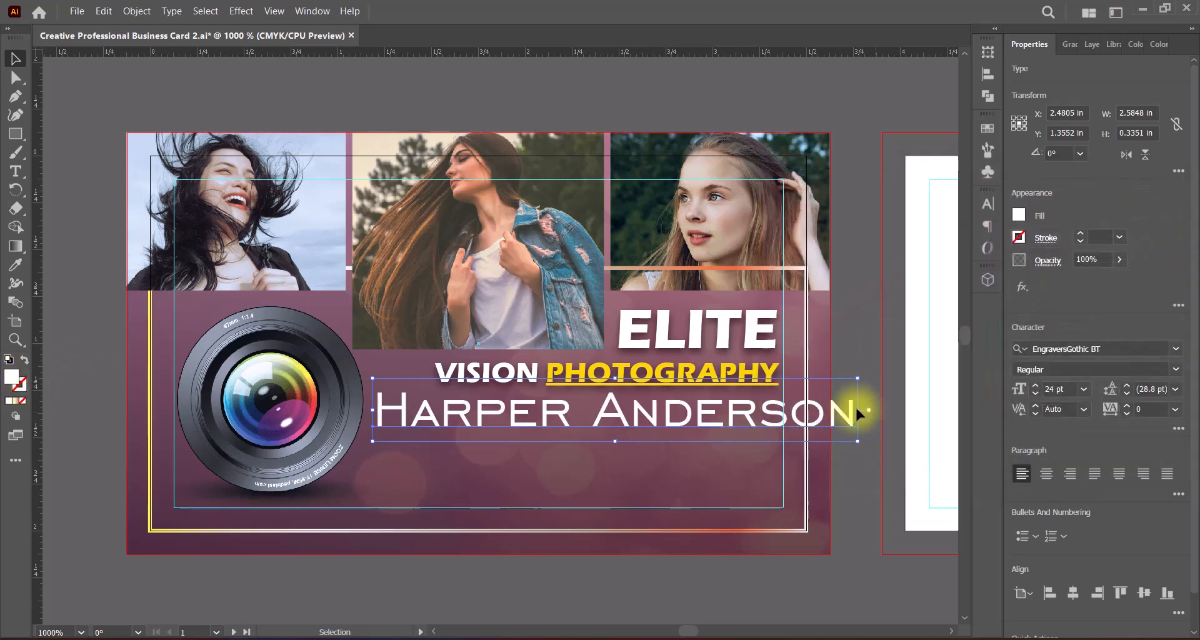
Step: Scale the name text down to about 2.02 in wide and nudge it slightly lower beneath the title
drag(858, 410, 782, 412)
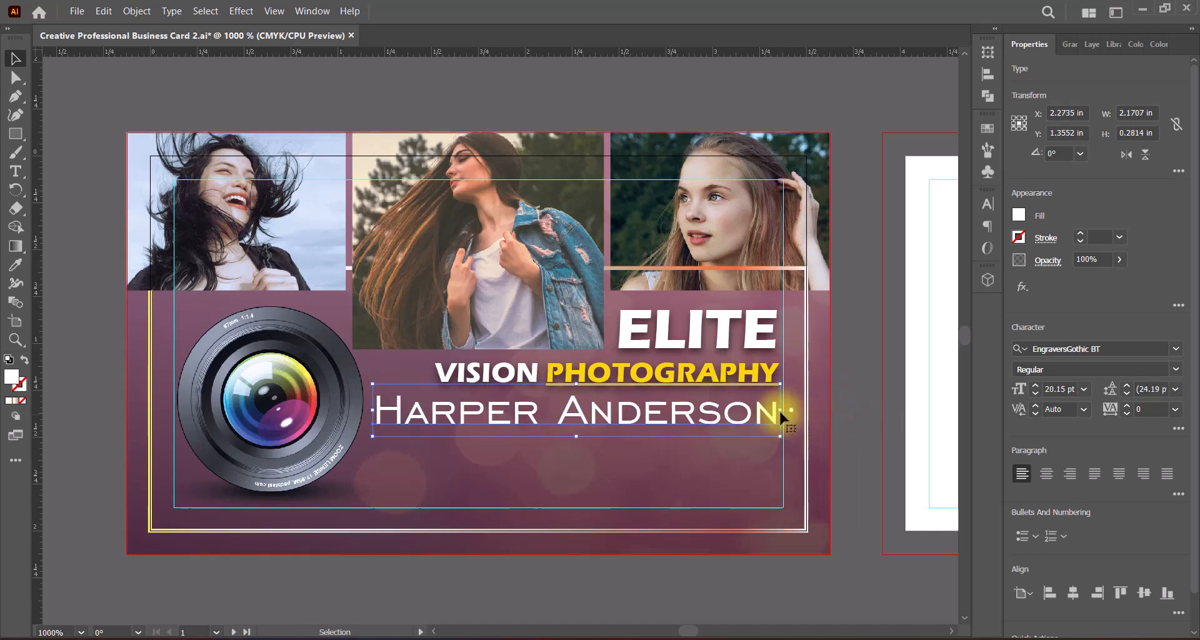
drag(373, 410, 401, 412)
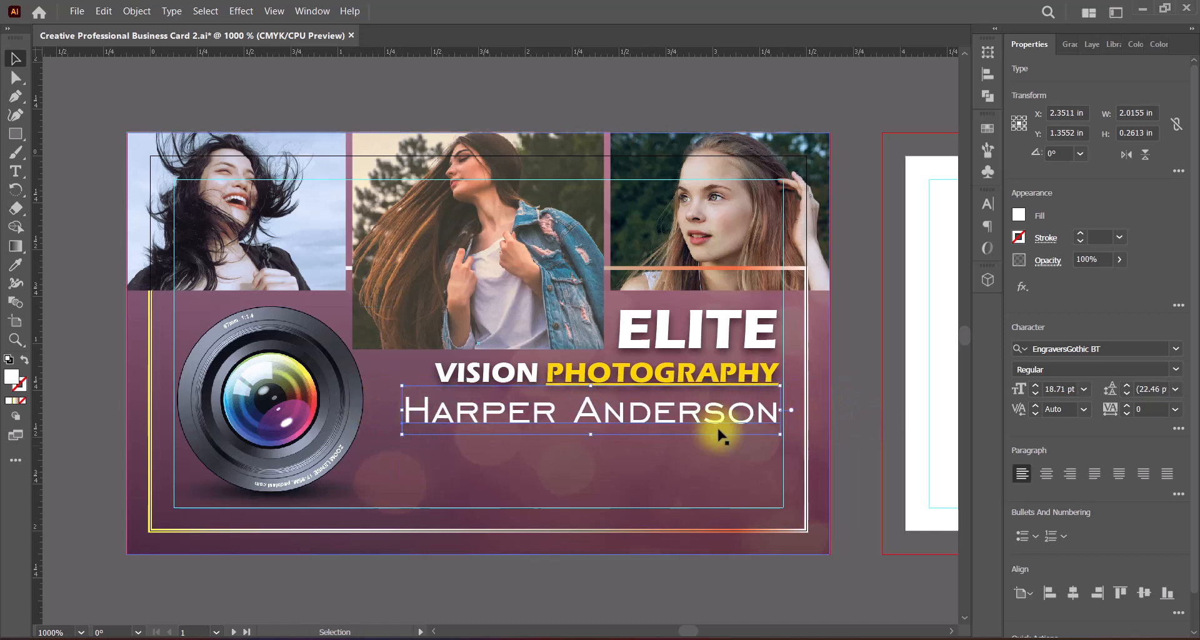
key(ctrl+shift+a)
click(643, 421)
key(Down)
key(Down)
key(Down)
key(Down)
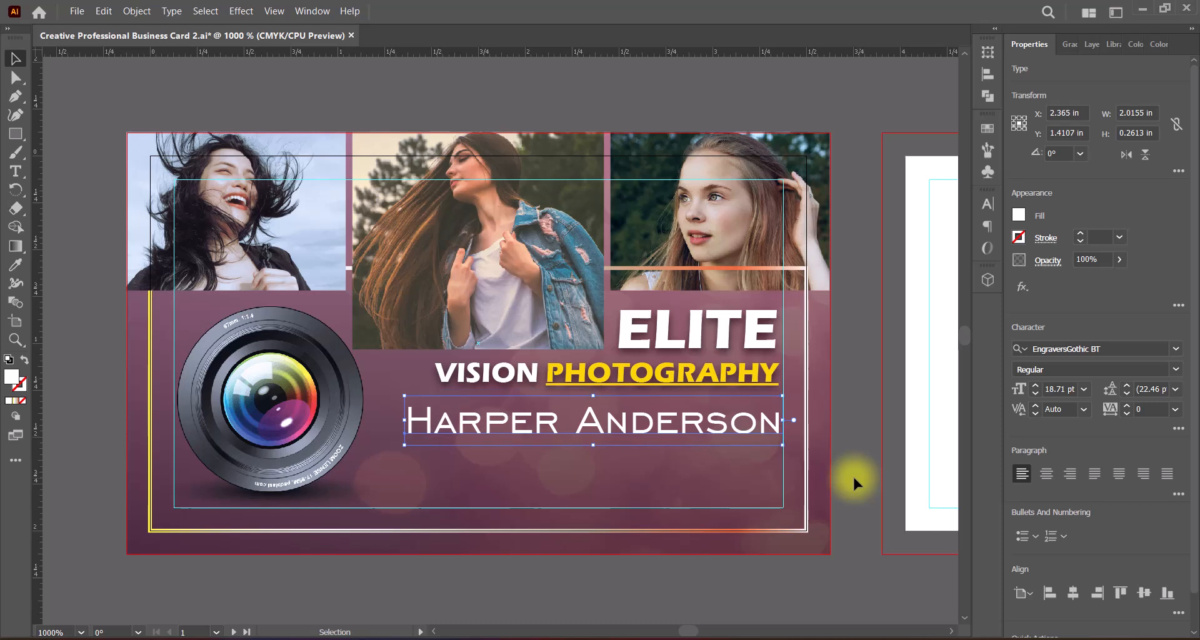
key(Up)
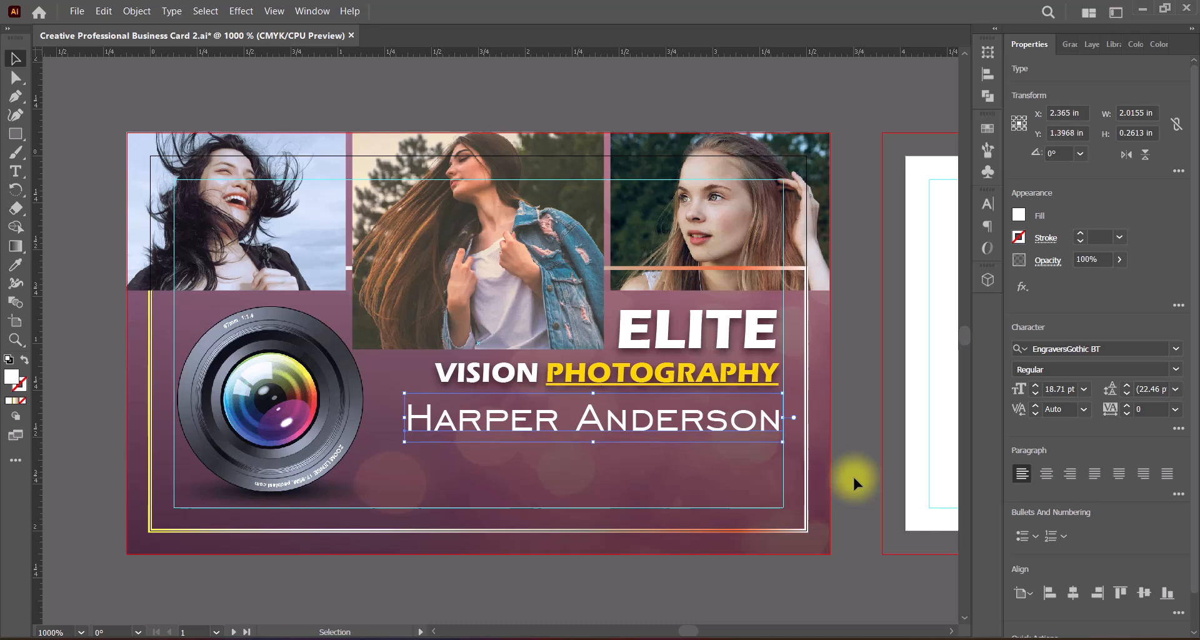
key(ctrl+shift+a)
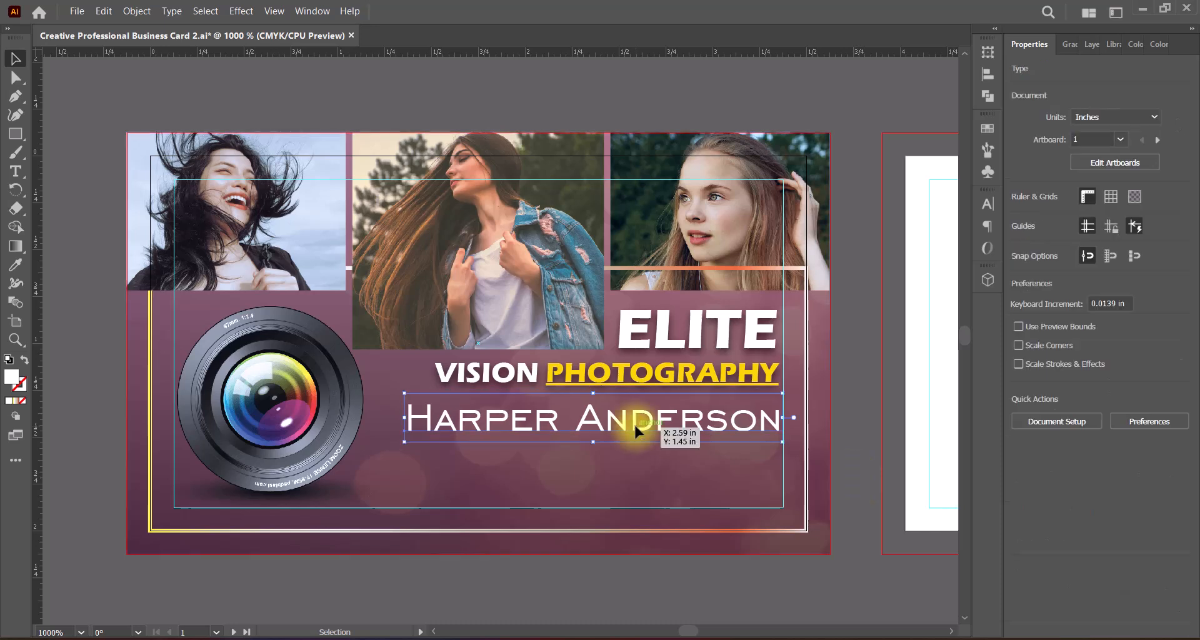
click(634, 422)
key(Up)
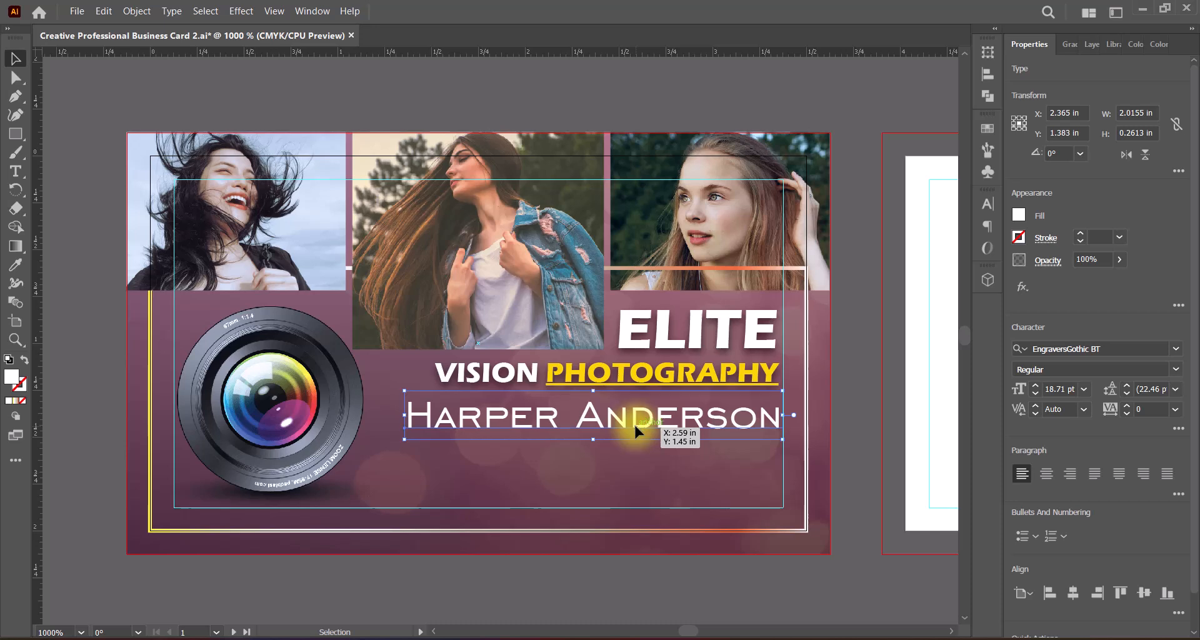
Step: Add a second line reading "Fashion Photographer" under the name in the same text object
key(t)
click(772, 417)
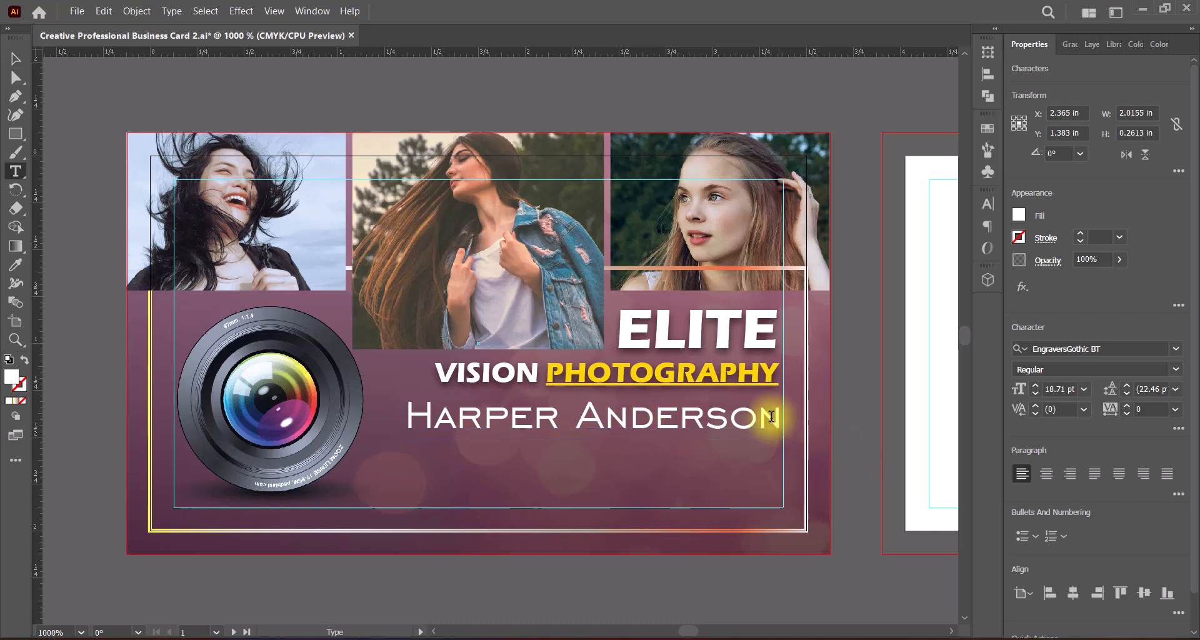
key(Return)
text(Fashion Photographer)
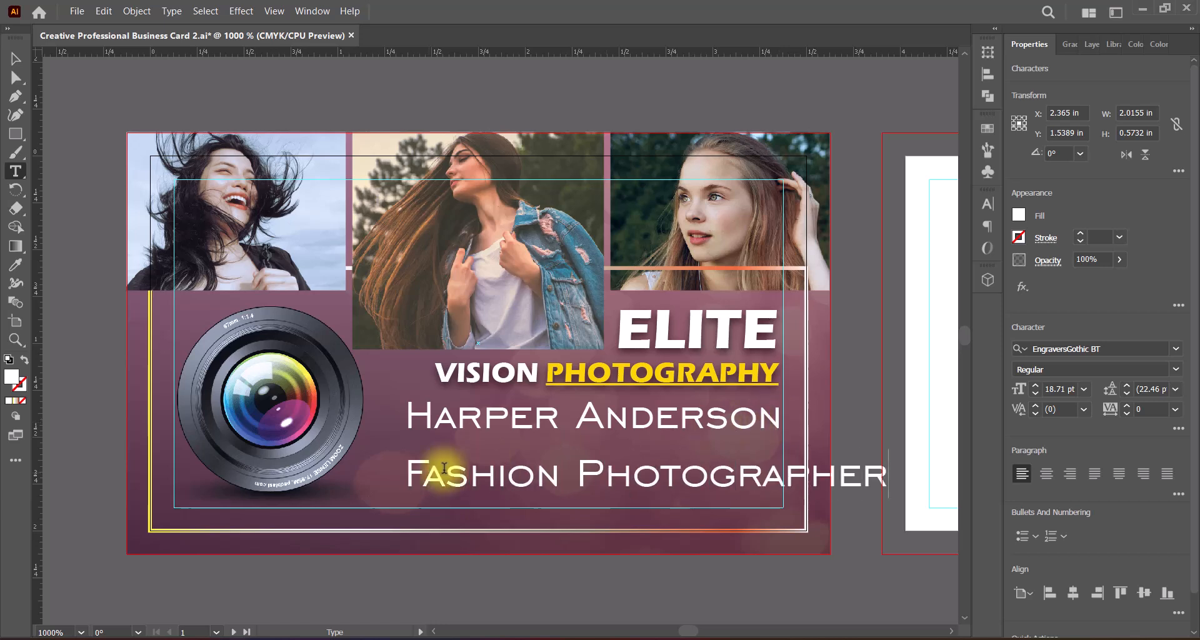
Step: Format "Fashion Photographer" as 10 pt Calibri and indent the line so it ends level with the name above
drag(406, 475, 887, 476)
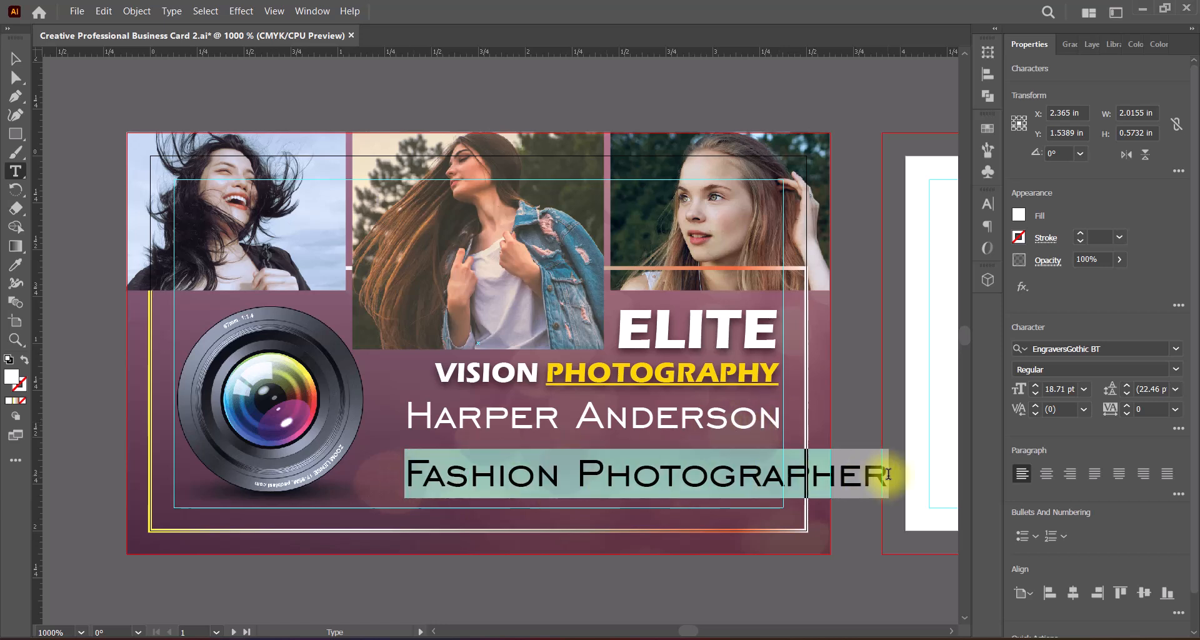
click(1176, 349)
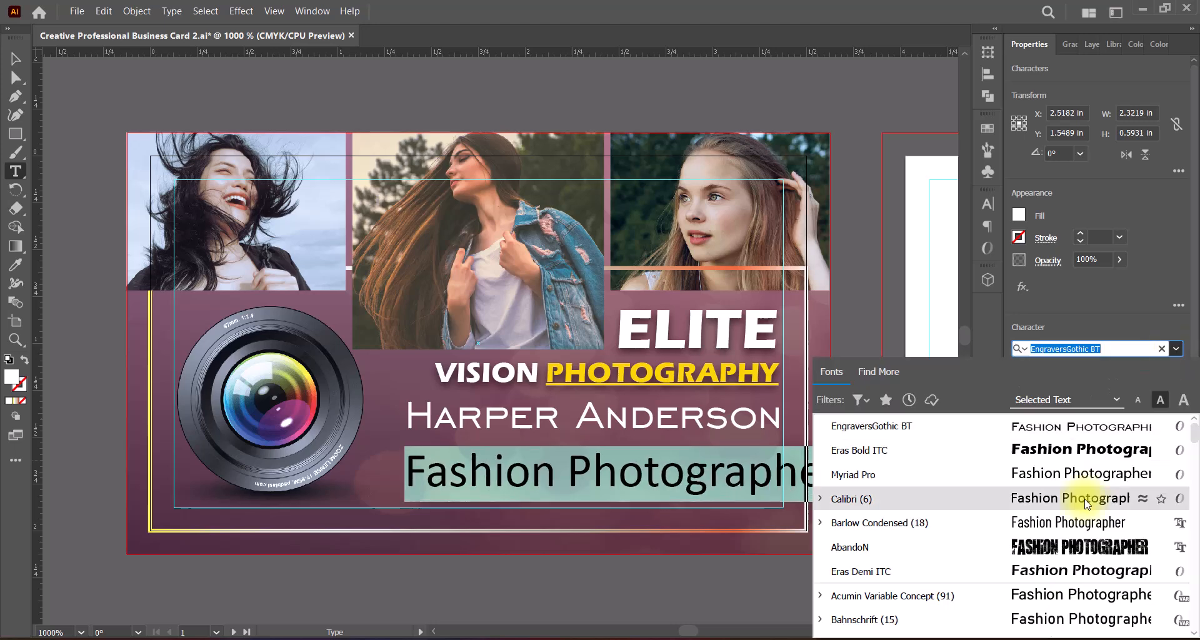
click(1062, 498)
click(1083, 388)
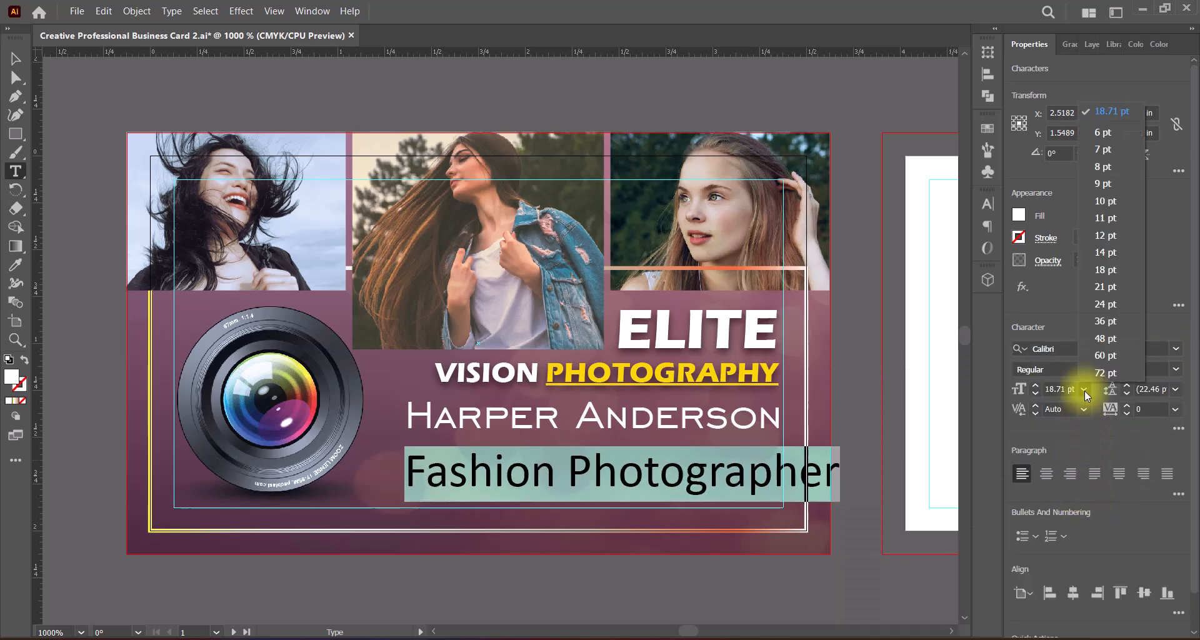
click(1101, 253)
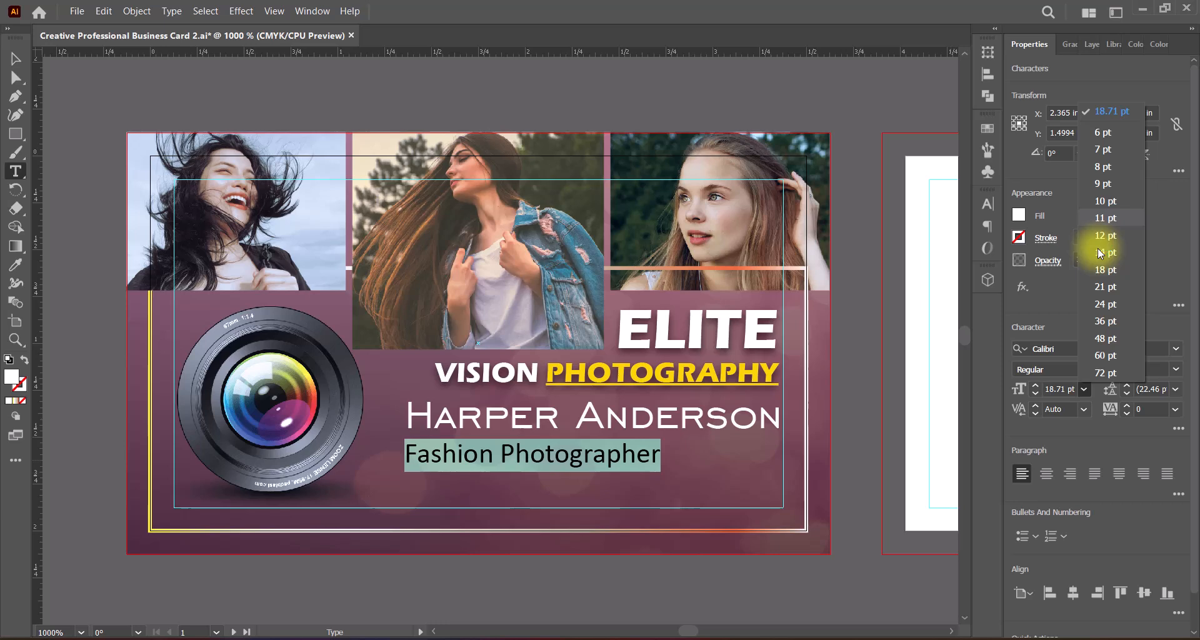
click(461, 445)
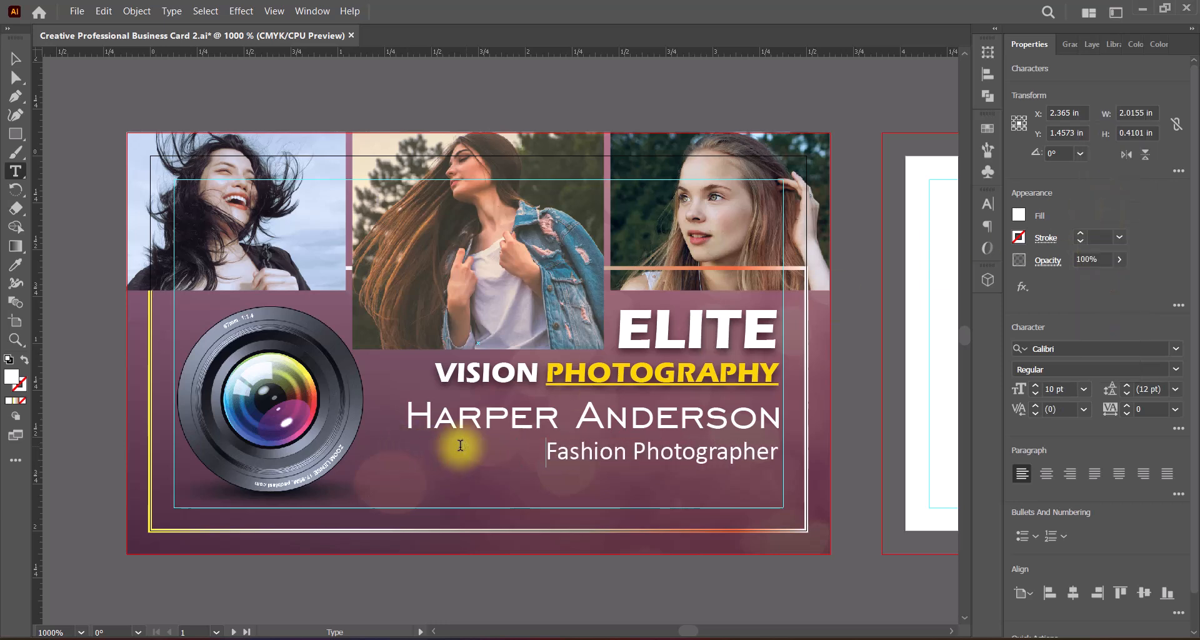
Step: Fill the "Fashion Photographer" line with black, hex 000000
drag(545, 451, 779, 452)
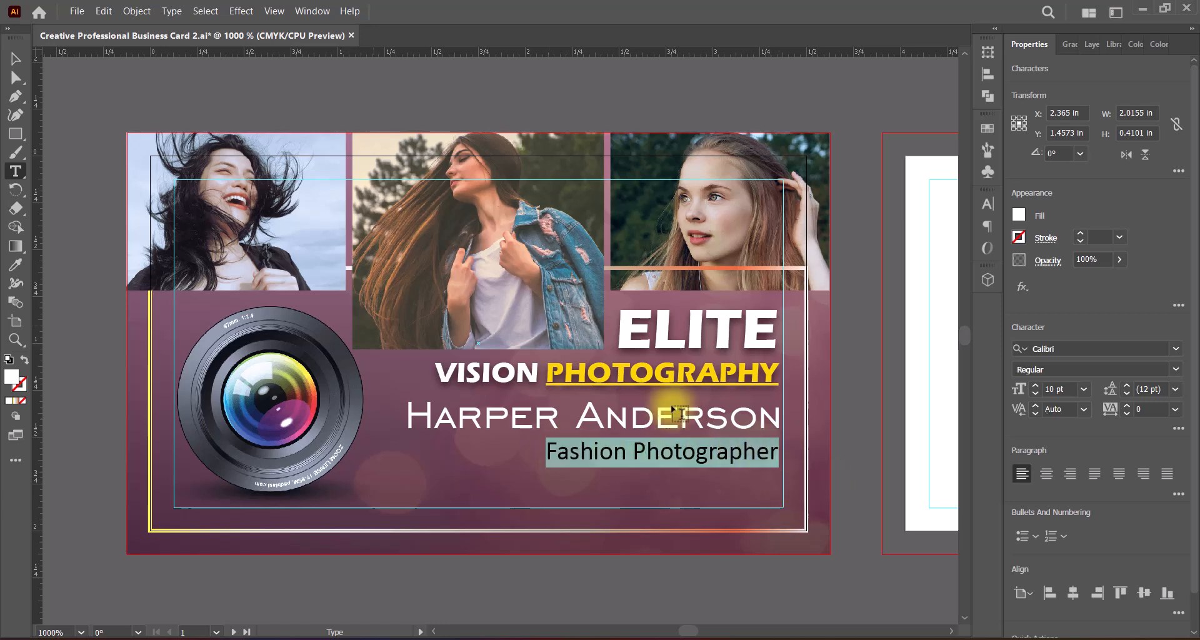
double_click(11, 377)
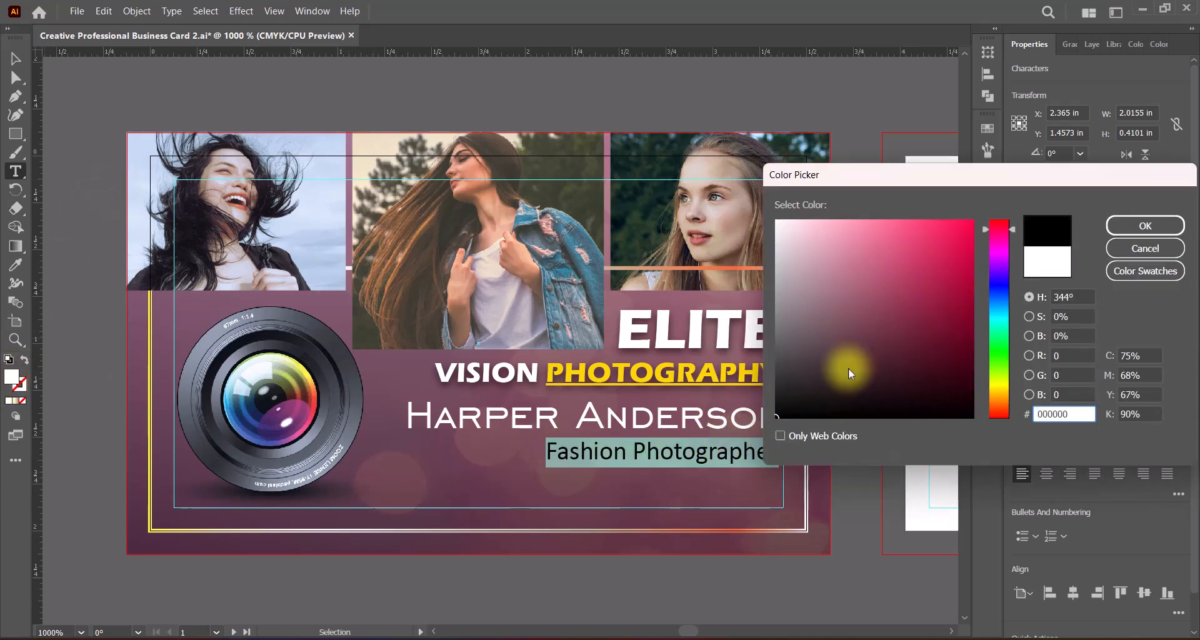
click(1144, 225)
click(16, 58)
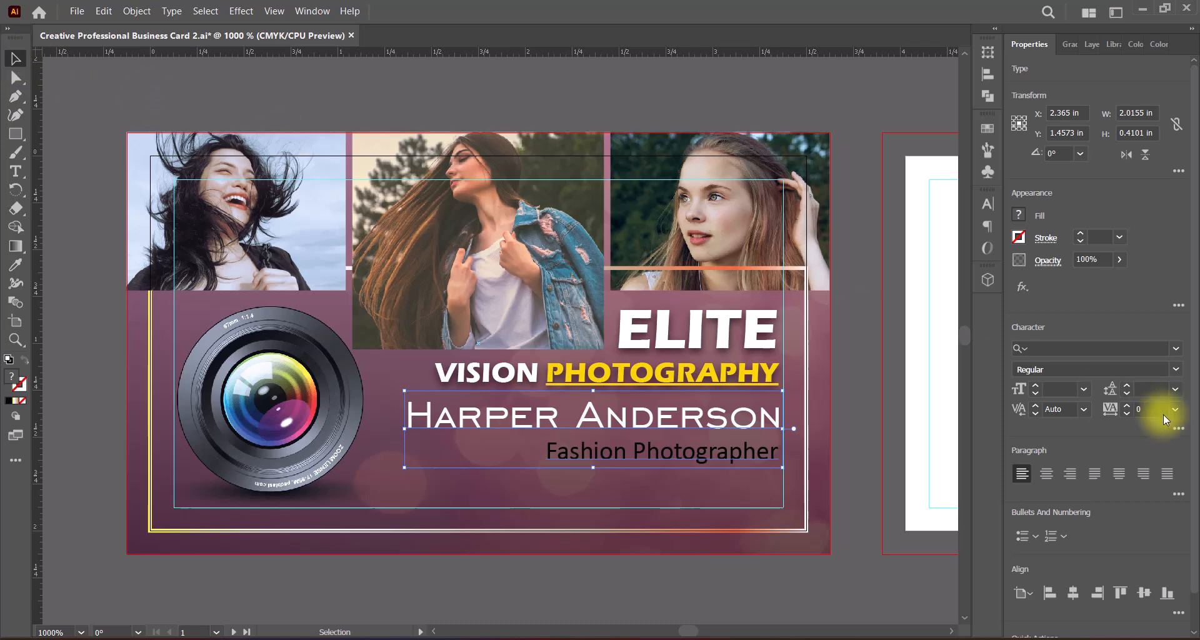
Step: Set the leading of the "Fashion Photographer" line to 10 pt
double_click(656, 470)
drag(546, 451, 779, 453)
click(1175, 389)
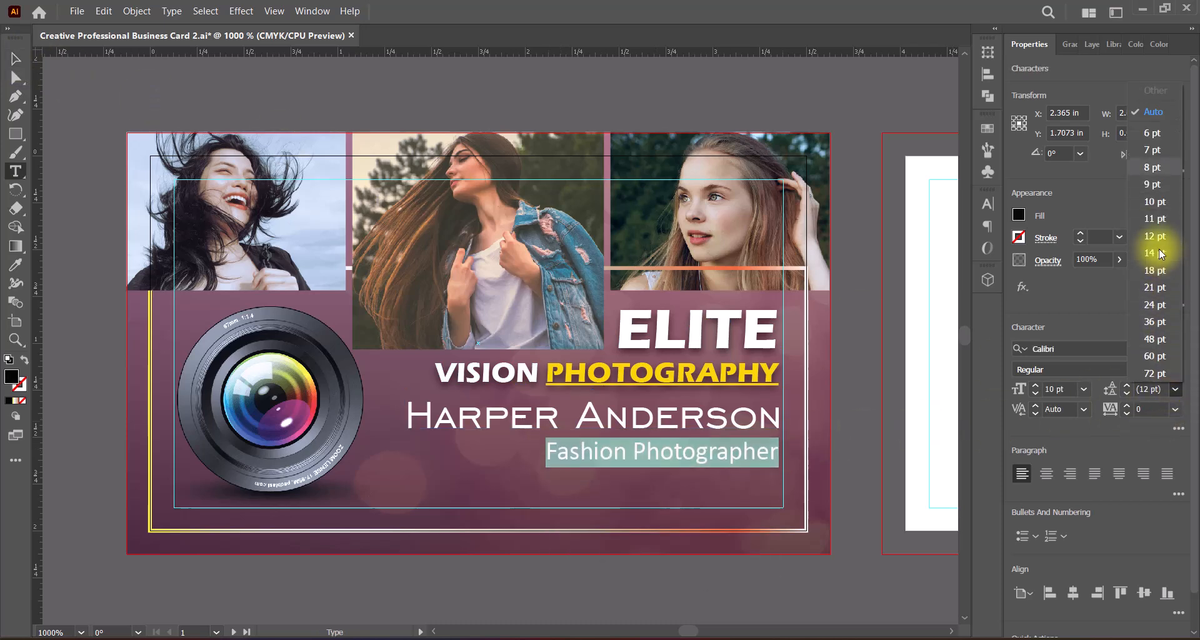
click(1153, 201)
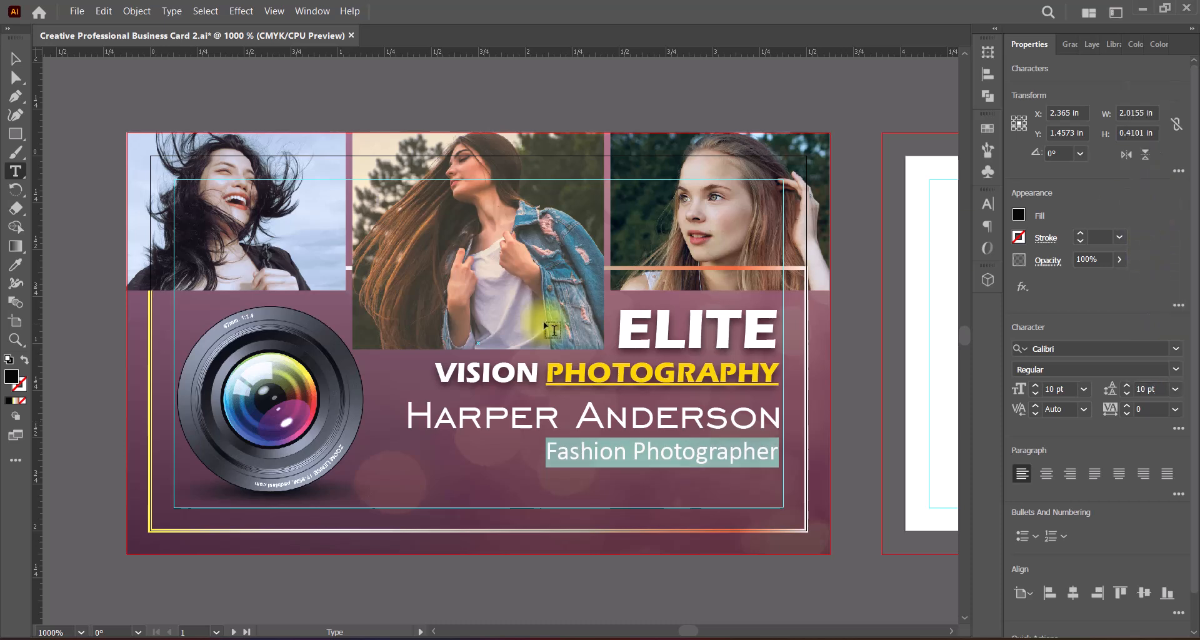
click(16, 60)
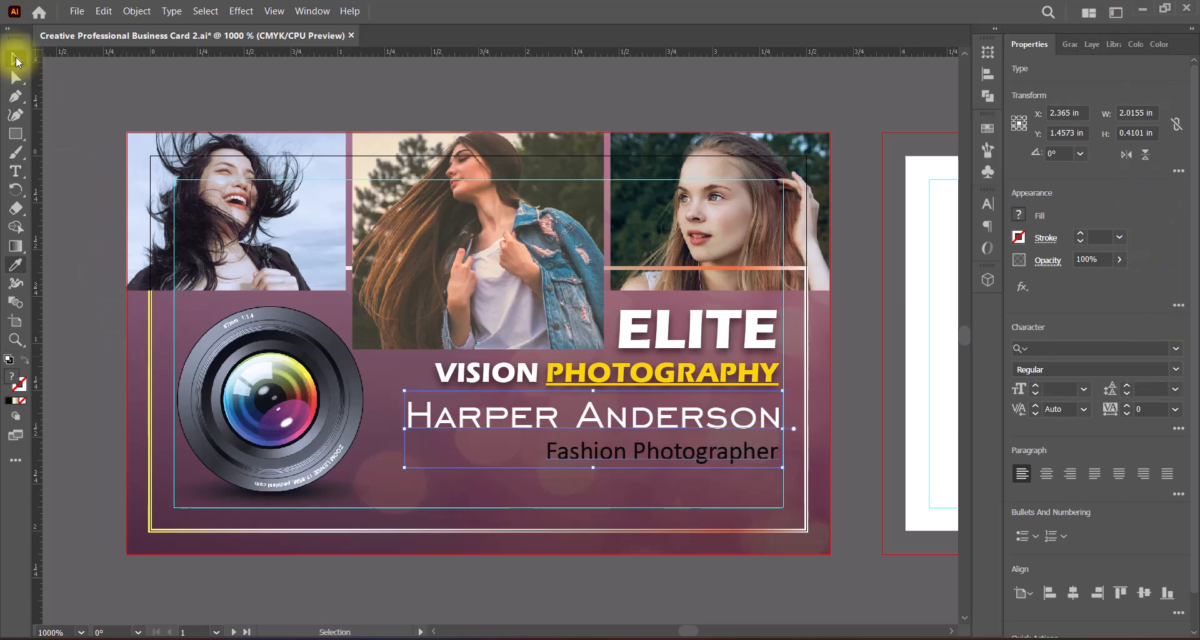
Step: Draw a rectangle about 1.28 in wide and 0.16 in high covering the "Fashion Photographer" line
click(16, 133)
drag(543, 438, 783, 468)
click(15, 59)
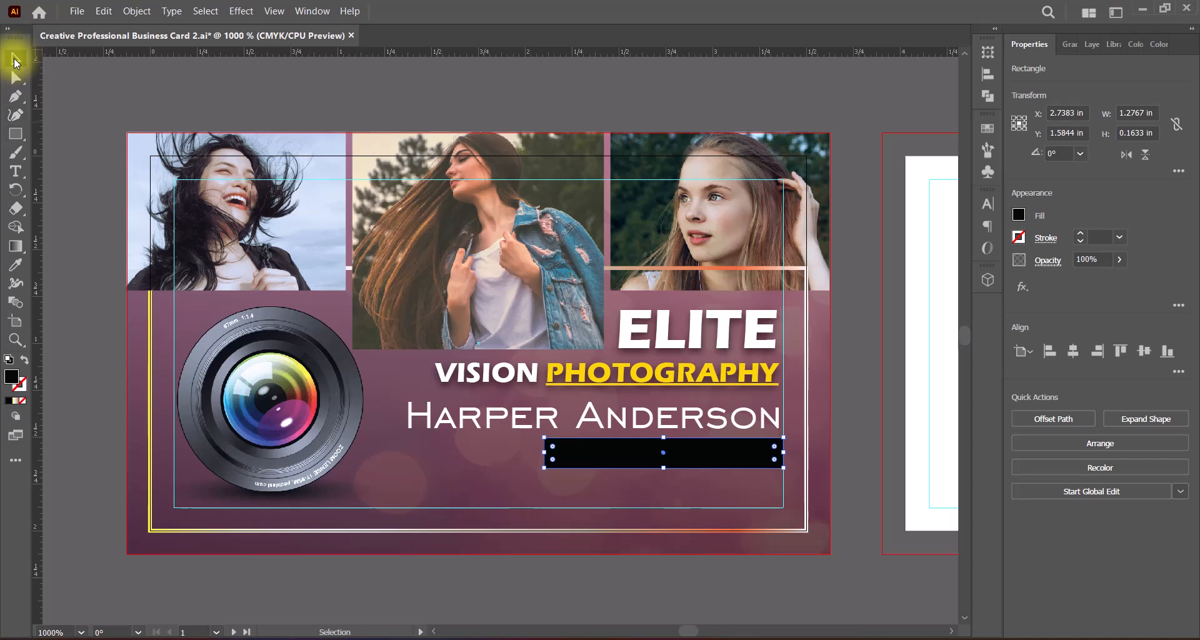
Step: Bring the name and job title text to the front, above the black rectangle
click(761, 407)
right_click(761, 407)
mouse_move(882, 565)
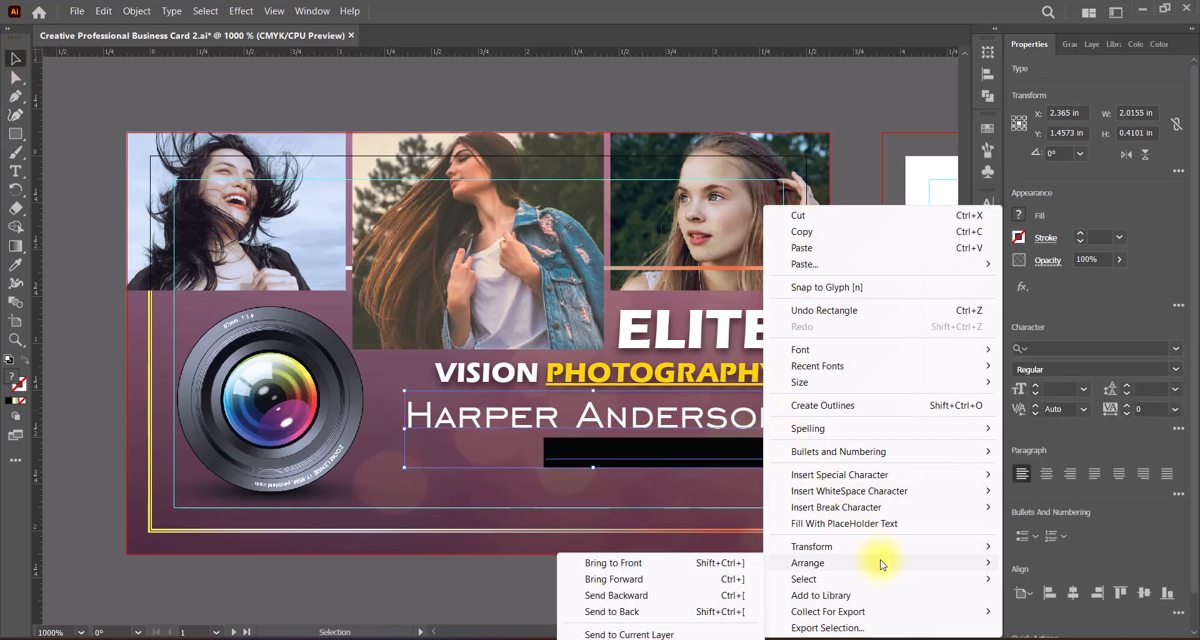
click(727, 565)
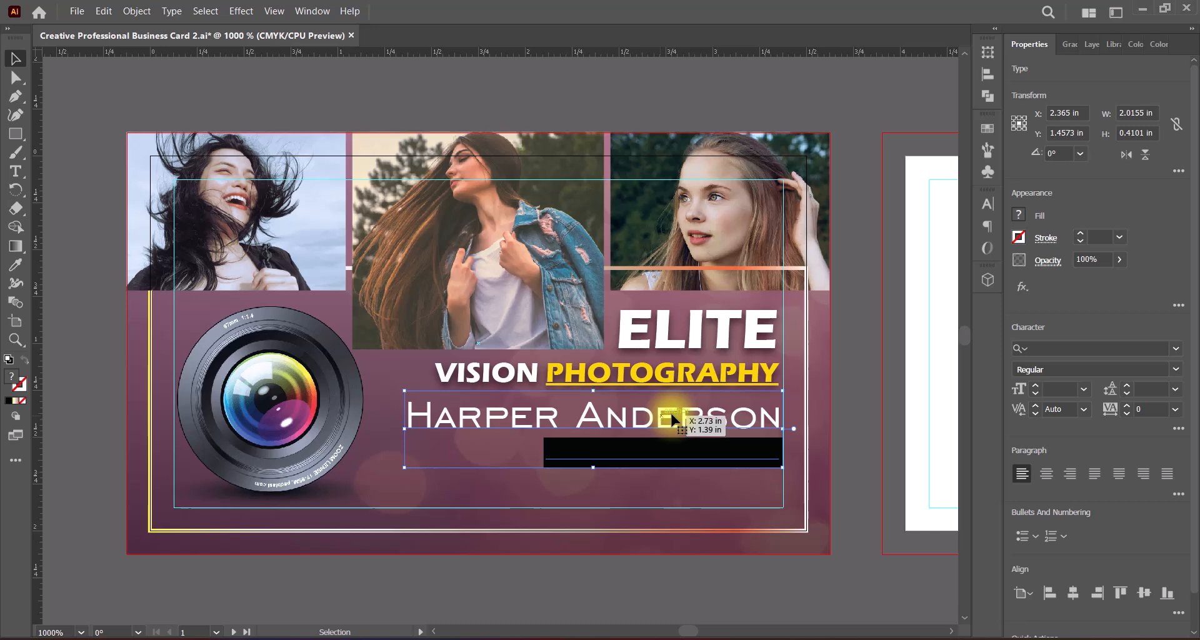
double_click(632, 452)
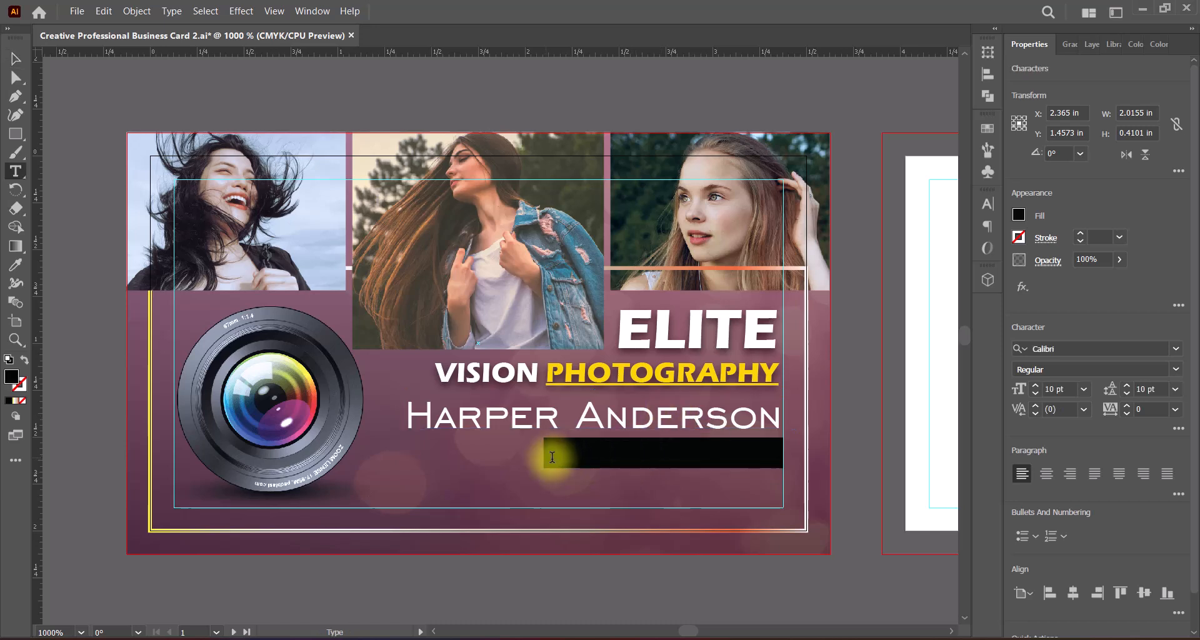
click(15, 58)
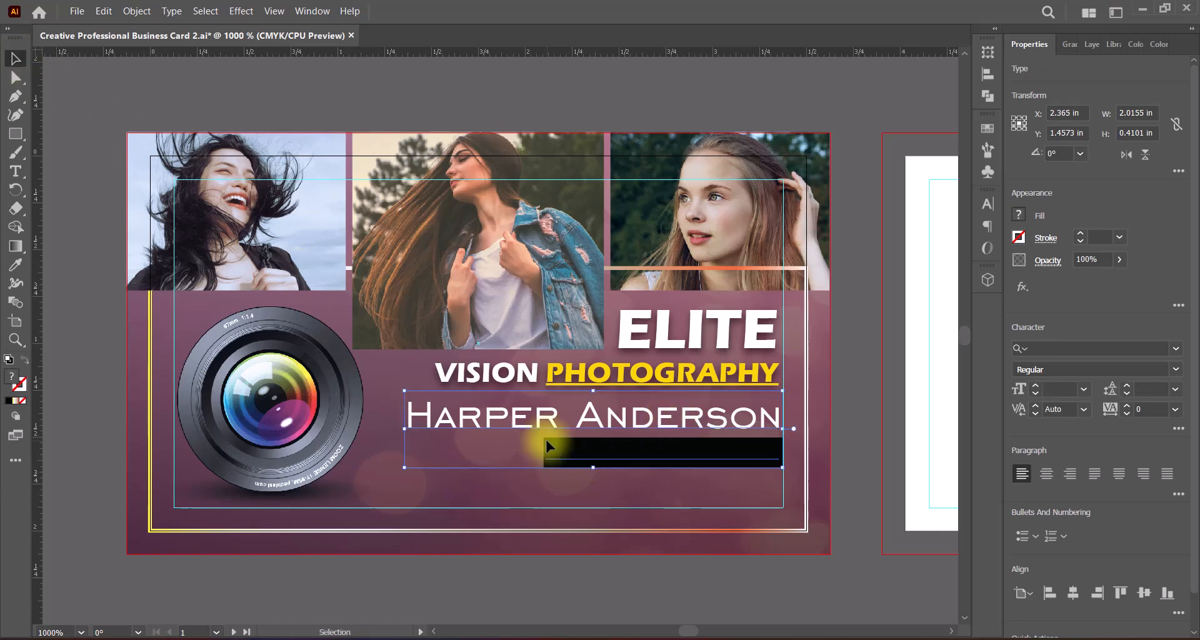
Step: Fill the black rectangle over the job title line with light cyan, hex B0FDFF
click(568, 456)
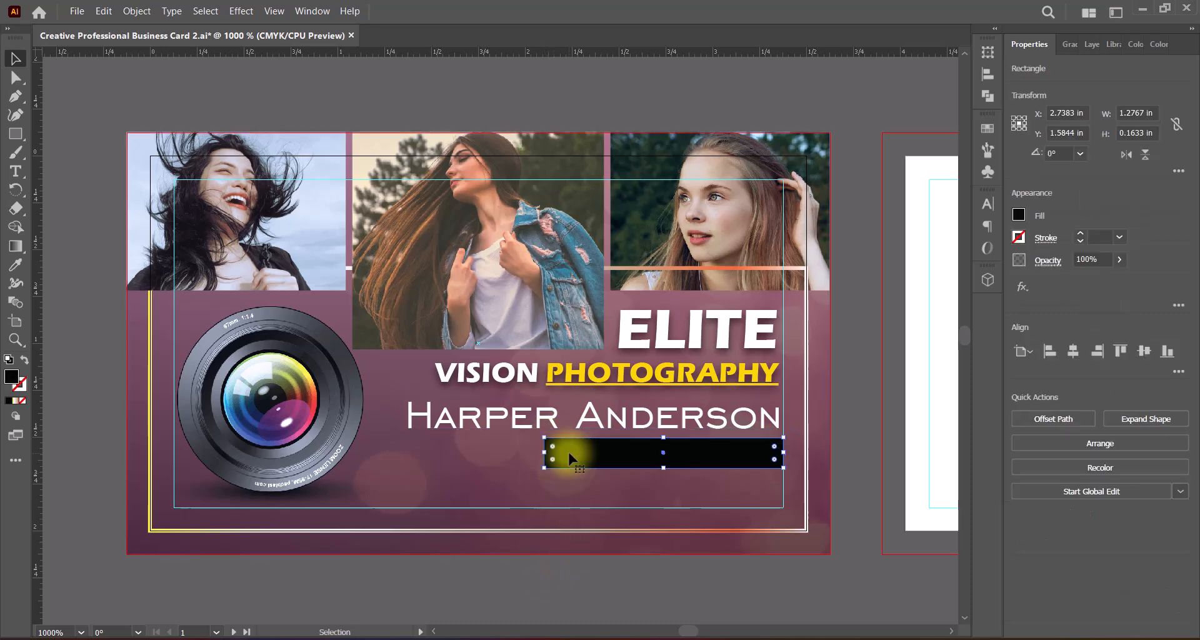
double_click(11, 376)
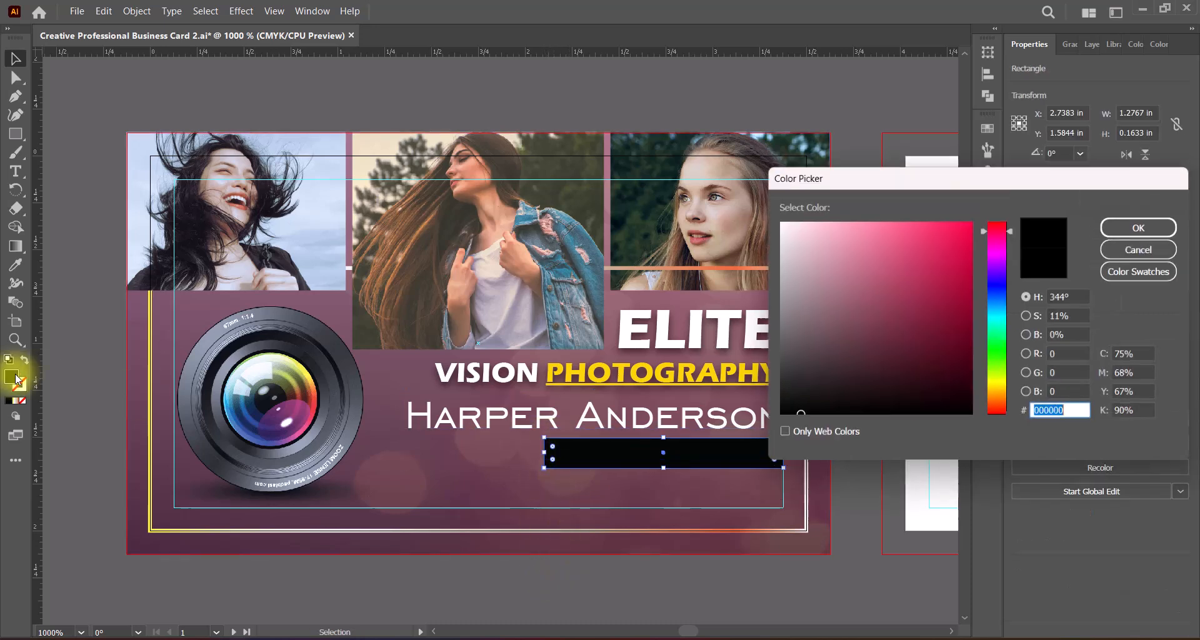
click(798, 262)
click(1003, 318)
drag(958, 242, 837, 216)
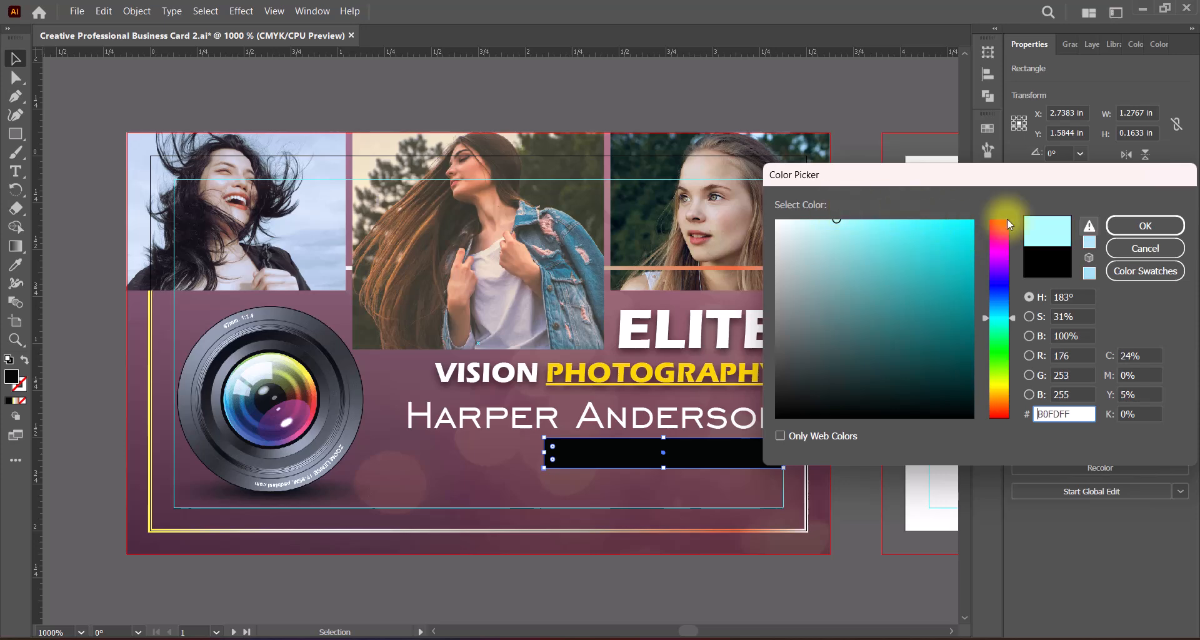
key(Return)
click(812, 400)
Step: Bring the photographer's name and job title text in front of the light cyan rectangle
click(683, 423)
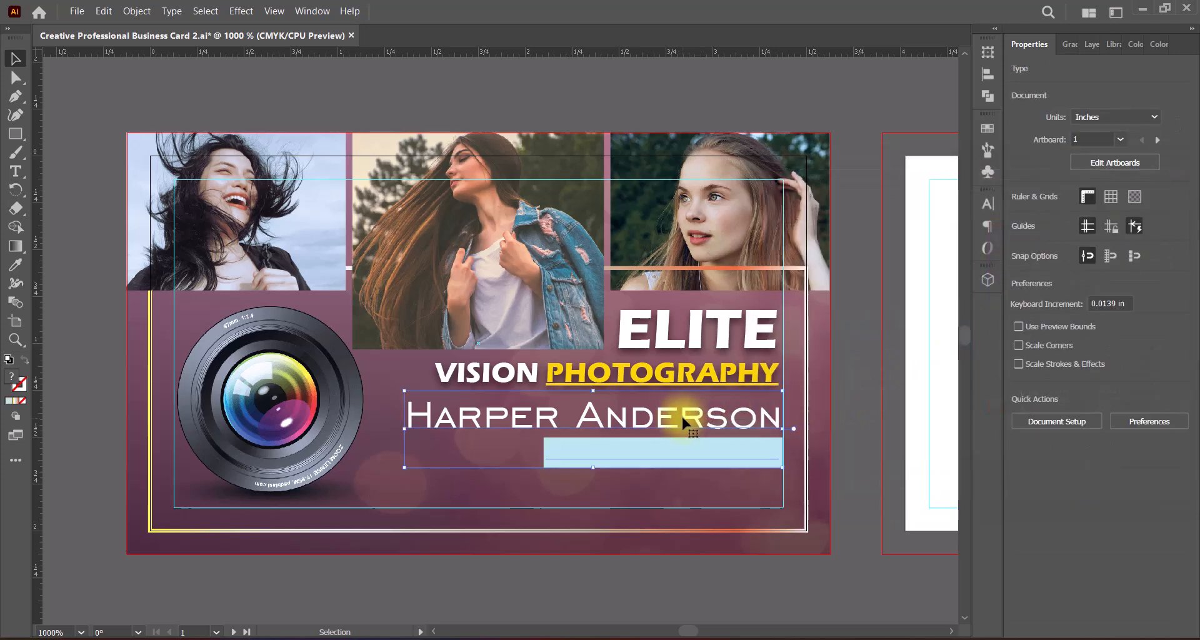
right_click(683, 424)
mouse_move(857, 571)
click(975, 561)
click(853, 478)
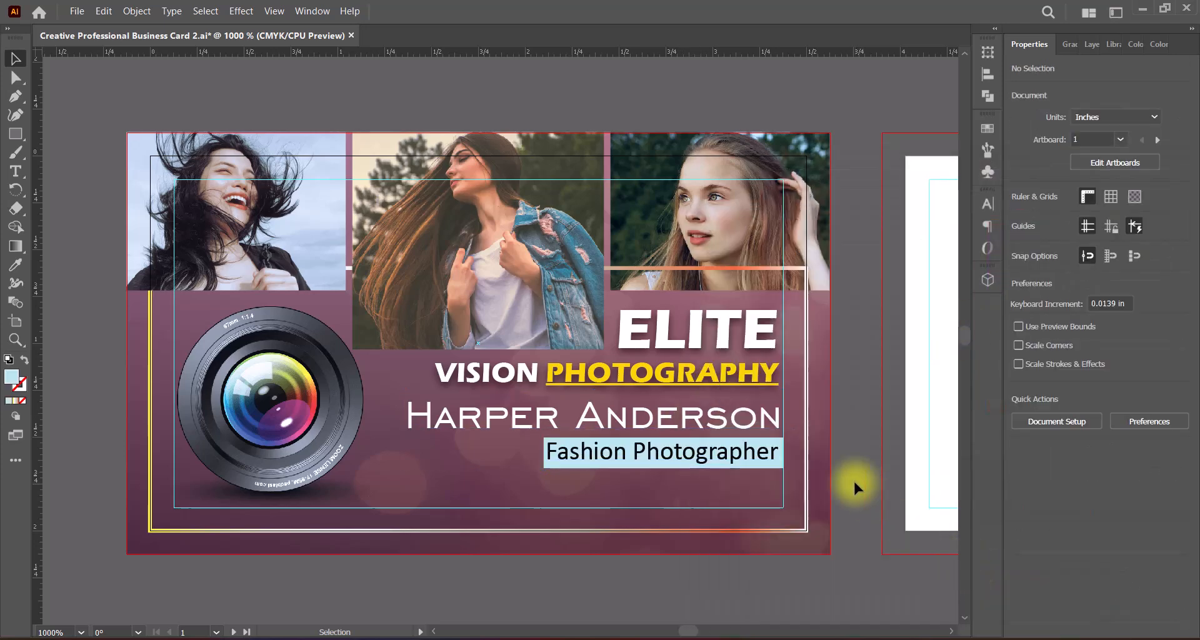
Step: Fine-tune the vertical position of the name and job title text, shifting it slightly higher on the card
click(760, 454)
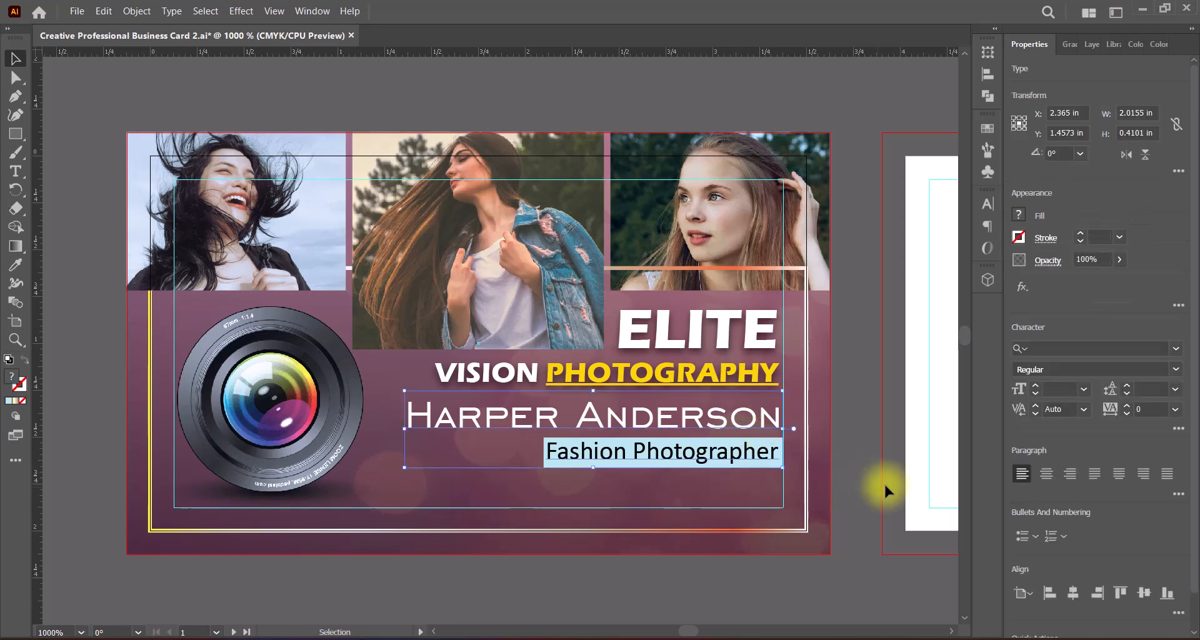
click(883, 482)
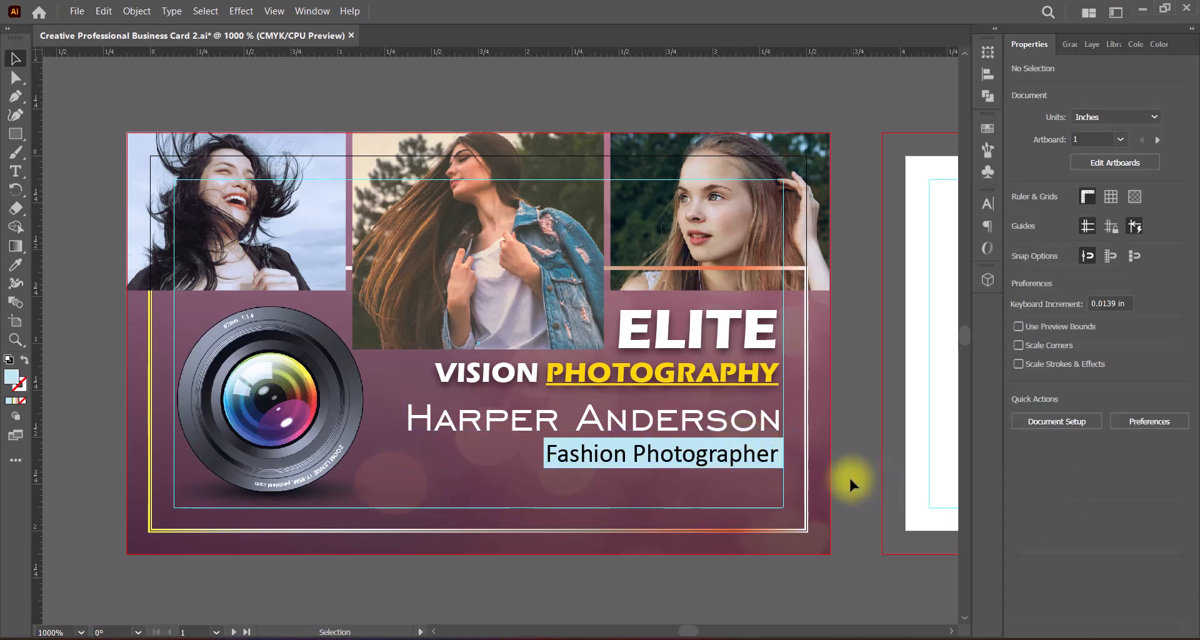
click(552, 466)
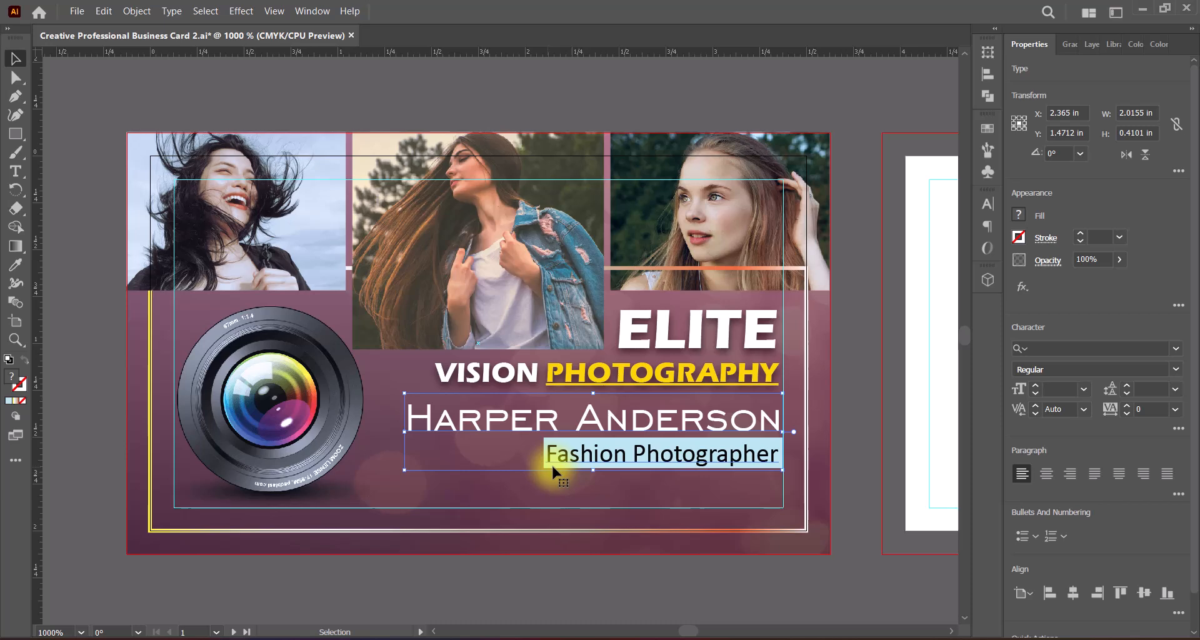
click(849, 453)
click(774, 445)
drag(775, 449, 775, 444)
Step: Nudge the light cyan rectangle up to sit evenly behind "Fashion Photographer", and move the "ELITE VISION PHOTOGRAPHY" title slightly higher
click(811, 455)
click(752, 463)
key(Up)
key(Up)
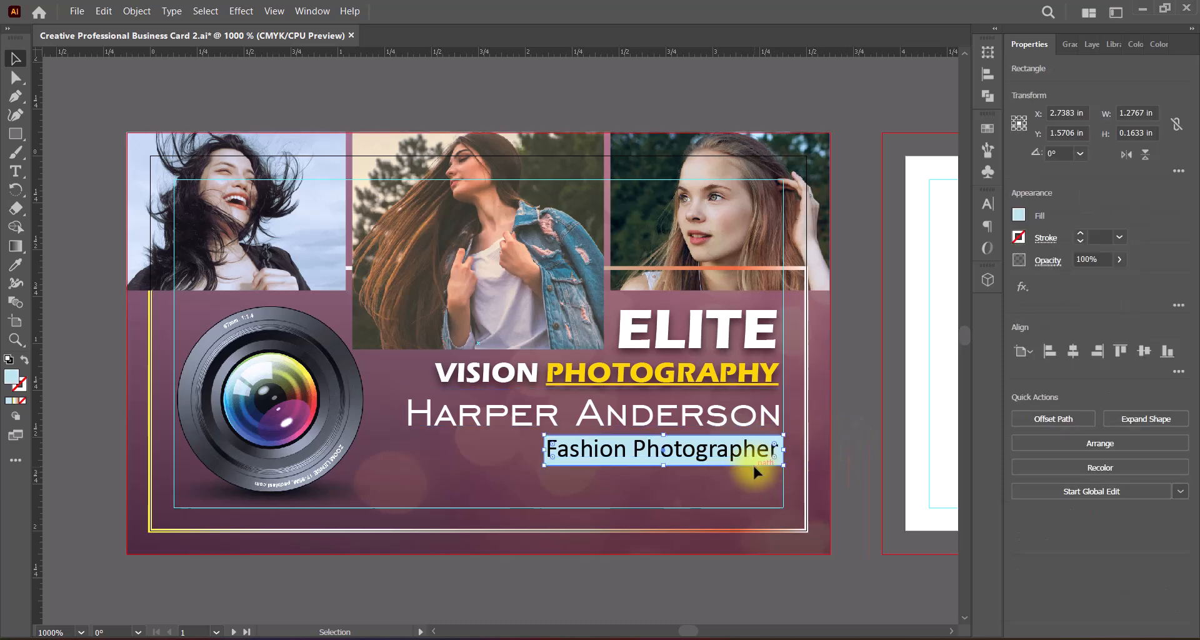
click(853, 465)
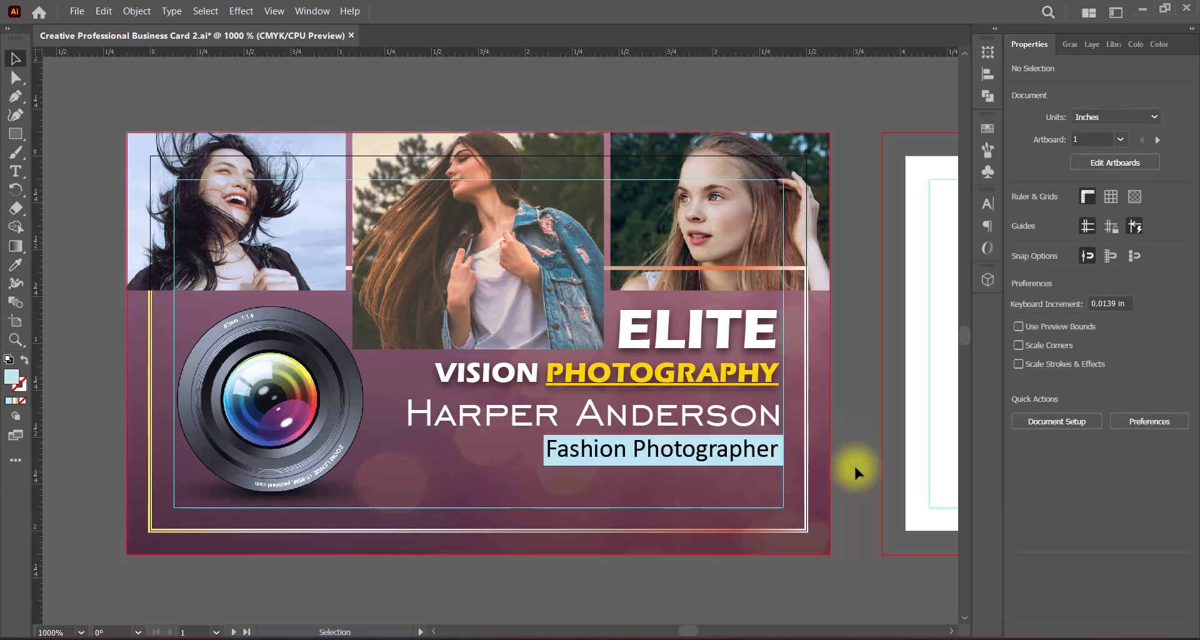
click(775, 460)
key(Down)
click(855, 485)
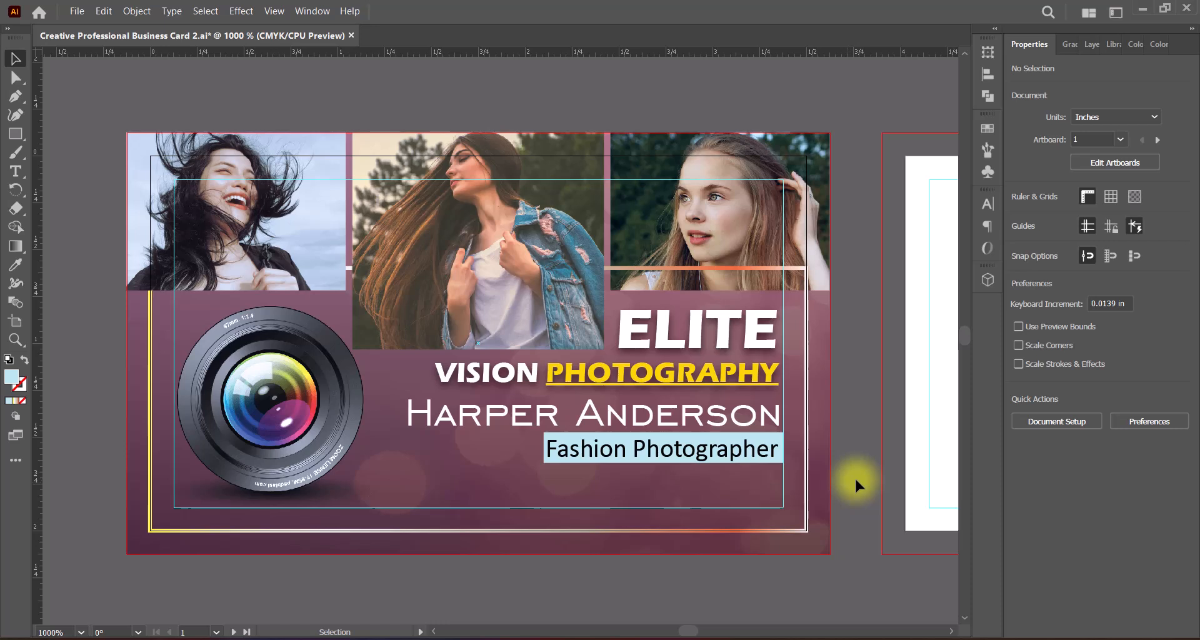
drag(748, 349, 749, 343)
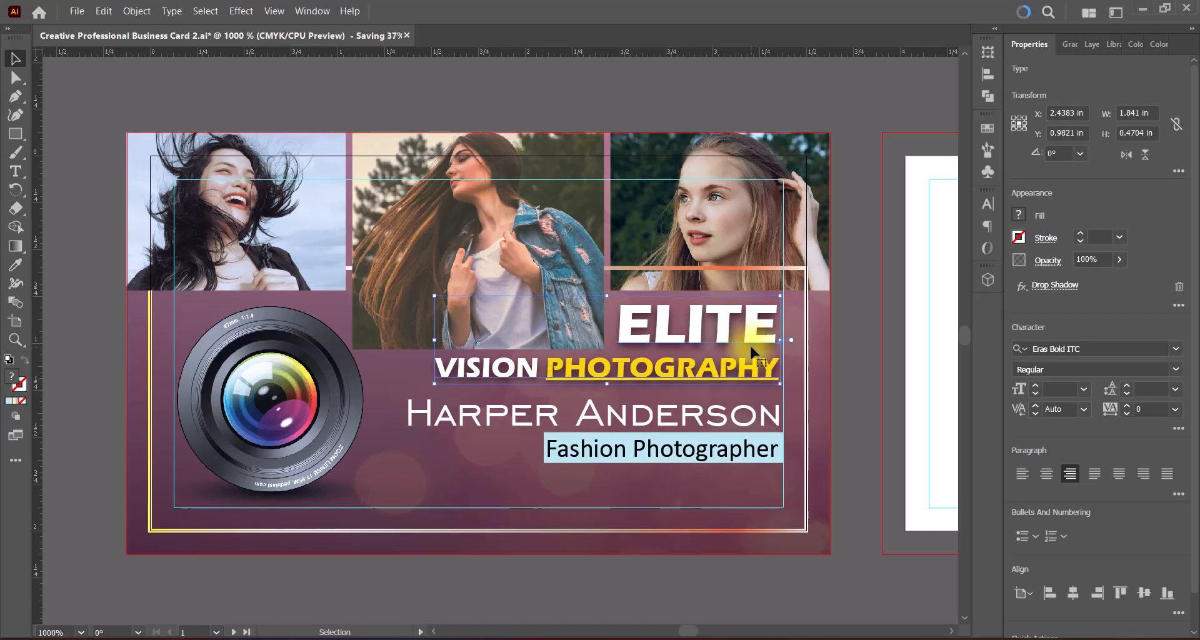
click(857, 410)
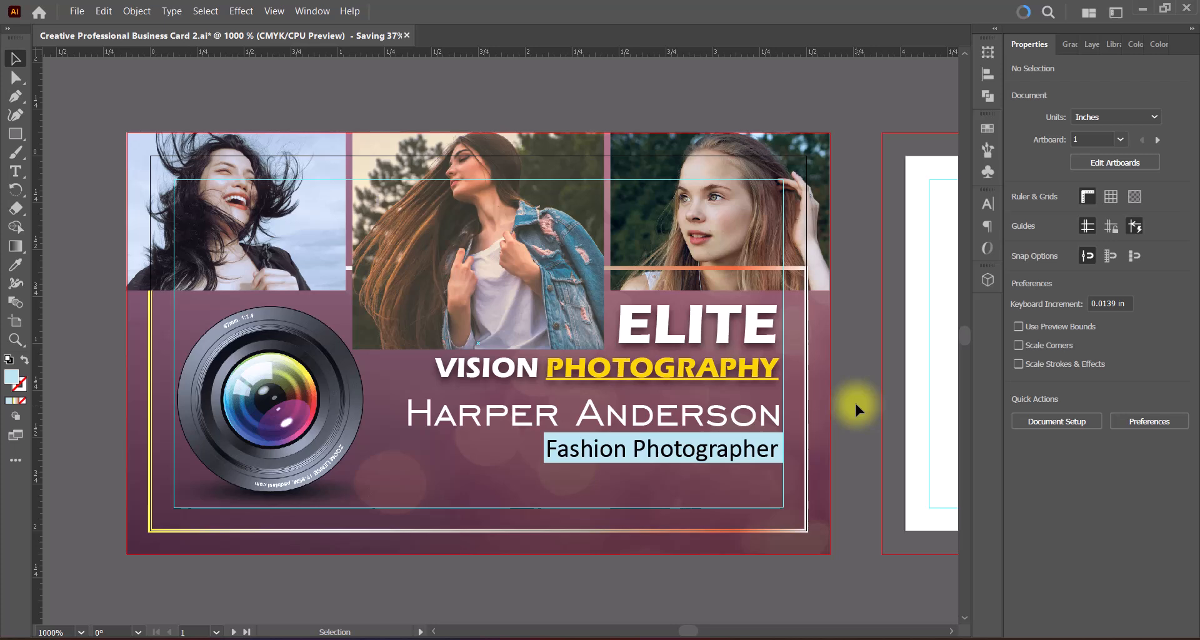
Step: Paste the contact details with their icons and arrange the text in two tabbed rows: phone with e-mail, website with address
key(ctrl+v)
click(653, 581)
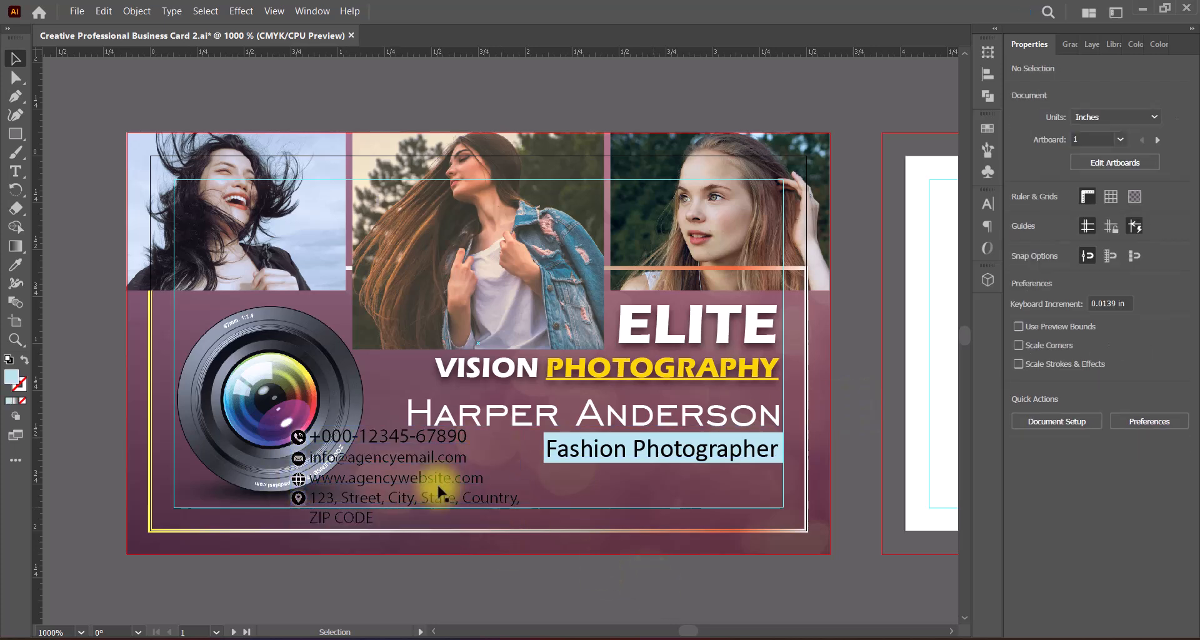
double_click(384, 458)
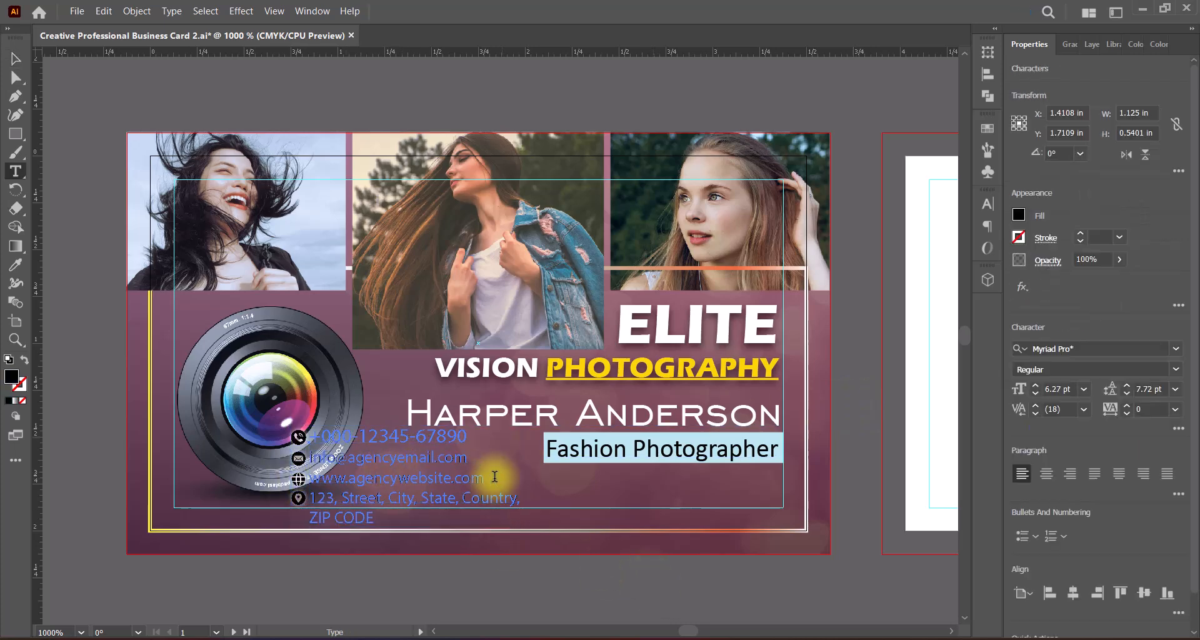
key(BackSpace)
key(Tab)
click(311, 478)
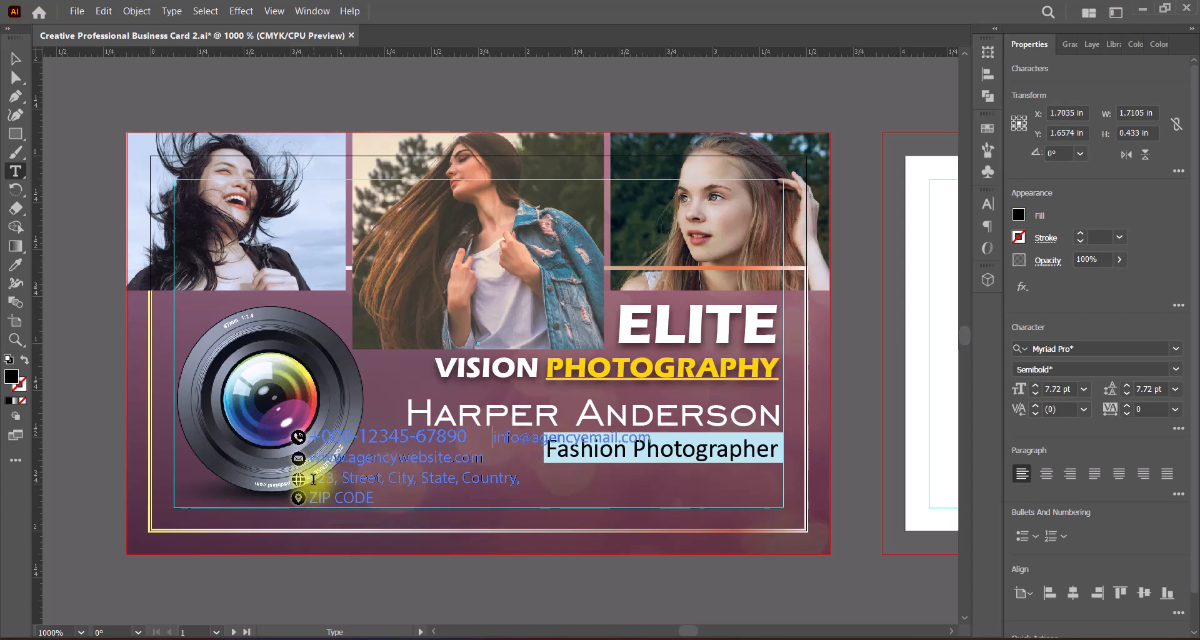
key(BackSpace)
key(Tab)
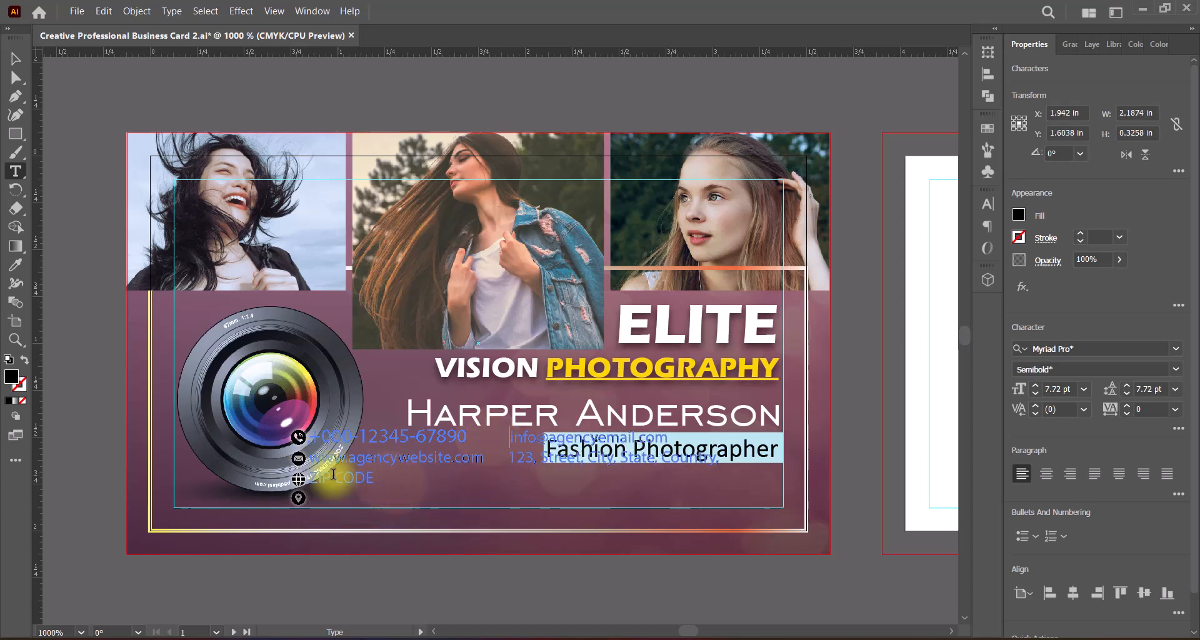
click(311, 478)
key(BackSpace)
Step: Move the two-row contact text below the job title and fill it with white
click(16, 58)
drag(449, 439, 461, 479)
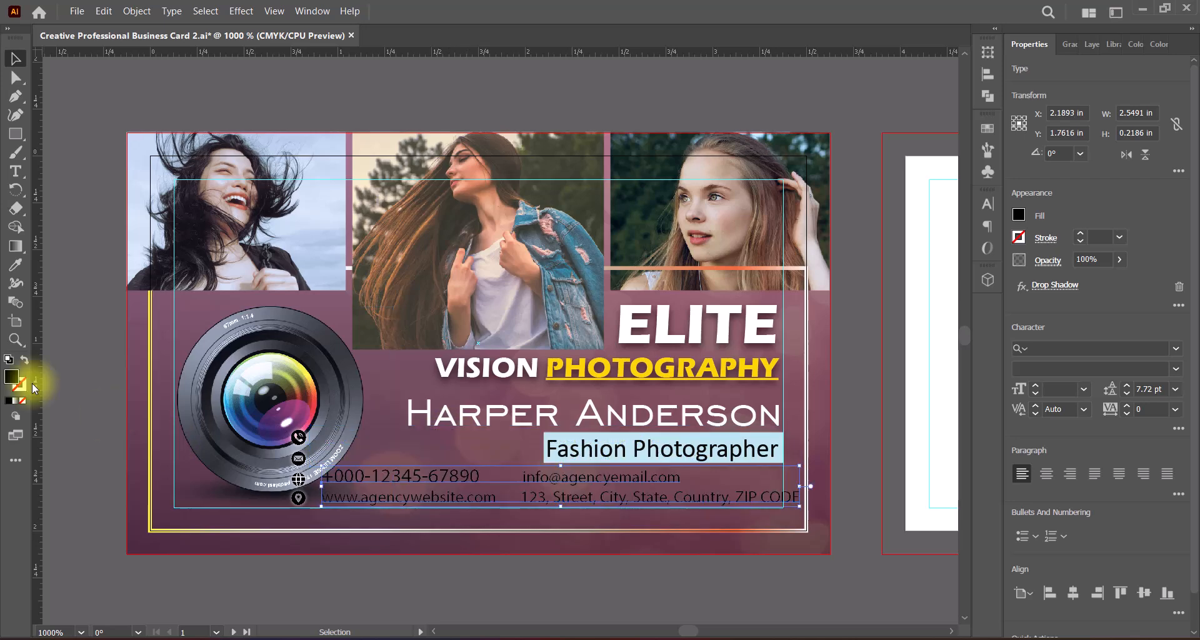
double_click(11, 377)
click(776, 220)
click(1143, 225)
Step: Set the font of the contact text to Calibri Bold
click(1175, 348)
click(1073, 451)
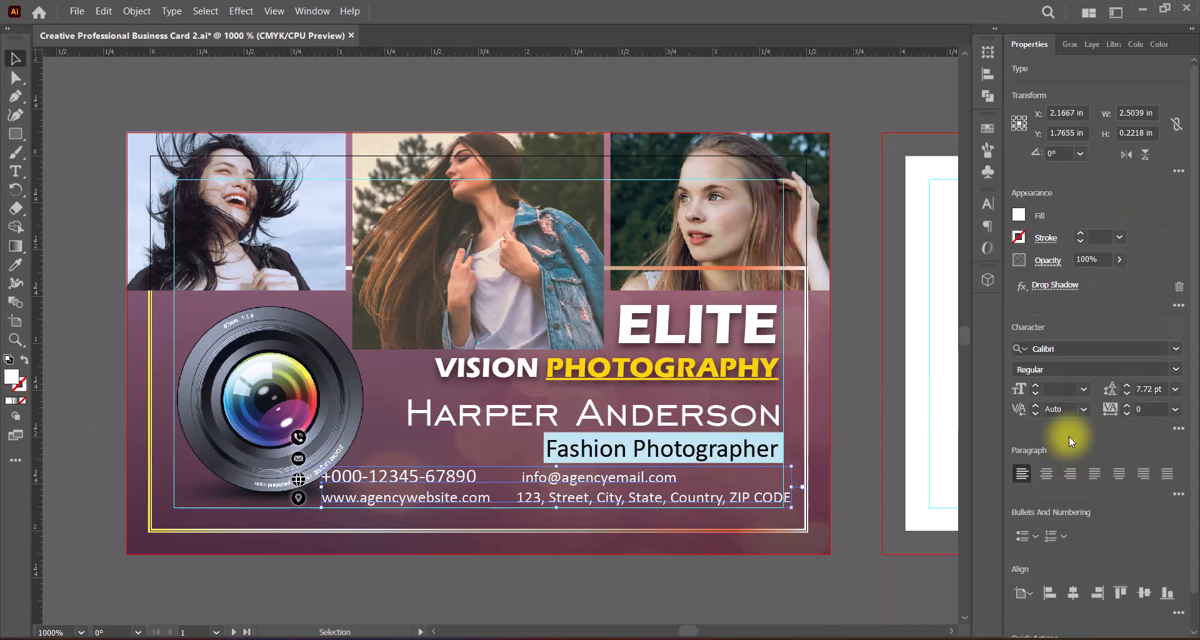
click(1156, 381)
click(1047, 457)
Step: Scale the contact text down to about 2.26 in wide and position it at the lower safe-area guide
drag(802, 487, 781, 486)
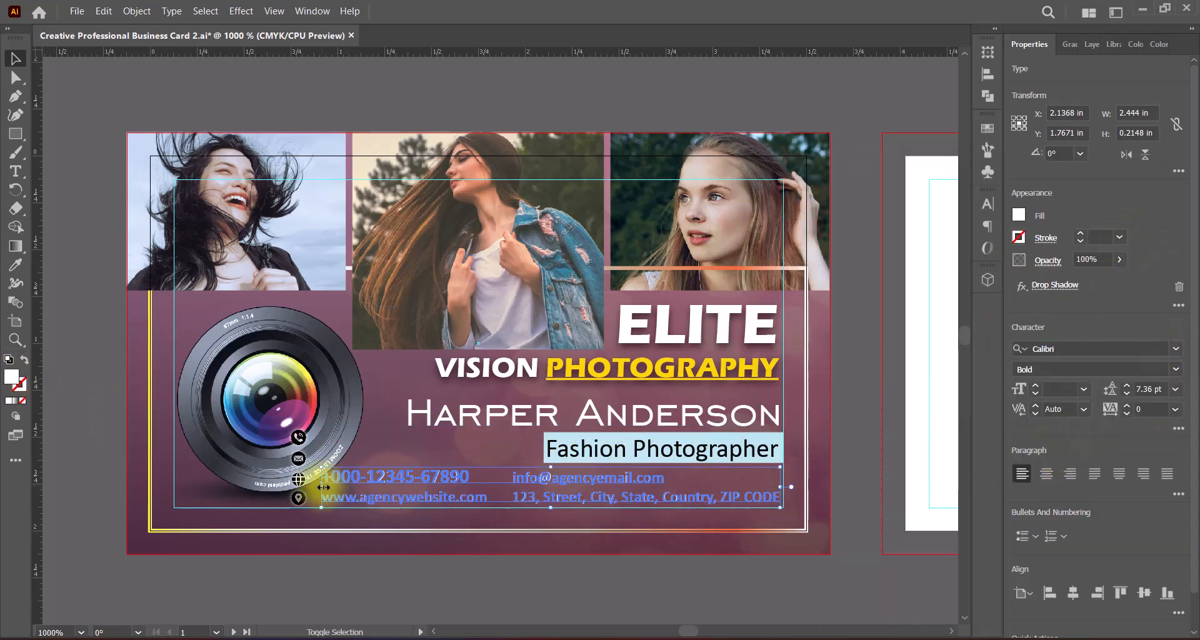
drag(322, 486, 358, 484)
drag(568, 492, 568, 495)
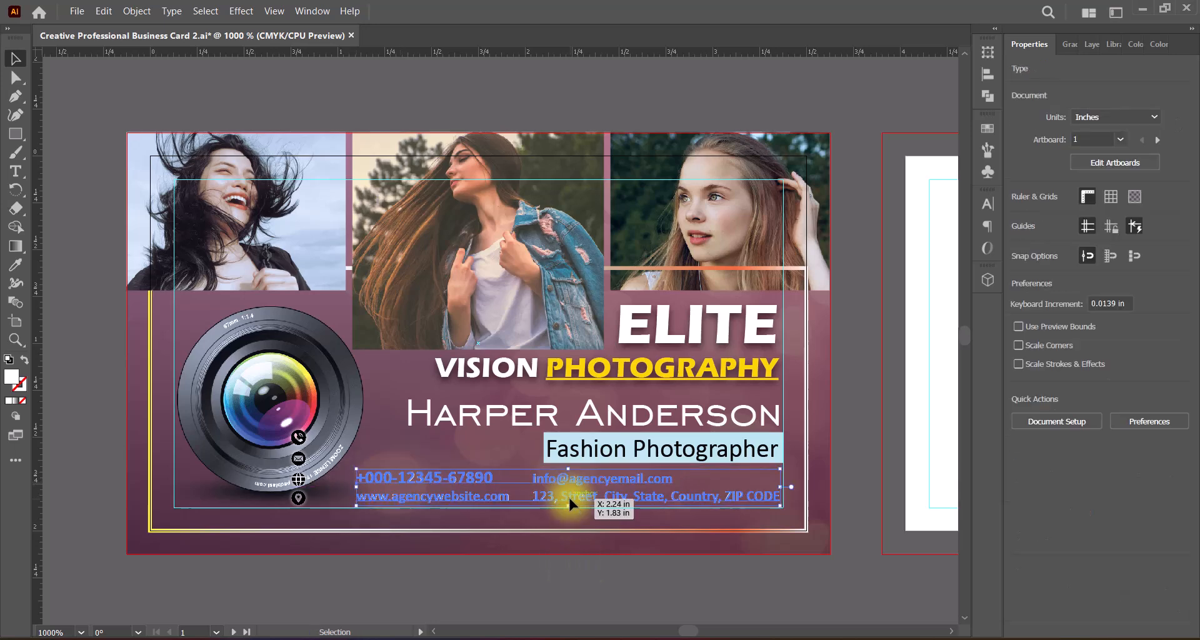
click(703, 565)
Step: Add space before the e-mail and address to align them as a second column, and shrink the contact text to about 2.18 in wide
double_click(535, 482)
click(535, 498)
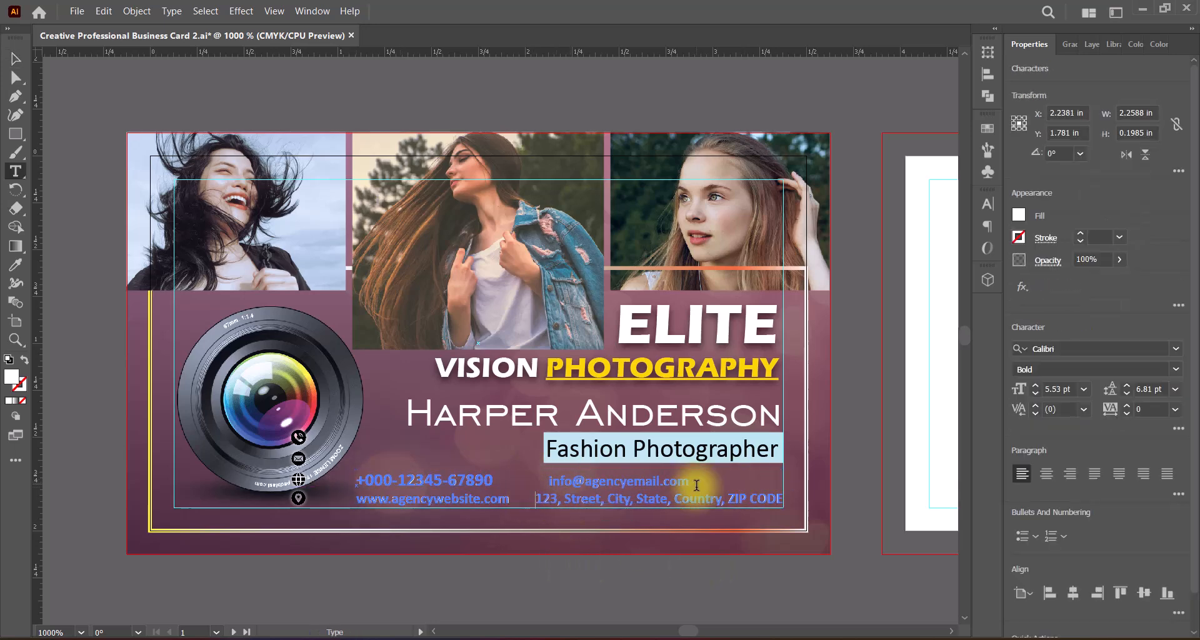
click(16, 59)
key(Left)
key(Left)
key(Left)
key(Left)
key(Left)
key(Left)
drag(341, 489, 371, 489)
key(Left)
click(545, 559)
Step: Change the drop shadow colour of the contact text to black
click(446, 482)
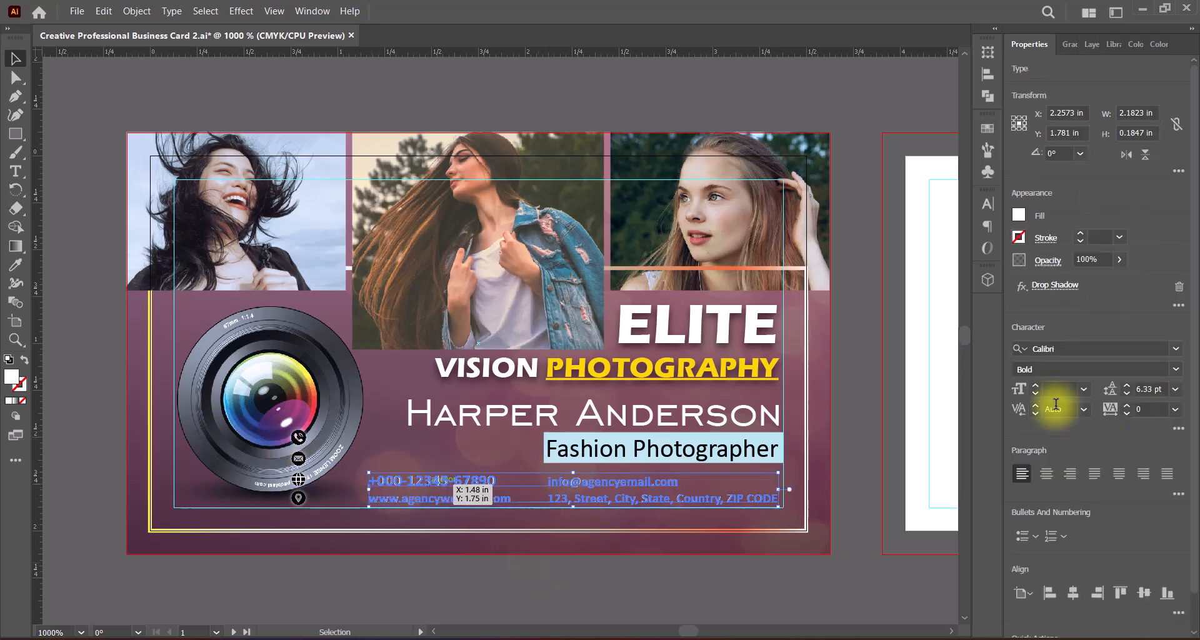
click(1055, 286)
click(830, 332)
drag(800, 373, 710, 462)
click(1138, 225)
key(Return)
click(560, 560)
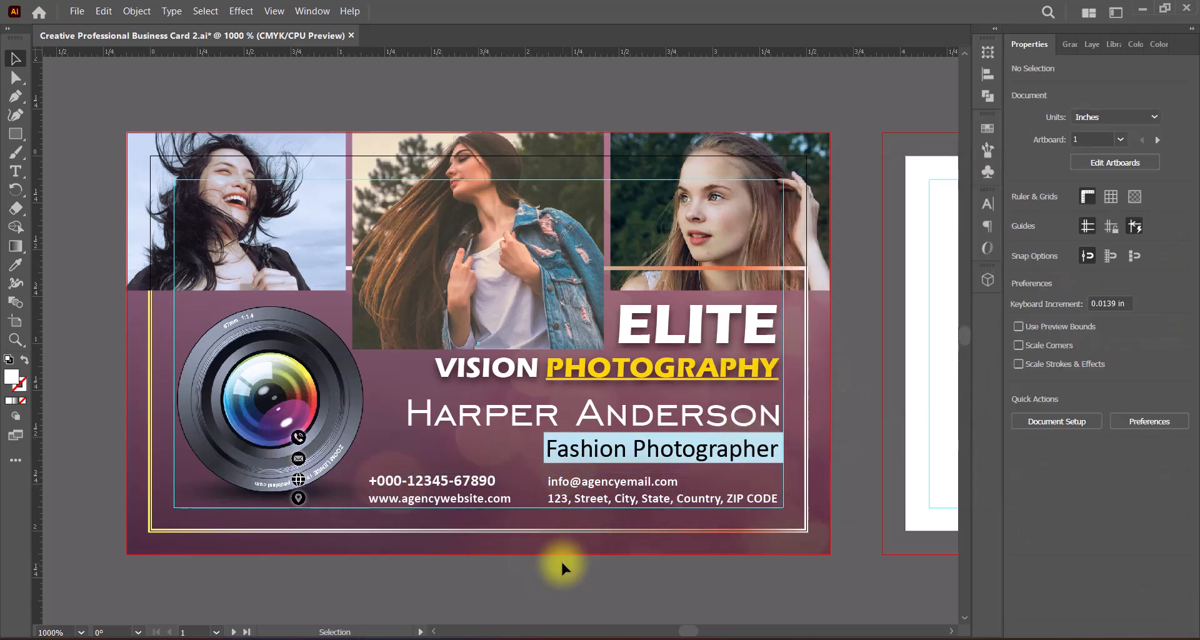
Step: Turn the phone icon white by adjusting its colours
click(299, 437)
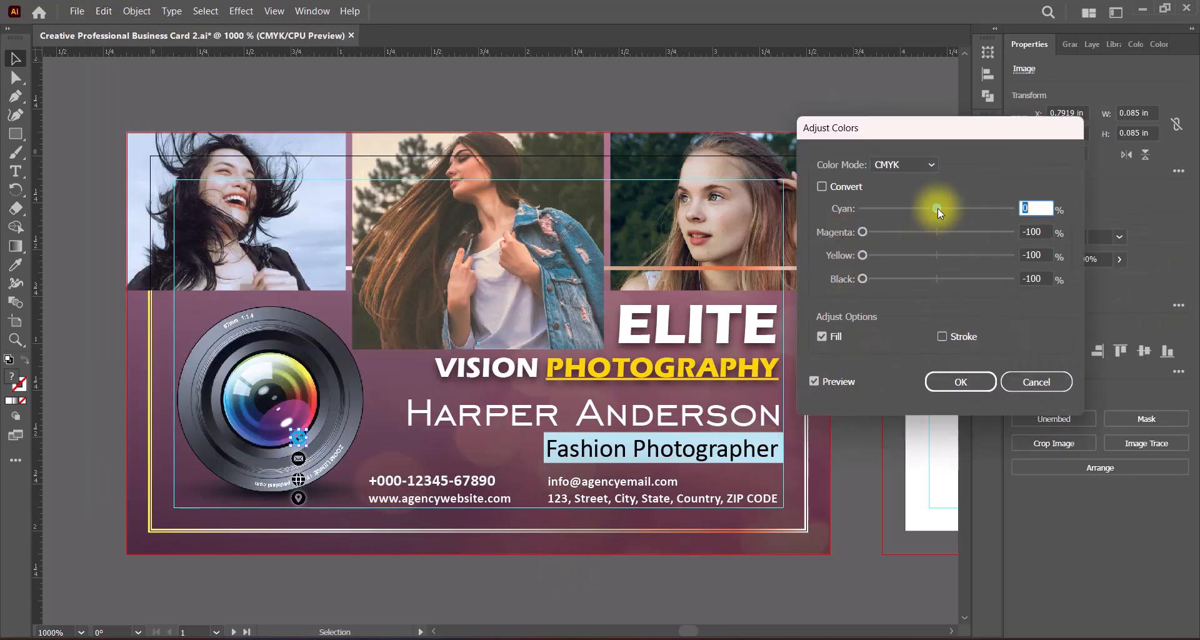
drag(937, 209, 863, 209)
click(960, 382)
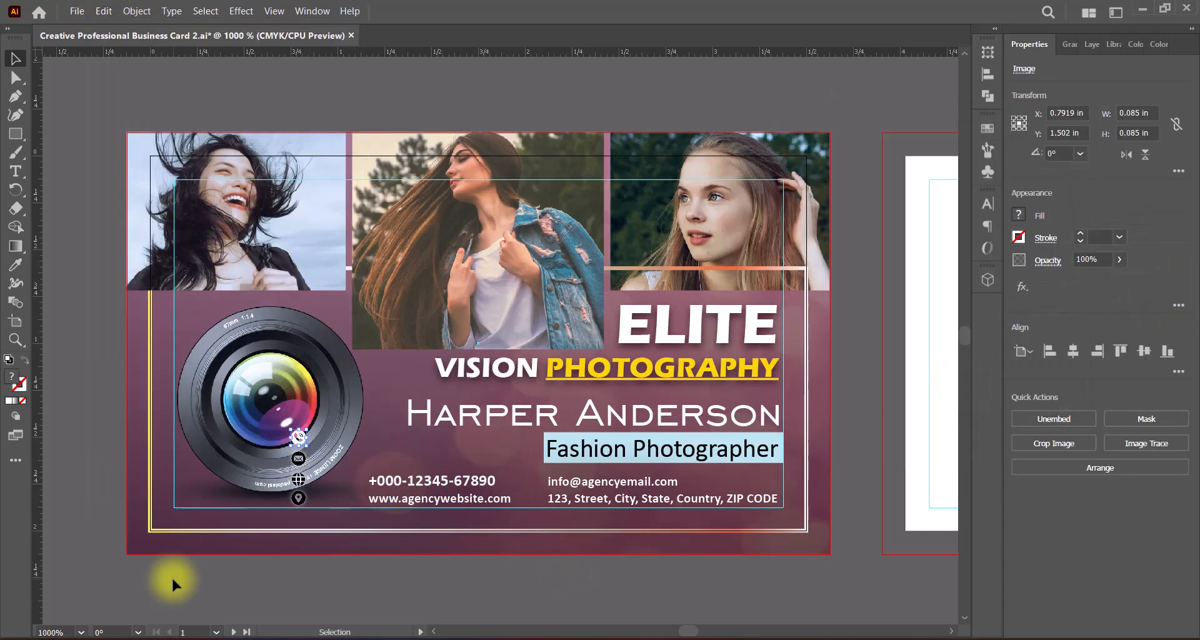
click(171, 575)
Step: Move the white phone icon next to the phone number and nudge it level with that line
drag(299, 437, 355, 480)
click(463, 577)
click(355, 480)
key(Right)
click(464, 578)
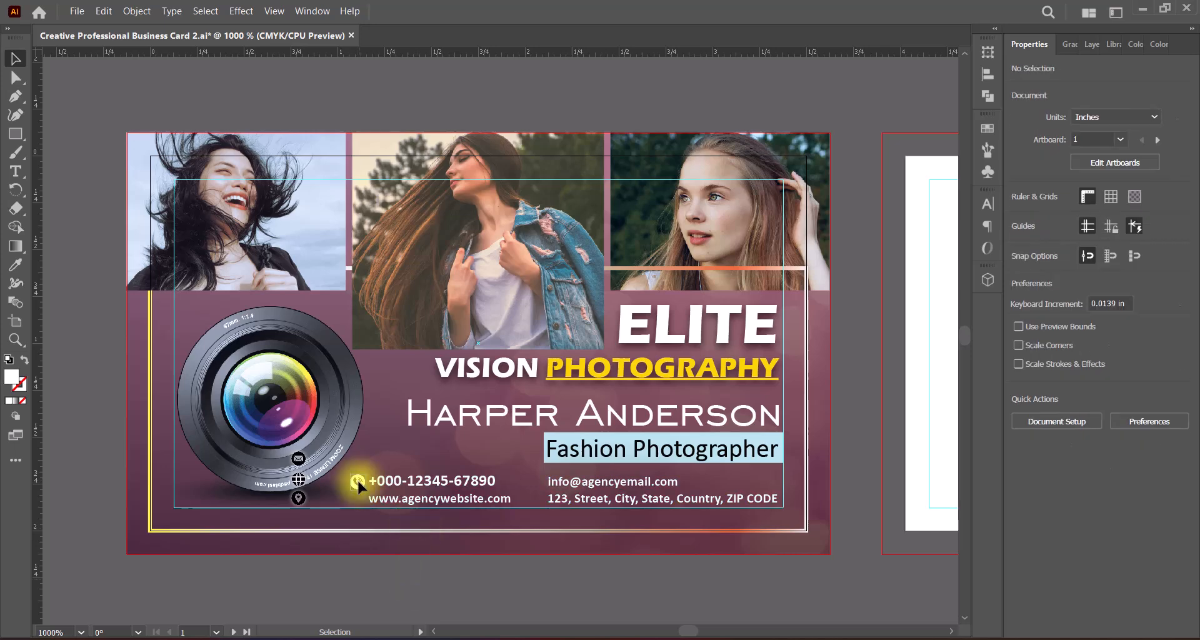
click(356, 483)
click(353, 481)
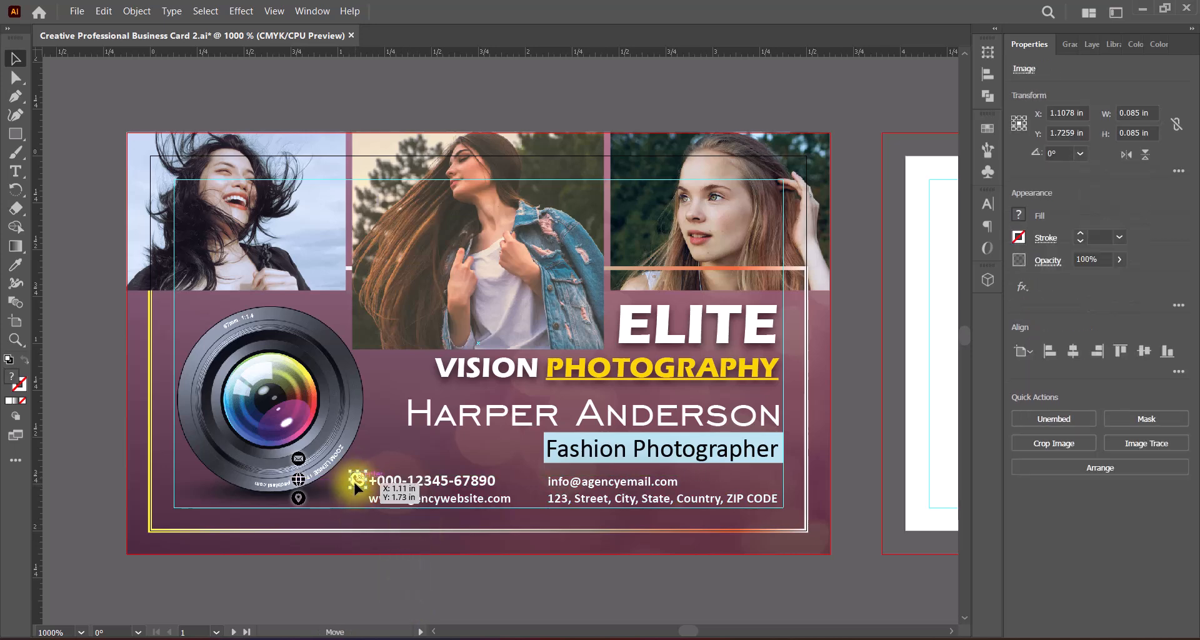
click(407, 562)
click(355, 481)
click(407, 562)
click(355, 481)
key(Down)
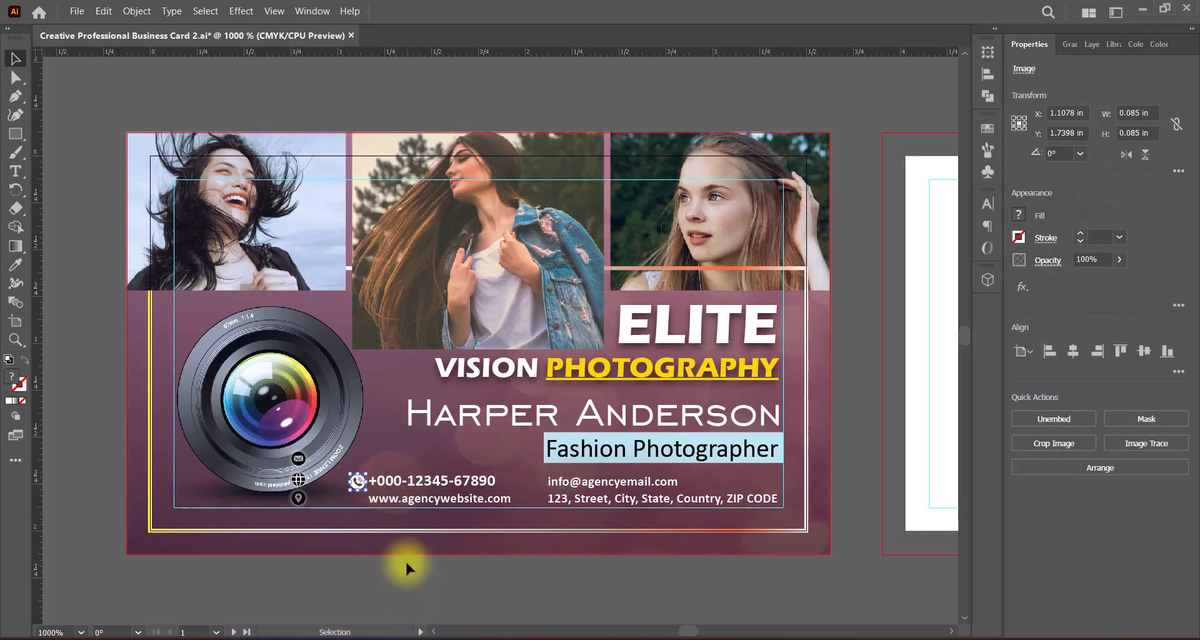
Step: Place the envelope icon directly before the e-mail entry and fine-tune the phone icon's position
drag(350, 474, 535, 482)
click(448, 576)
click(356, 481)
click(407, 563)
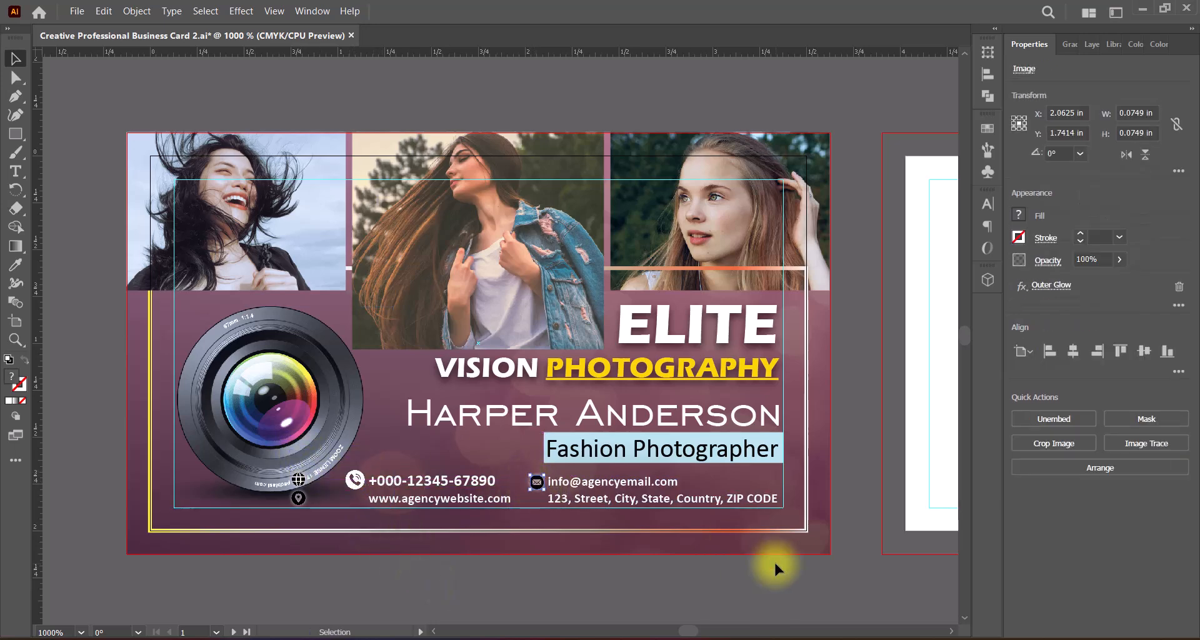
Step: Remove the envelope icon's outer glow and turn the icon white by adjusting cyan, magenta, yellow and black to -100%
click(1178, 286)
click(104, 12)
mouse_move(144, 292)
click(410, 332)
drag(936, 278, 852, 279)
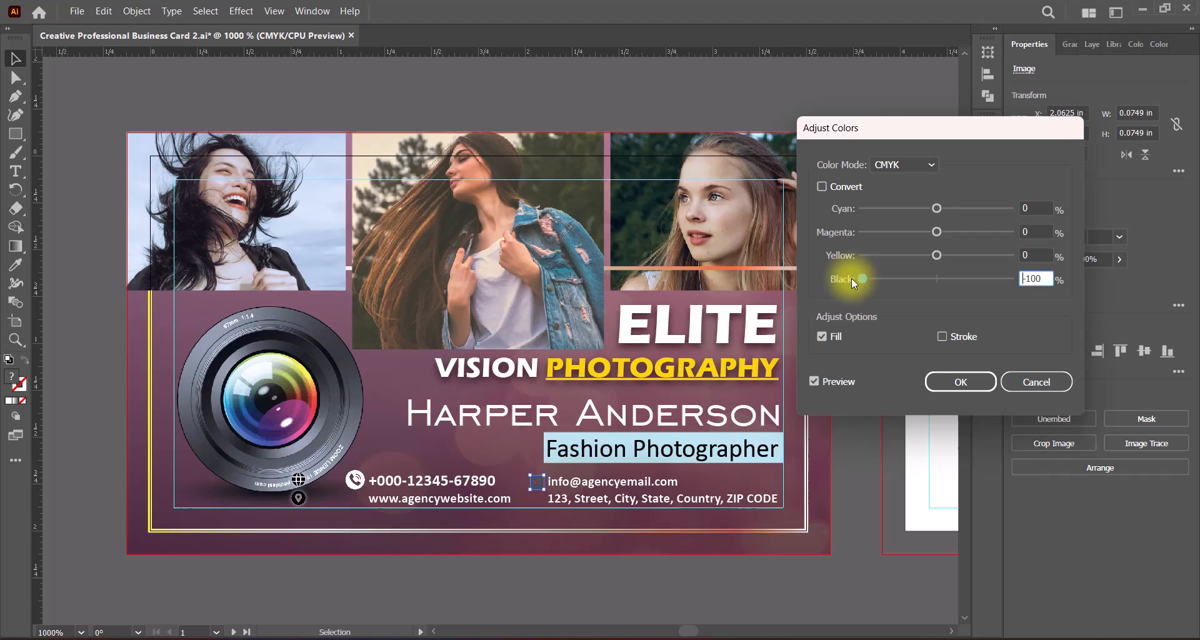
click(970, 377)
click(562, 578)
Step: Place the globe icon before the website entry and turn it white with colour adjustment, without its outer glow
drag(299, 479, 356, 498)
click(1178, 286)
click(131, 12)
mouse_move(104, 11)
mouse_move(144, 292)
click(409, 333)
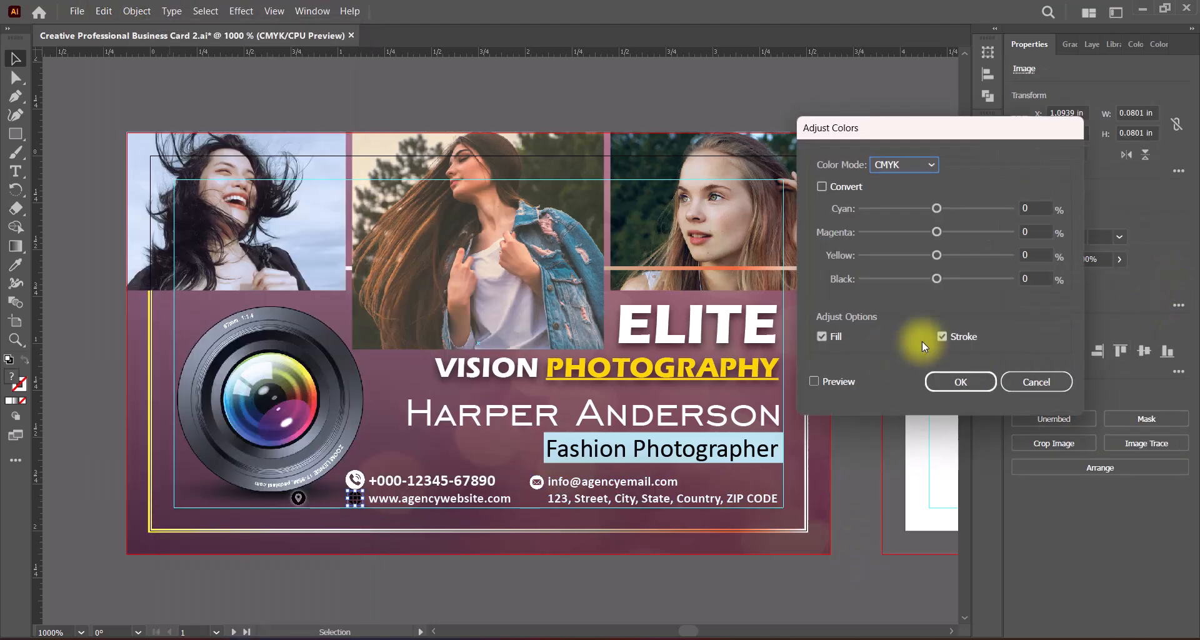
click(939, 384)
click(554, 571)
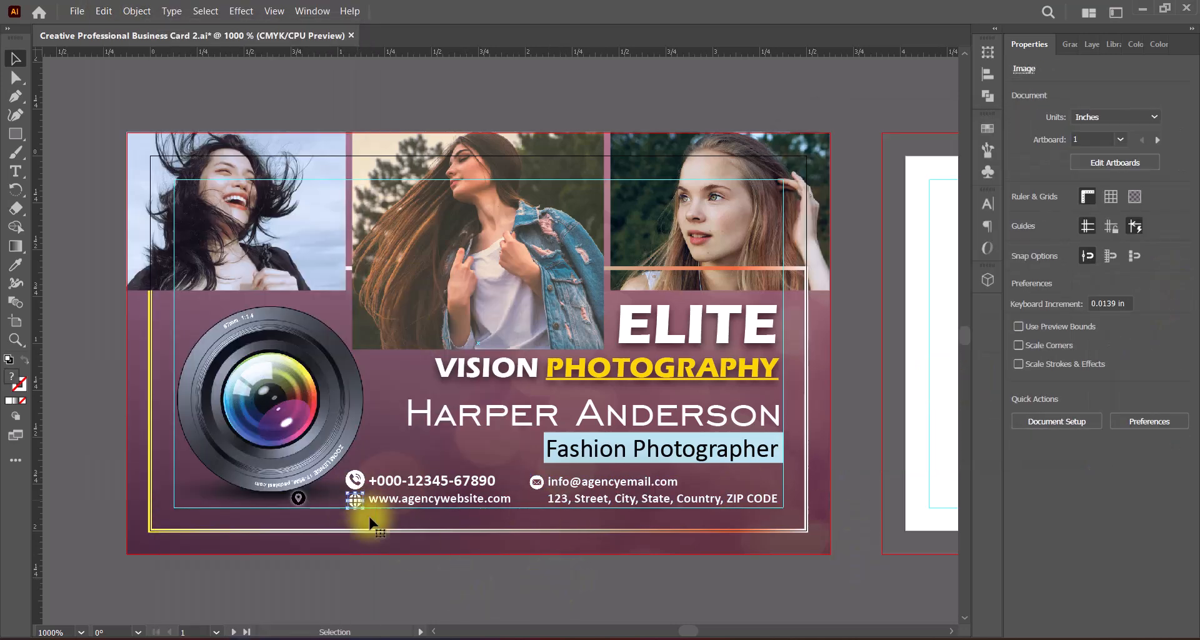
Step: Place the location icon before the address and turn it white by adjusting its CMYK colours to -100%, without its outer glow
click(300, 497)
drag(305, 498, 537, 498)
key(ctrl+z)
click(1179, 286)
click(104, 11)
mouse_move(143, 292)
click(409, 333)
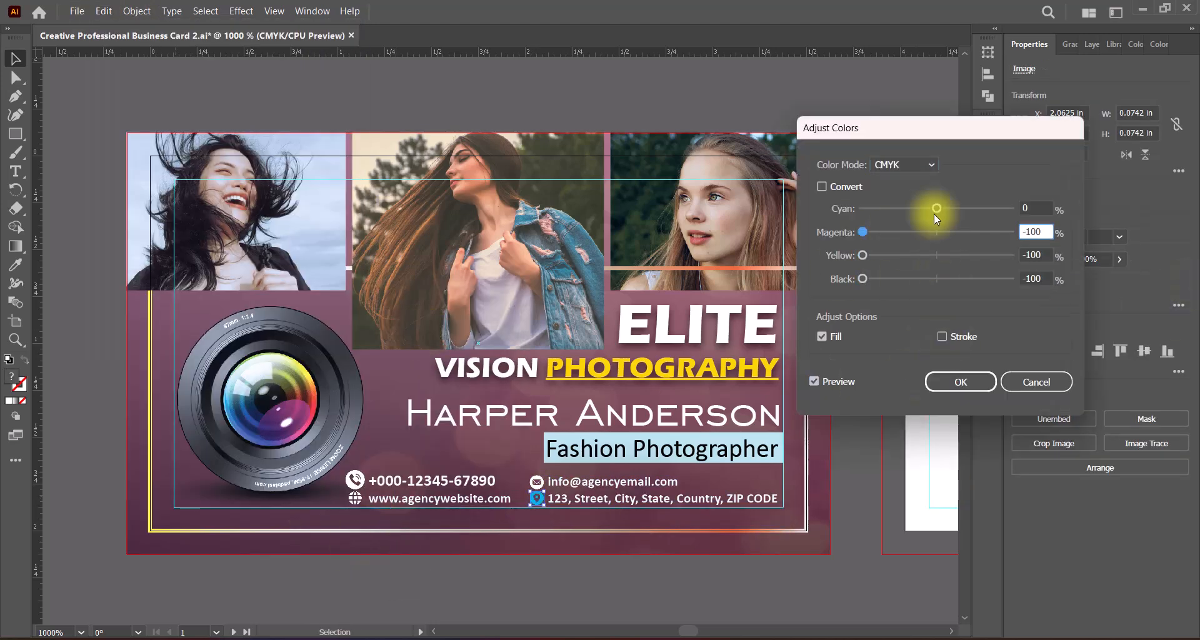
key(Return)
click(712, 581)
scroll(511, 326, down, 2)
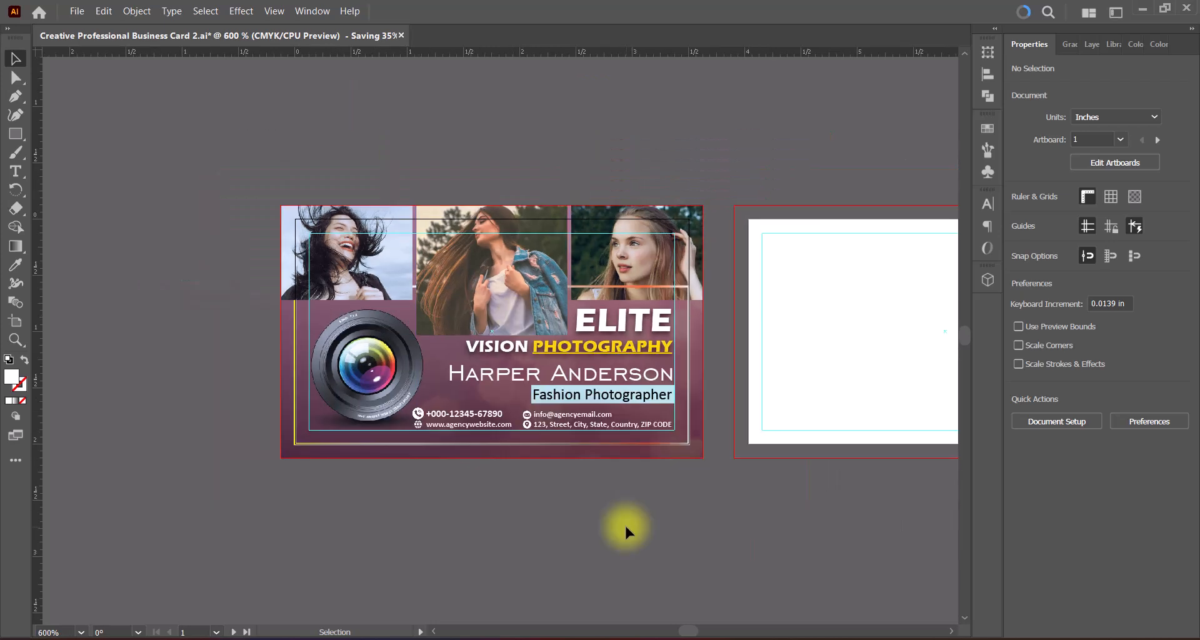
Step: Duplicate the complete front design onto the second artboard, aligned to its bleed edges
drag(778, 539, 570, 546)
drag(58, 192, 237, 494)
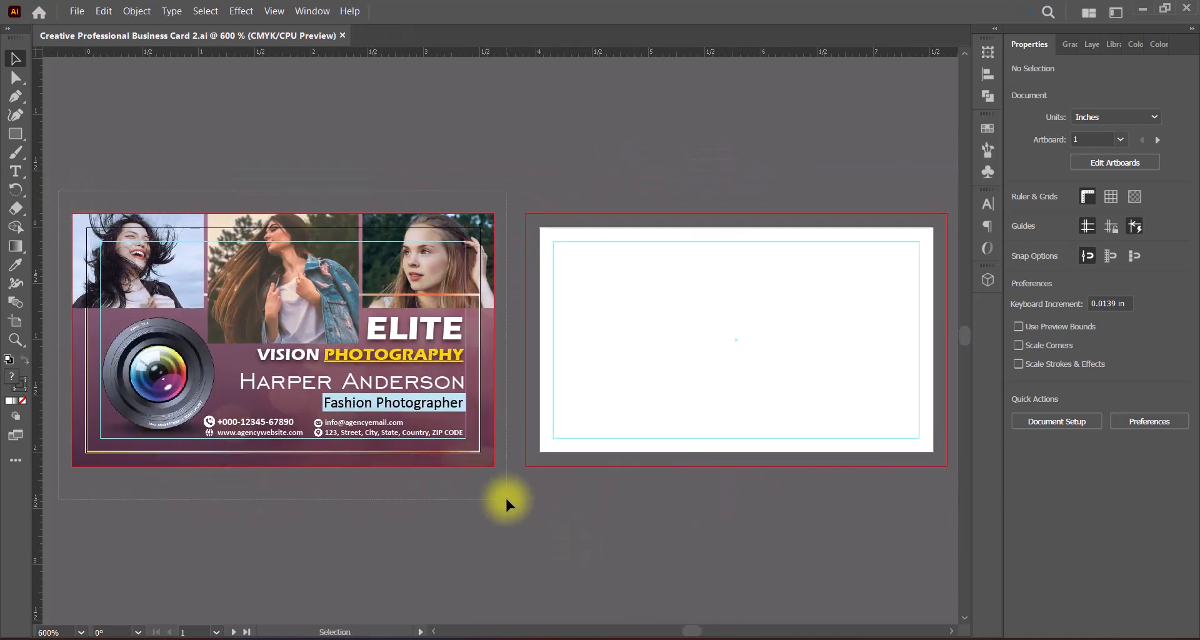
drag(505, 497, 506, 498)
drag(290, 342, 740, 357)
click(508, 515)
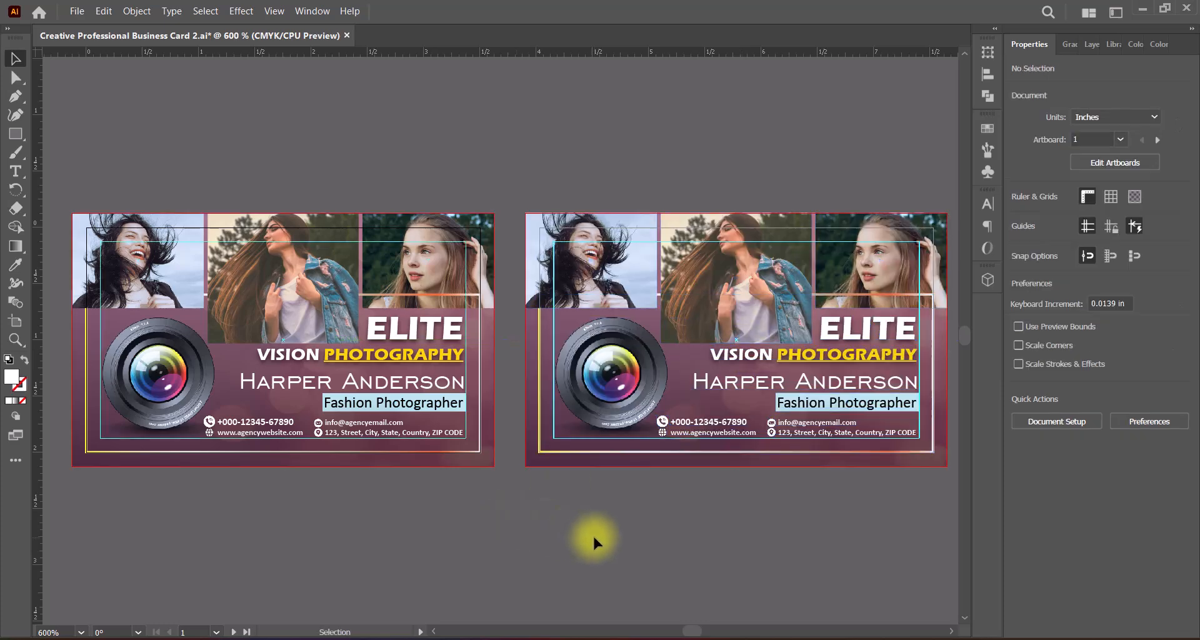
Step: Delete the three portrait photos from the copied design on the second artboard
scroll(546, 530, right, 3)
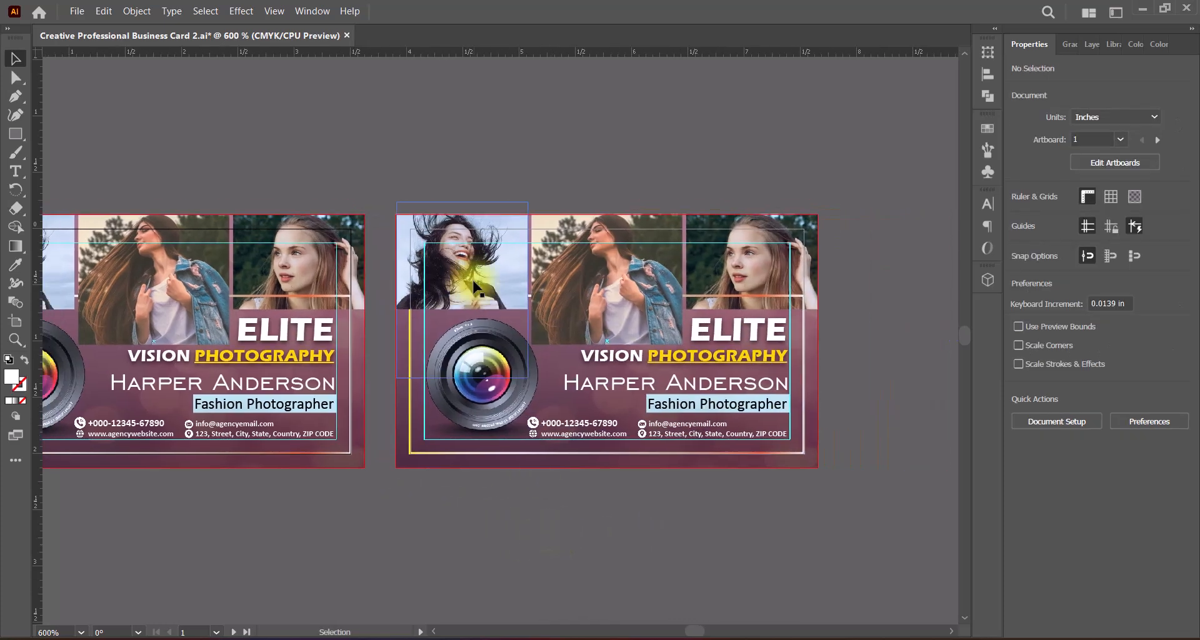
click(473, 286)
key(Delete)
click(592, 301)
key(Delete)
click(722, 266)
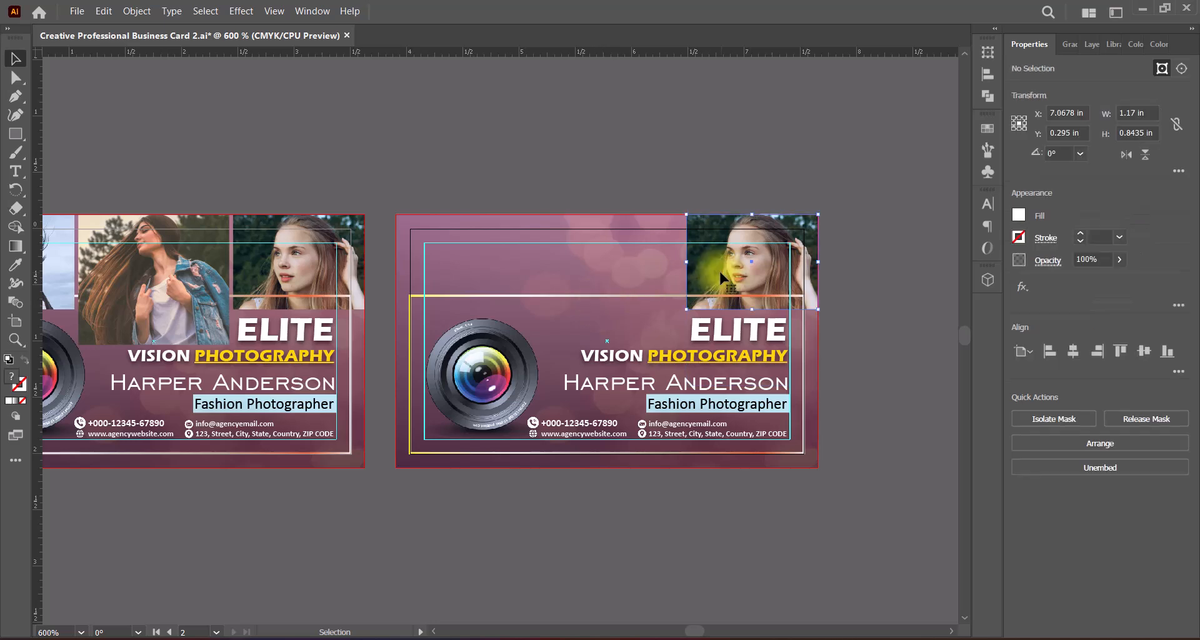
key(Delete)
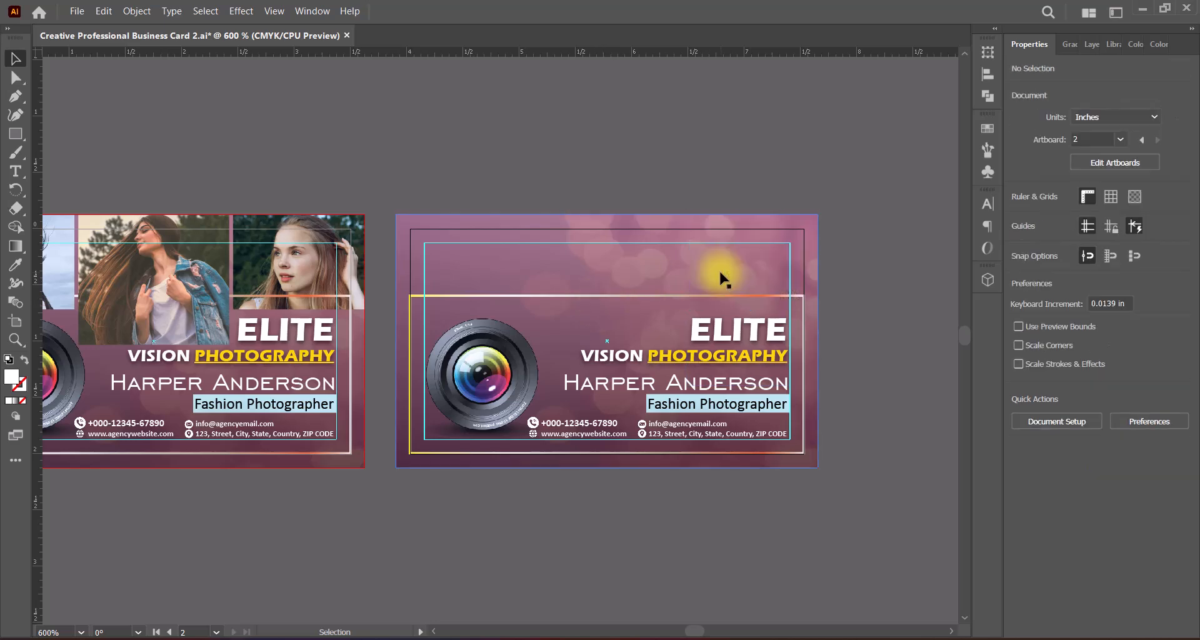
Step: Delete the name, job title text and contact details with their icons from the back side, keeping the light-blue bar
click(628, 297)
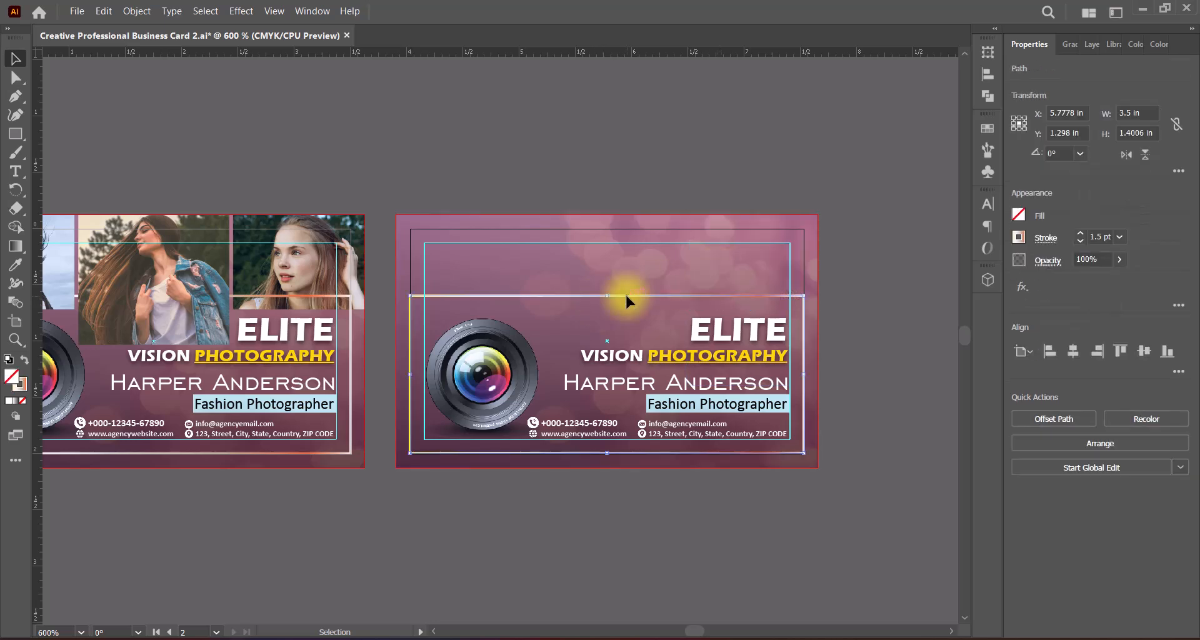
click(550, 498)
click(628, 380)
key(Delete)
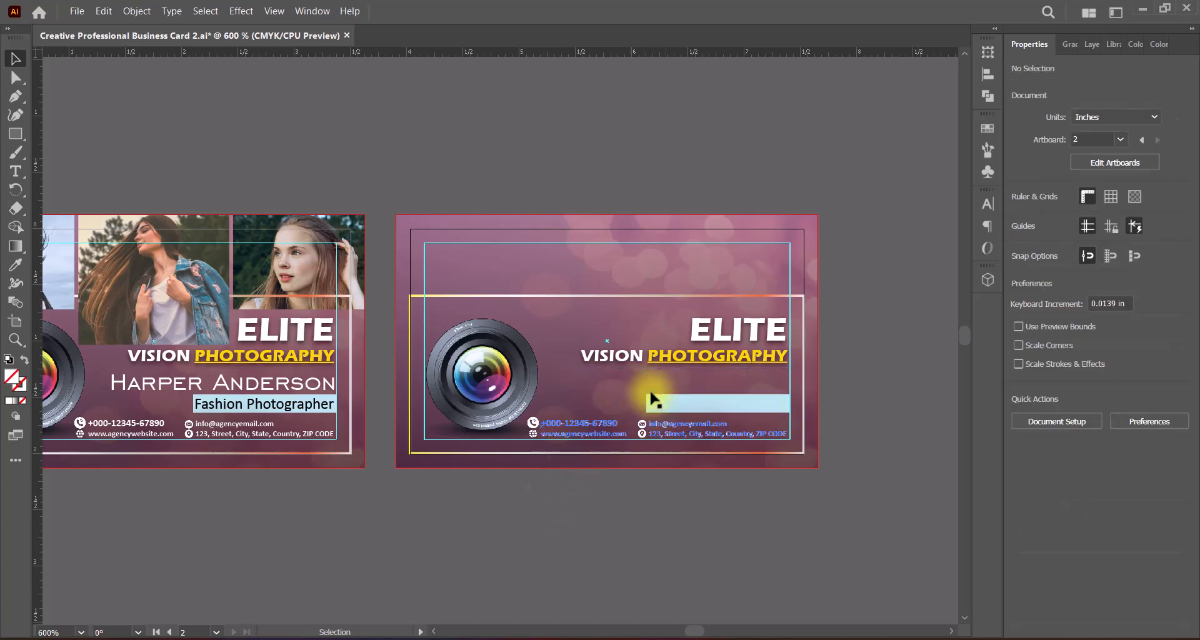
click(667, 397)
key(Delete)
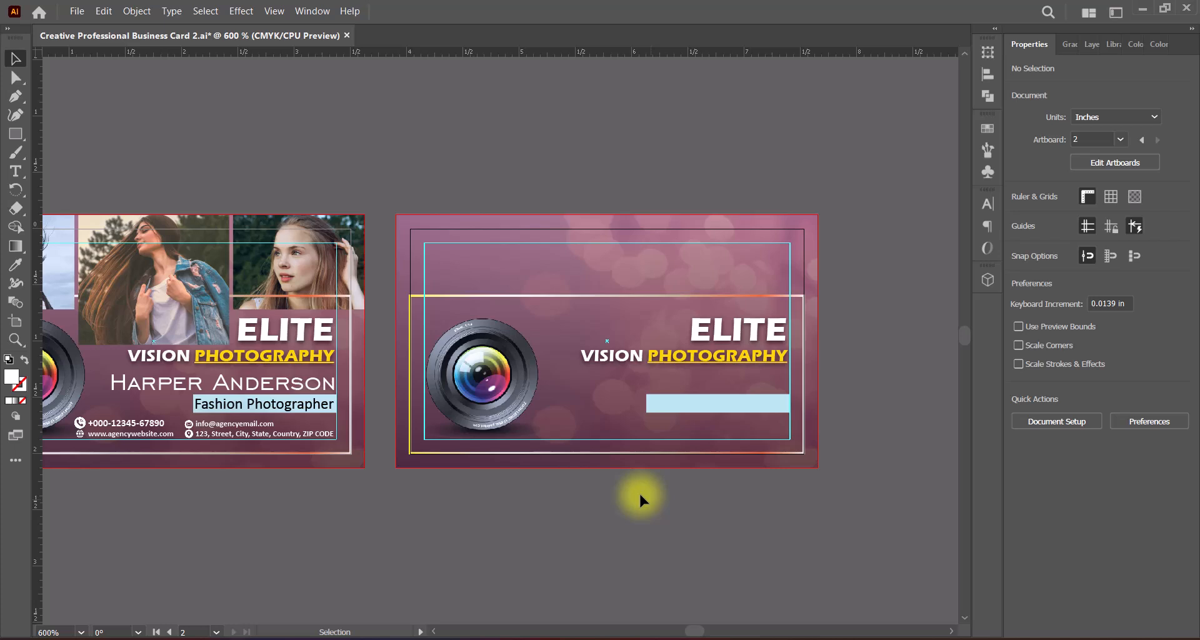
Step: Stretch the back side's gradient frame up to the upper trim edge and reflect the background image across the vertical axis
click(602, 302)
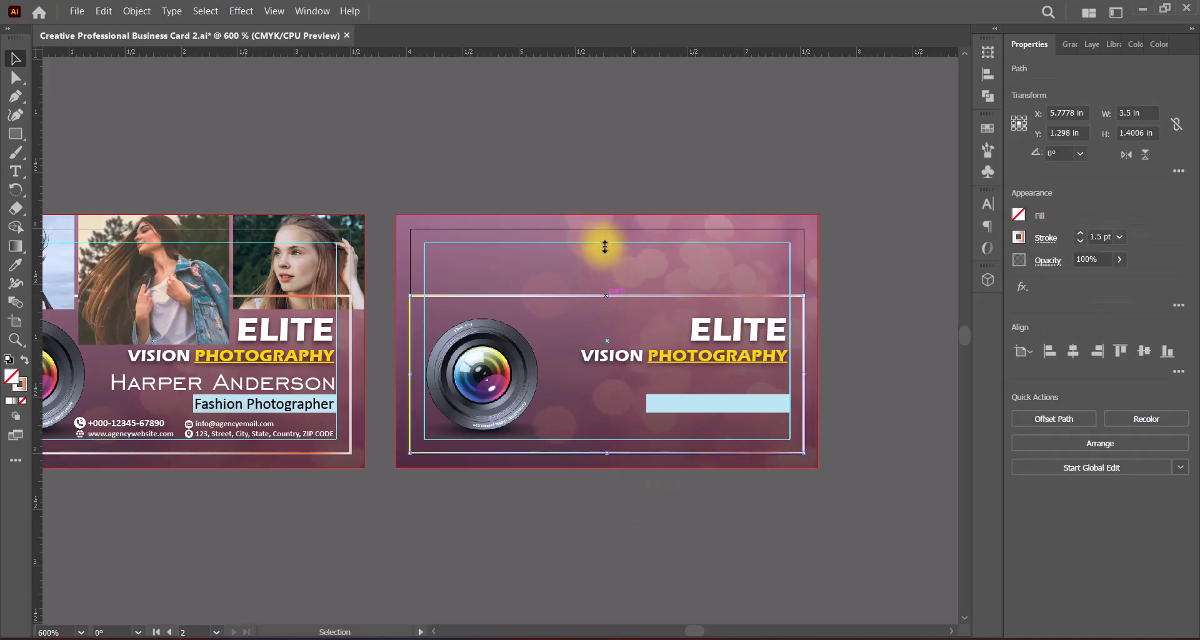
drag(635, 336, 603, 228)
click(567, 313)
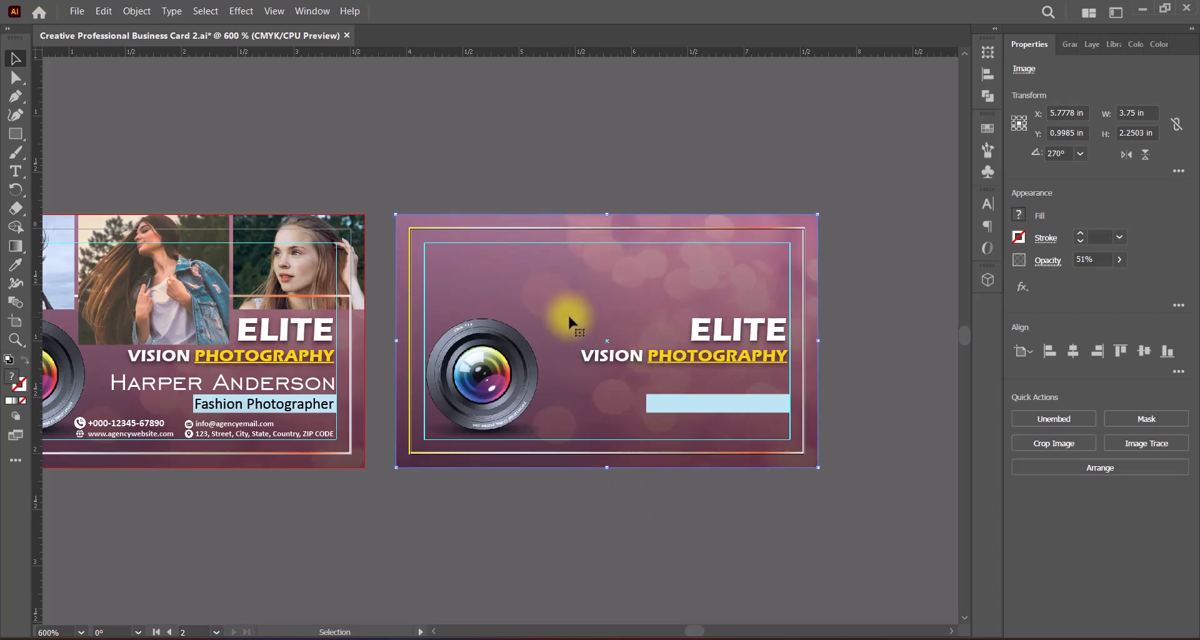
right_click(568, 313)
mouse_move(665, 503)
click(804, 561)
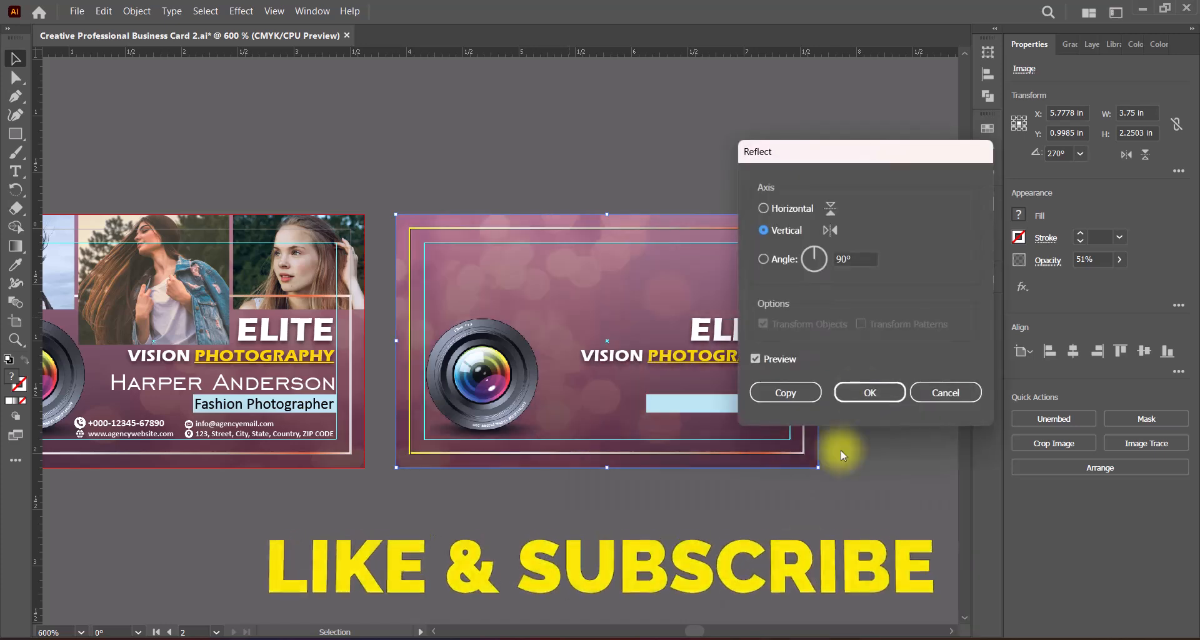
click(851, 391)
click(674, 555)
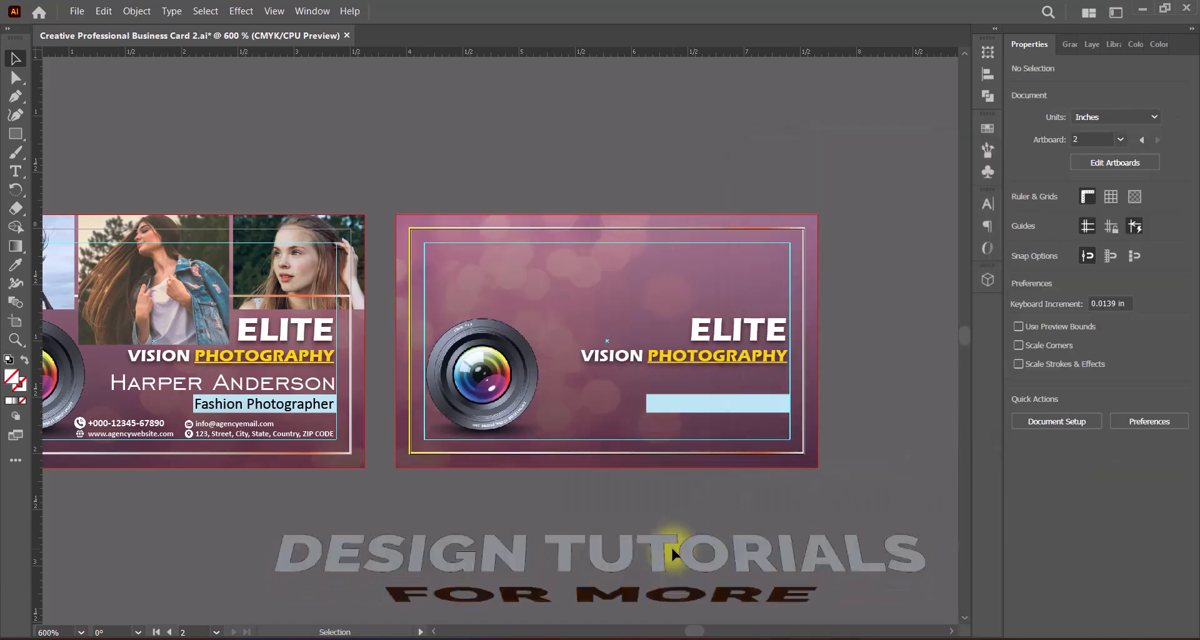
Step: Move the camera lens to the upper middle of the back side, centred horizontally on the card
scroll(647, 340, up, 1)
scroll(647, 341, up, 1)
scroll(646, 340, down, 1)
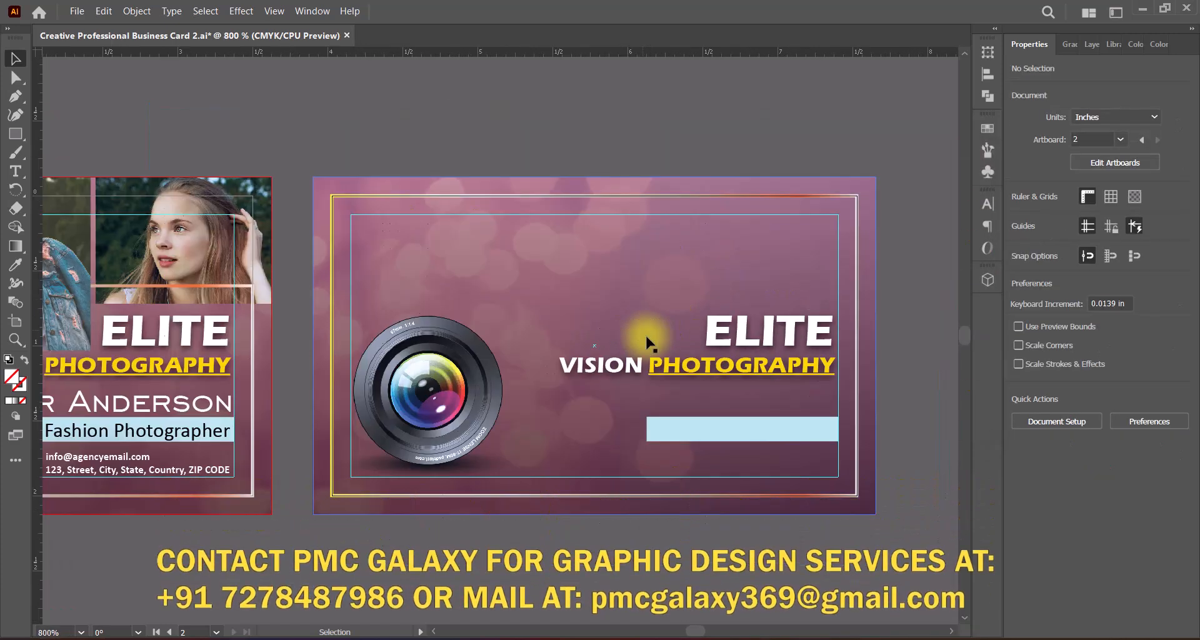
drag(675, 356, 622, 361)
click(388, 398)
drag(387, 403, 553, 299)
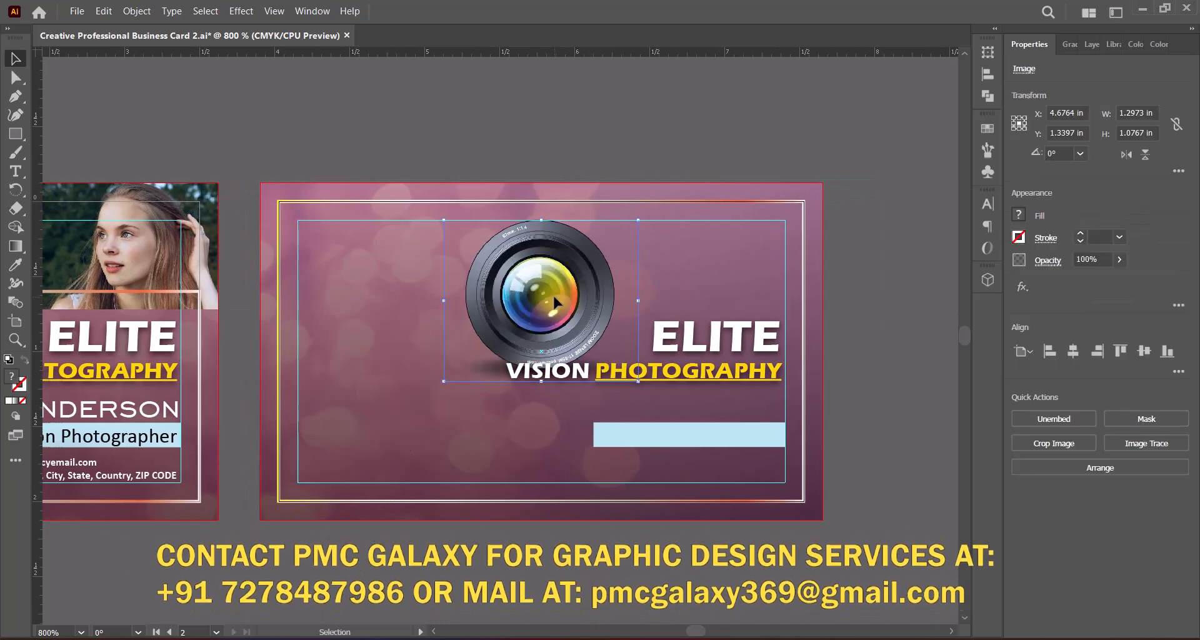
Step: Centre-align the ELITE VISION PHOTOGRAPHY title and place it directly beneath the lens
click(713, 338)
click(1046, 473)
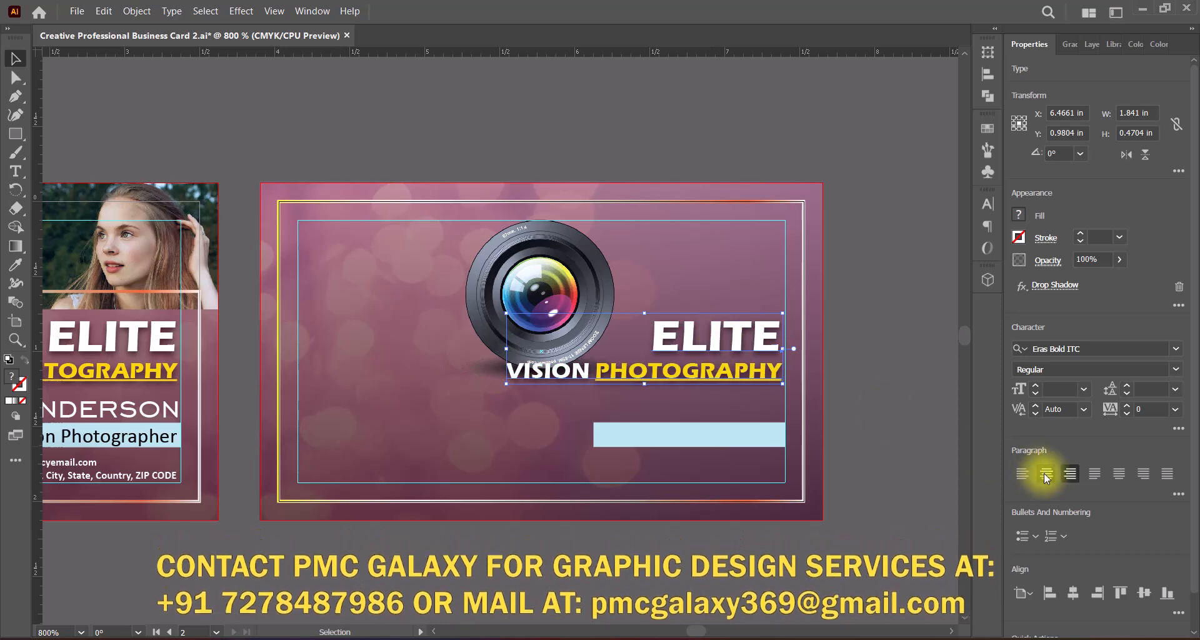
drag(820, 338, 581, 399)
click(729, 565)
Step: Move the light-blue bar below the title, widen it to about 2.95 in and centre it on the card
drag(741, 433, 766, 465)
drag(445, 465, 300, 466)
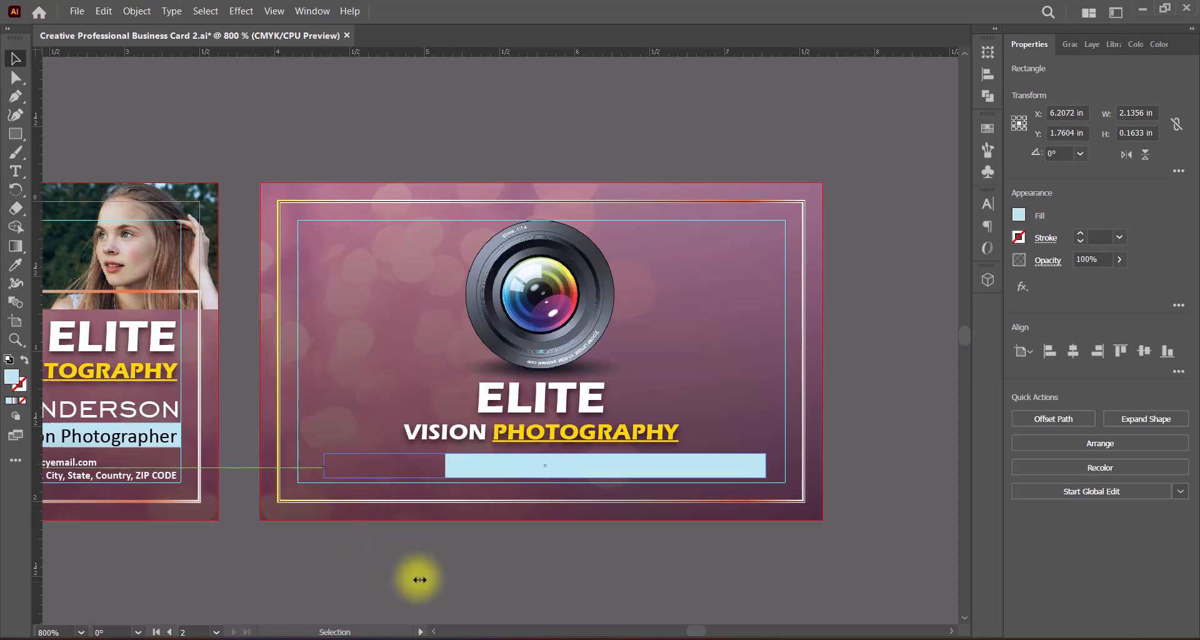
drag(607, 466, 608, 466)
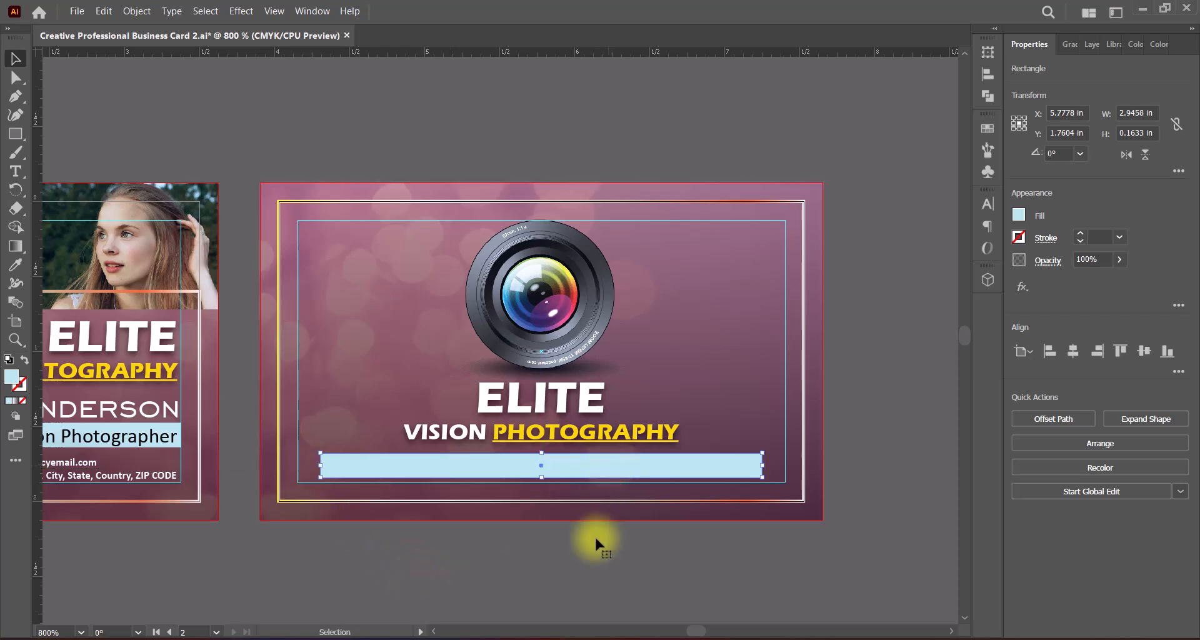
Step: Scale the lens down proportionally to about 1.19 in wide above the title and save the document
click(554, 299)
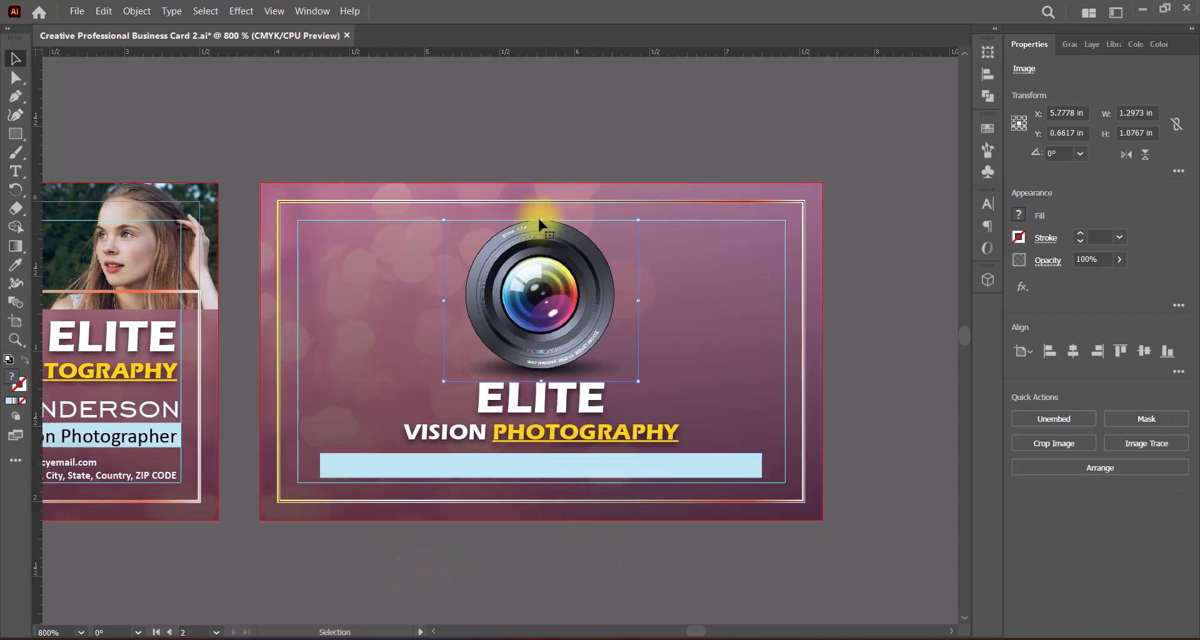
drag(541, 223, 542, 229)
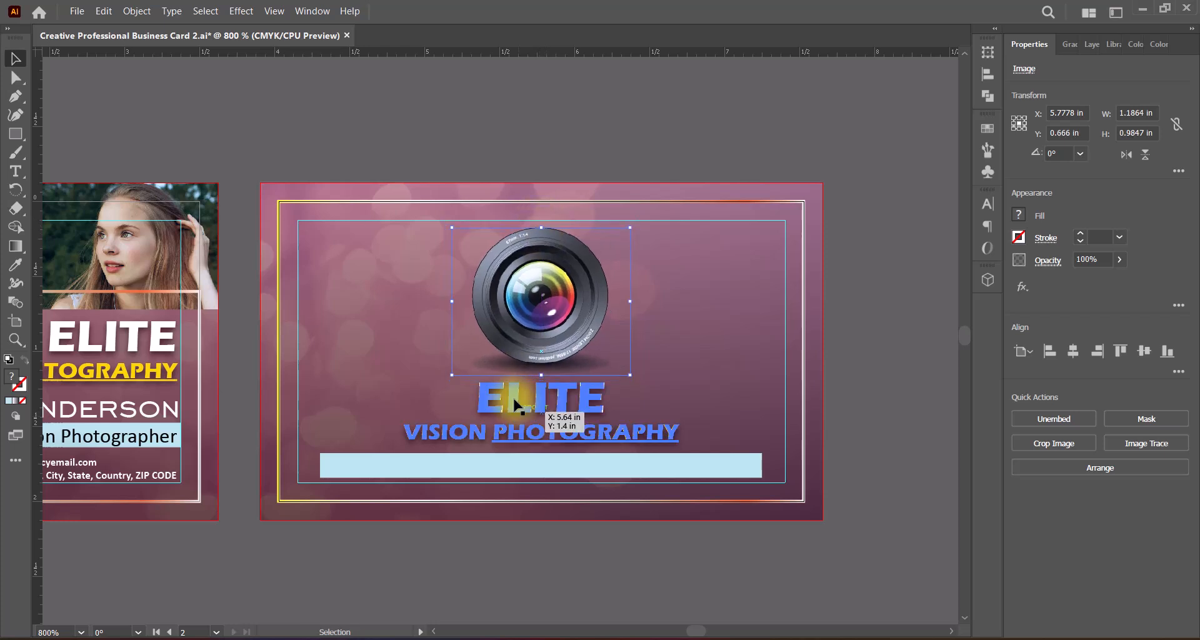
click(875, 491)
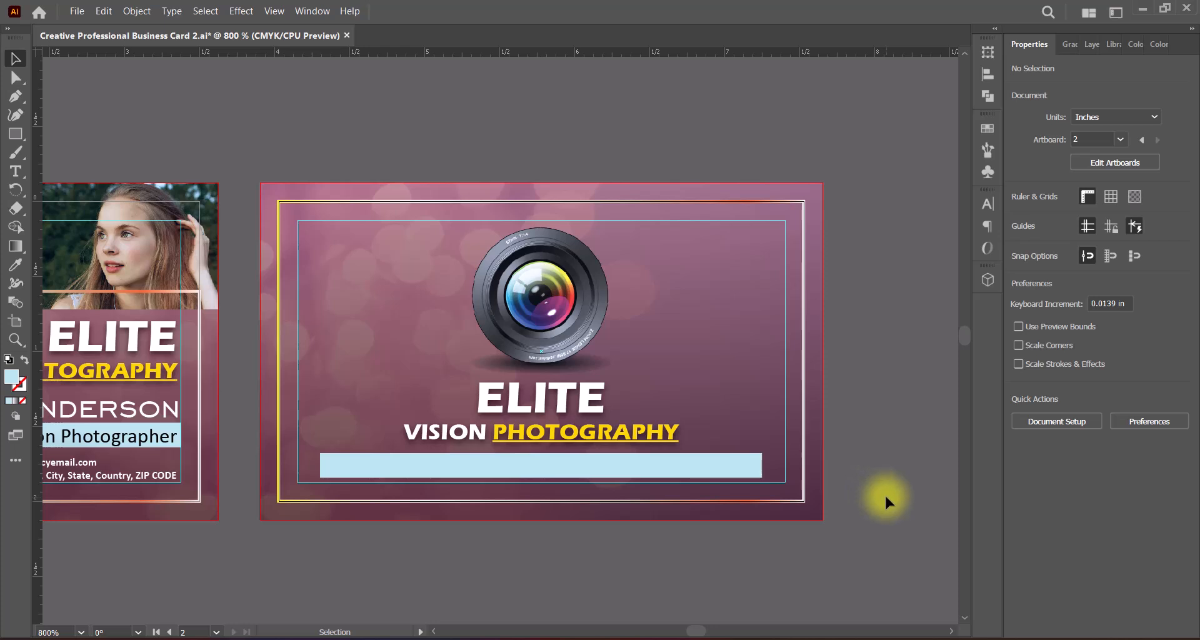
key(ctrl+s)
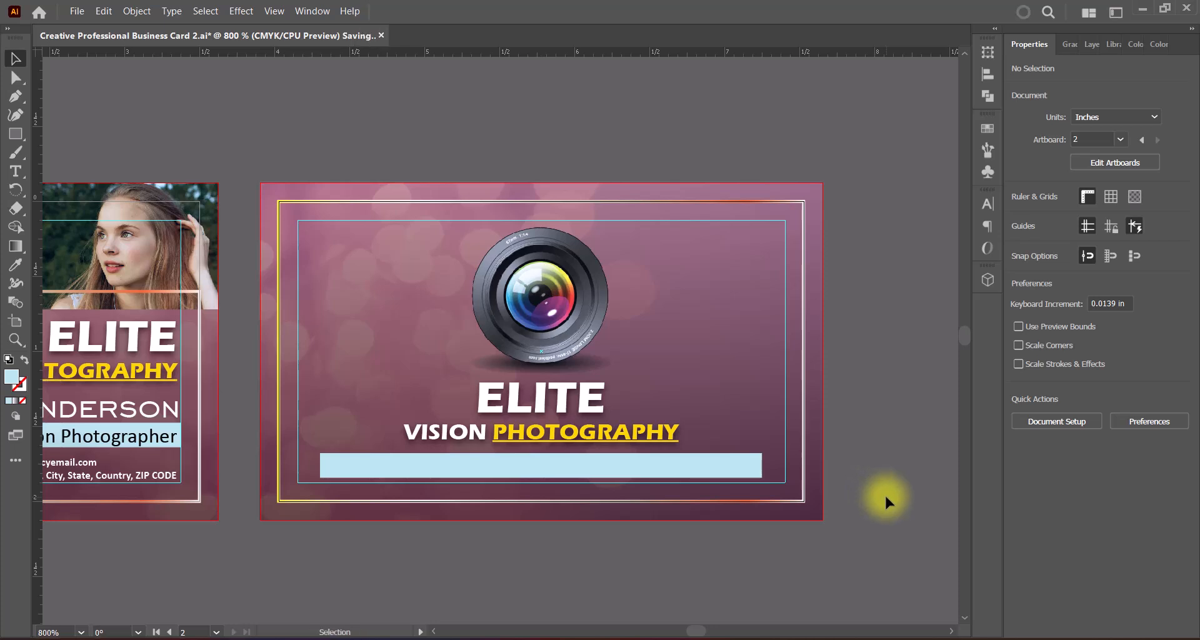
Step: Add the text line "High Fashion | Editorial | Commercial | Portraits" over the light-blue bar
drag(15, 171, 69, 167)
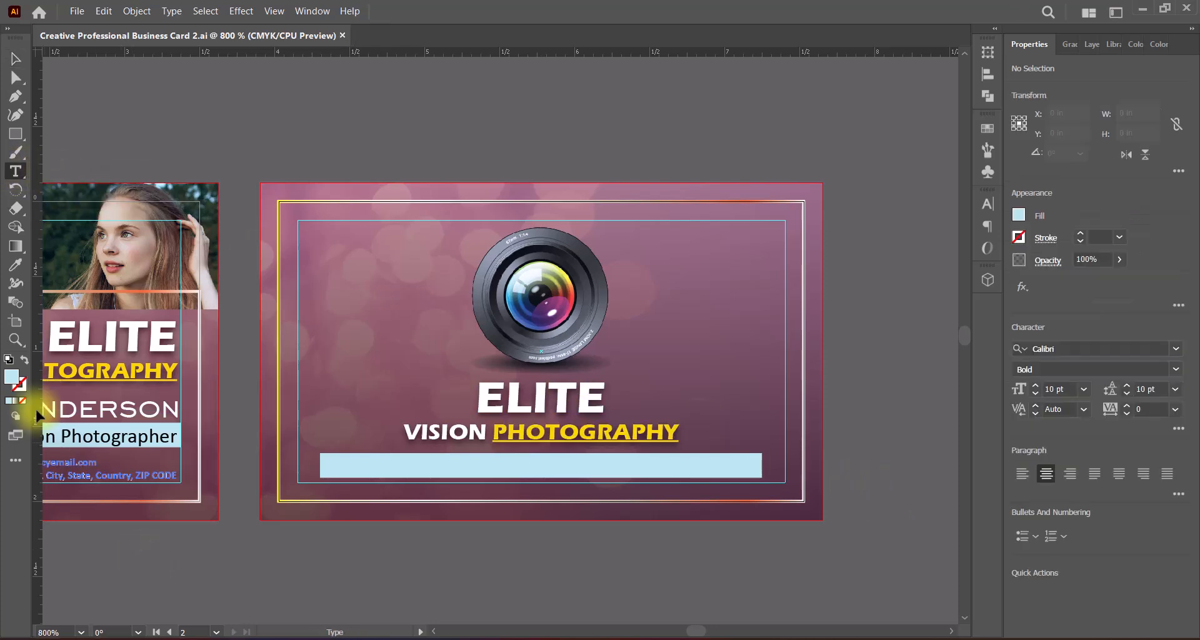
click(505, 466)
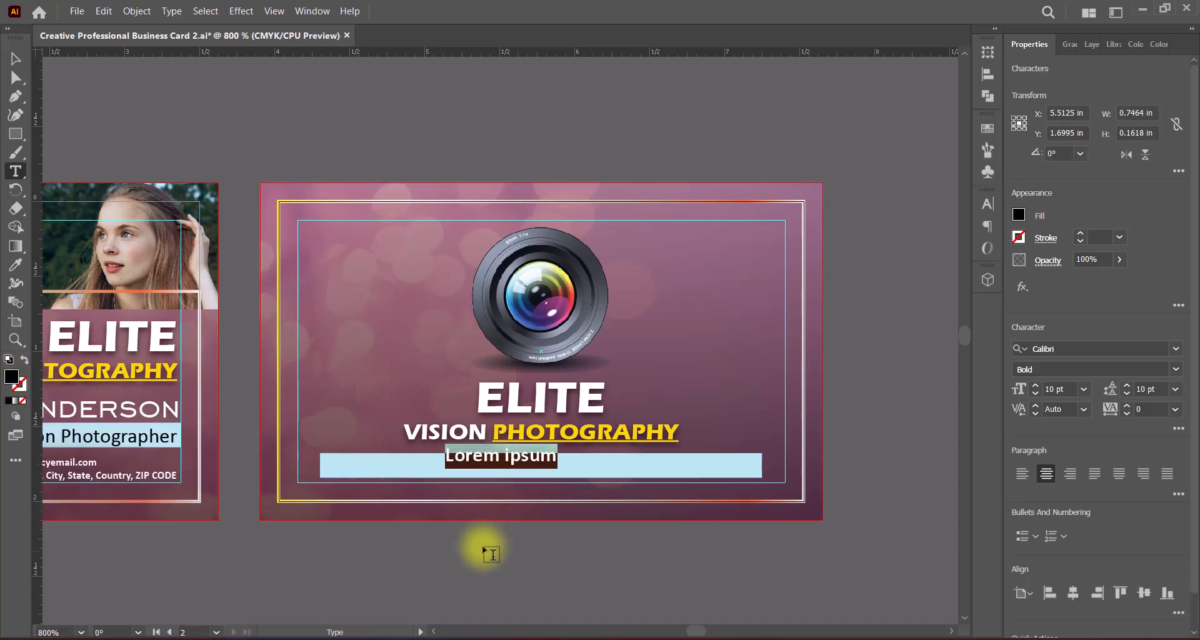
text(High Fashion | Editorial | Commercial | Portraits)
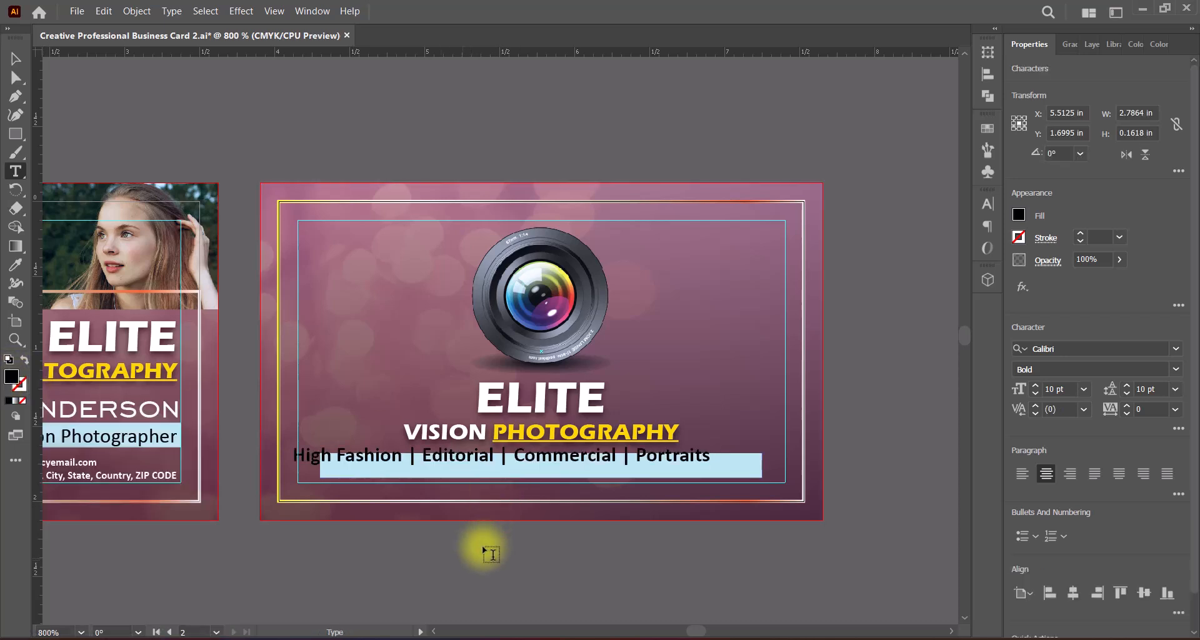
click(15, 59)
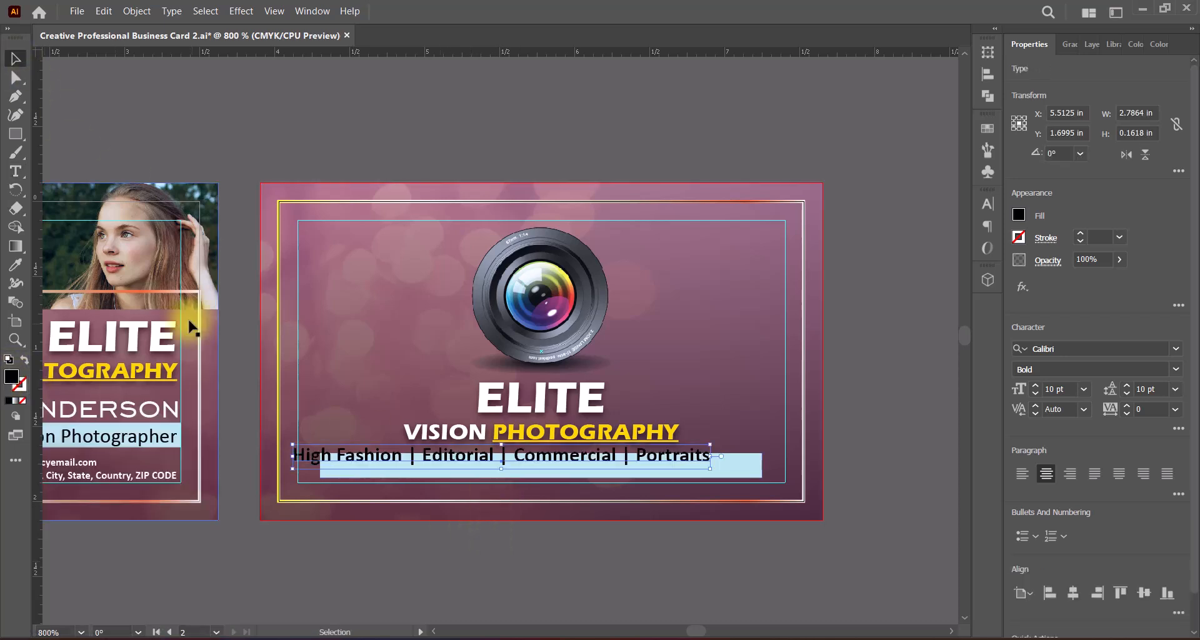
Step: Move the services line onto the light-blue bar, trying the Regular font style before setting it to Bold
click(1176, 370)
click(1077, 419)
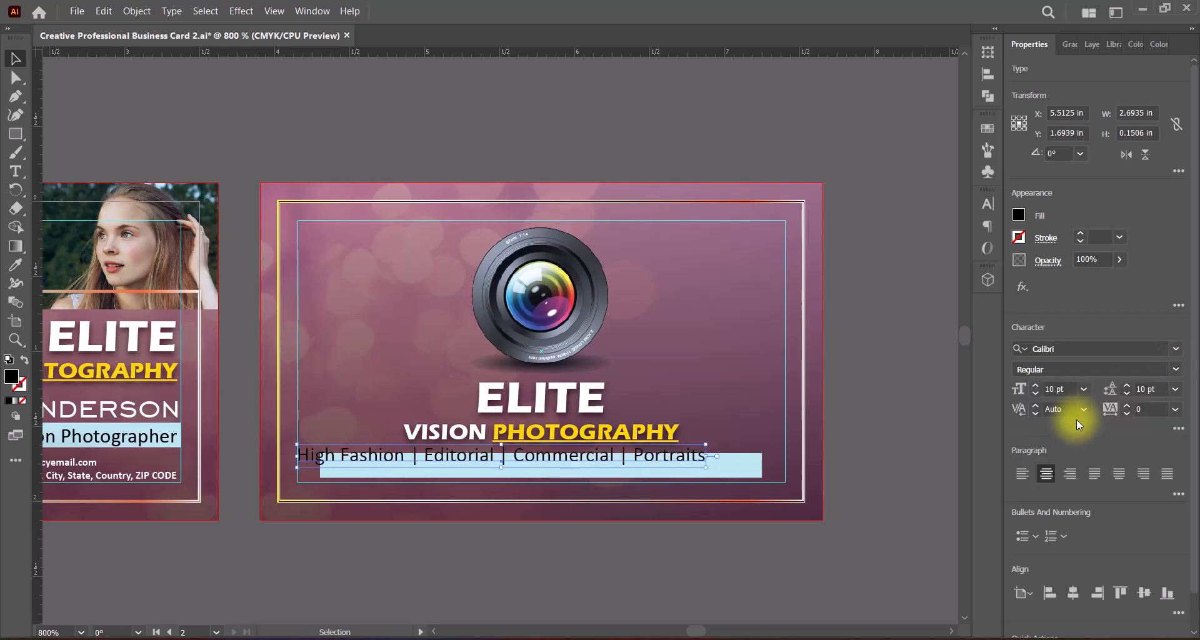
drag(535, 460, 561, 470)
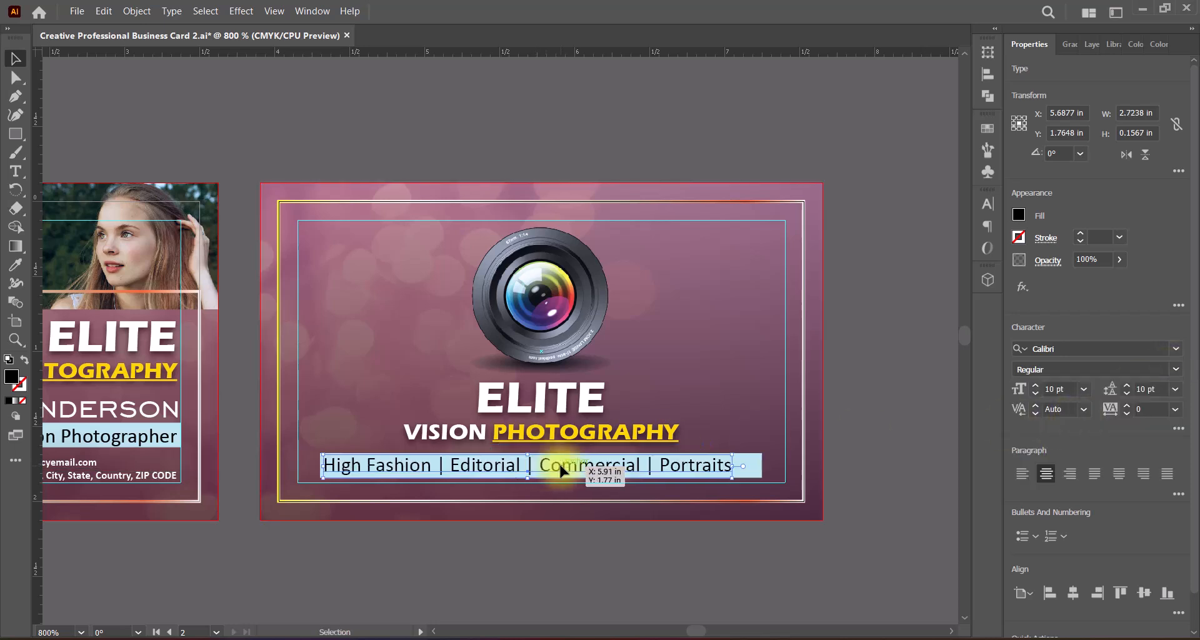
click(1175, 369)
click(1066, 451)
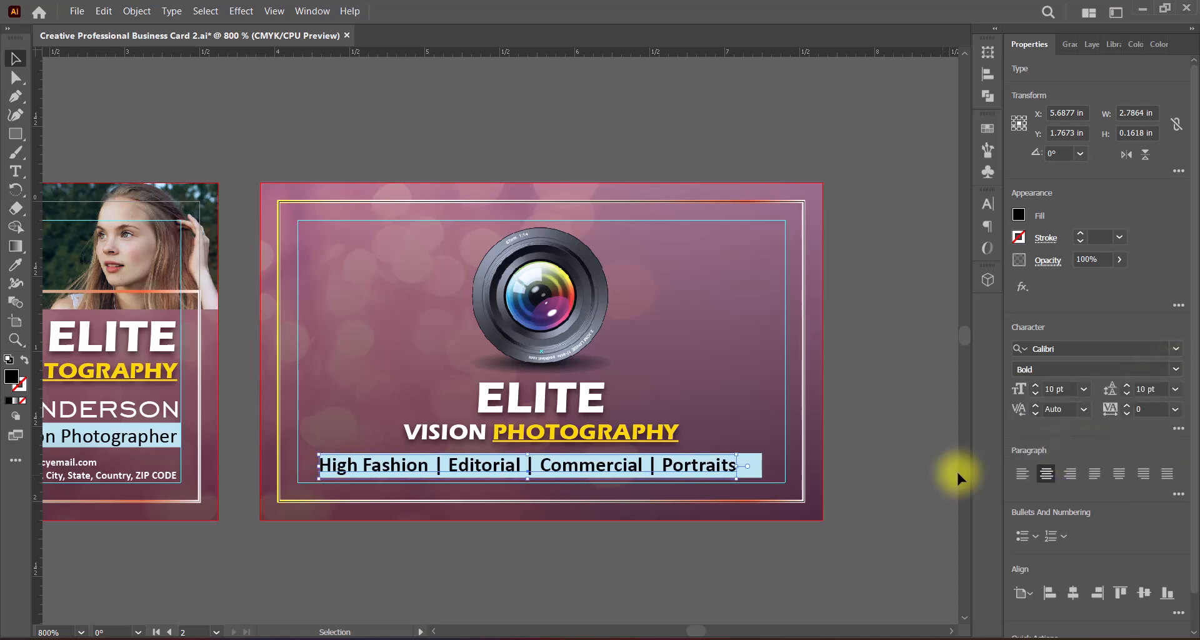
Step: Set the services line to 9 pt and nudge it to the horizontal centre of the bar
click(1034, 394)
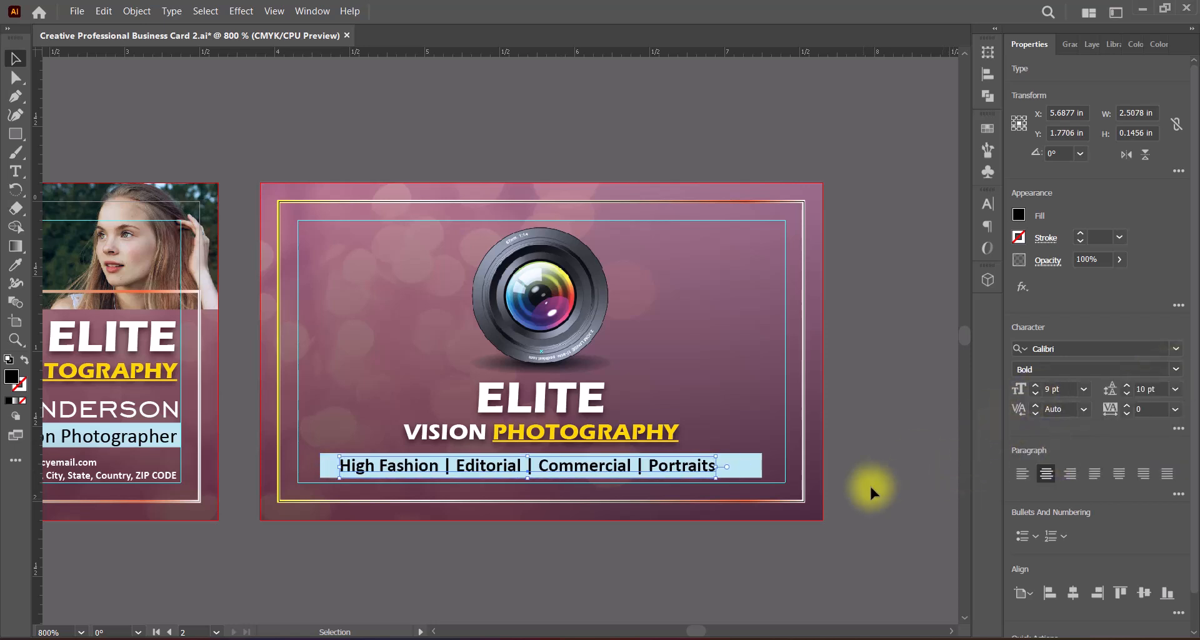
key(Right)
key(Right)
key(Right)
key(Right)
key(Right)
key(Right)
key(Right)
key(Up)
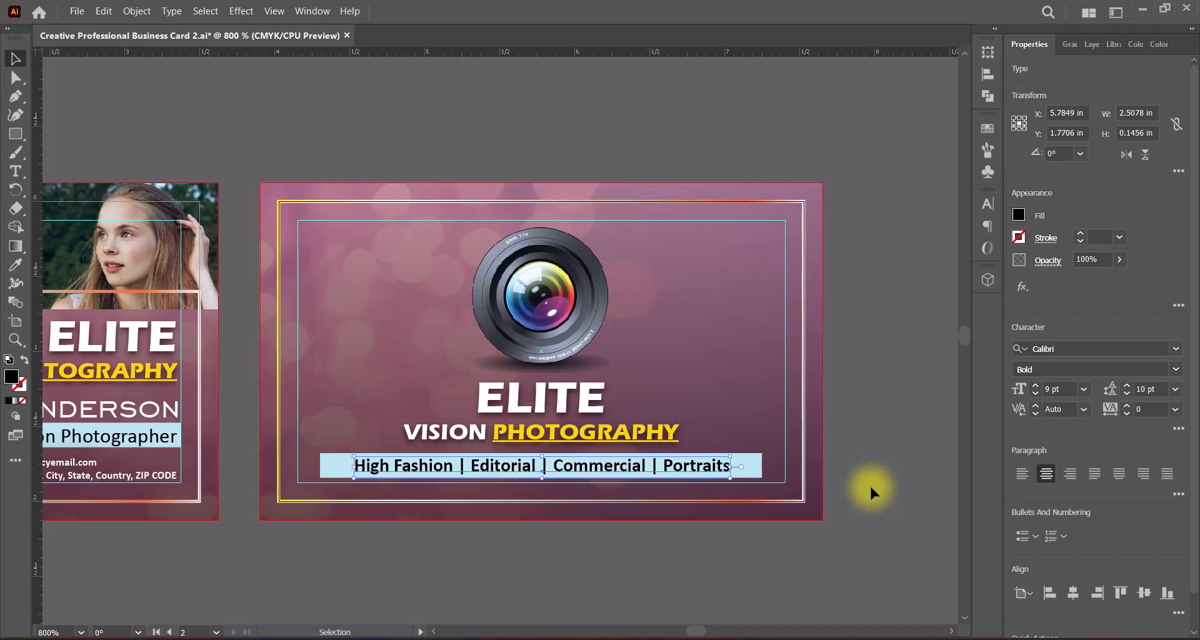
click(867, 502)
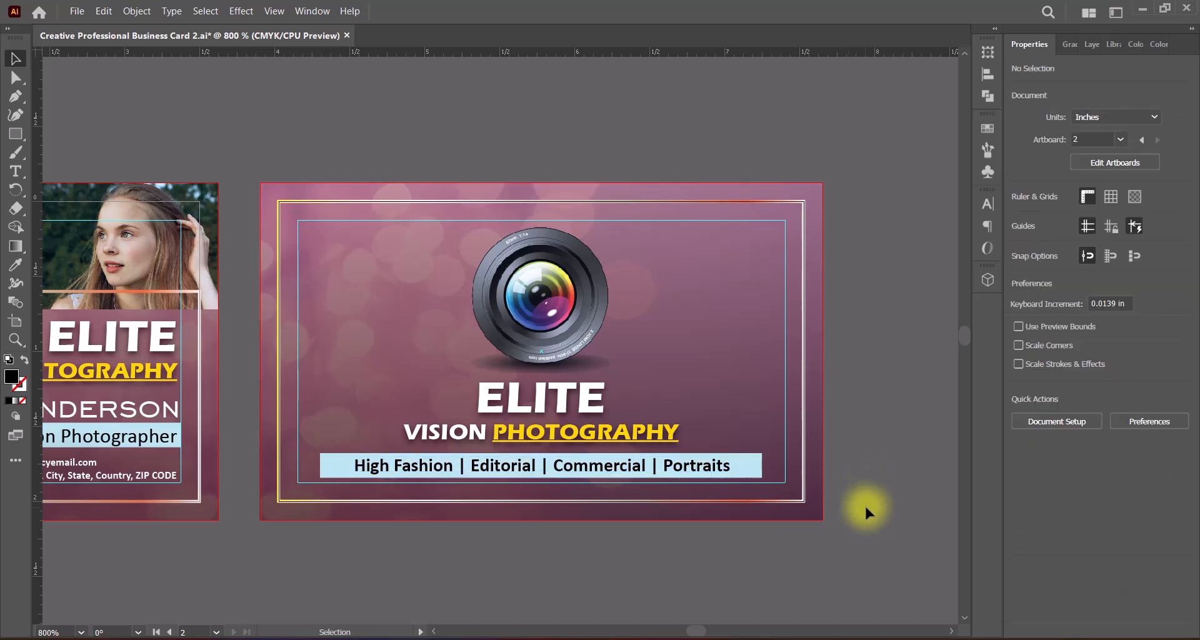
Step: Set the font size of the services line on the light-blue bar to 8 pt
click(619, 467)
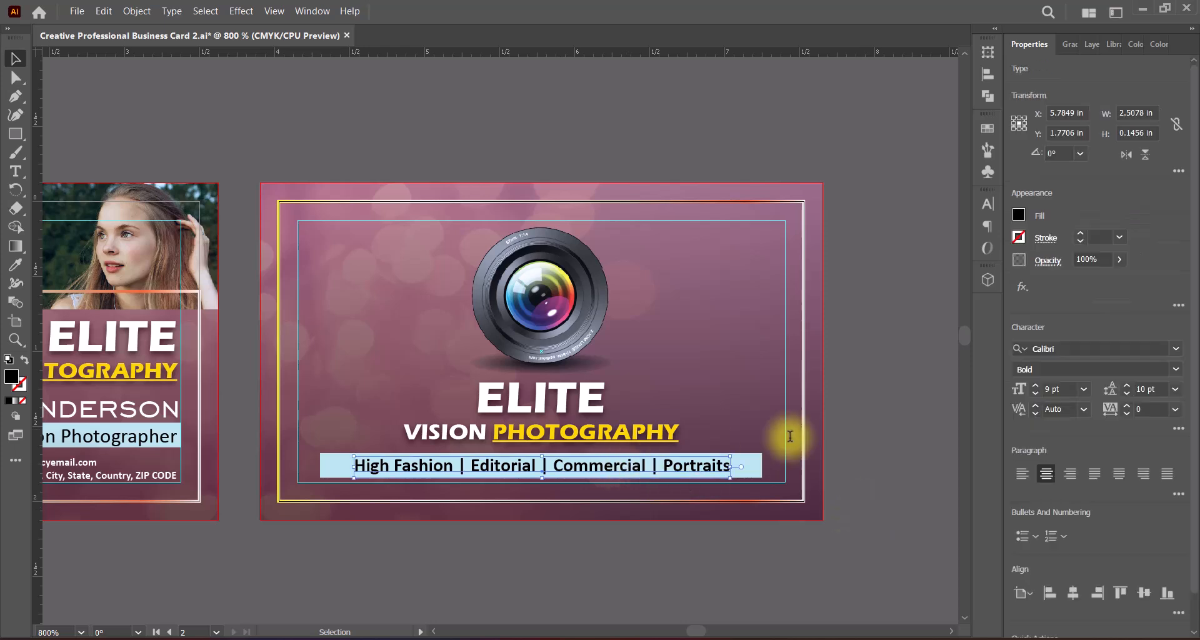
click(1035, 397)
click(829, 550)
Step: Nudge the services line to the horizontal centre of the light-blue bar and save the document
click(611, 466)
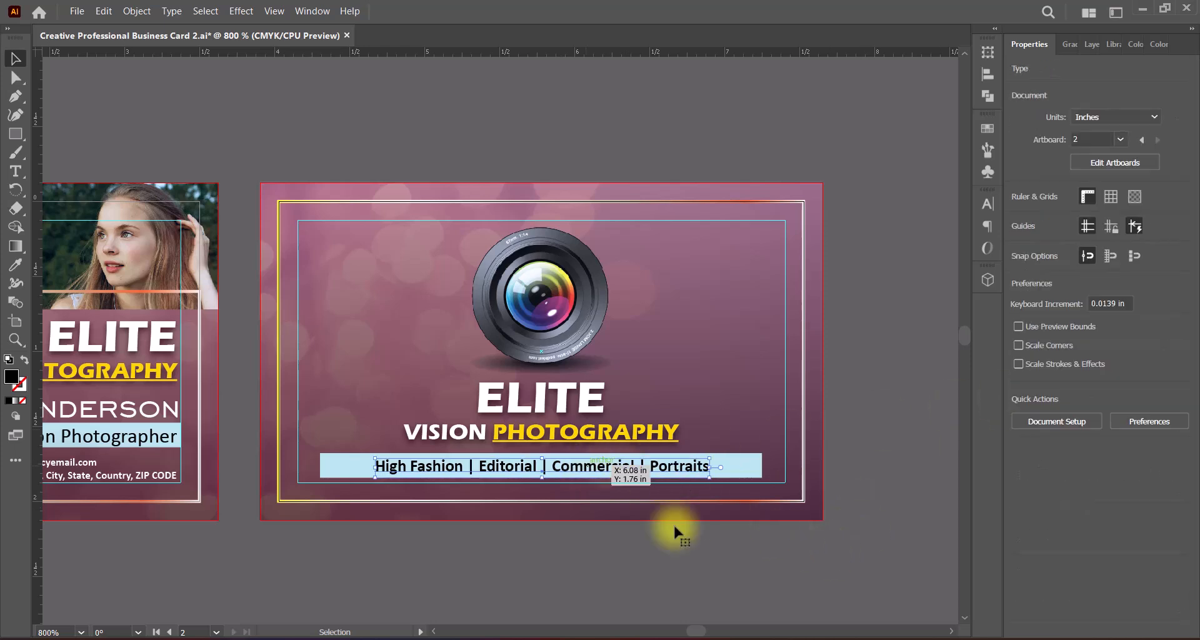
click(706, 549)
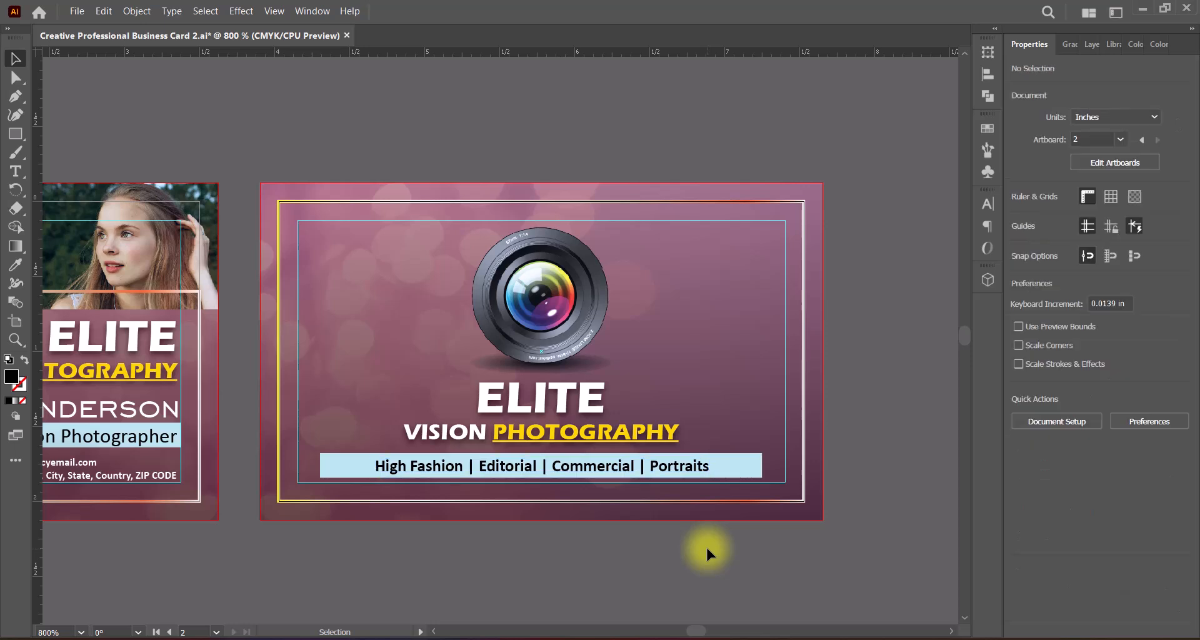
click(621, 470)
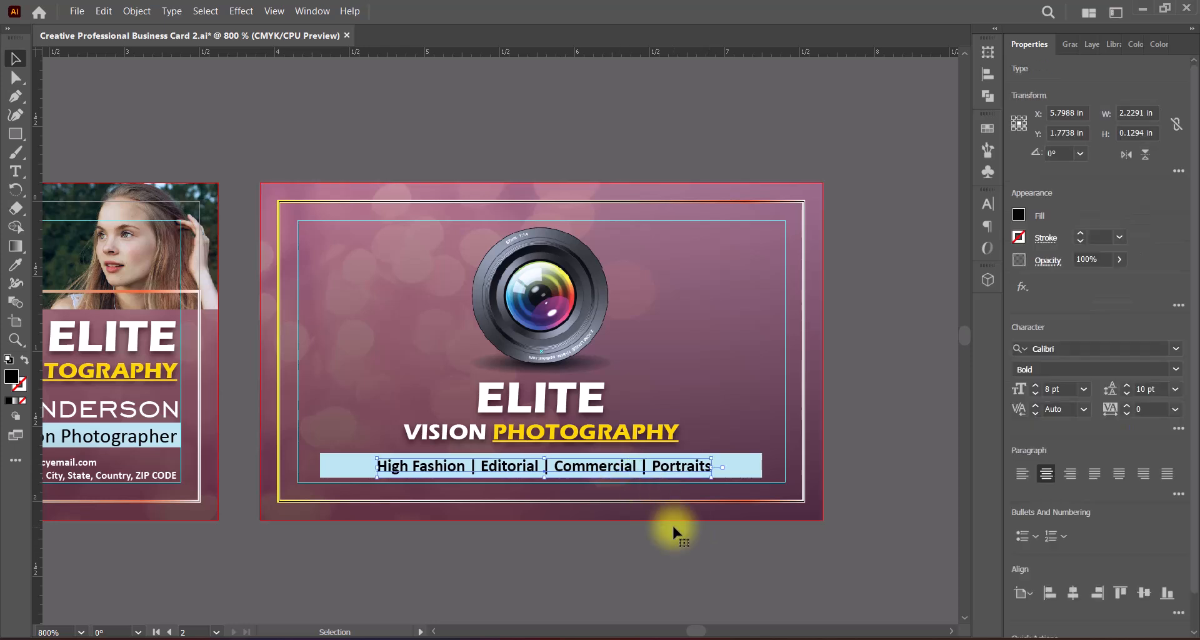
click(673, 528)
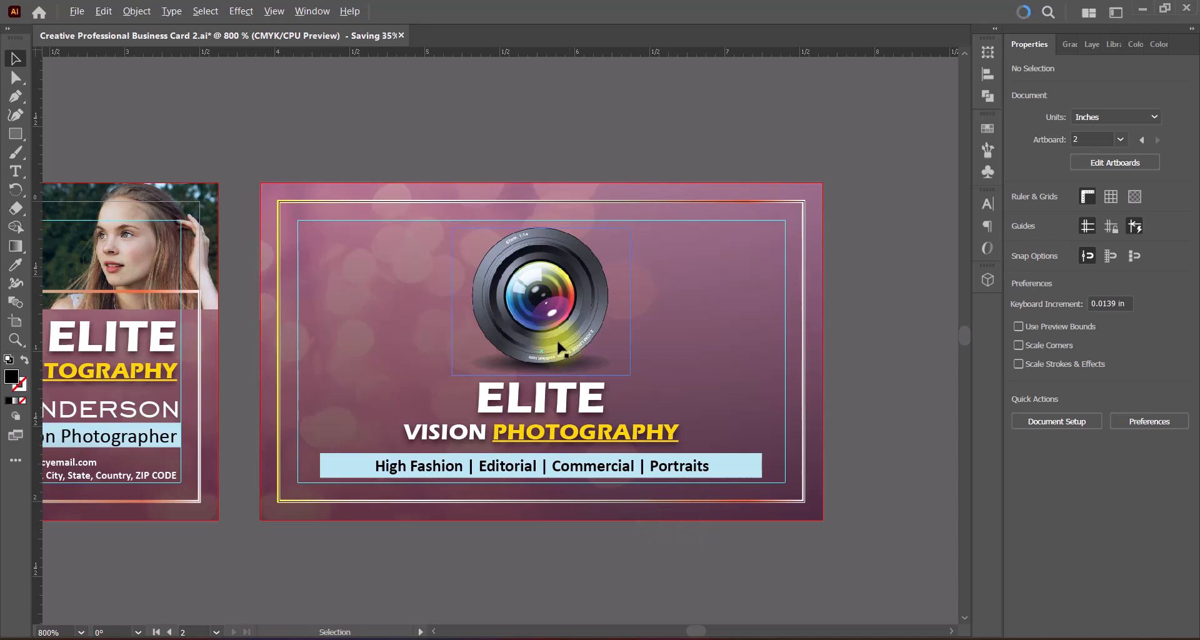
Step: Examine the front and back of the business card up close and side by side to compare the finished layouts
scroll(548, 343, down, 1)
drag(425, 353, 605, 347)
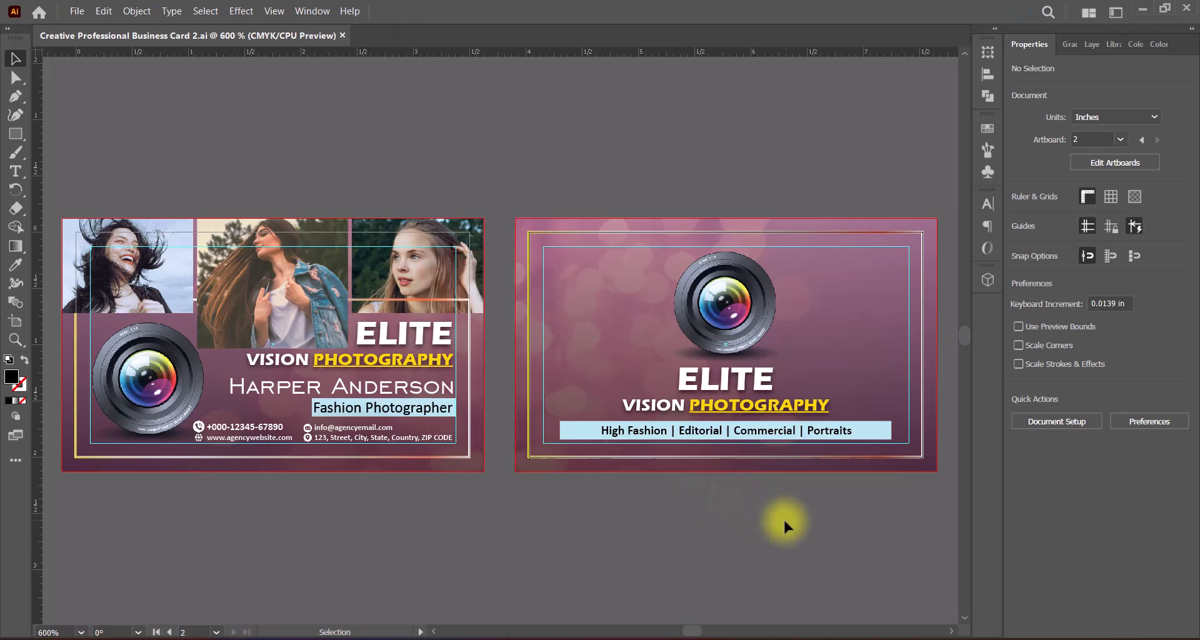
drag(638, 527, 720, 535)
scroll(325, 397, up, 1)
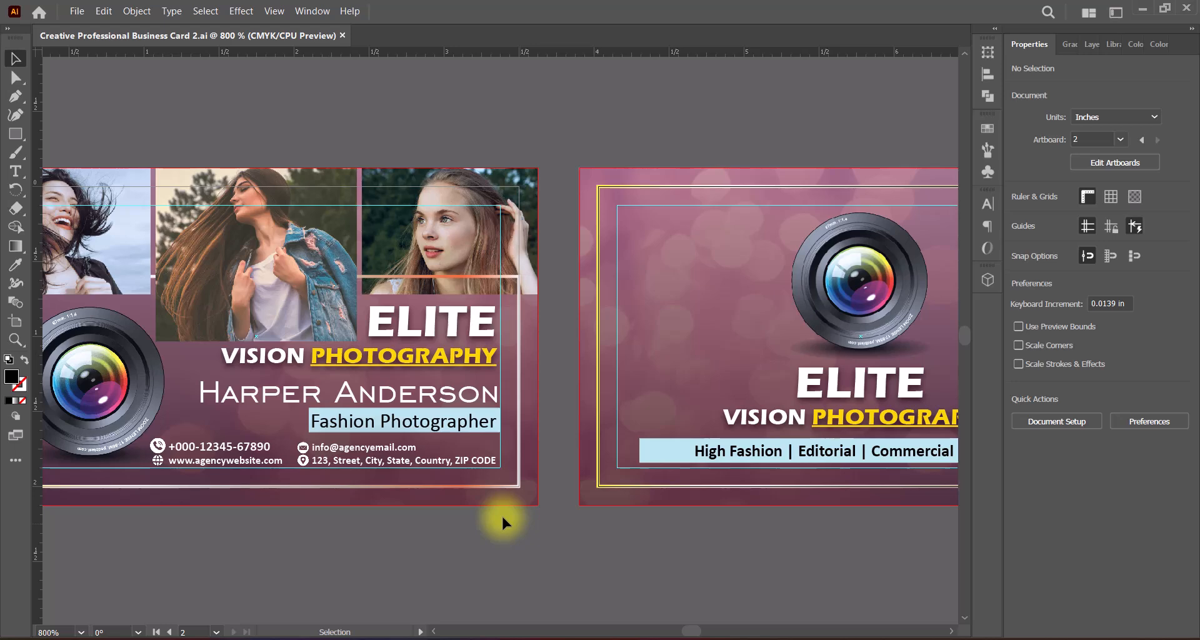
drag(272, 344, 492, 366)
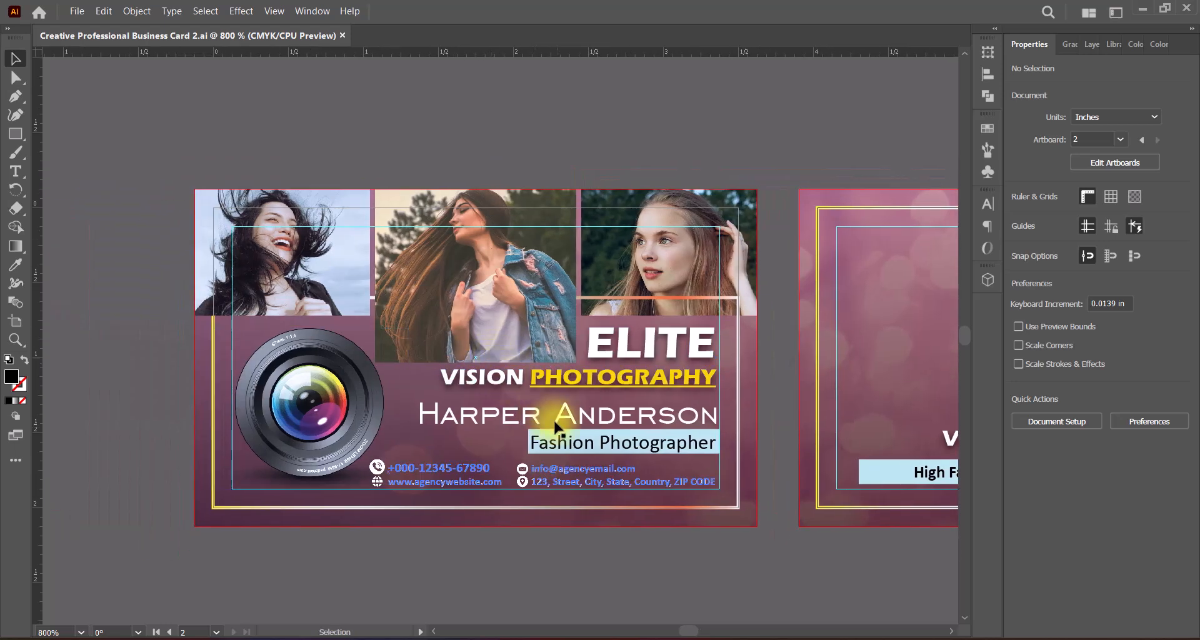
scroll(510, 410, up, 1)
scroll(510, 412, down, 1)
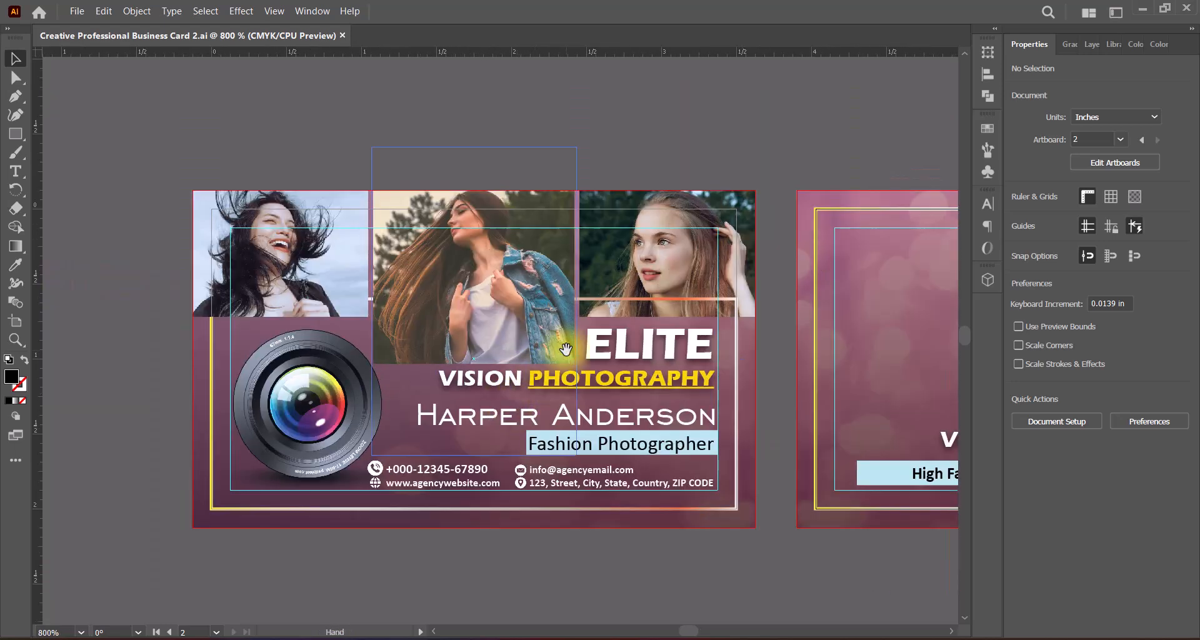
drag(884, 391, 482, 381)
drag(787, 394, 659, 400)
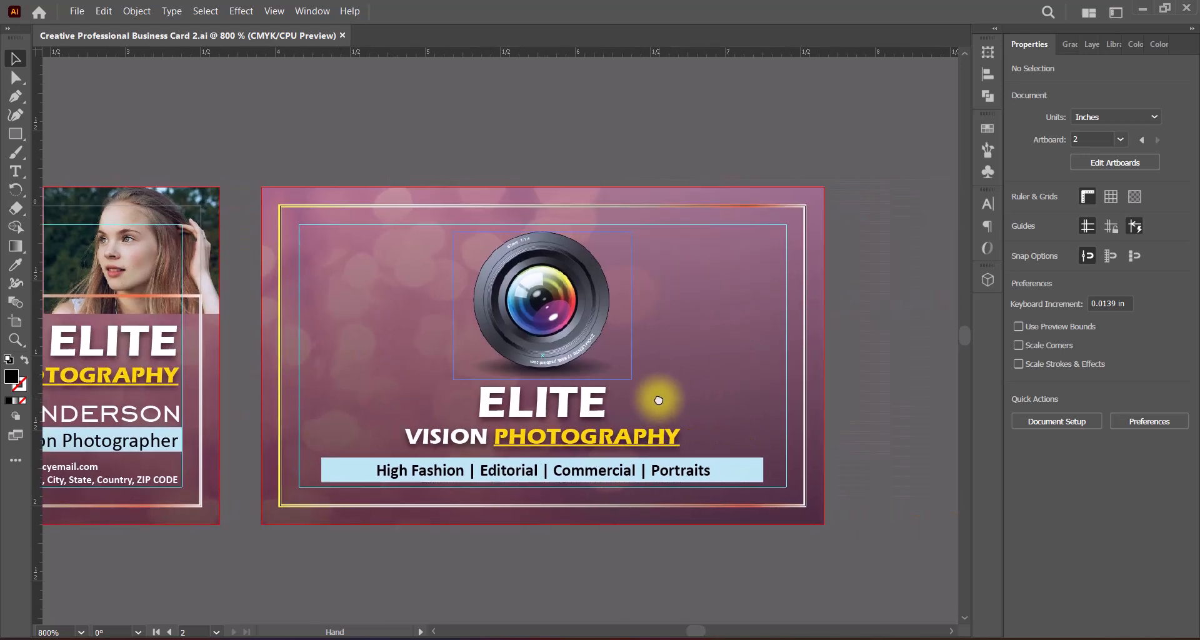
drag(237, 384, 600, 388)
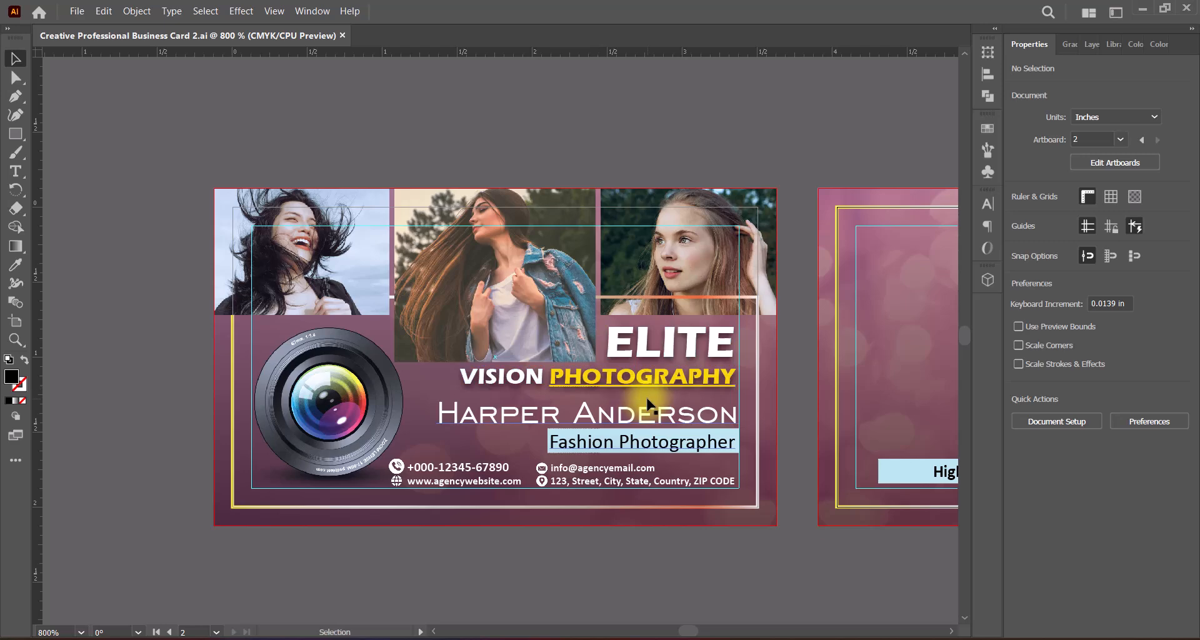
scroll(763, 407, right, 10)
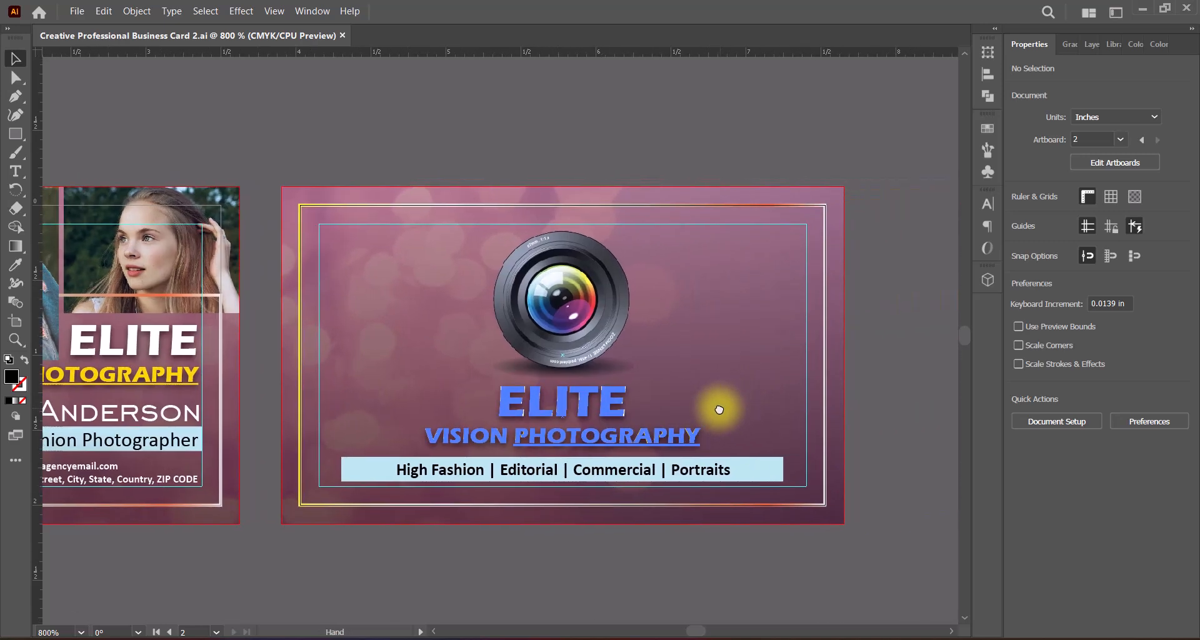
scroll(707, 397, right, 1)
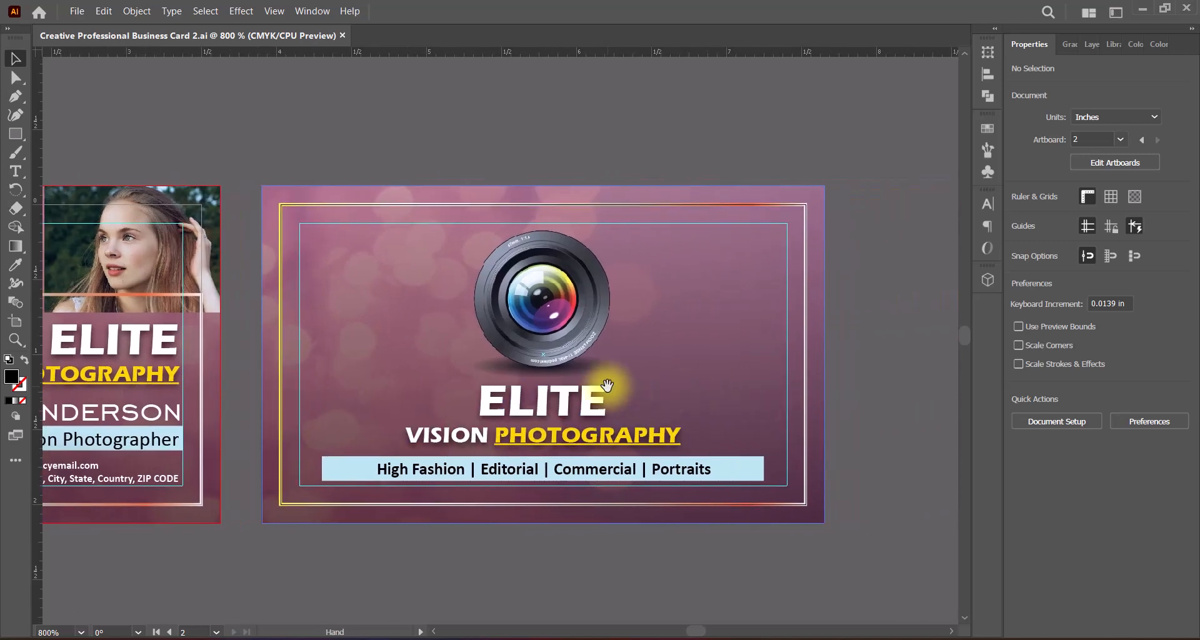
drag(607, 385, 706, 390)
scroll(568, 392, down, 1)
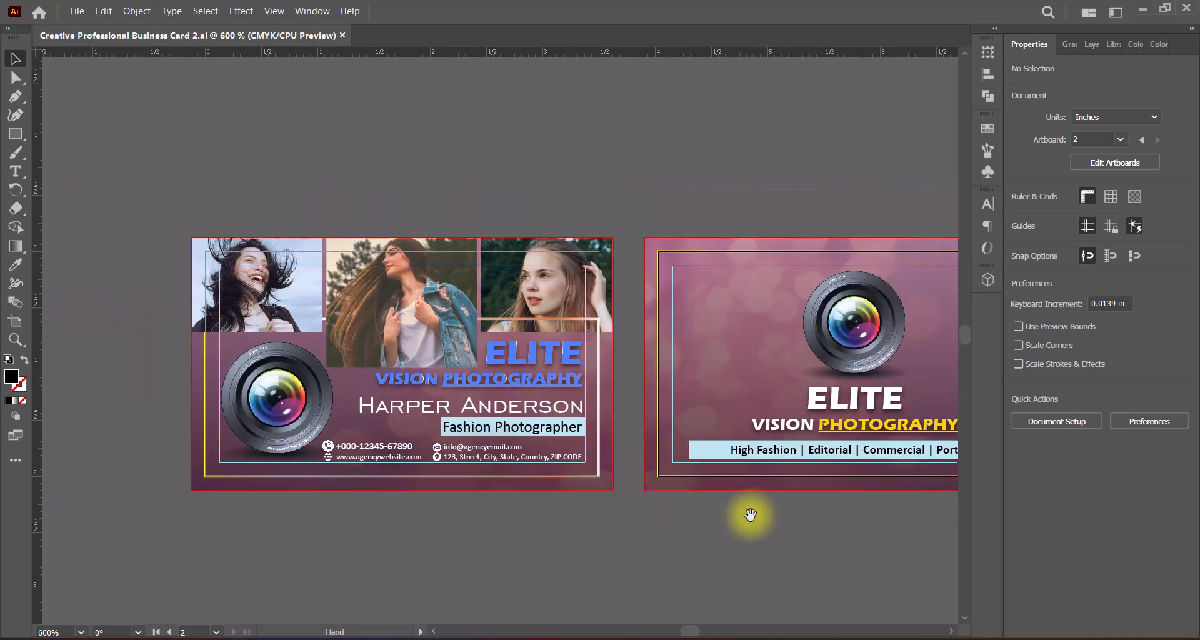
drag(750, 515, 643, 492)
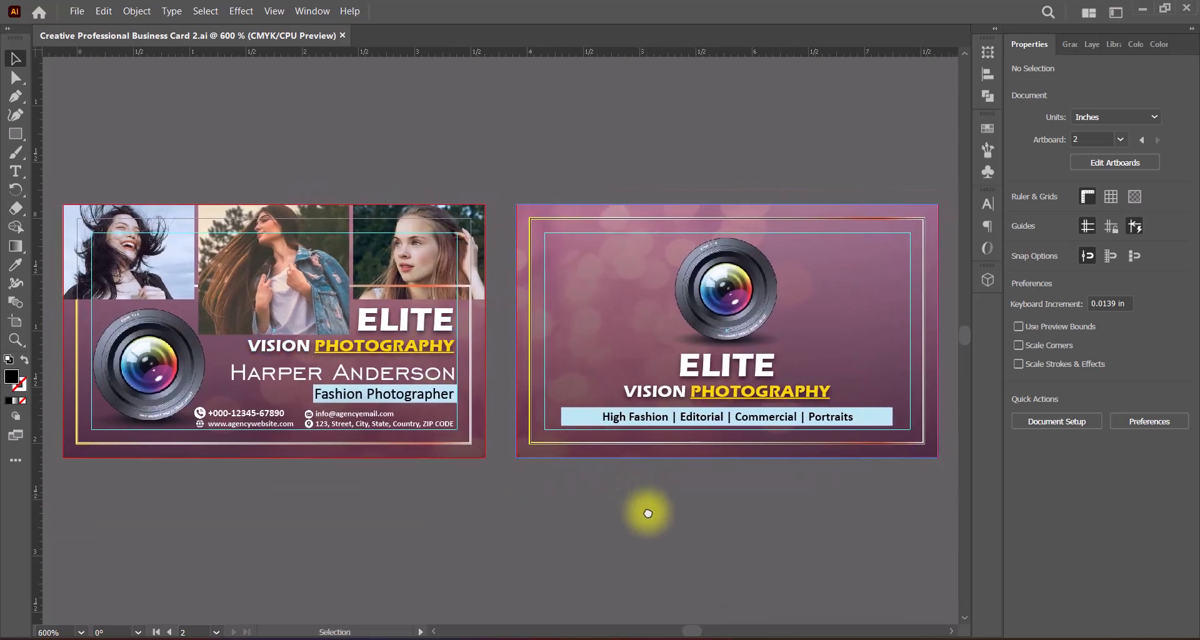